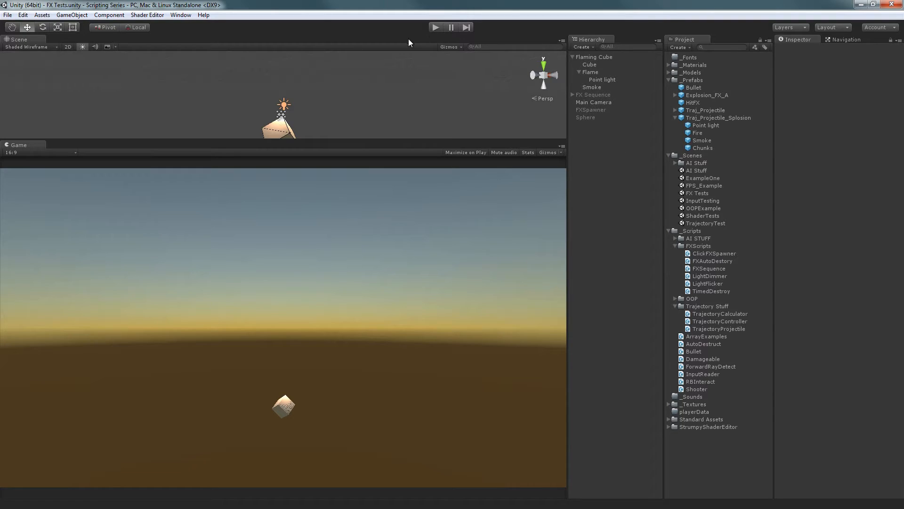
- Run the scene in play mode to preview the flaming cube's fire and smoke, and stop playback
click(434, 27)
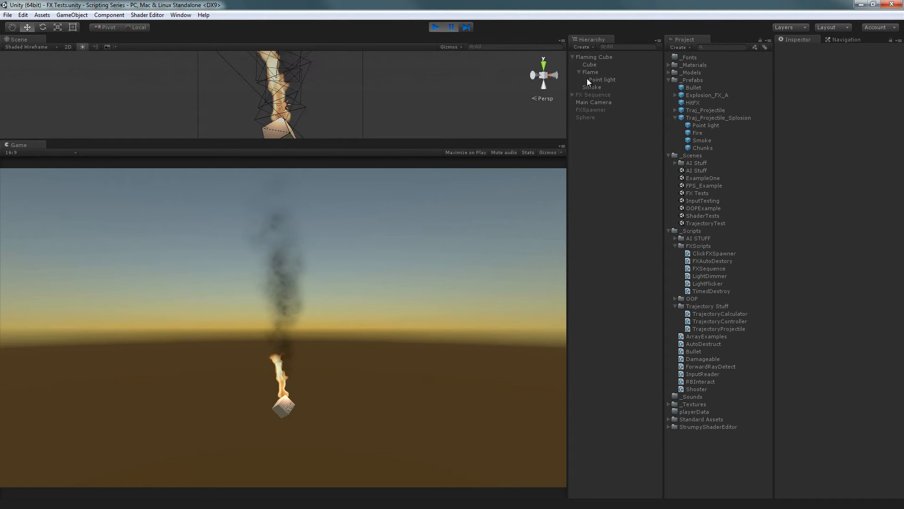
click(435, 28)
- Enlarge the Scene view and select the Smoke particle system under Flaming Cube
drag(444, 140, 444, 344)
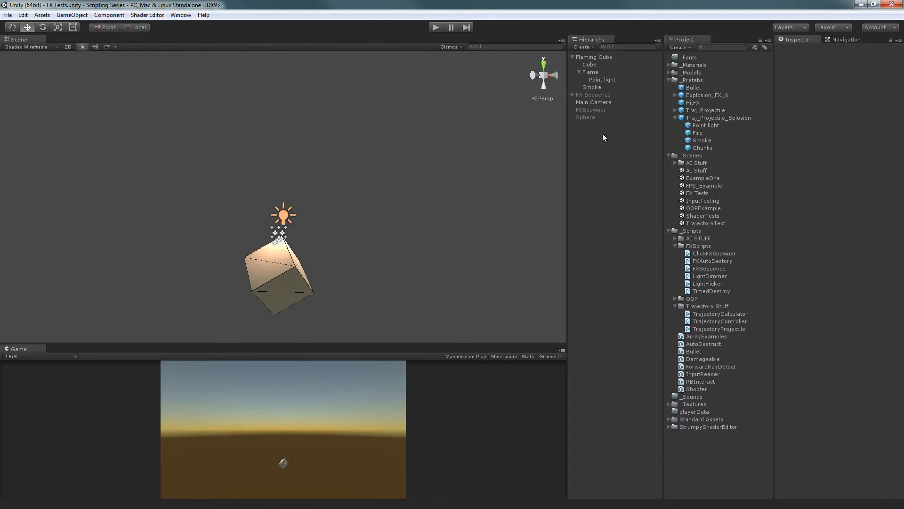
click(591, 88)
mouse_move(383, 198)
alt+mouse_down()
mouse_move(366, 220)
mouse_move(355, 191)
mouse_move(322, 167)
mouse_move(369, 226)
mouse_move(372, 252)
mouse_move(386, 250)
mouse_move(375, 205)
alt+mouse_up()
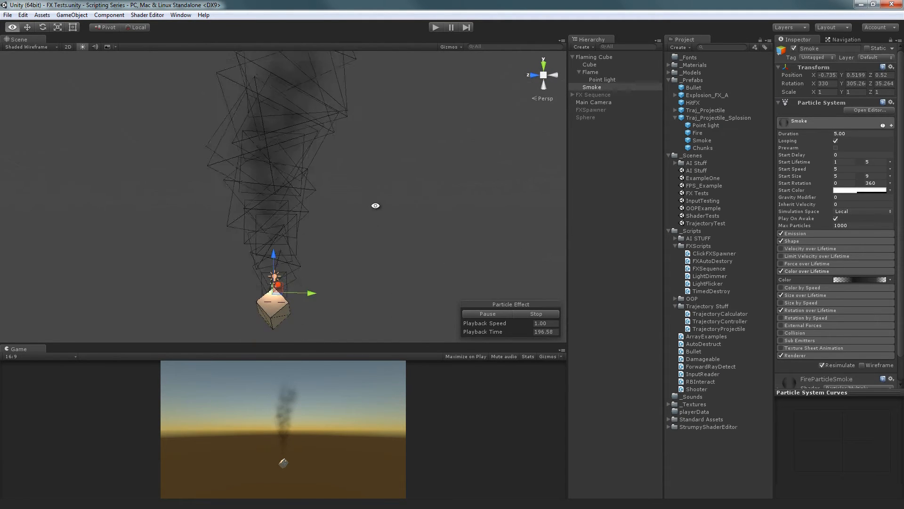
- Examine the Emission, Shape and Velocity over Lifetime settings of the Smoke particle system, and collapse the opened modules
click(798, 233)
click(798, 233)
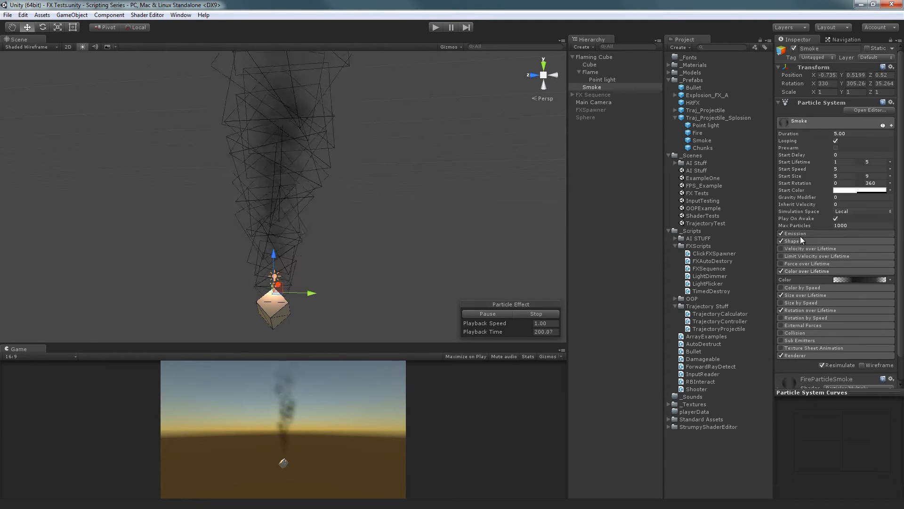
click(800, 235)
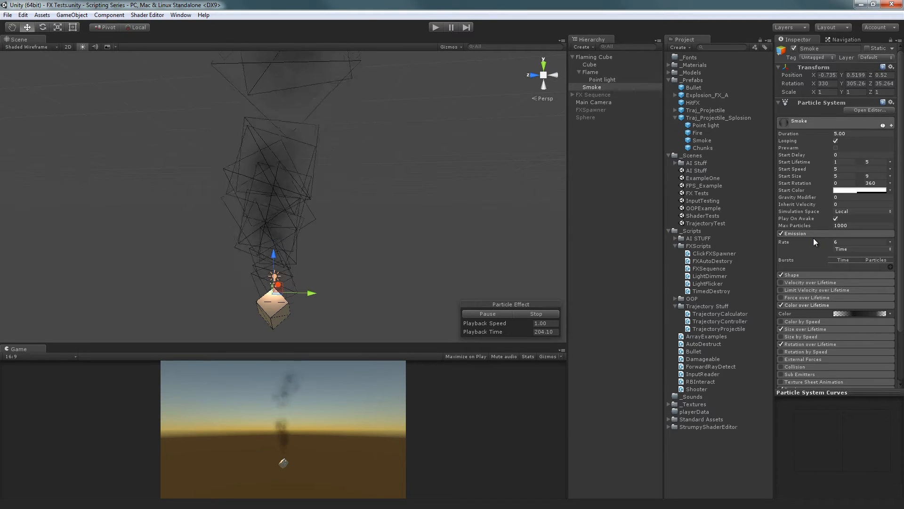
click(821, 272)
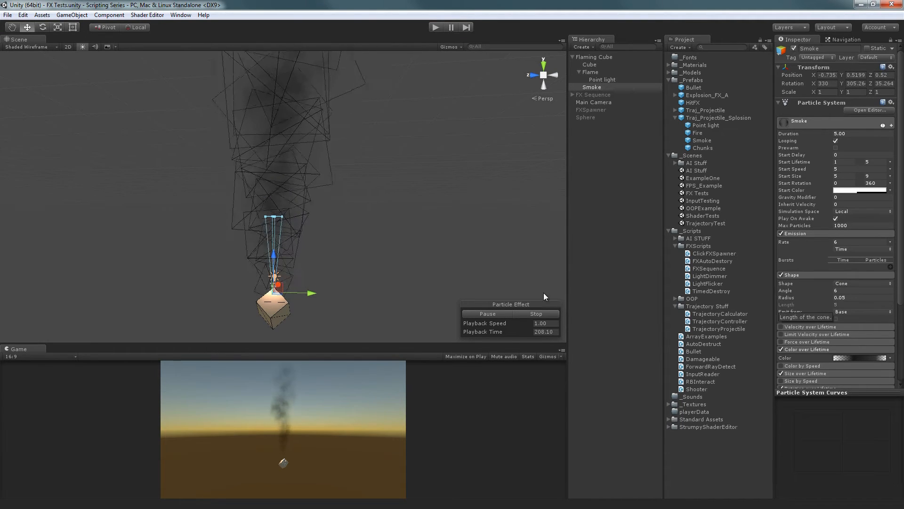
alt+drag(377, 234, 517, 188)
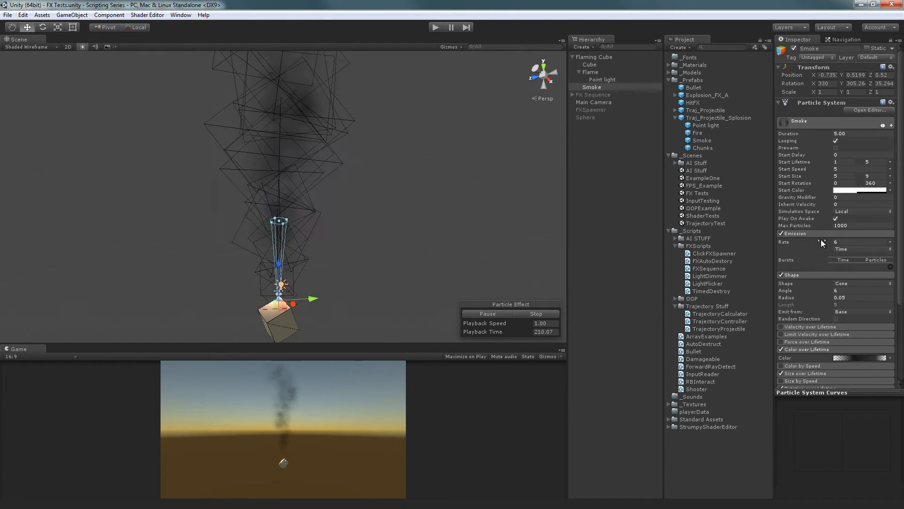
click(821, 272)
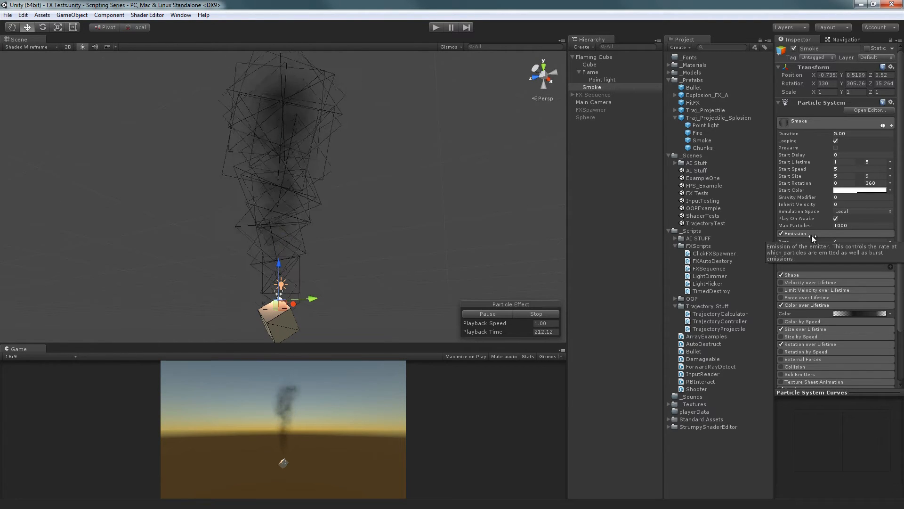
click(801, 282)
click(801, 276)
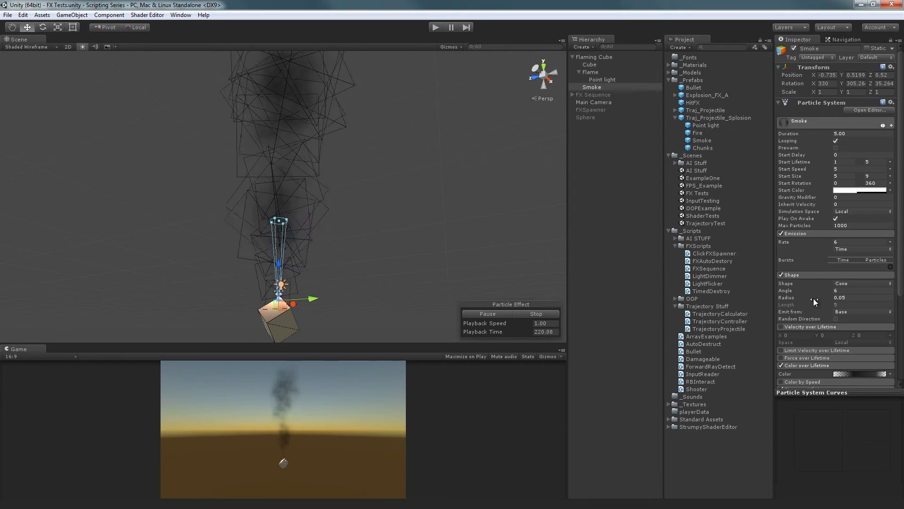
click(816, 234)
click(816, 240)
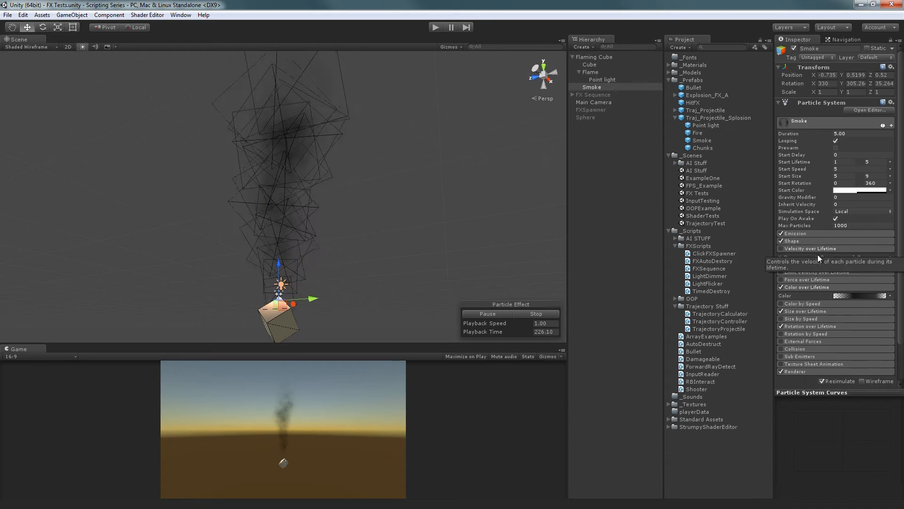
click(817, 249)
click(809, 271)
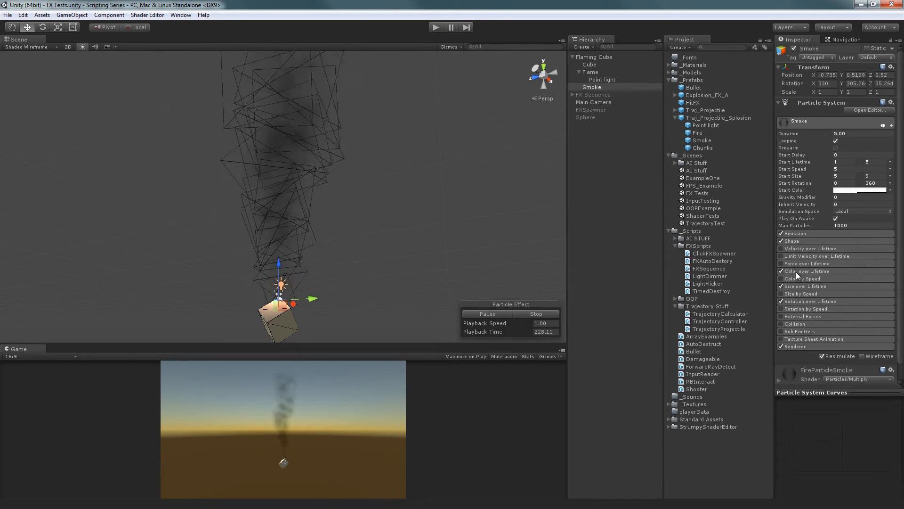
- In the smoke's Color over Lifetime gradient, add an alpha 0 key at 28.8% and move the first fully opaque key to 47.9%
click(796, 272)
scroll(835, 271, down, 1)
click(848, 253)
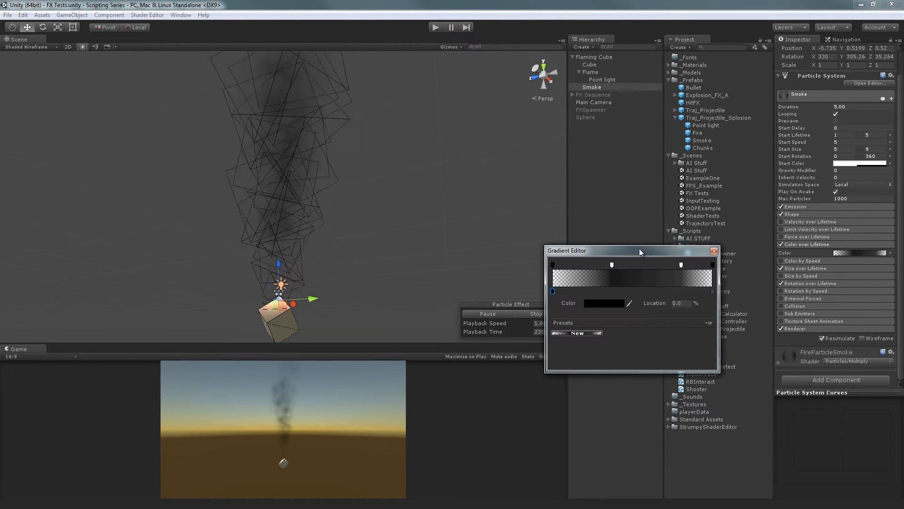
drag(611, 248, 527, 206)
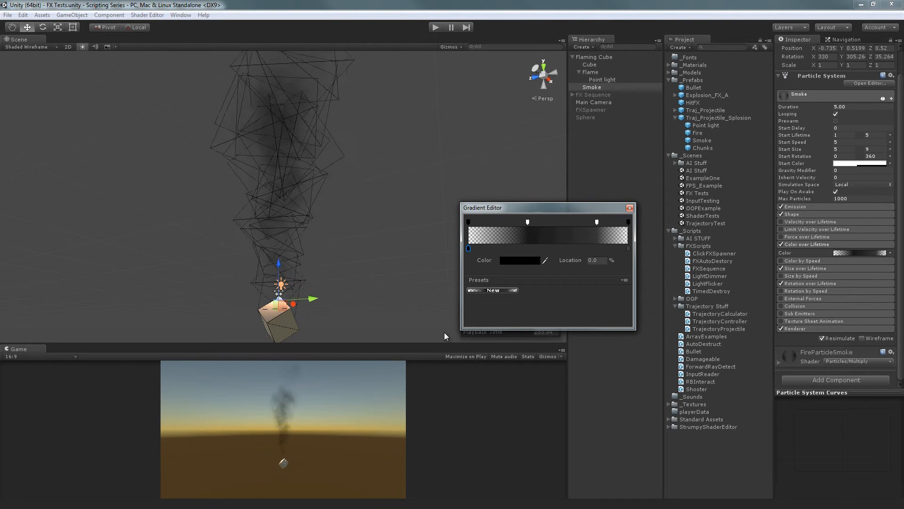
click(509, 222)
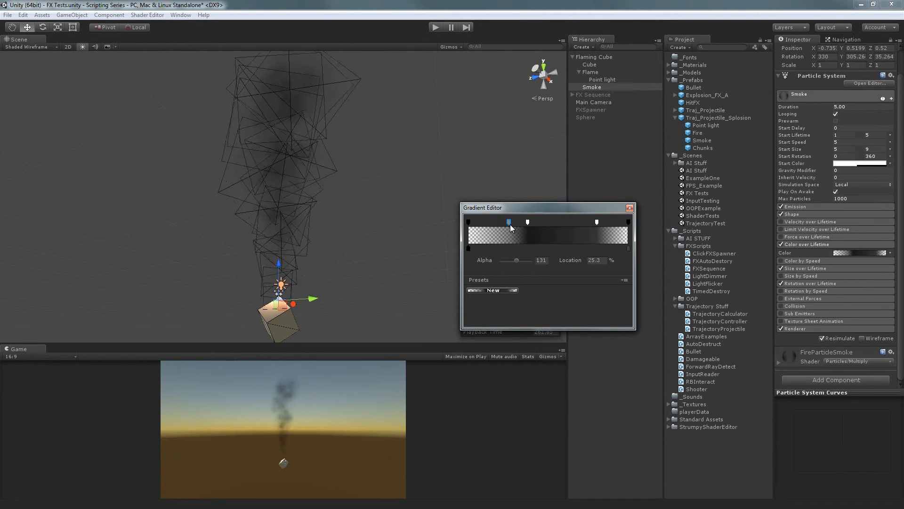
drag(510, 224, 515, 226)
drag(516, 261, 468, 263)
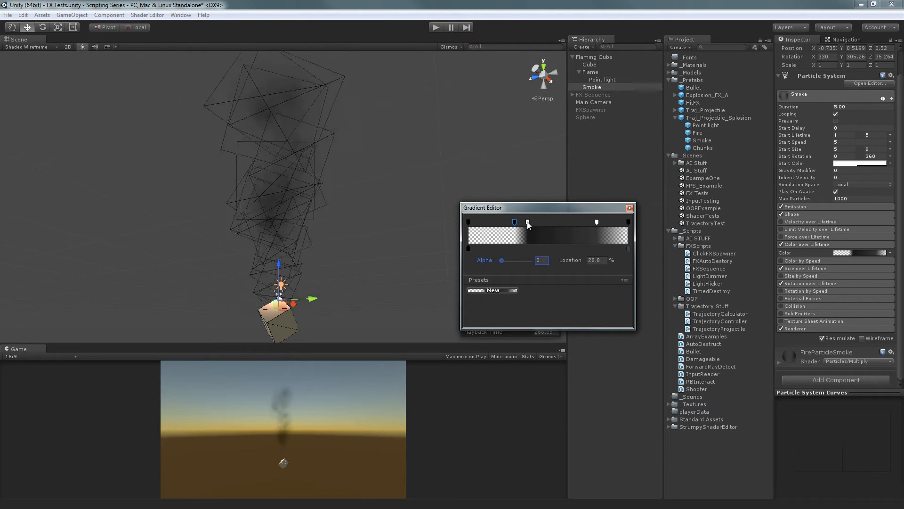
drag(527, 222, 544, 220)
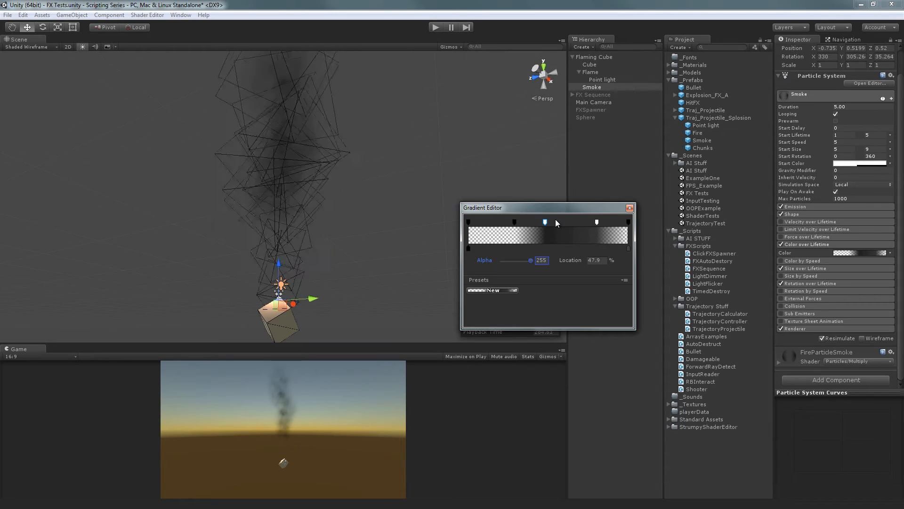
- Remove the added alpha key, move the first opaque key back to its original place, and close the gradient editor
drag(515, 222, 436, 265)
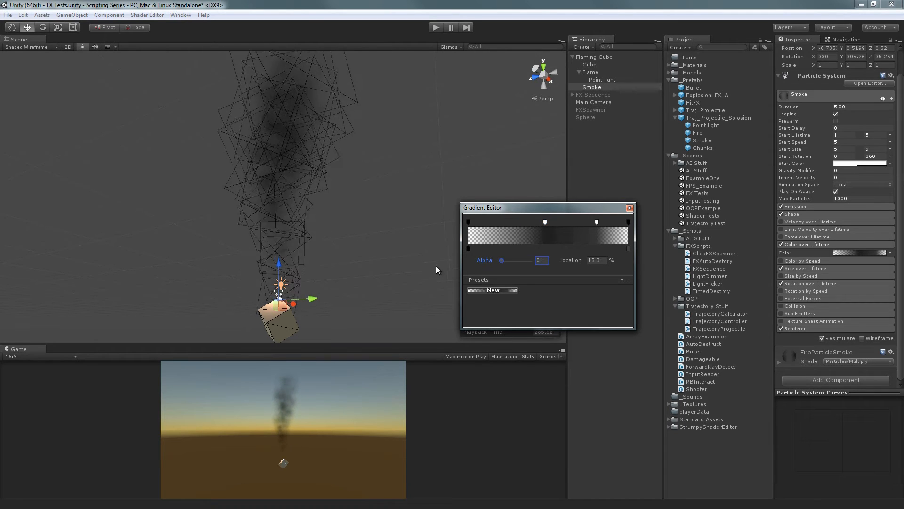
drag(546, 222, 522, 221)
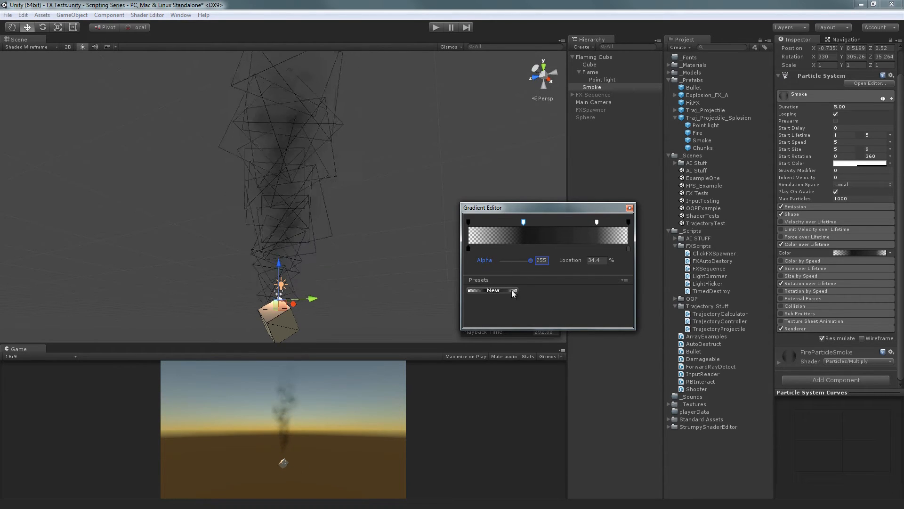
drag(524, 222, 527, 222)
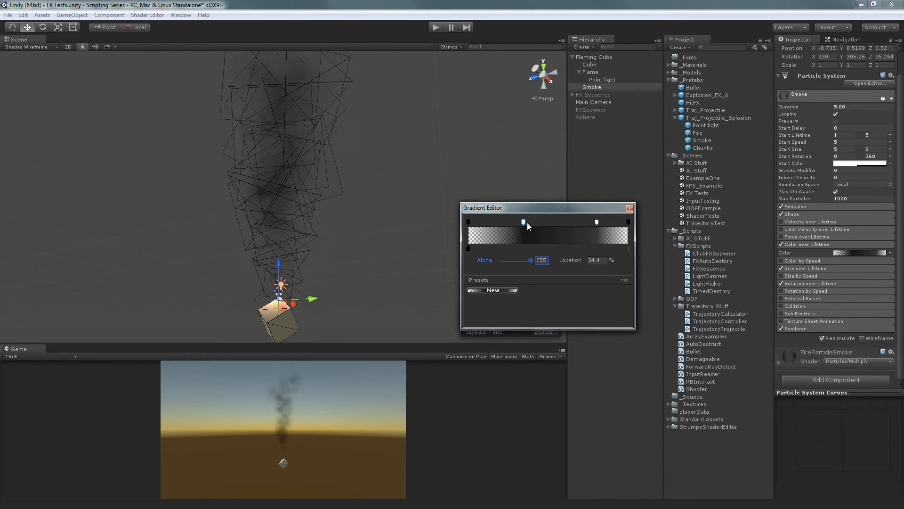
click(630, 208)
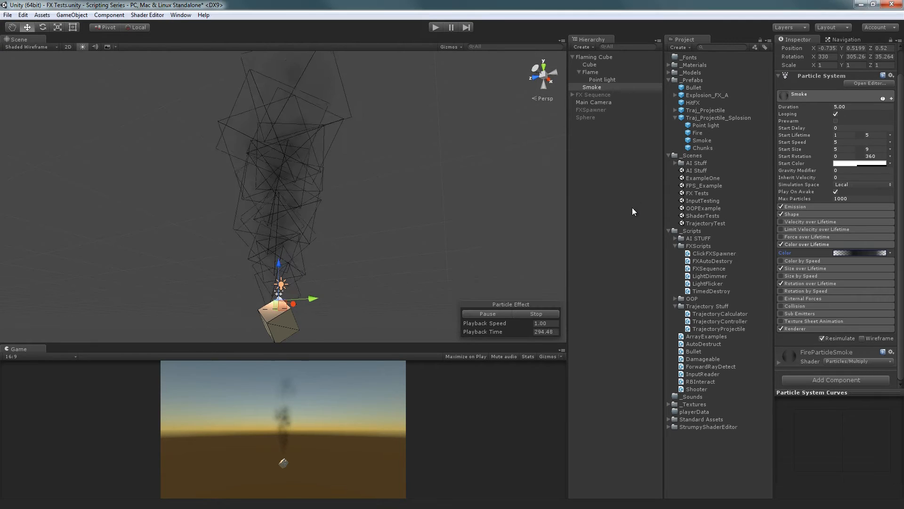
- Examine the smoke's Size over Lifetime curve and Color over Lifetime gradient, and collapse both modules
click(796, 268)
scroll(810, 266, down, 1)
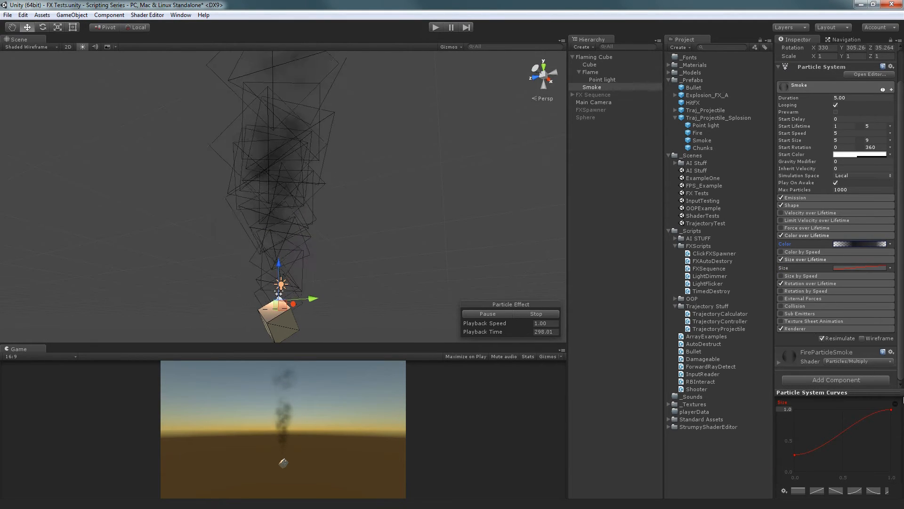
click(864, 243)
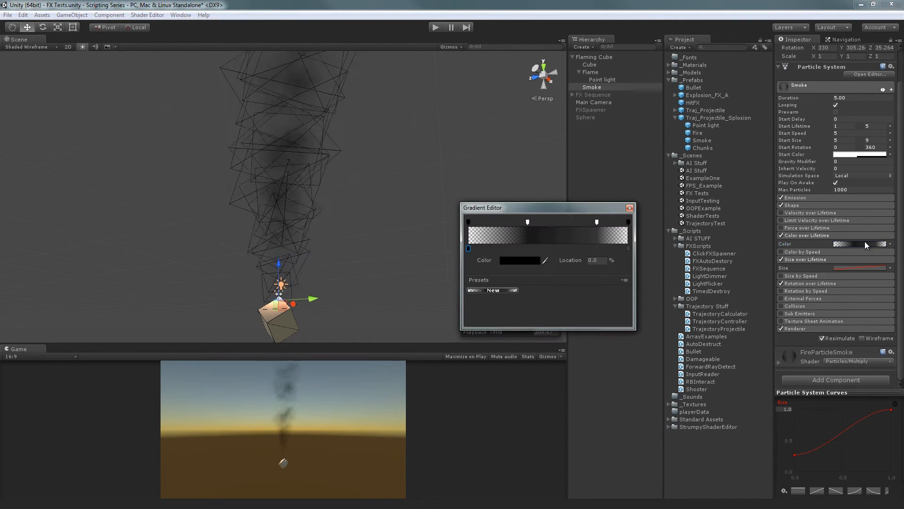
click(630, 208)
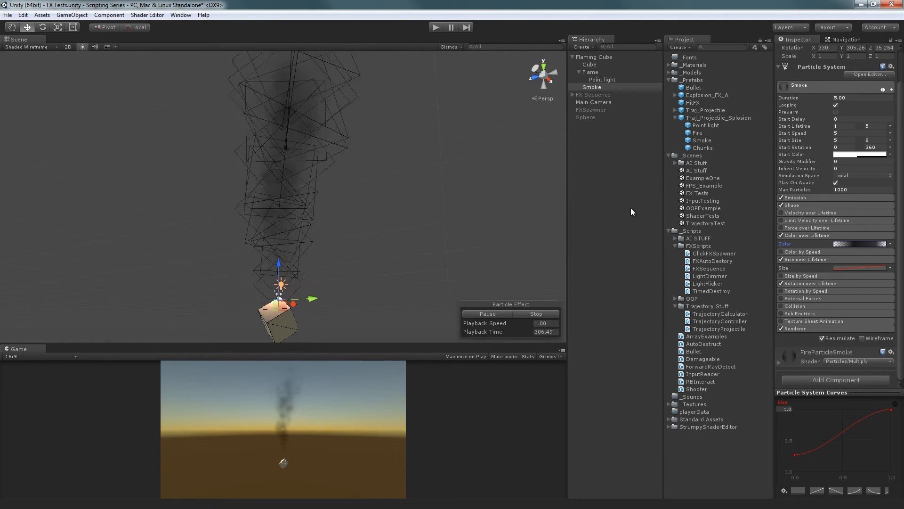
click(809, 258)
click(809, 244)
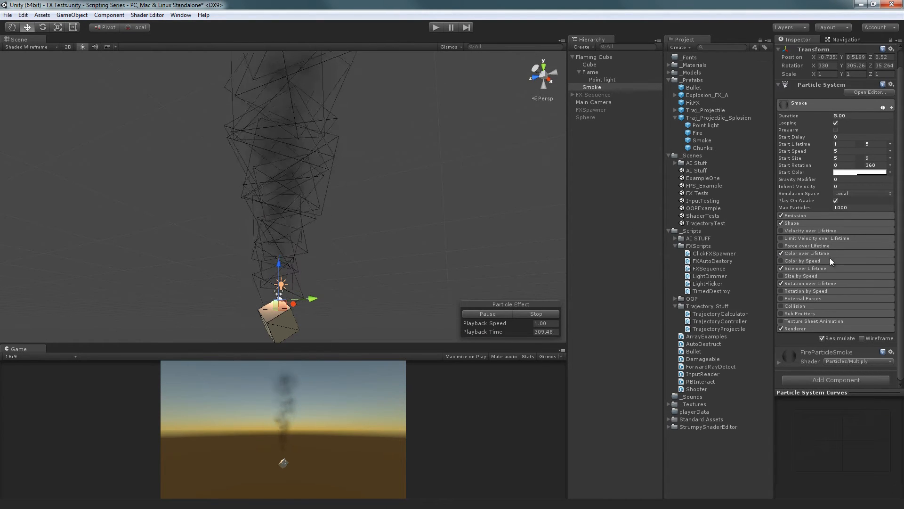
- Set the smoke's Rotation over Lifetime angular velocity range to -10 and 10
click(801, 285)
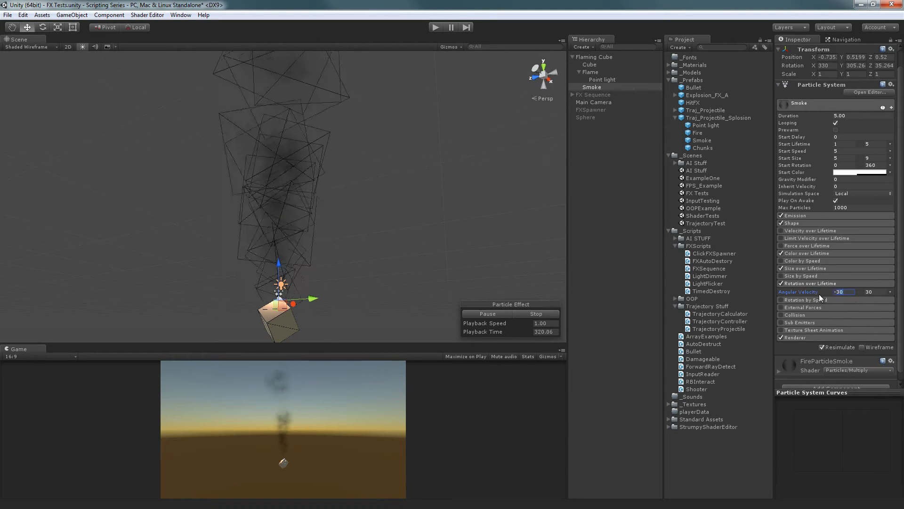
click(818, 292)
text(-10)
key(Tab)
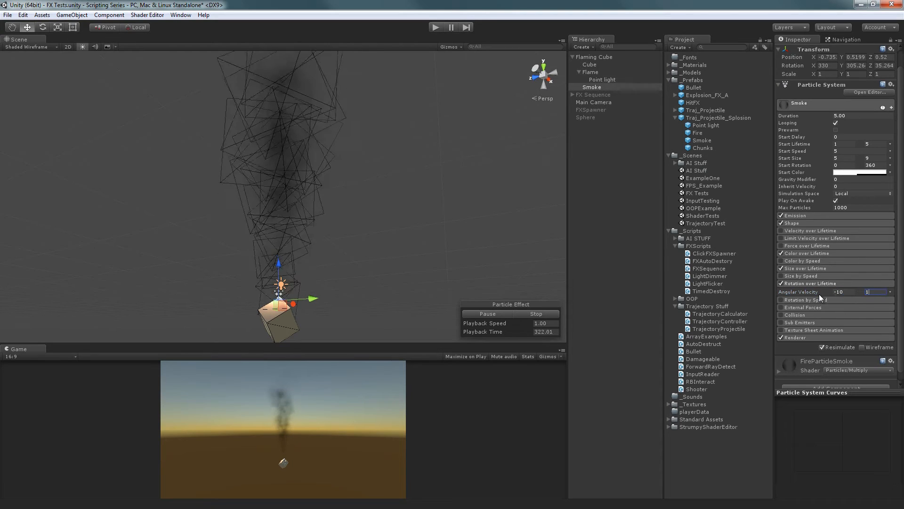
text(10)
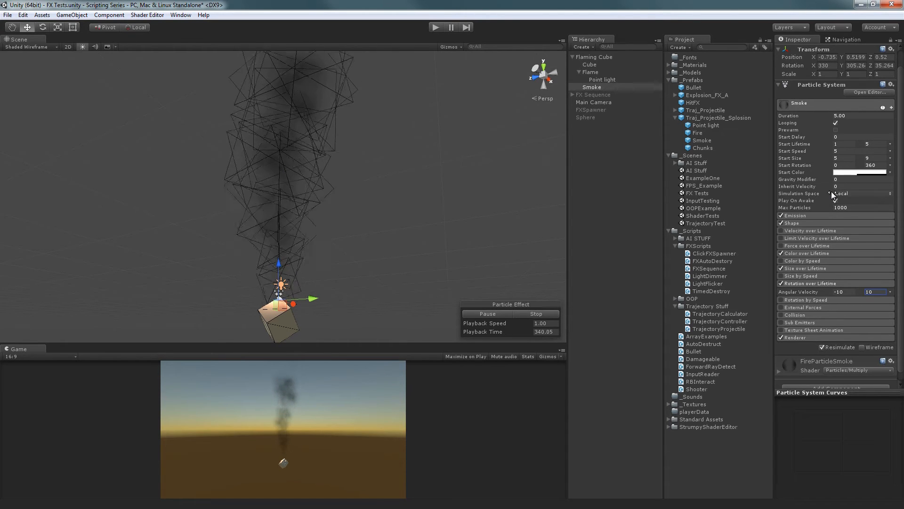
- Try a maximum Start Rotation of 180 for the smoke and set it back to 360
click(833, 165)
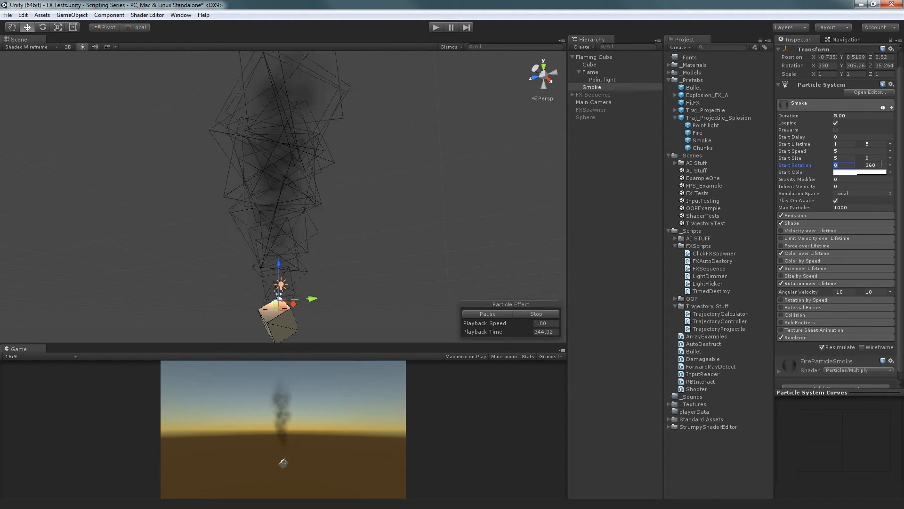
click(876, 166)
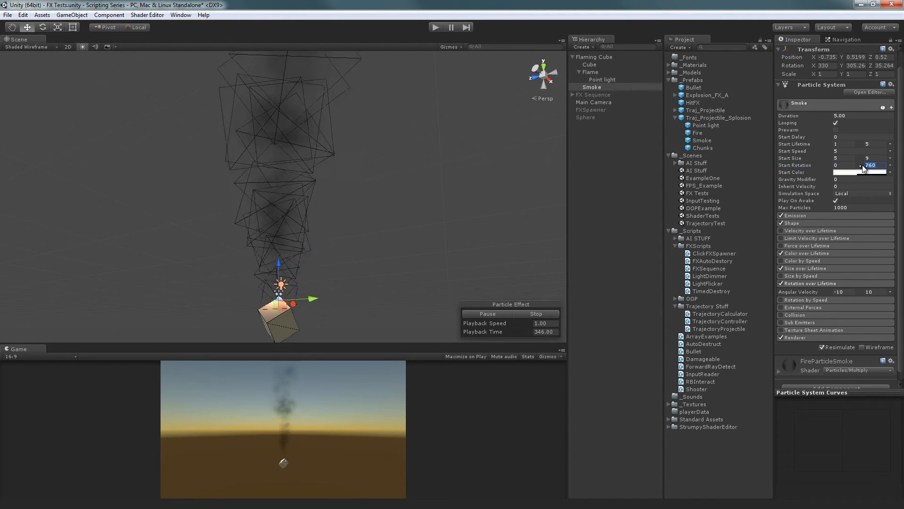
text(180)
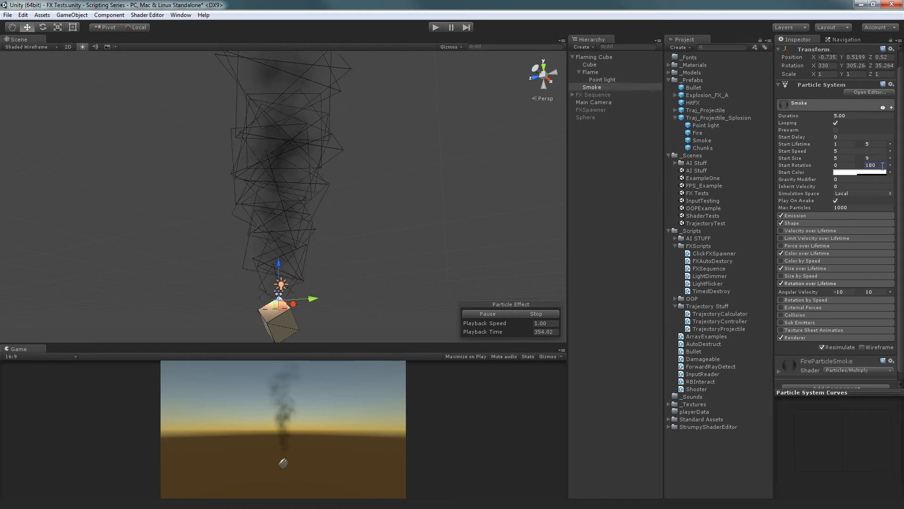
text(360)
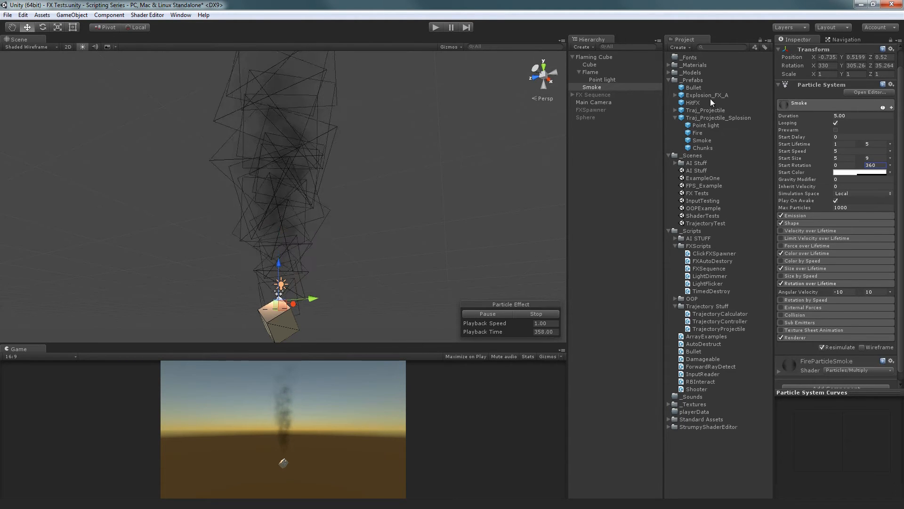
- Try an alpha of 255 on the smoke's Start Color, set the alpha to 119, and close the color picker
click(863, 172)
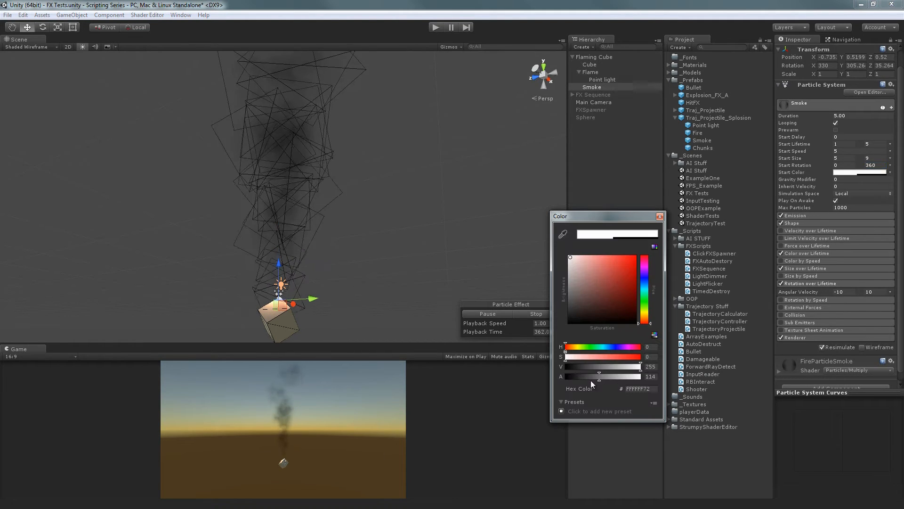
drag(601, 377, 668, 372)
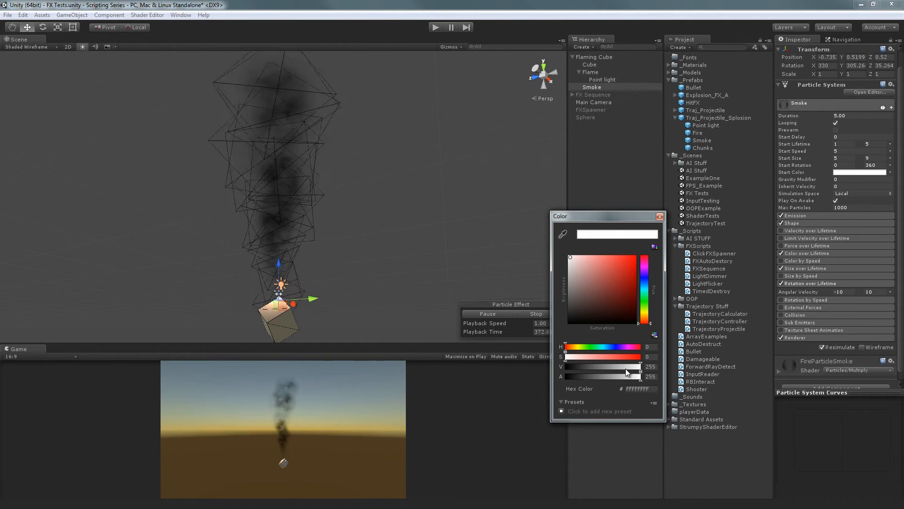
drag(607, 377, 601, 379)
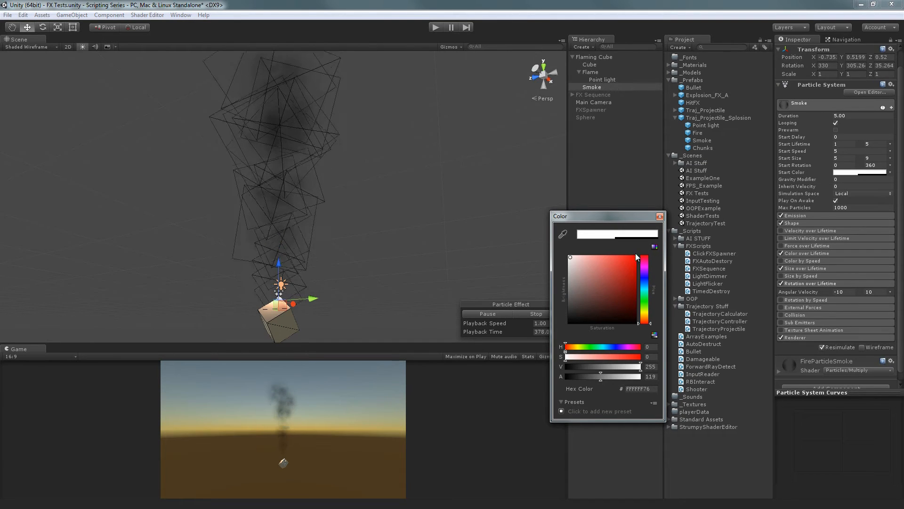
click(659, 216)
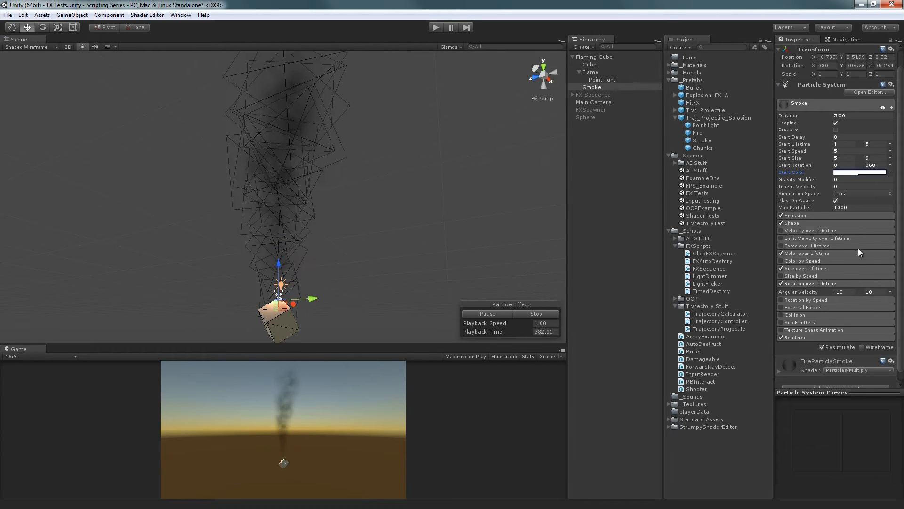
- Collapse the smoke's Rotation over Lifetime module and expand its Renderer module
scroll(843, 212, down, 1)
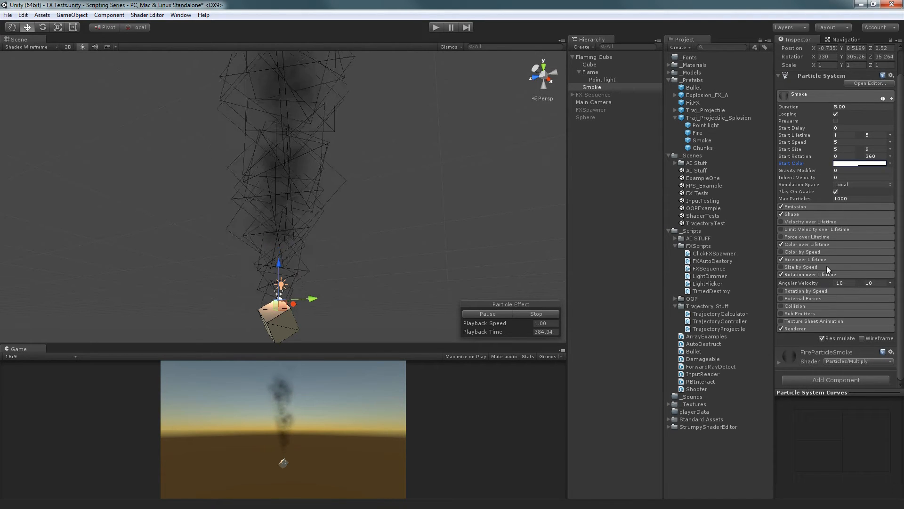
click(810, 275)
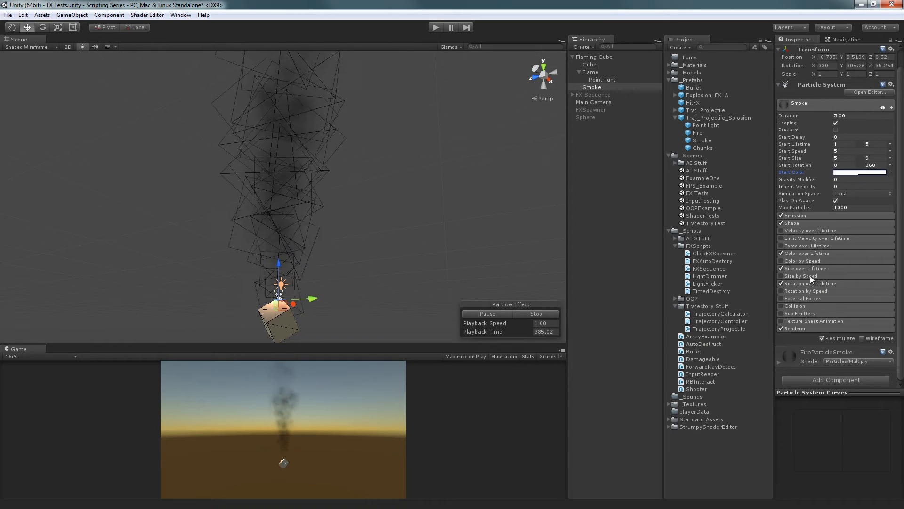
click(802, 330)
scroll(842, 288, down, 3)
scroll(842, 288, down, 3)
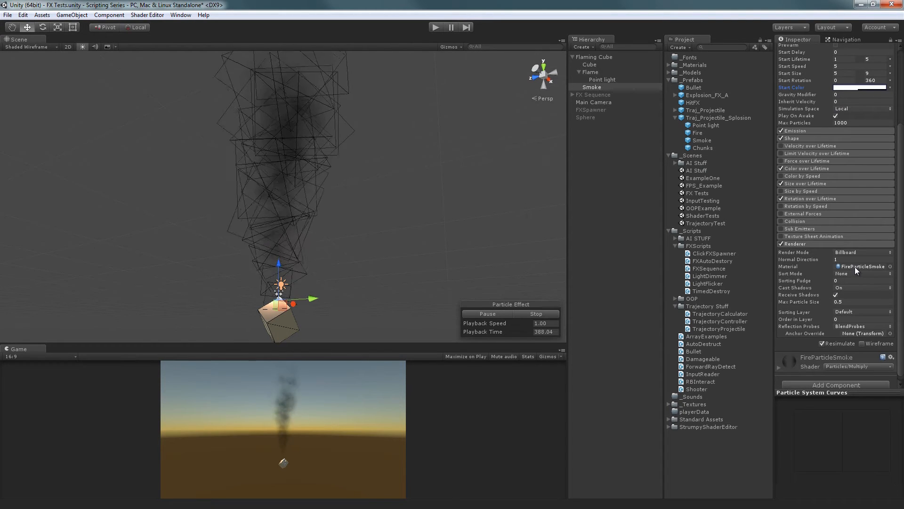
- Expand the FireParticleSmoke material on the smoke and examine its texture and shader settings together with the Renderer options
click(802, 361)
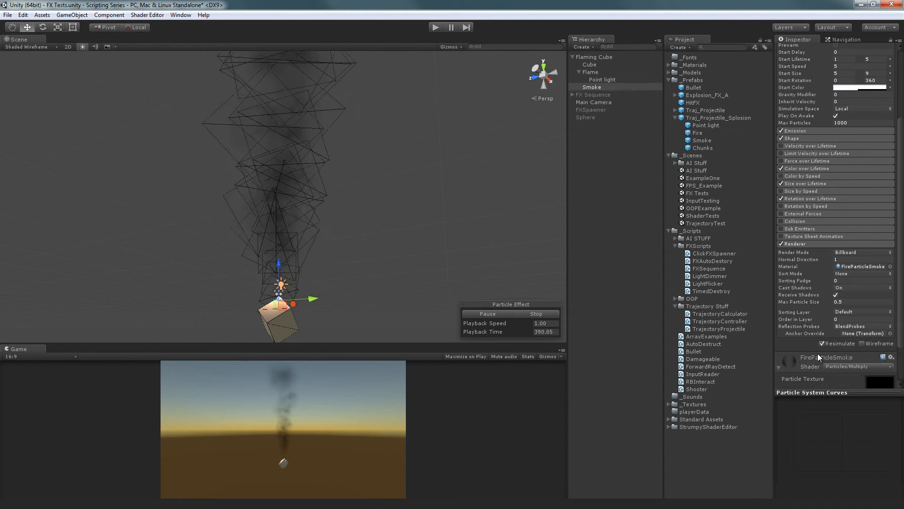
scroll(833, 335, down, 3)
scroll(832, 334, down, 1)
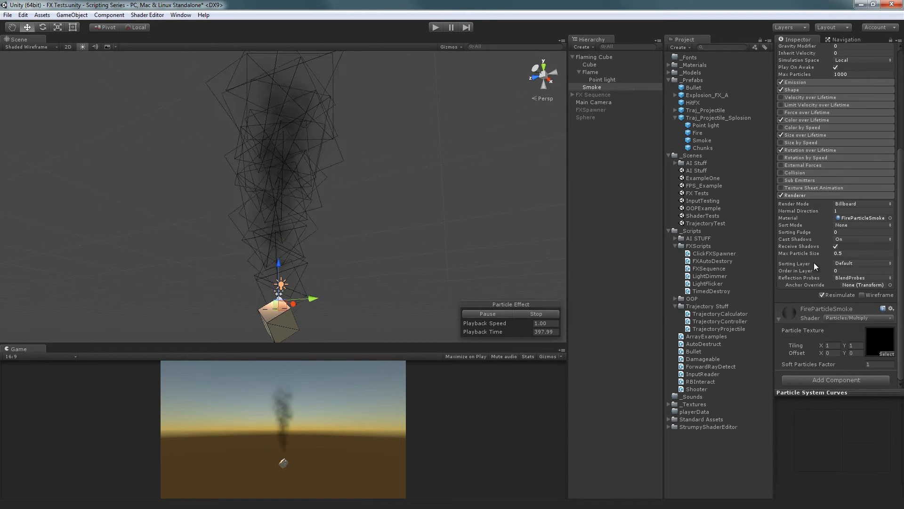
scroll(814, 271, up, 7)
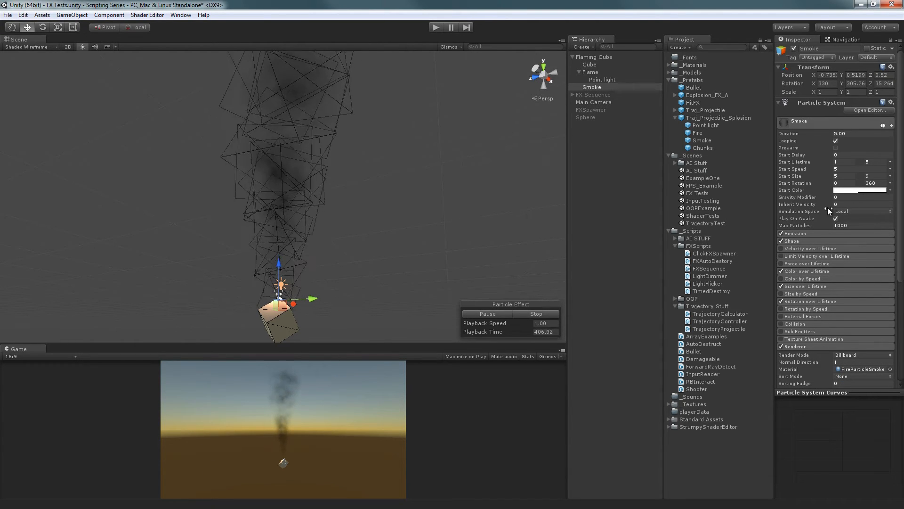
scroll(854, 216, down, 5)
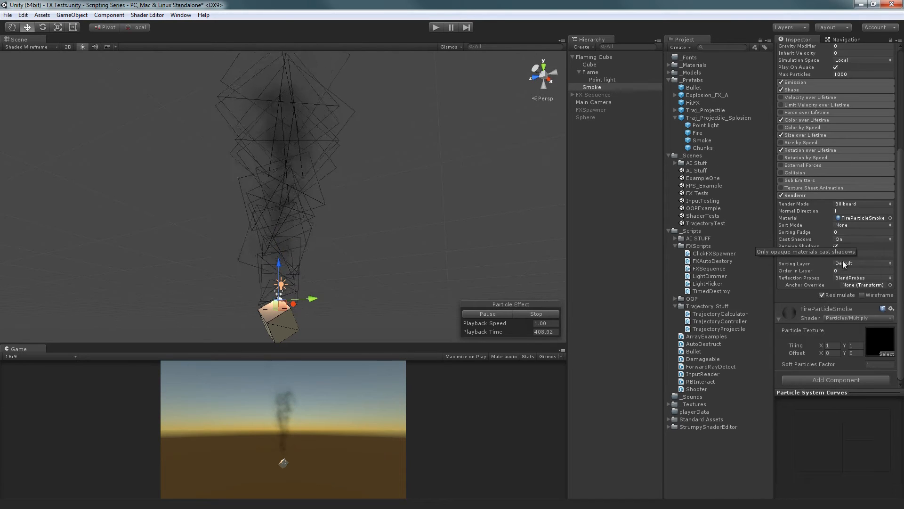
- Locate and select the FireParticleSmoke material in the project, enlarge its preview and rotate the preview object
click(854, 216)
click(723, 118)
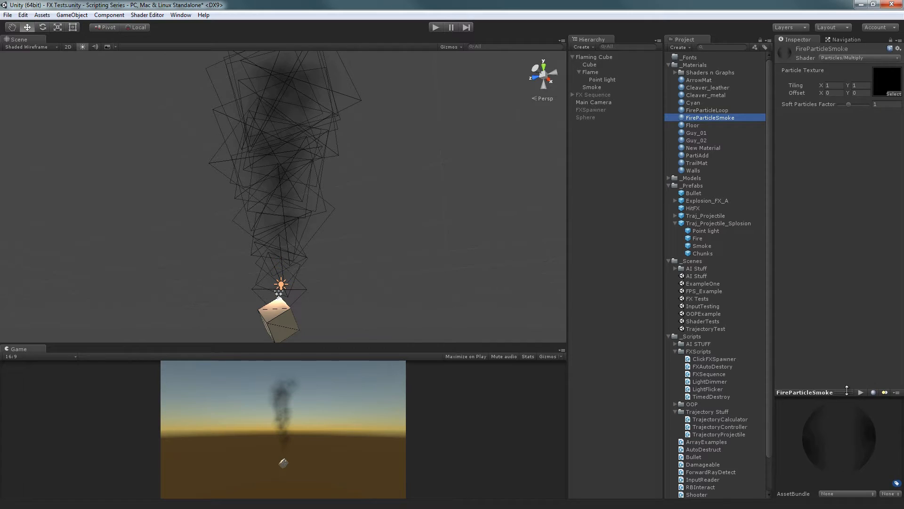
drag(847, 390, 847, 288)
drag(863, 374, 850, 346)
- Examine the FireParticleSmoke material on the different preview shapes, return to the sphere and rotate it to view the smoke texture
click(874, 289)
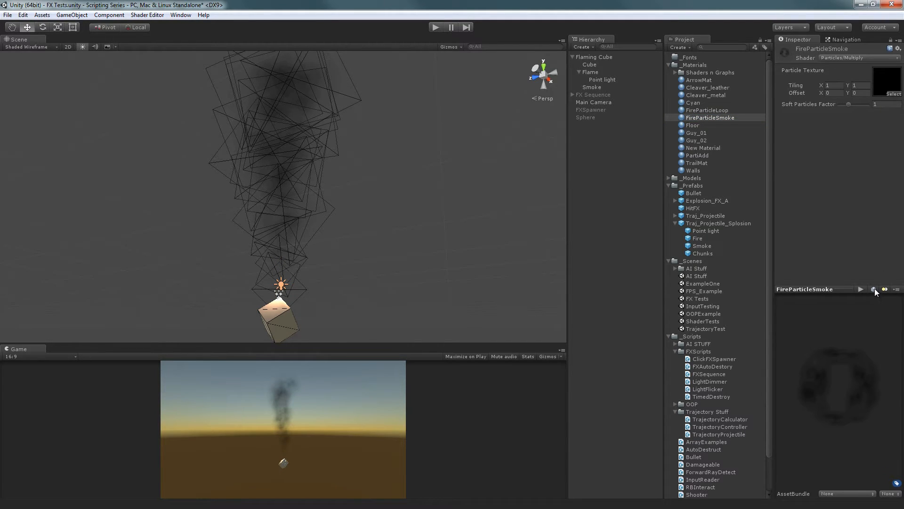
click(874, 289)
click(874, 288)
click(875, 291)
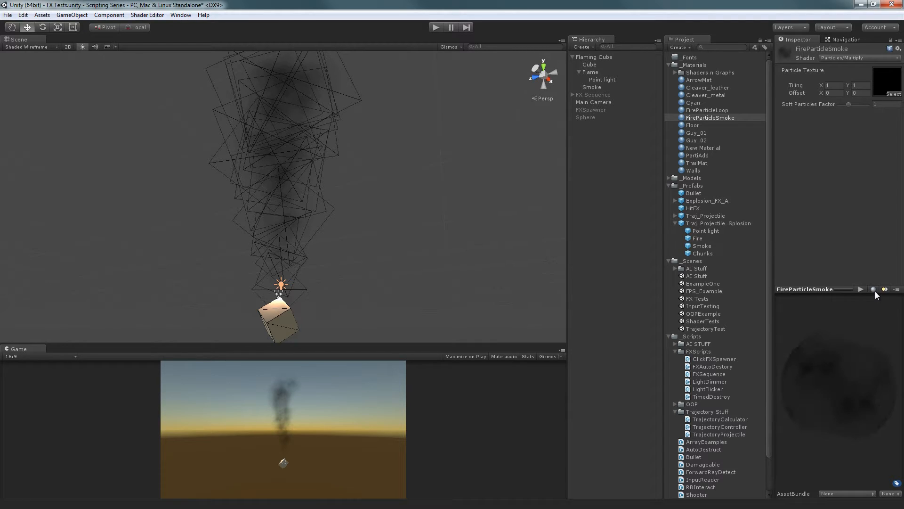
click(874, 290)
click(896, 290)
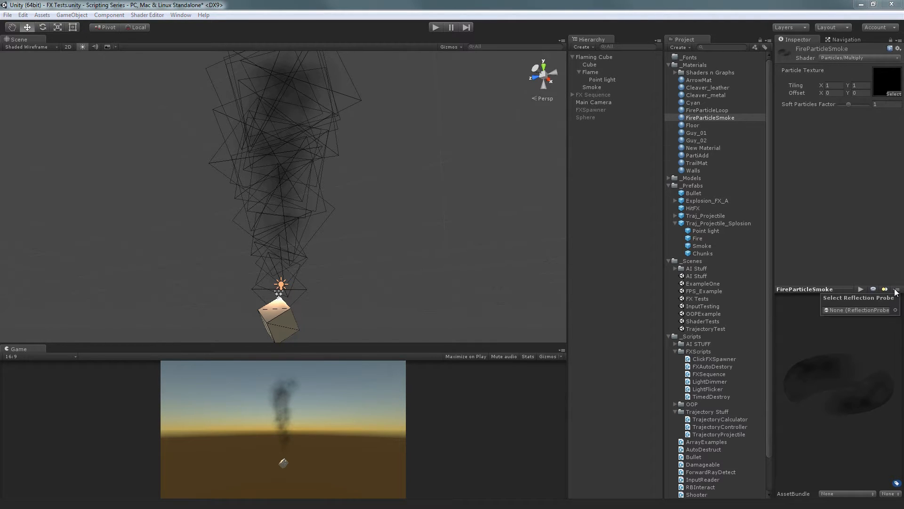
click(885, 289)
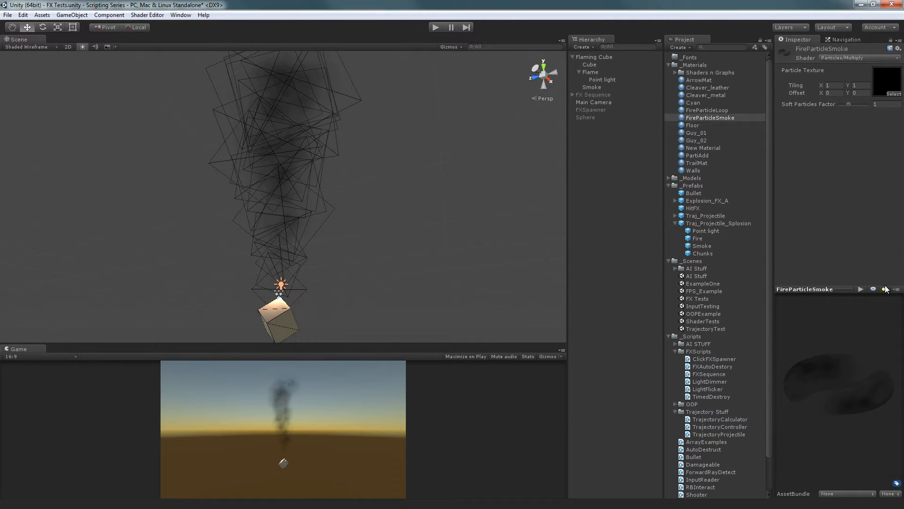
click(873, 290)
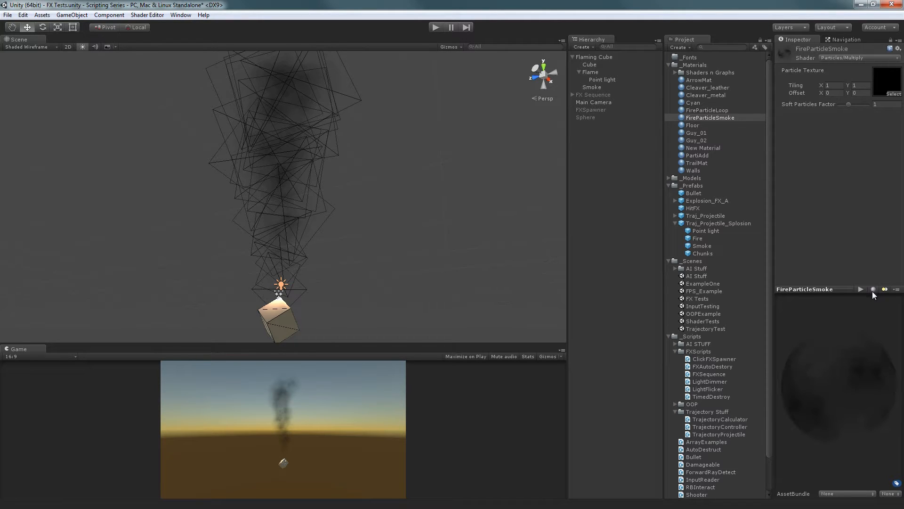
click(874, 288)
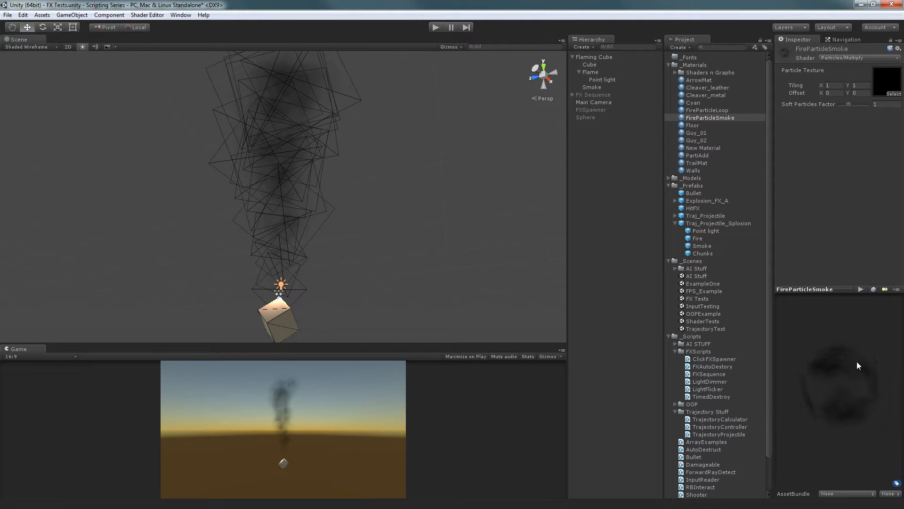
drag(845, 337, 872, 307)
click(871, 288)
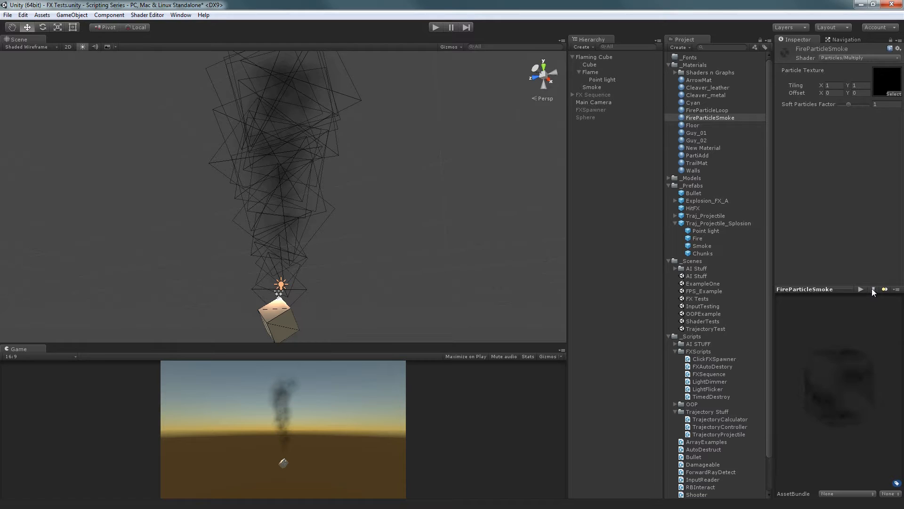
click(871, 288)
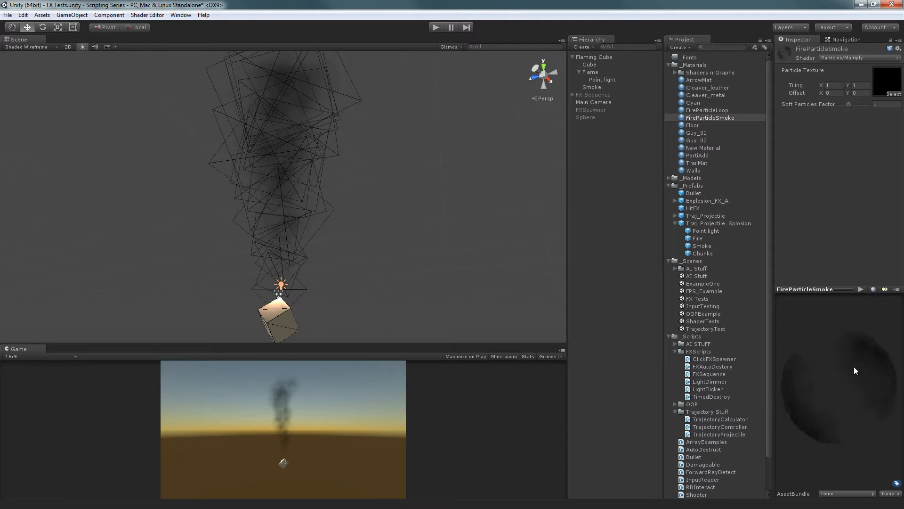
mouse_move(827, 336)
mouse_down()
mouse_move(878, 361)
mouse_move(855, 353)
mouse_move(866, 343)
mouse_move(838, 374)
mouse_up()
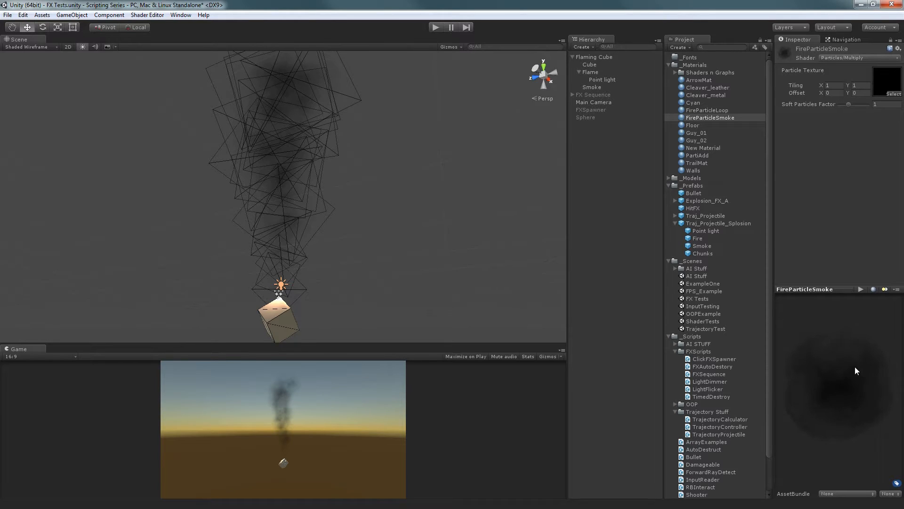
- Try the Particles/Multiply (Double) shader on the FireParticleSmoke material and look through the other particle shaders
click(835, 59)
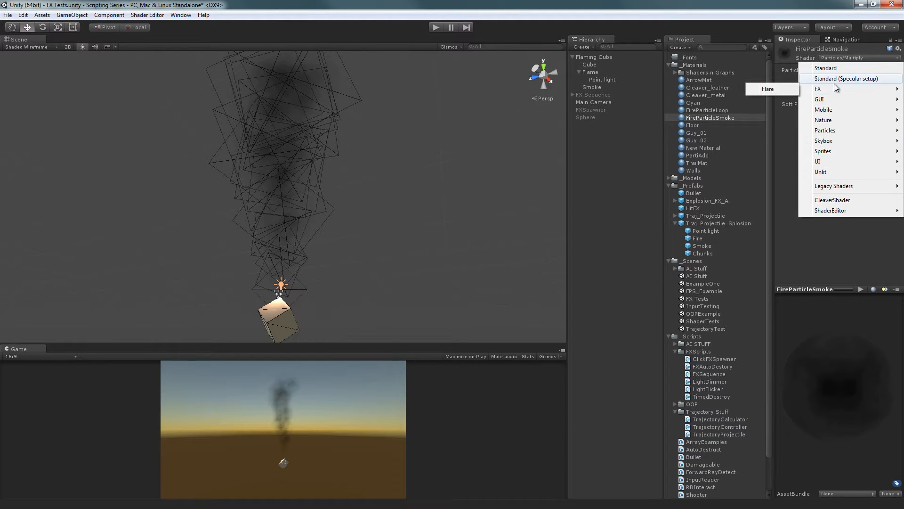
mouse_move(825, 131)
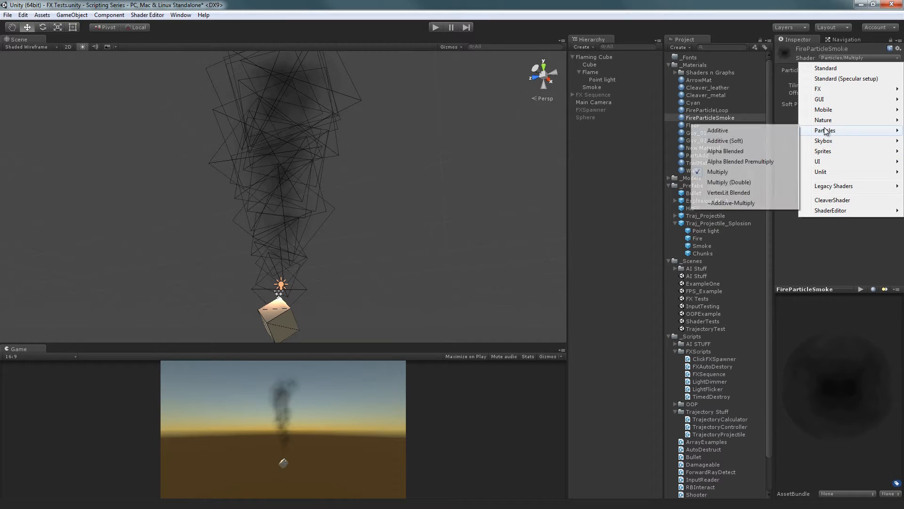
click(759, 182)
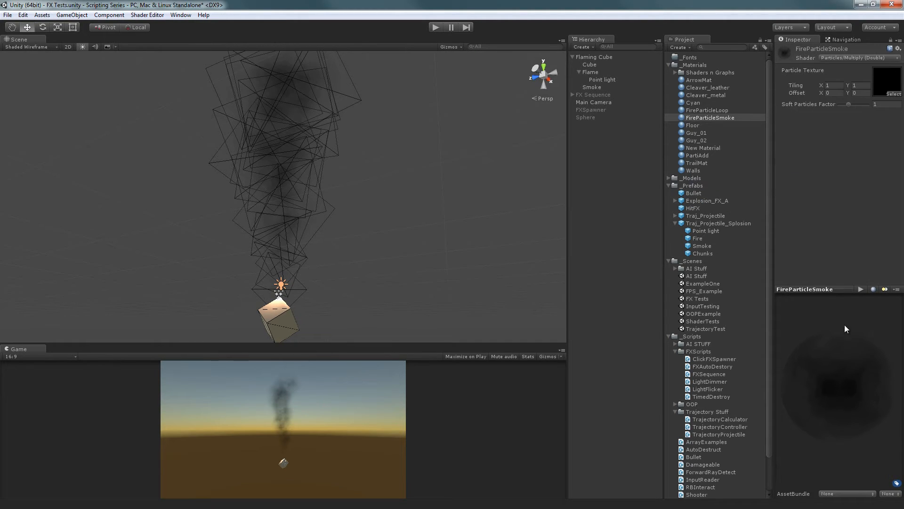
click(885, 58)
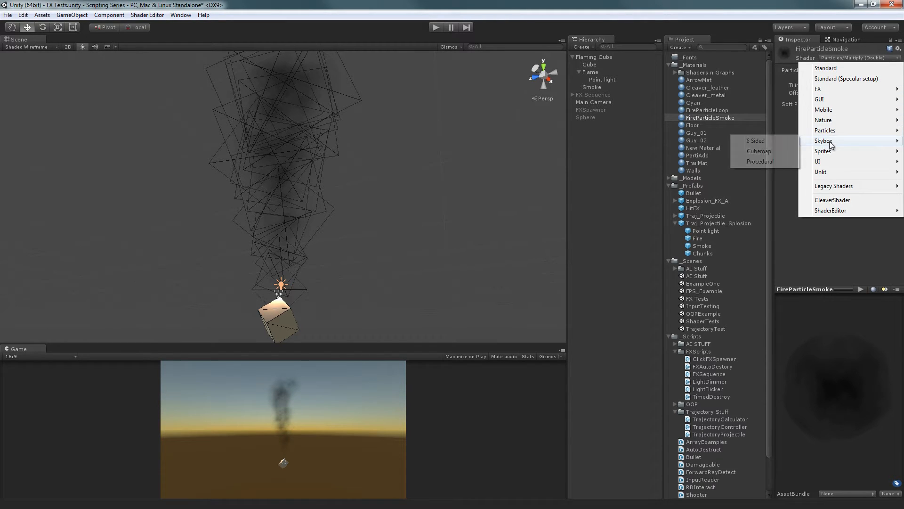
mouse_move(826, 131)
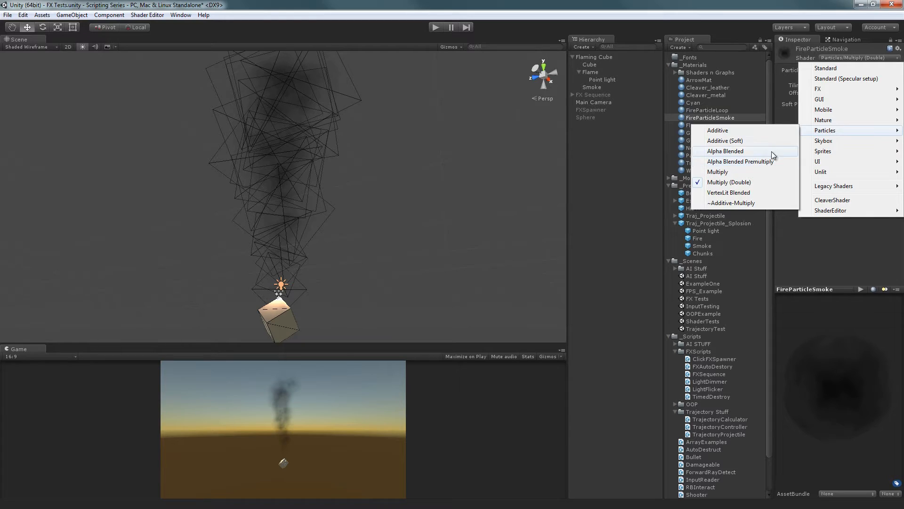
click(829, 252)
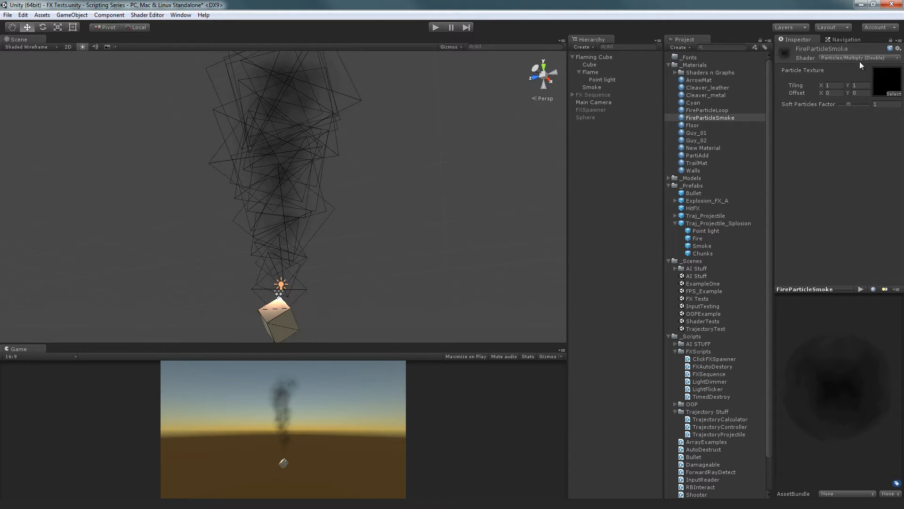
click(854, 58)
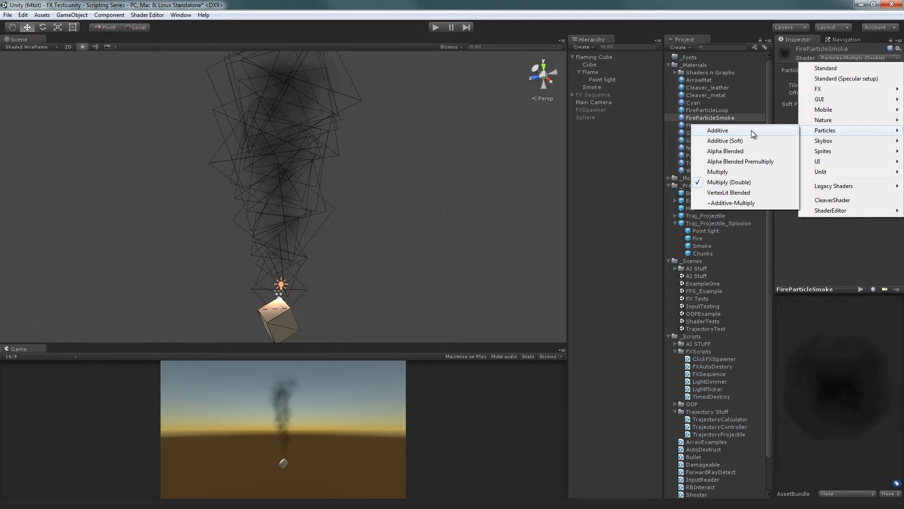
- Create a new particle system in the scene and examine its Renderer module and Default-Particle material shader
right_click(620, 145)
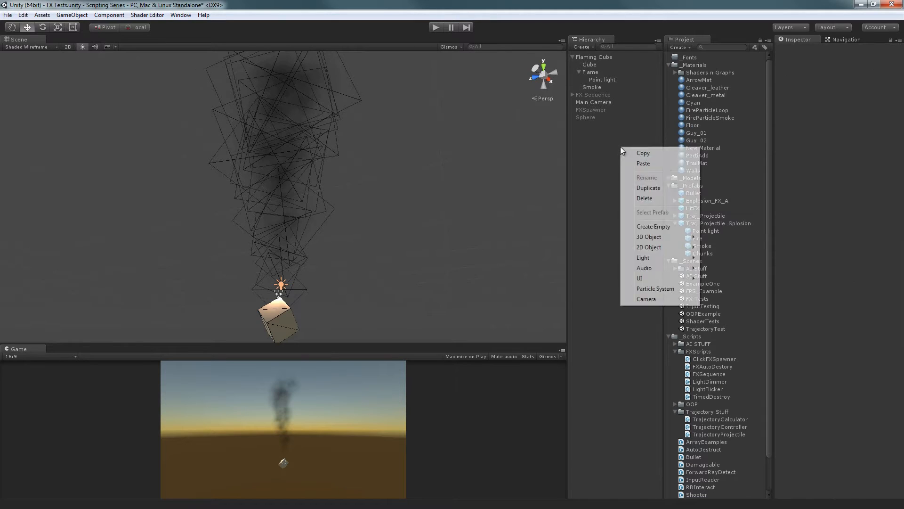
click(675, 289)
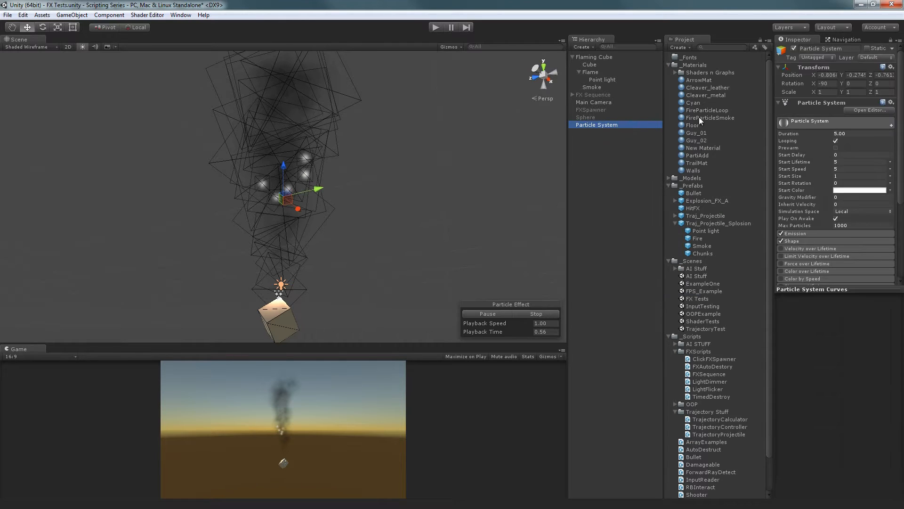
scroll(855, 214, down, 5)
click(824, 226)
scroll(842, 249, down, 4)
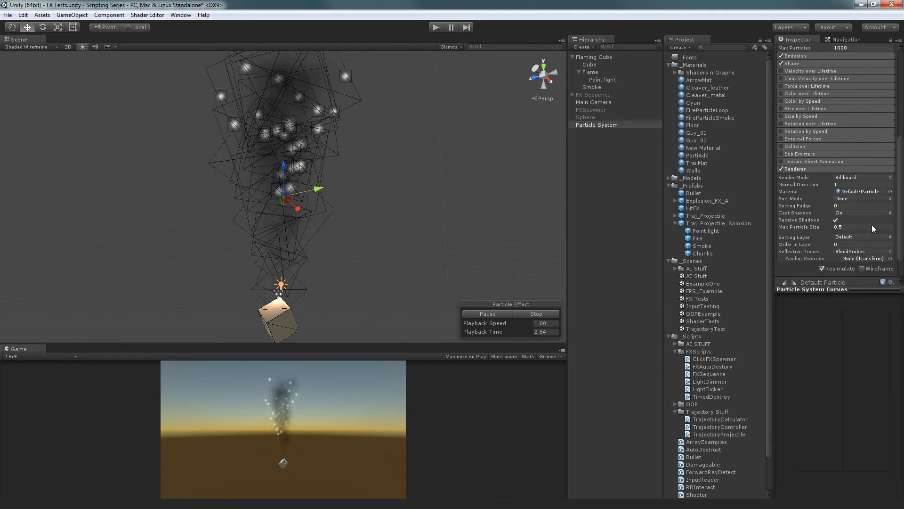
click(842, 250)
scroll(843, 250, down, 2)
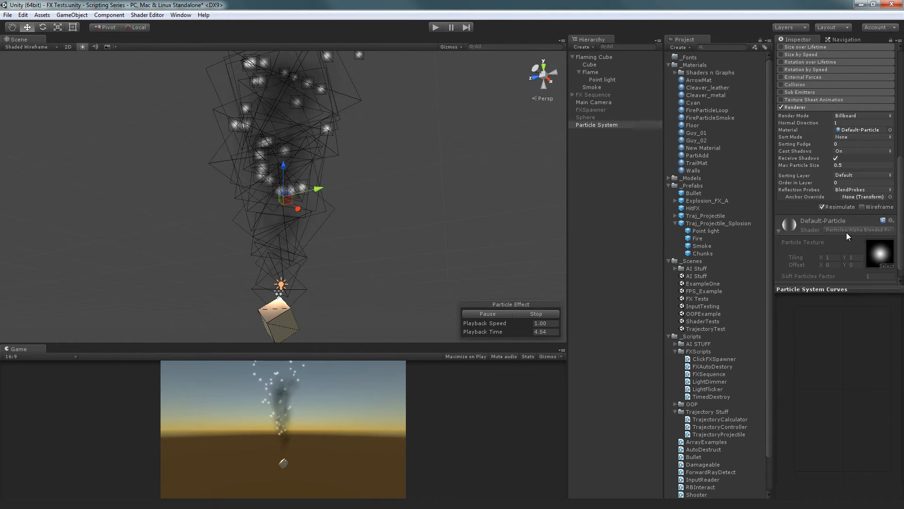
scroll(852, 230, up, 2)
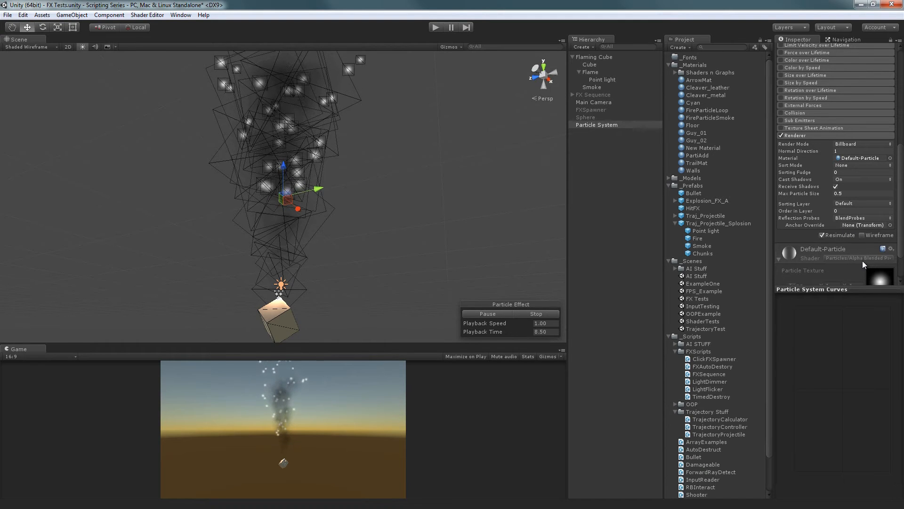
- Delete the newly added Particle System object from the scene
click(621, 130)
click(628, 123)
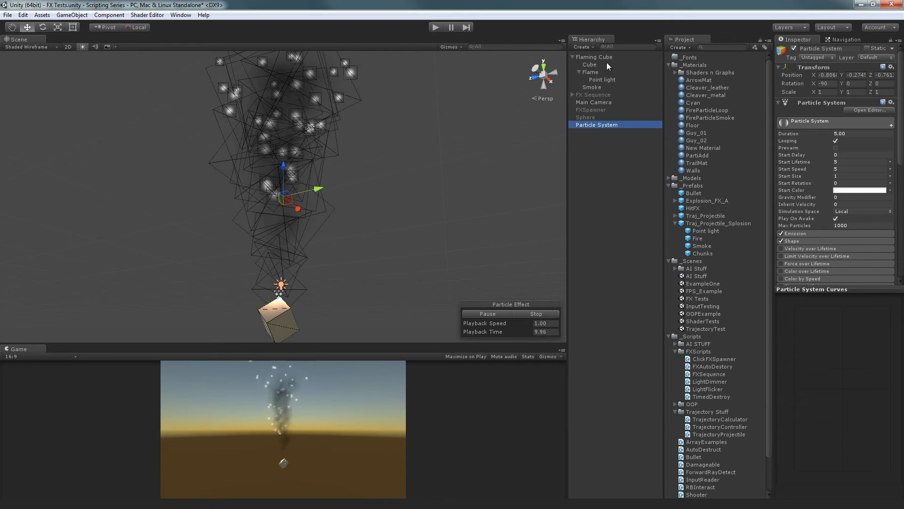
key(Delete)
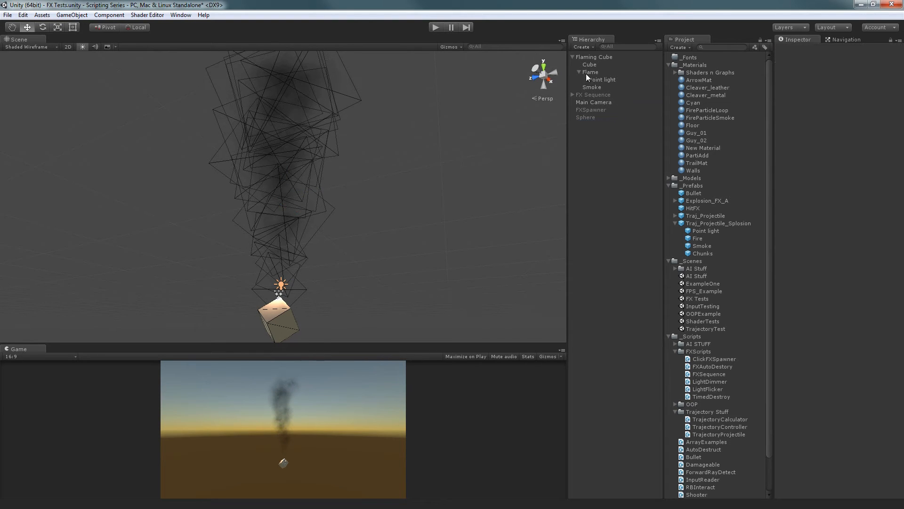
- Set the FireParticleSmoke material's shader to Particles/Alpha Blended Premultiply
click(706, 120)
click(843, 58)
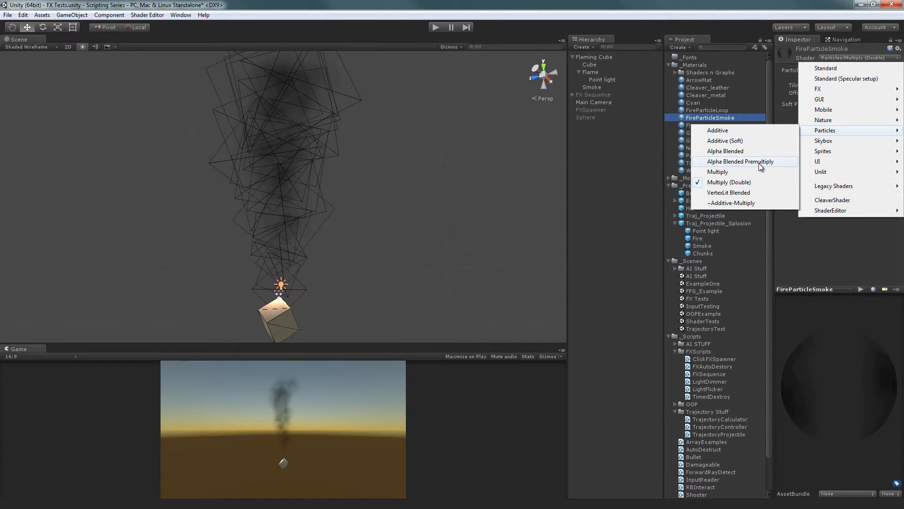
click(759, 161)
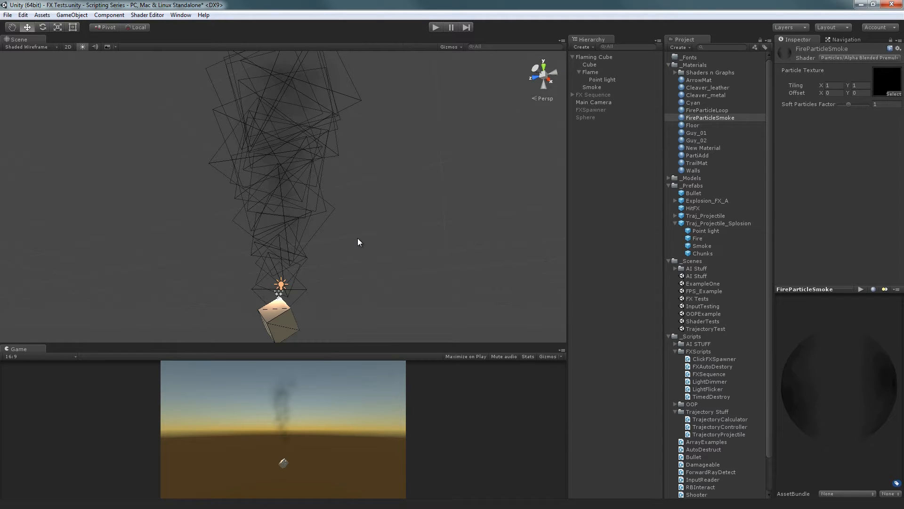
- Try the Particles/Additive (Soft) shader on the FireParticleSmoke material and switch it to Particles/Additive
click(834, 58)
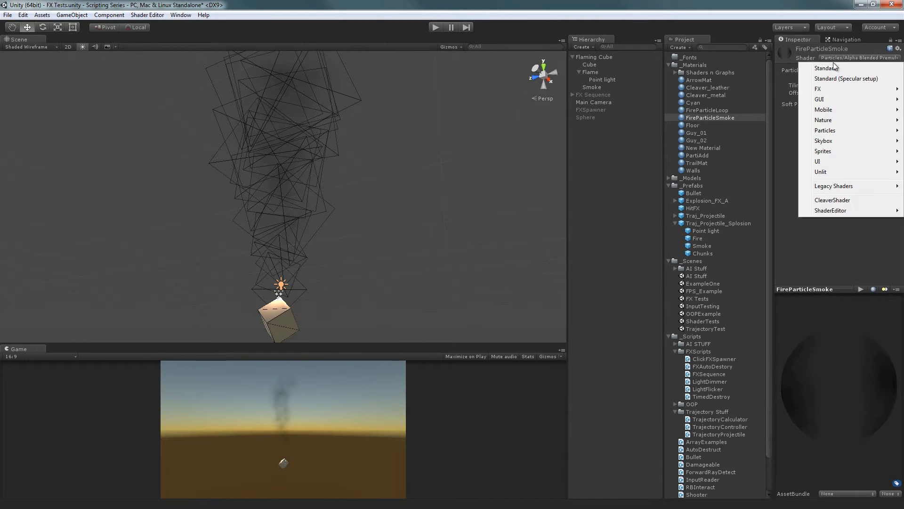
mouse_move(829, 130)
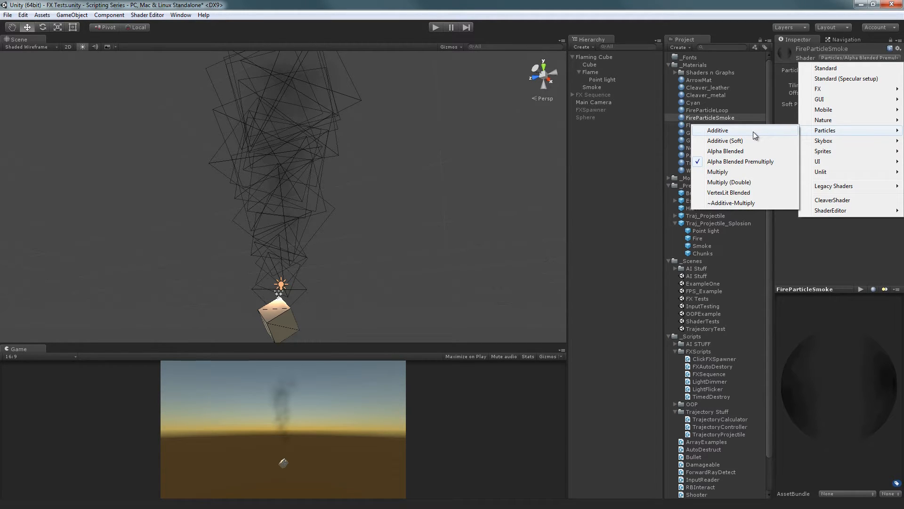
click(751, 140)
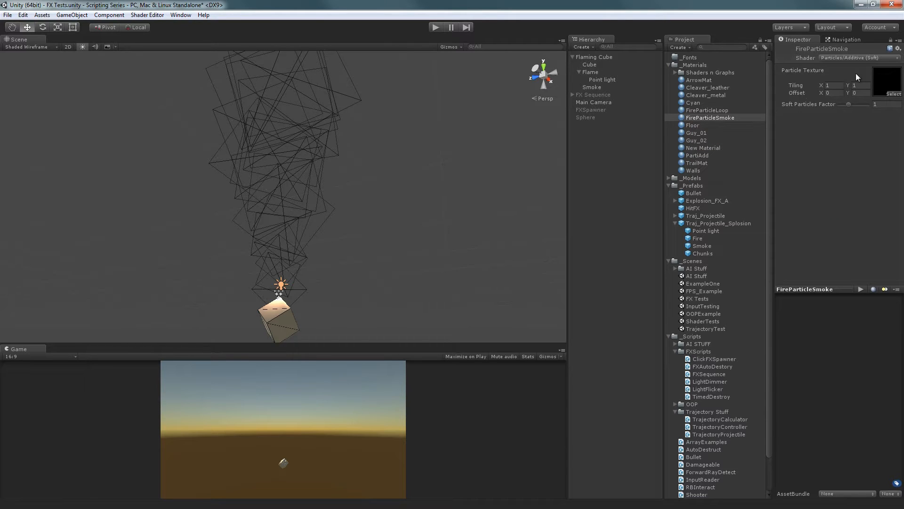
click(871, 58)
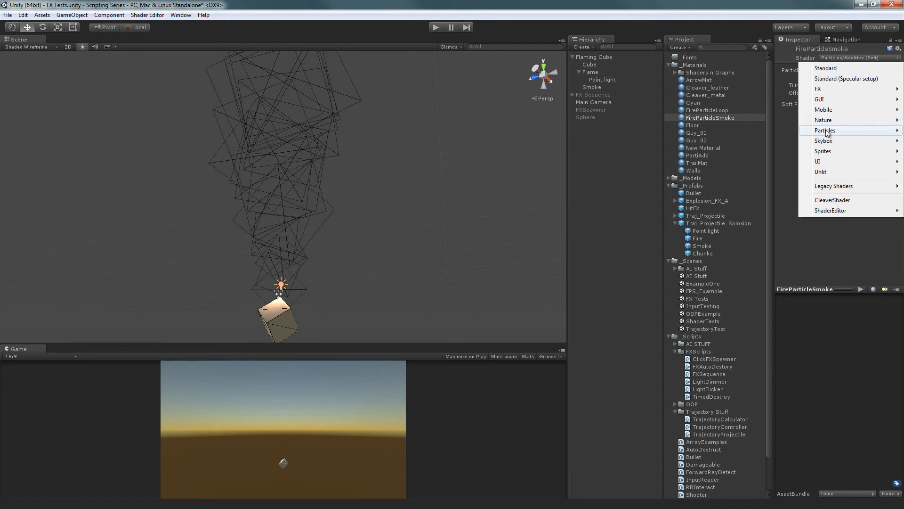
click(739, 131)
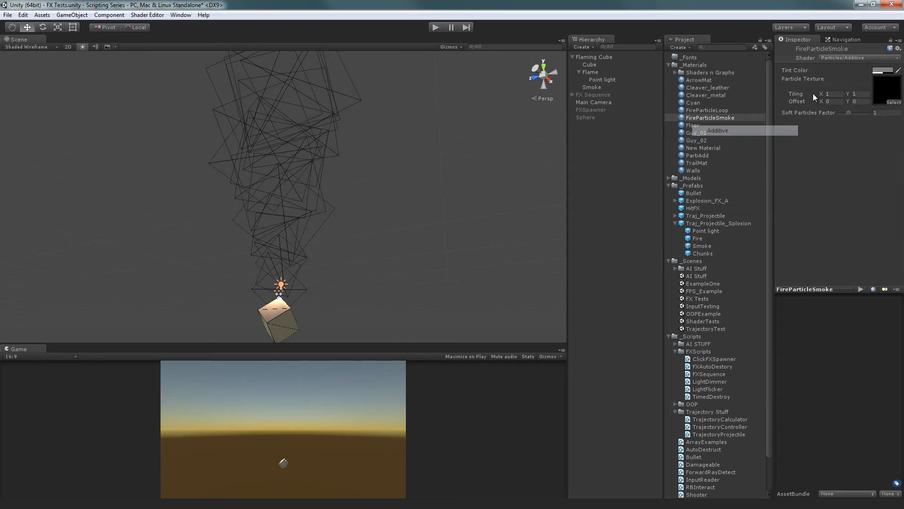
click(846, 58)
click(789, 243)
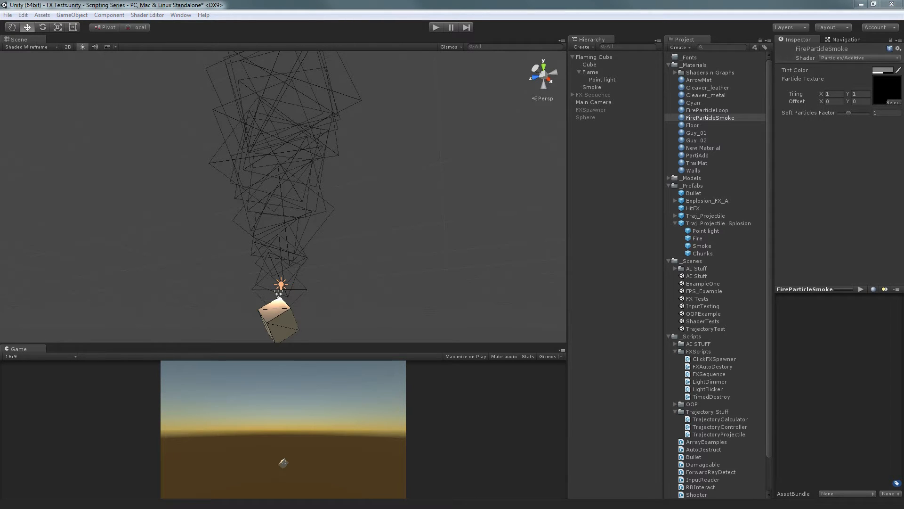
- Assign the White_Parti texture as the FireParticleSmoke material's particle texture and rotate the material preview
click(893, 102)
drag(435, 133, 498, 156)
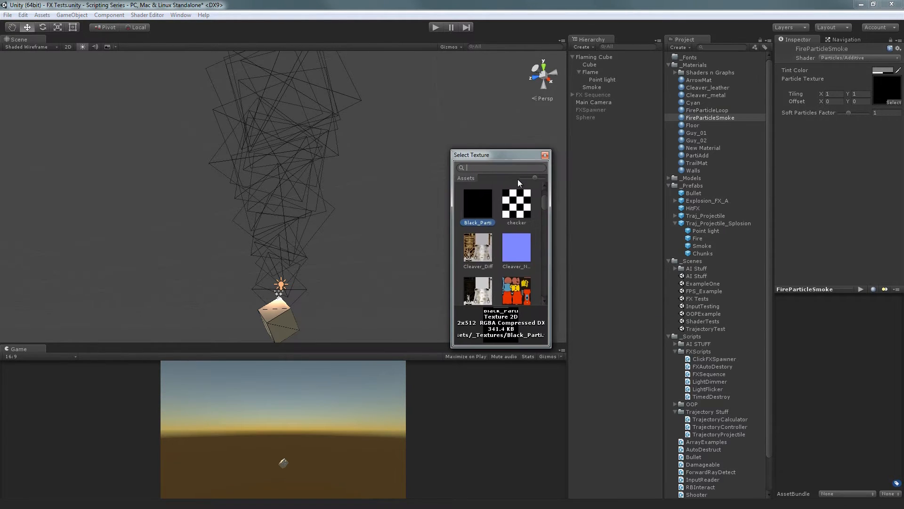
text(pa)
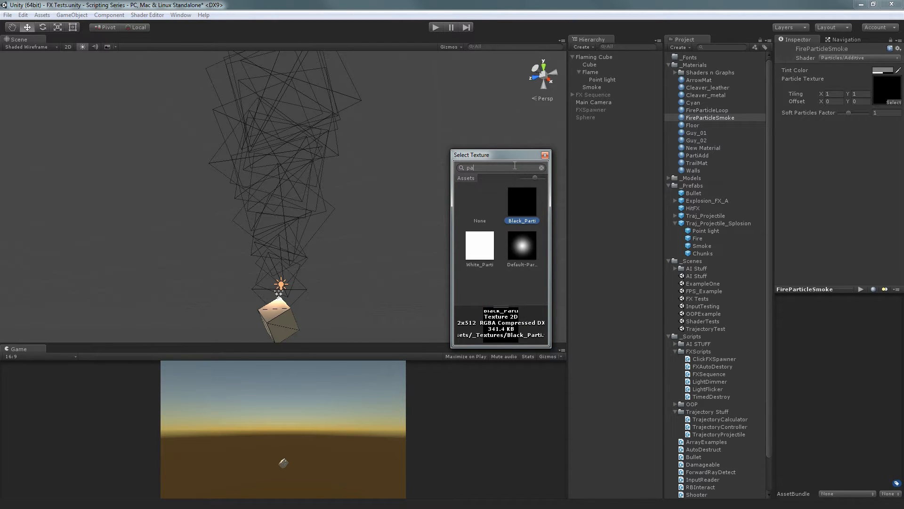
click(485, 250)
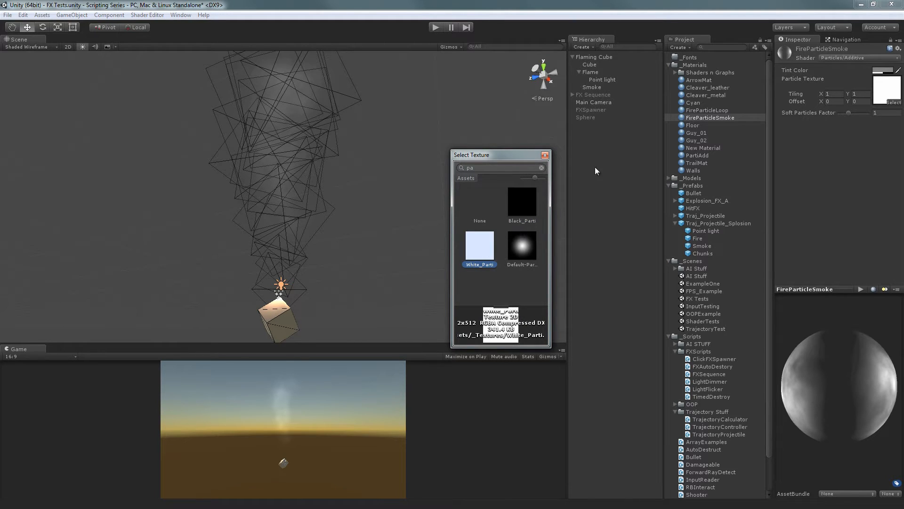
click(545, 156)
drag(813, 354, 852, 369)
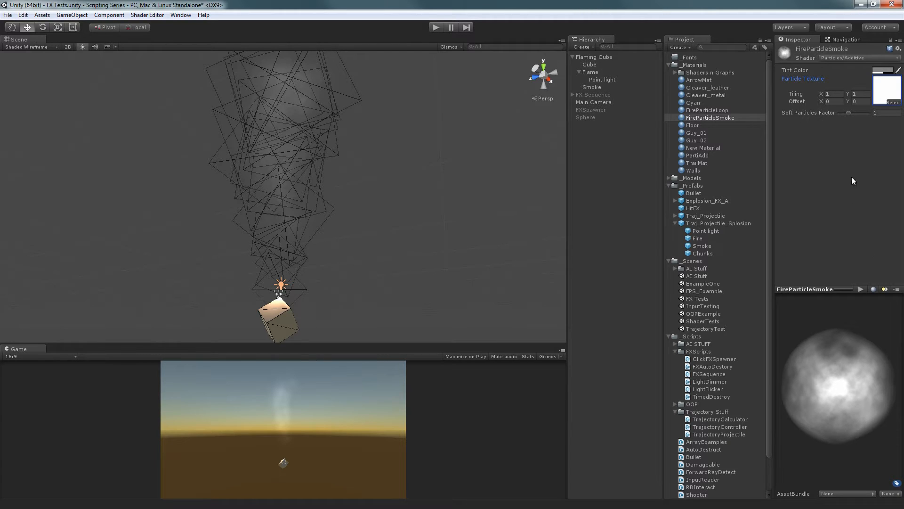
- Set the FireParticleSmoke material's tint color to fully opaque white (FFFFFFFF) and inspect the material preview
click(884, 70)
drag(612, 282, 515, 249)
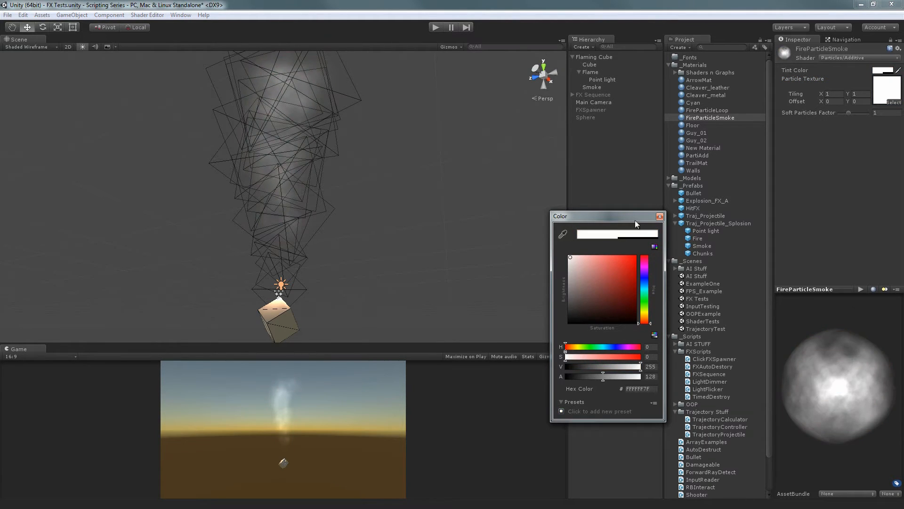
click(660, 217)
click(882, 70)
drag(611, 375, 772, 356)
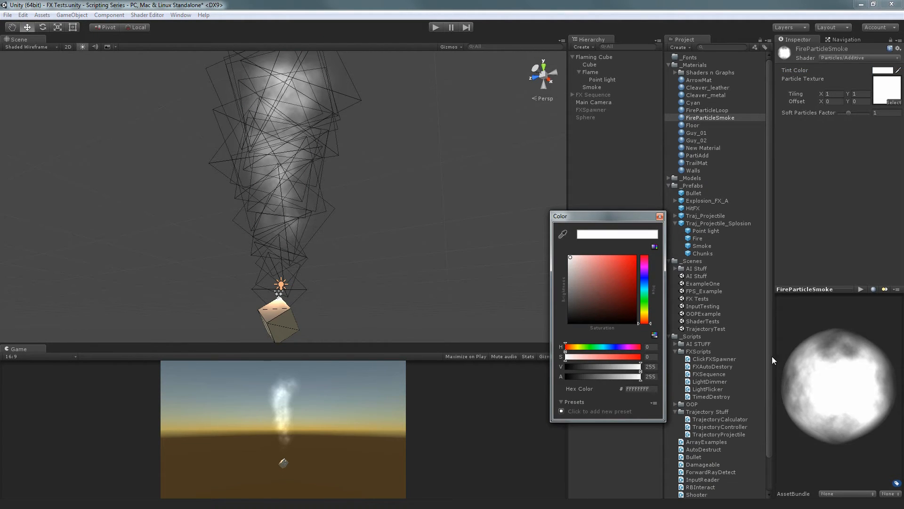
click(854, 375)
drag(854, 373, 810, 349)
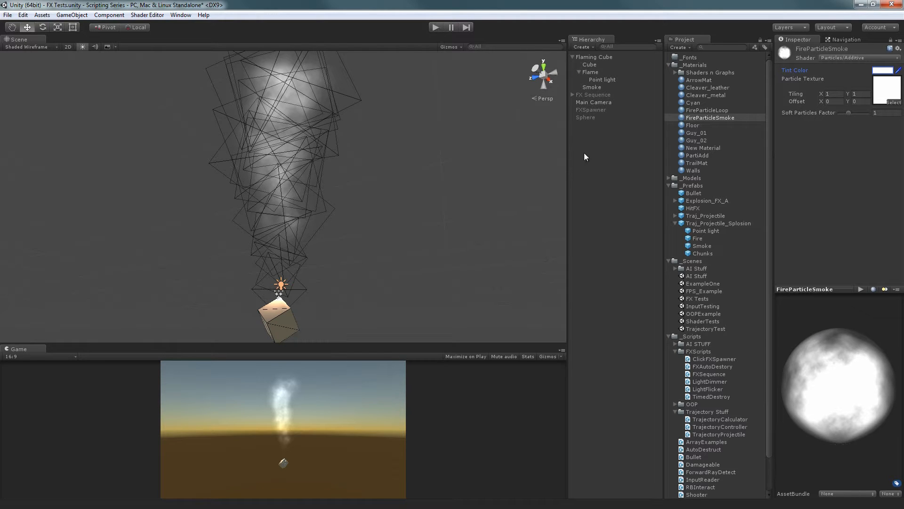
- Preview the Smoke particle system and enlarge the Game view to see the smoke in more detail
click(593, 87)
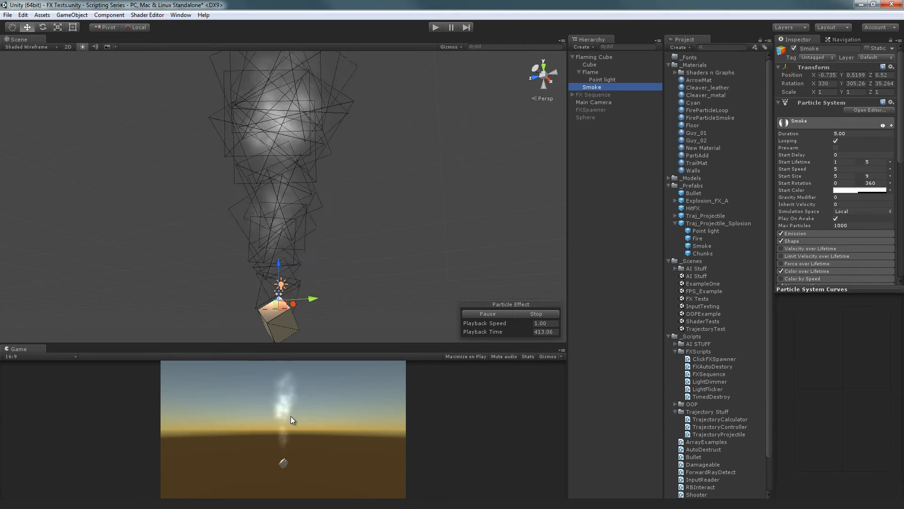
drag(335, 343, 345, 216)
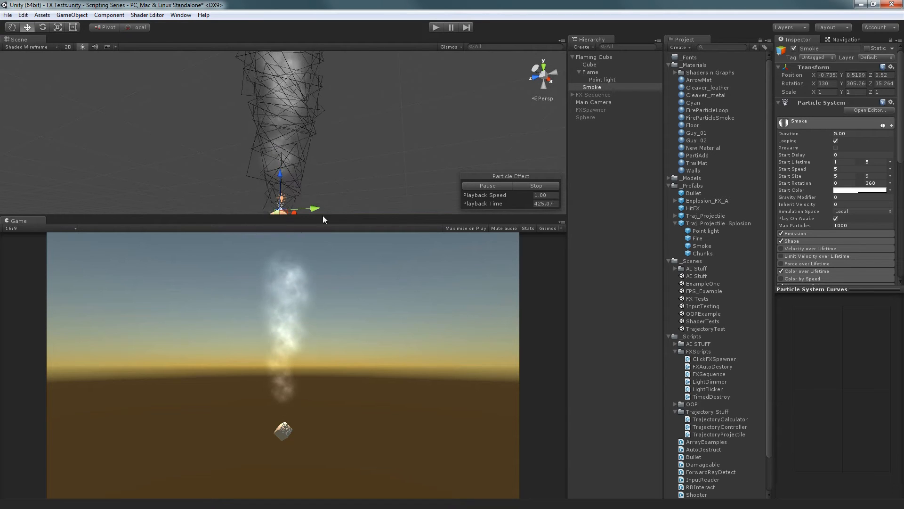
click(711, 125)
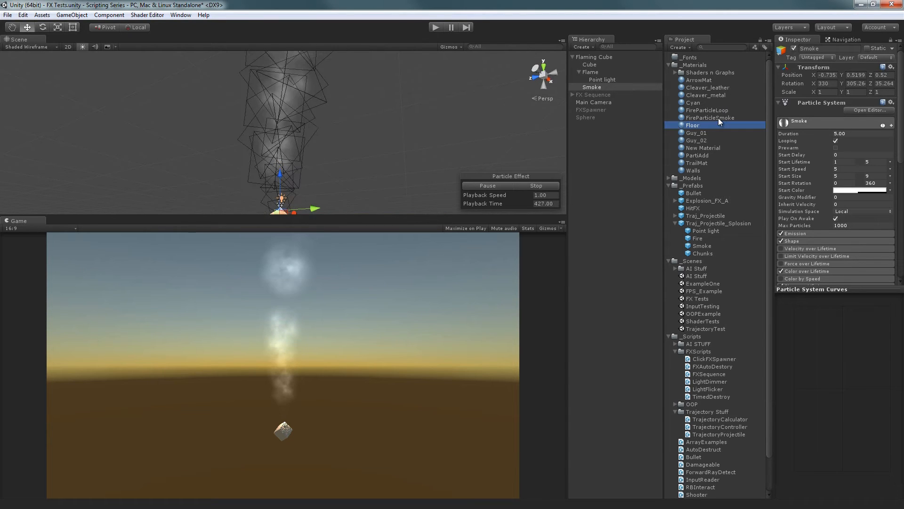
click(860, 57)
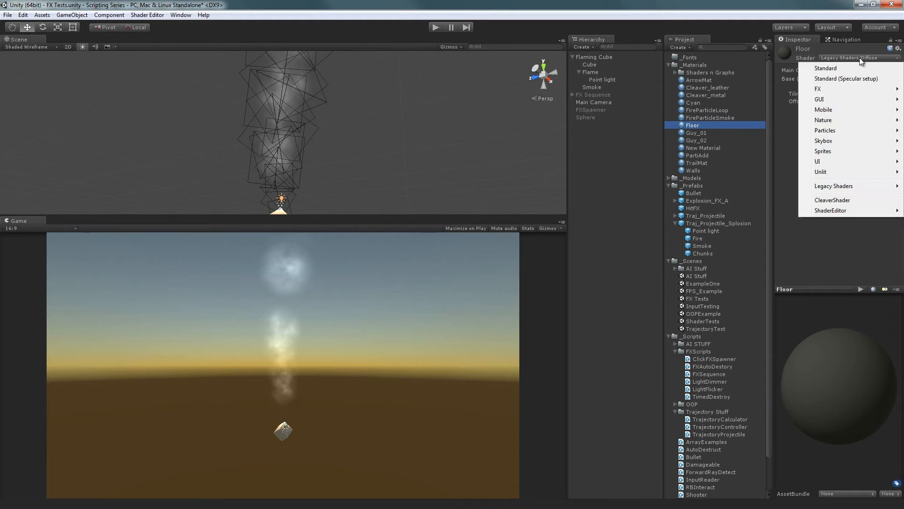
mouse_move(836, 131)
click(748, 150)
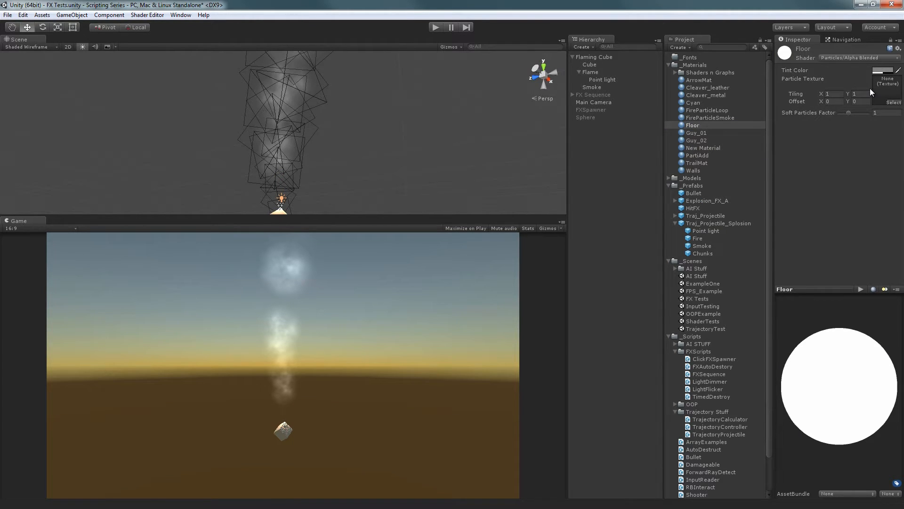
key(ctrl+z)
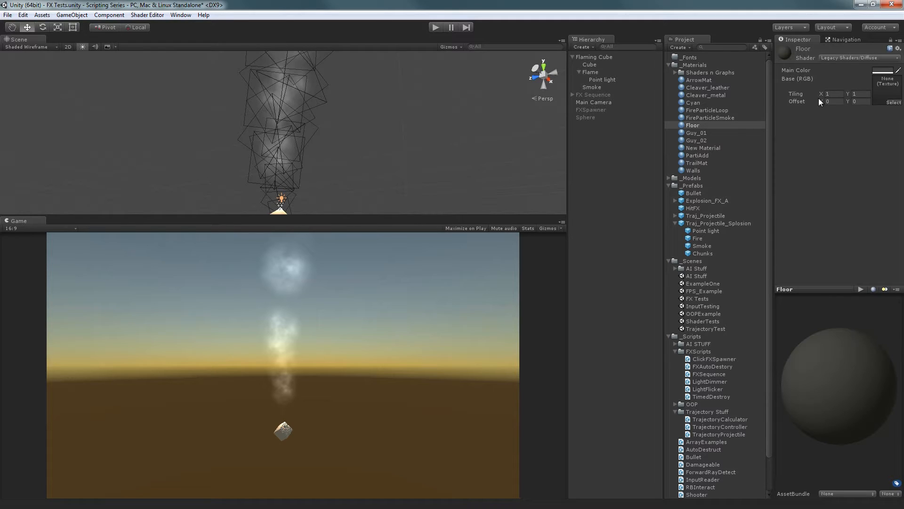
- Switch the FireParticleSmoke material to the Particles/Additive (Soft) shader and set its Soft Particles Factor to 1.33
click(725, 117)
click(844, 58)
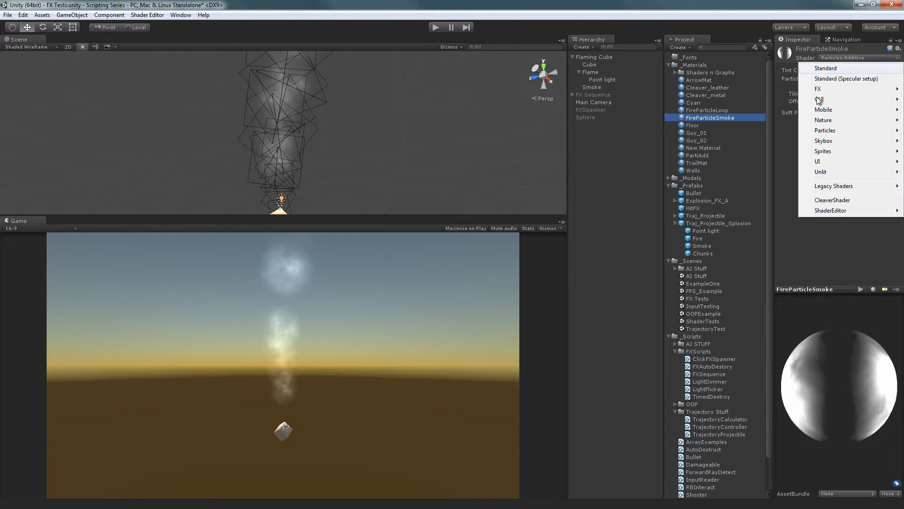
mouse_move(815, 132)
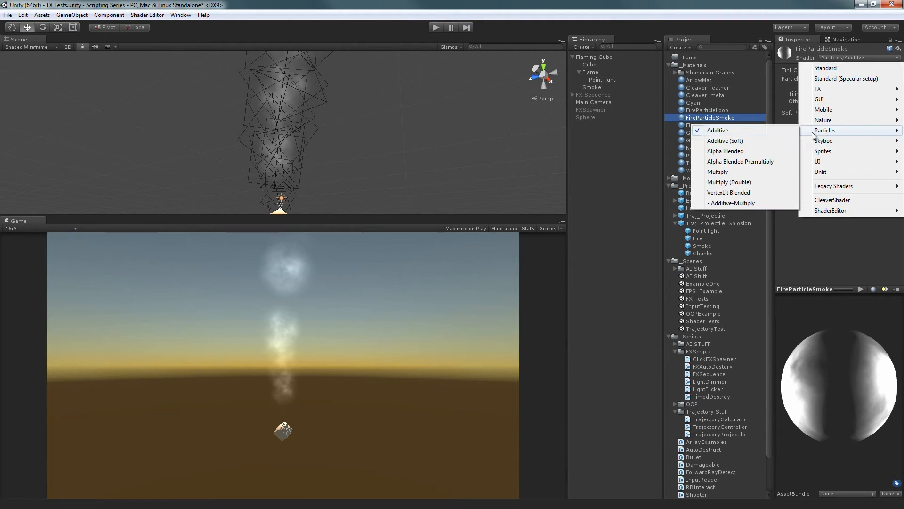
click(766, 142)
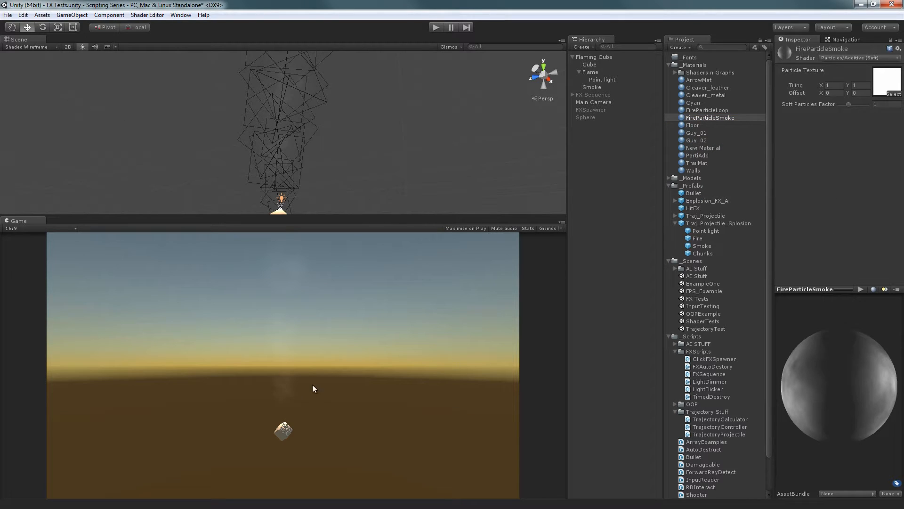
drag(854, 104, 858, 108)
- Compare the Particles/Additive and Additive (Soft) shaders on the smoke material and preview the Smoke system with Additive (Soft)
click(866, 57)
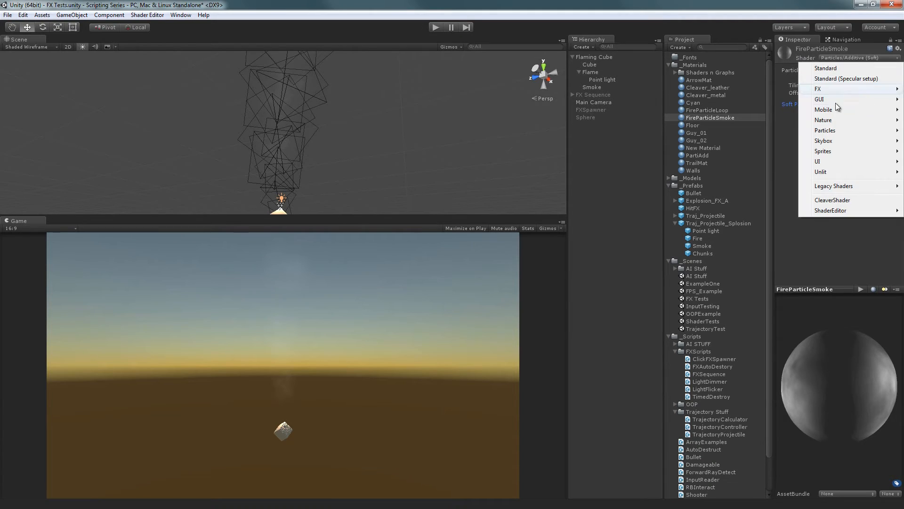
mouse_move(827, 134)
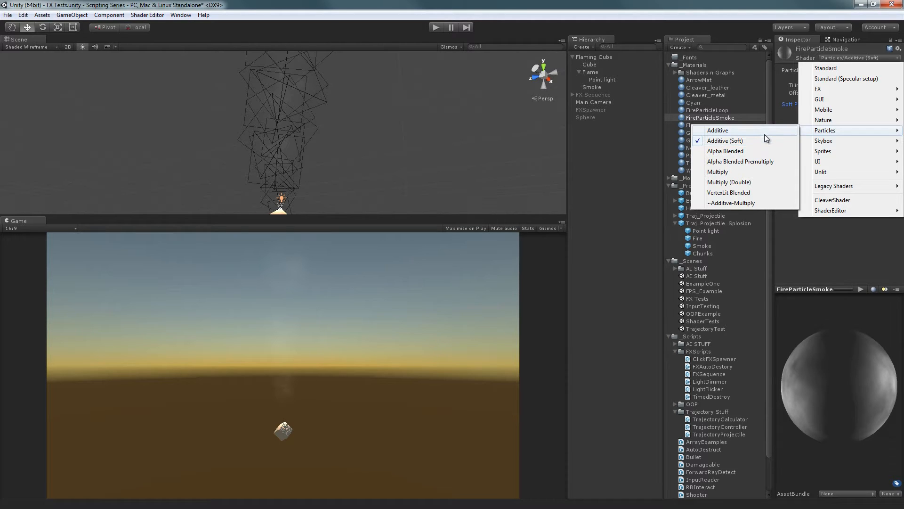
click(762, 133)
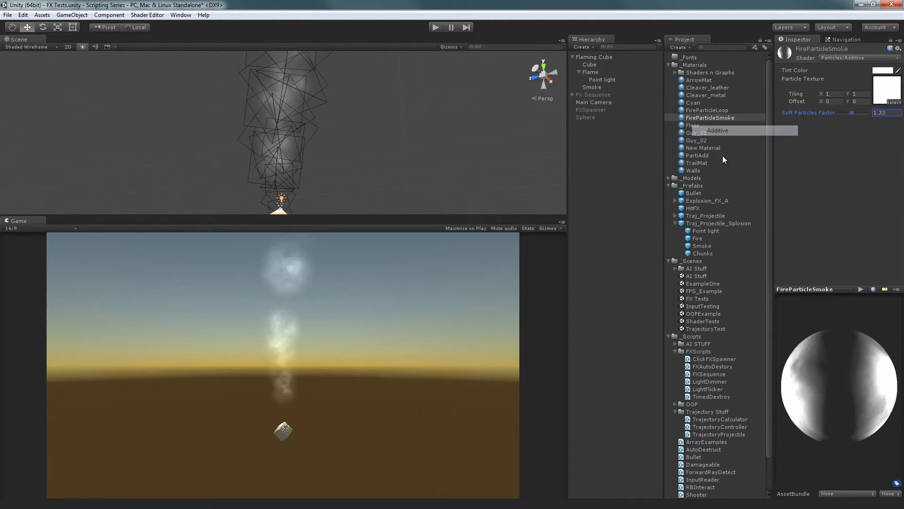
click(848, 58)
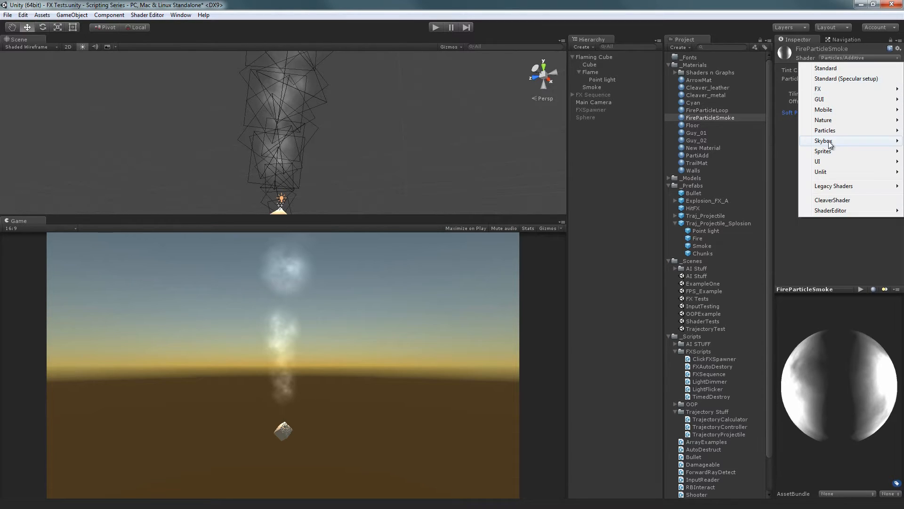
click(768, 143)
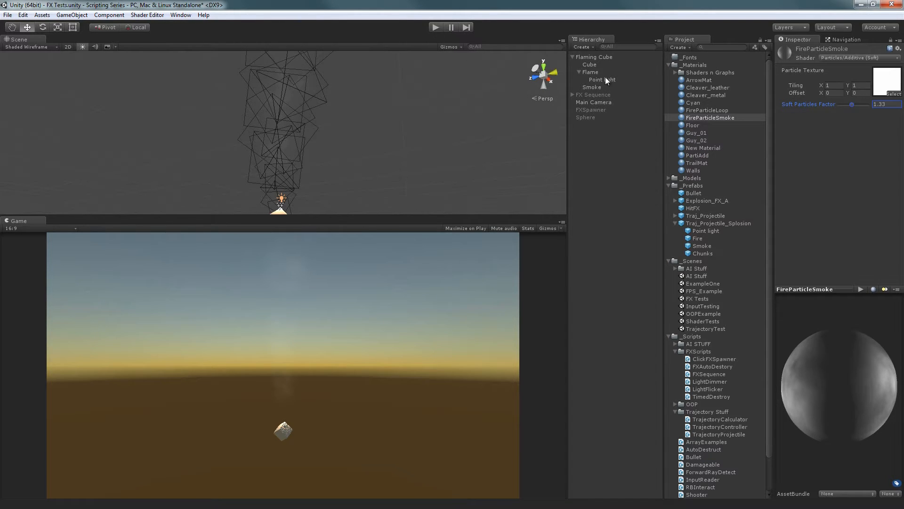
click(591, 87)
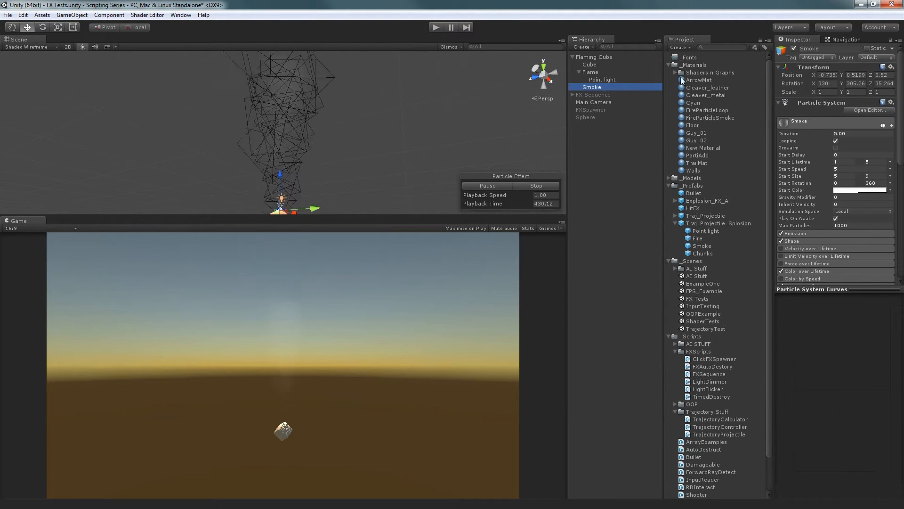
- Set the FireParticleSmoke material's shader to Particles/Alpha Blended
click(695, 118)
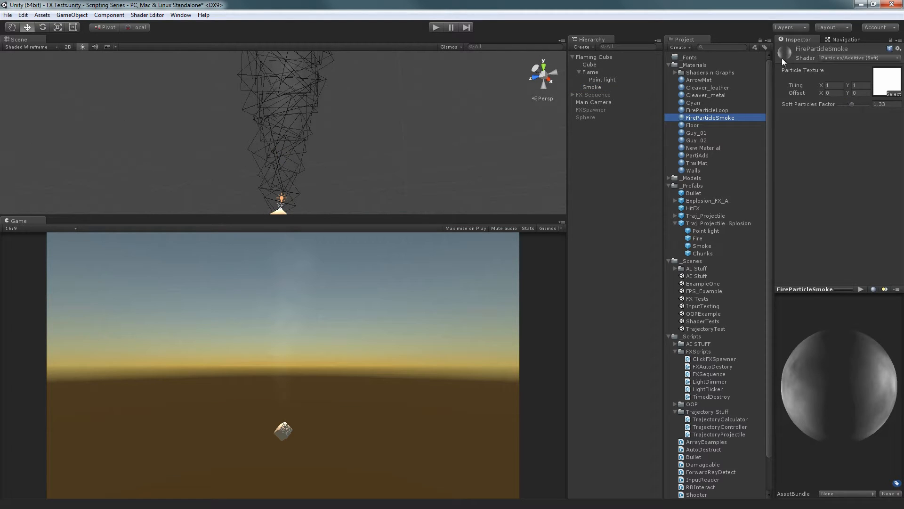
click(824, 57)
mouse_move(829, 130)
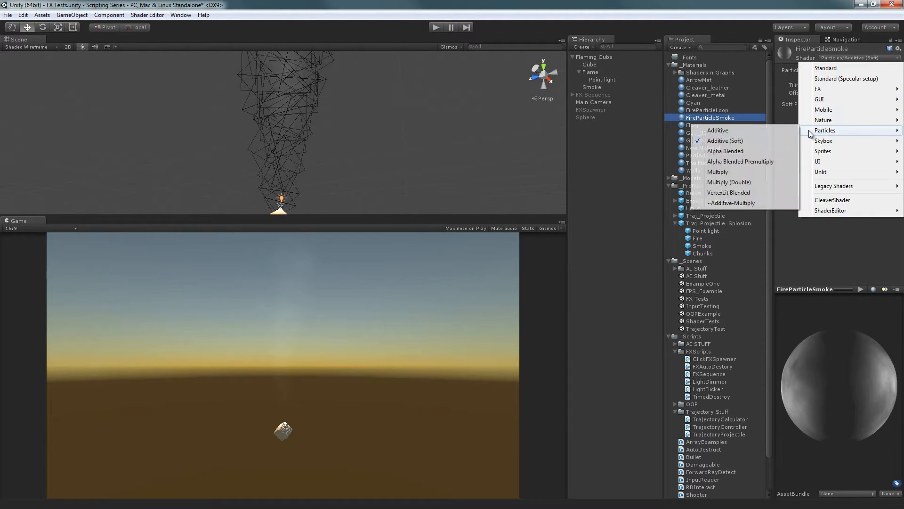
click(750, 150)
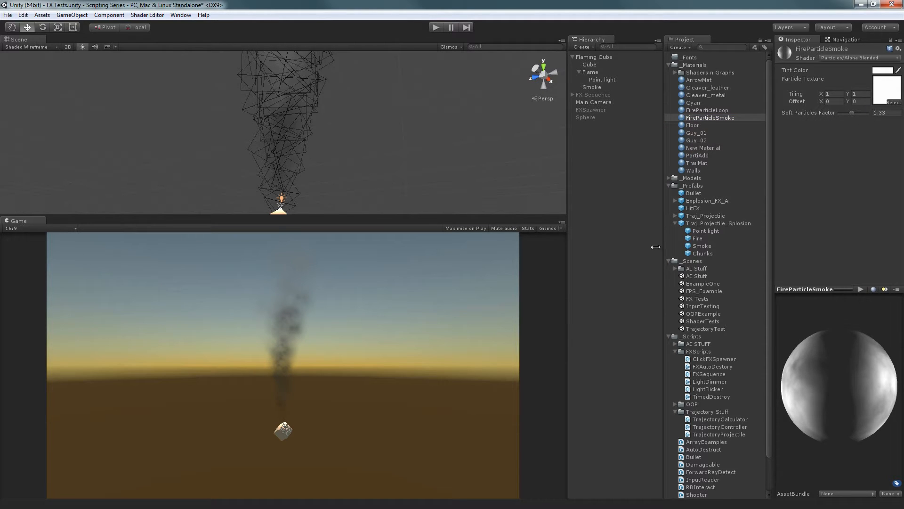
- Run the scene briefly in Play mode, stop it, and review the Smoke particle system's modules down to the Renderer
click(441, 27)
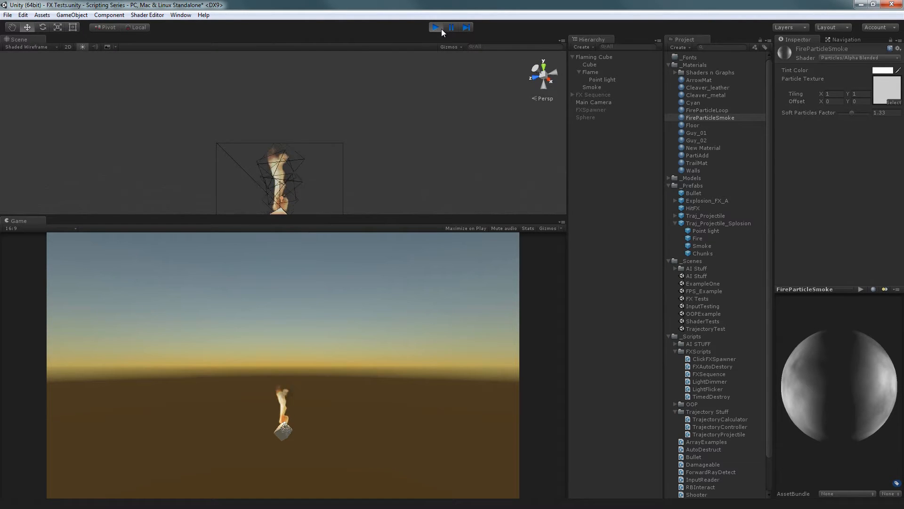
click(441, 29)
click(593, 88)
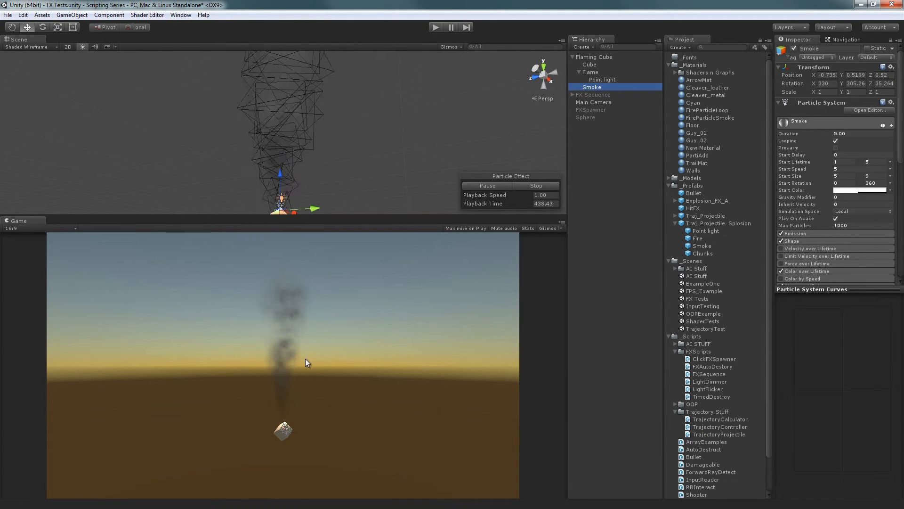
scroll(801, 187, down, 5)
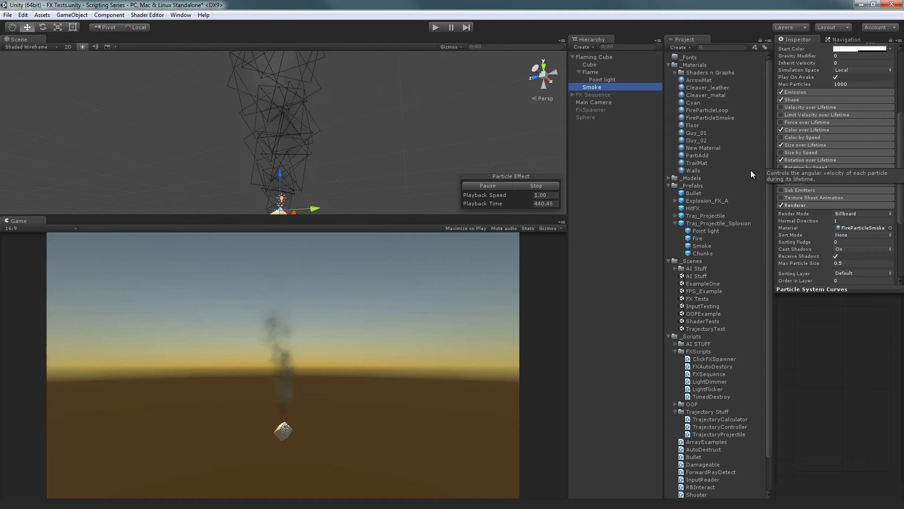
- Assign the Black_Parti texture as the particle texture of the FireParticleSmoke material
click(710, 118)
drag(861, 410, 831, 349)
click(894, 102)
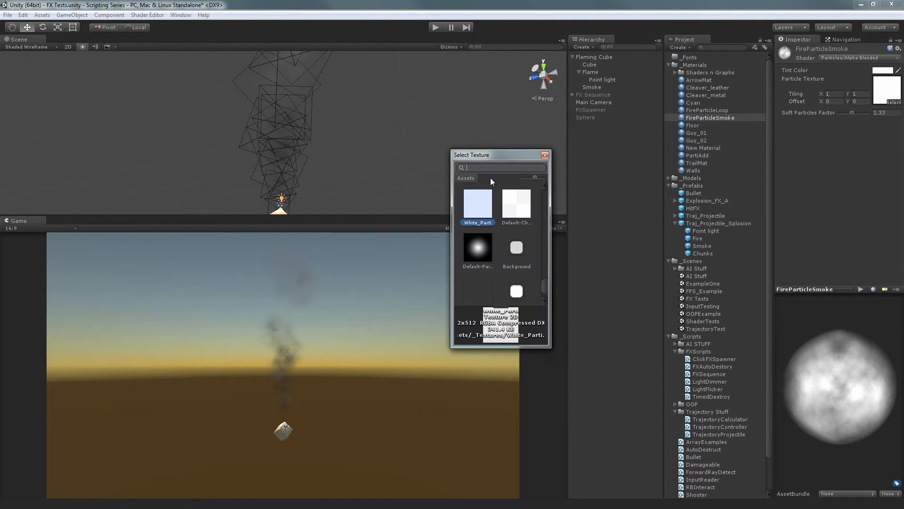
text(part)
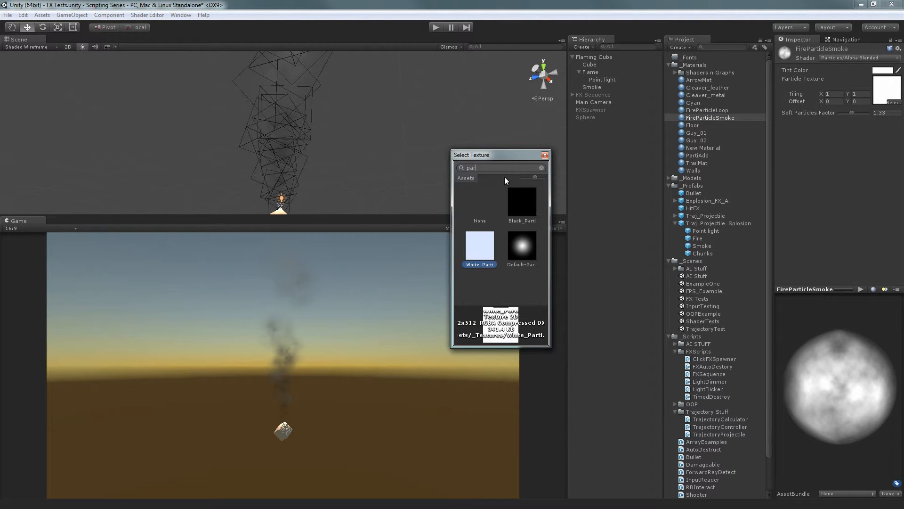
click(516, 196)
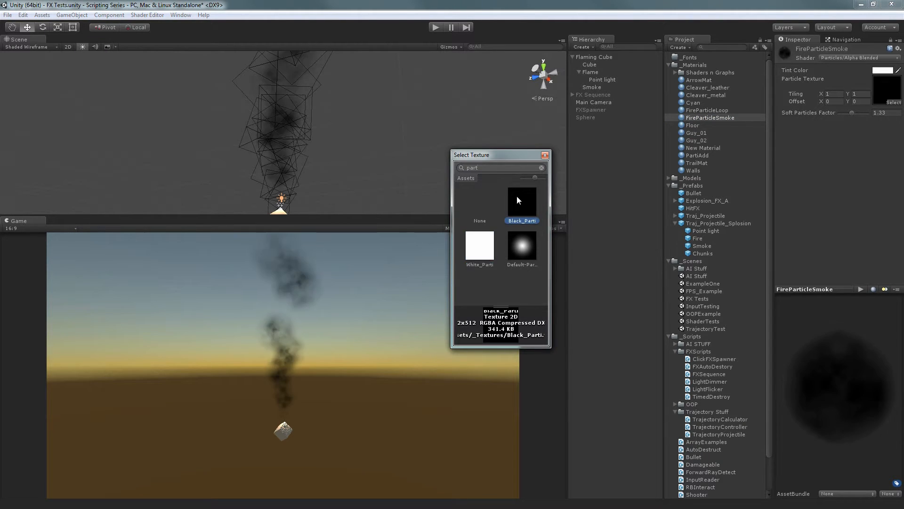
click(545, 155)
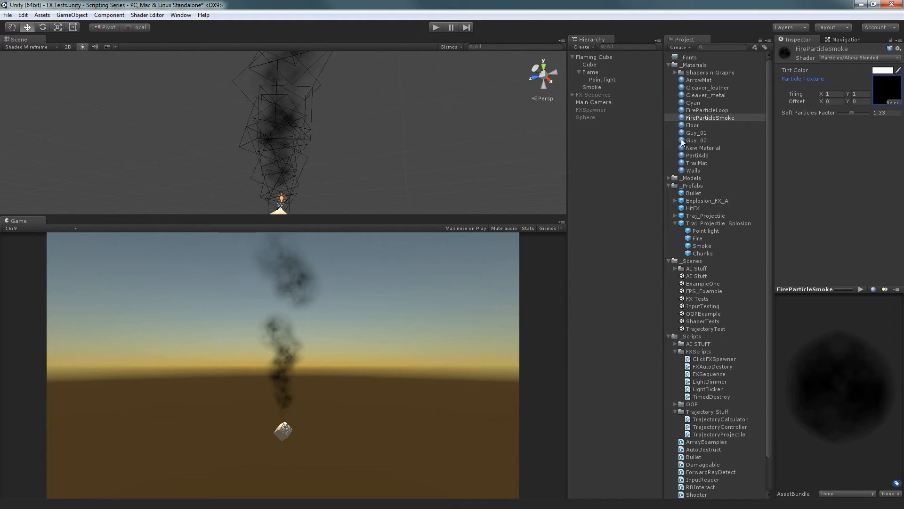
- Set the FireParticleSmoke material's tint color to pure red (FF0000FF)
click(880, 71)
drag(624, 265, 655, 241)
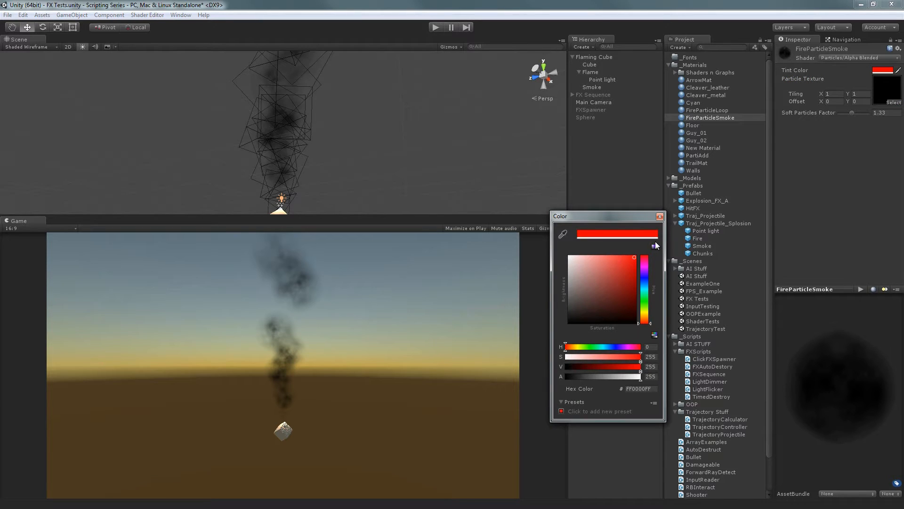
click(659, 217)
- Switch the red-tinted smoke material's particle texture to White_Parti and rotate its preview sphere
click(893, 102)
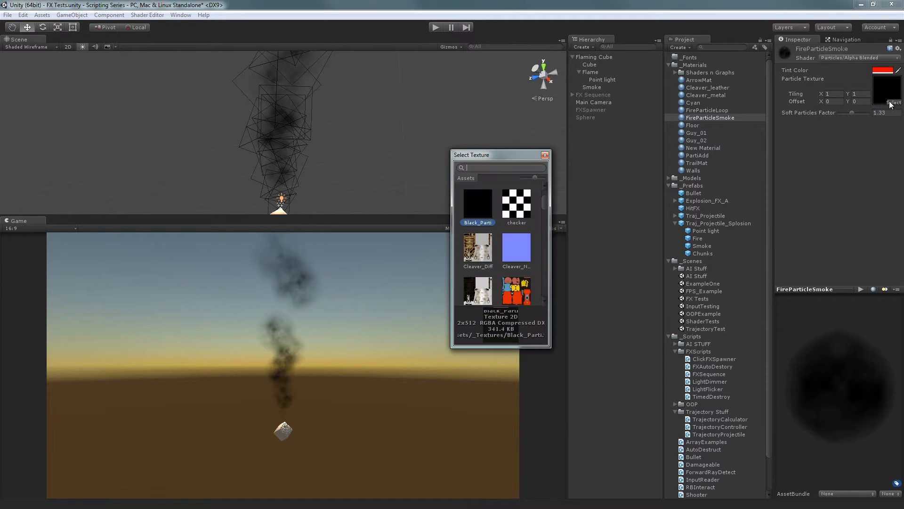
text(part)
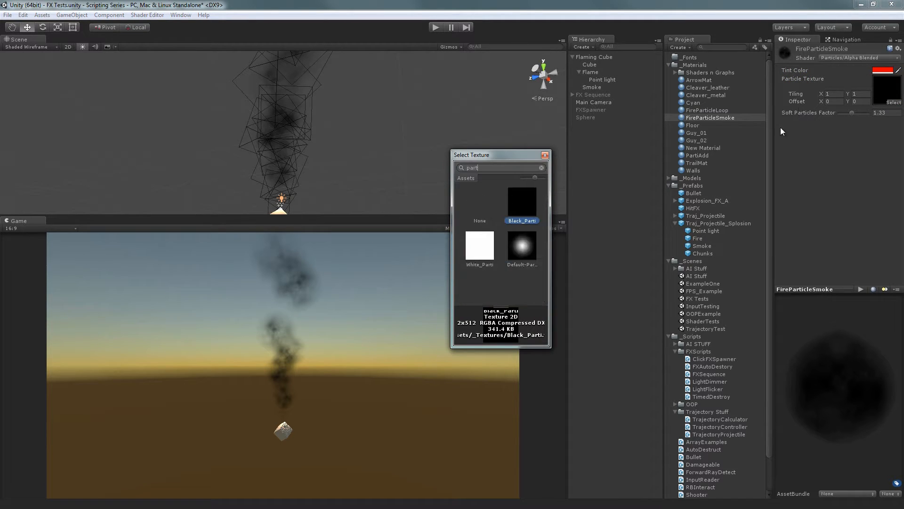
click(480, 246)
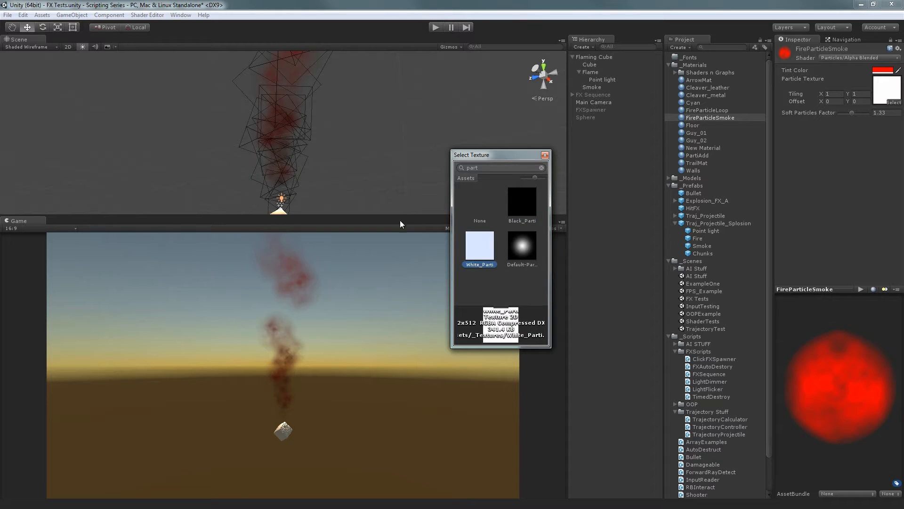
click(547, 158)
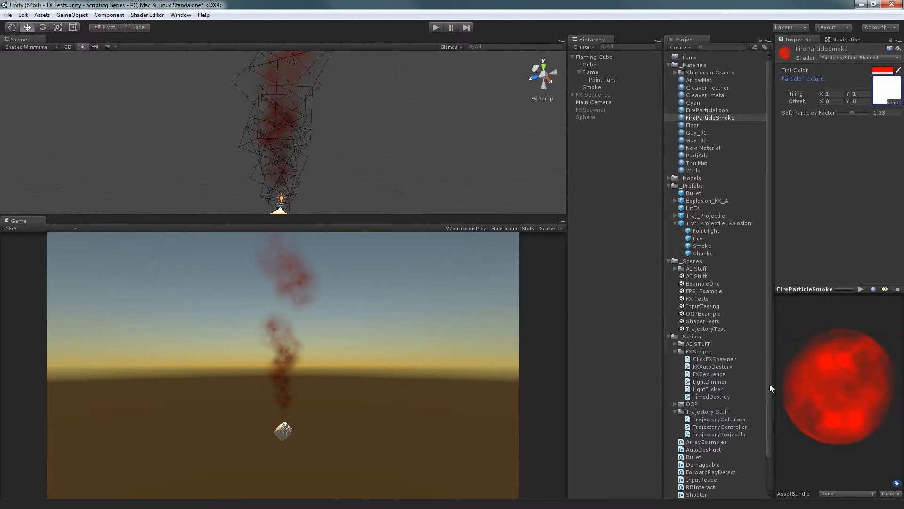
drag(803, 370, 866, 354)
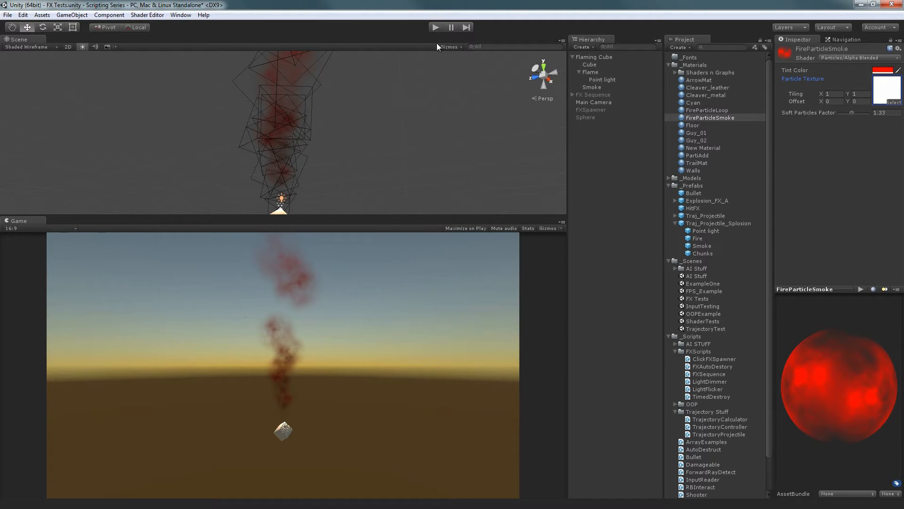
- Preview the Smoke particle system with the red tint and examine the FireParticleSmoke material's preview sphere
click(592, 87)
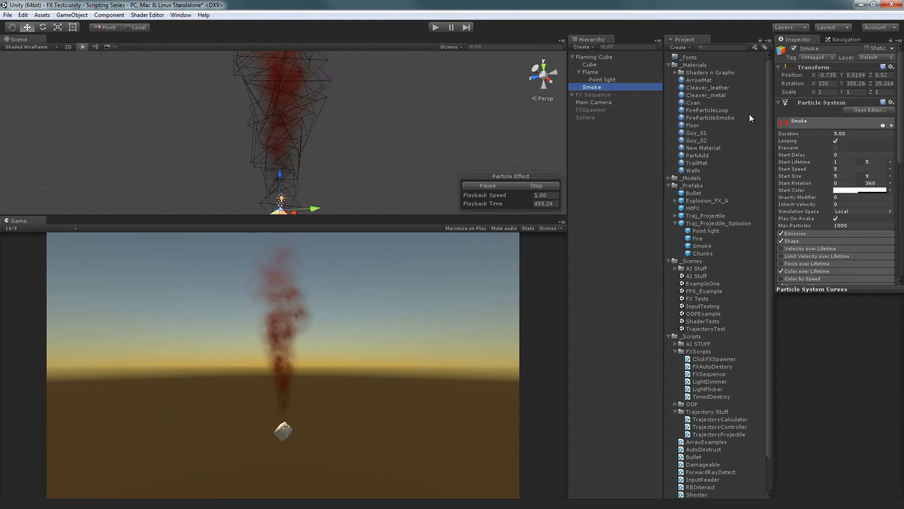
click(728, 117)
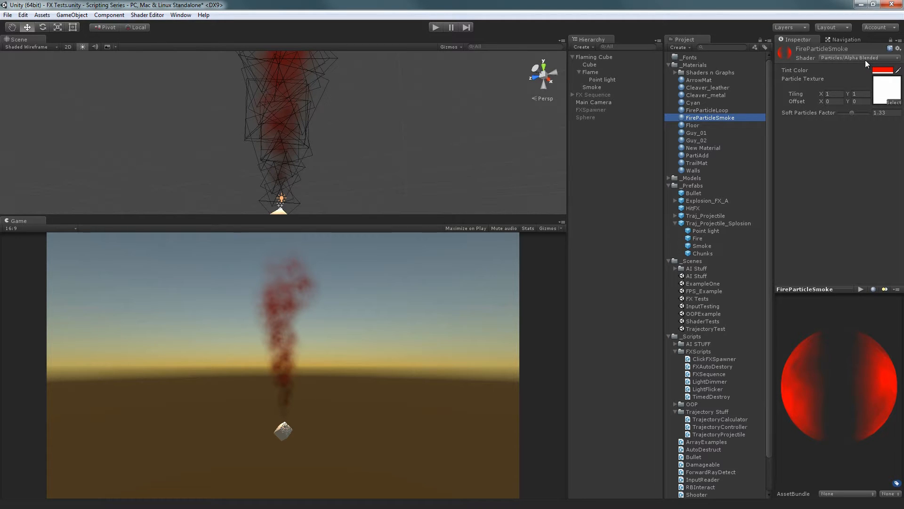
drag(879, 334, 844, 363)
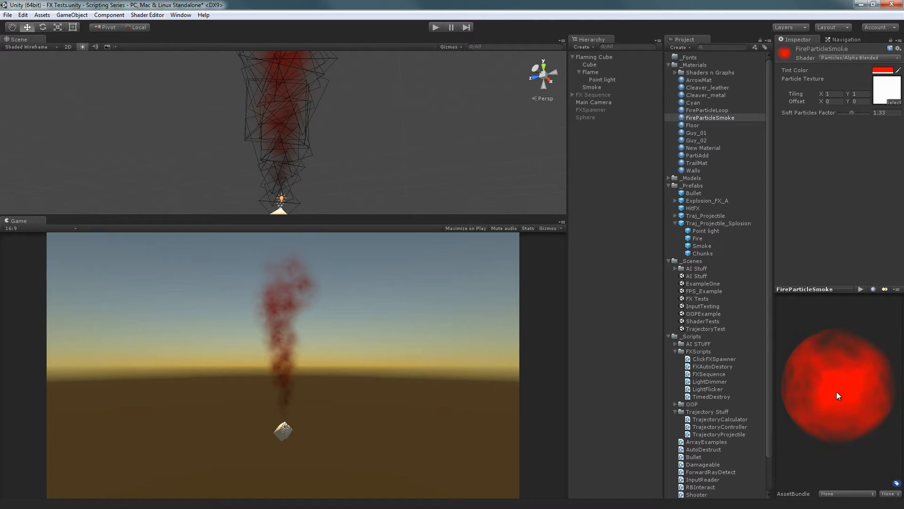
drag(826, 411, 839, 377)
- Set the FireParticleSmoke material's shader to Particles/Alpha Blended Premultiply
click(852, 55)
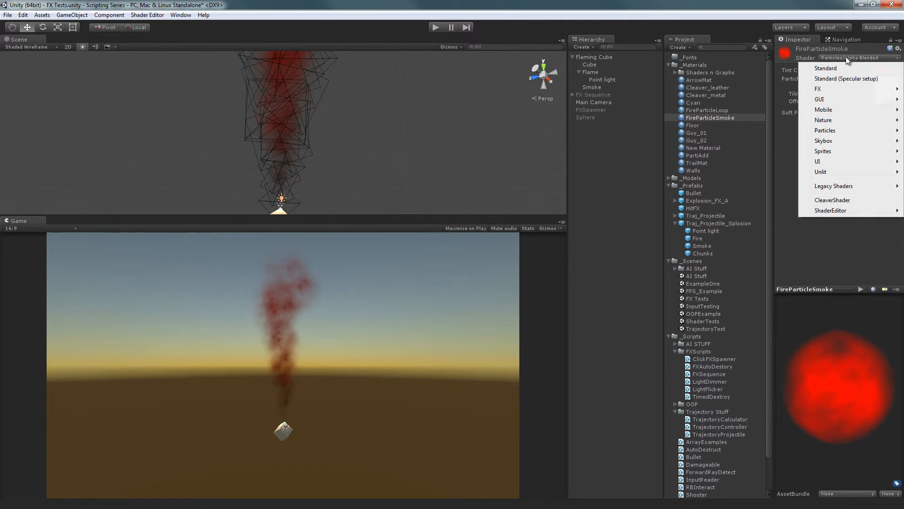
mouse_move(830, 132)
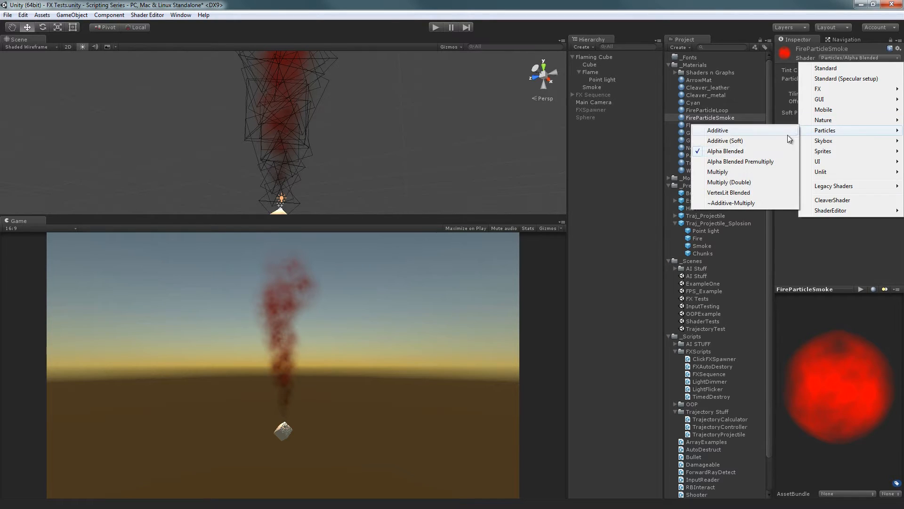
click(763, 162)
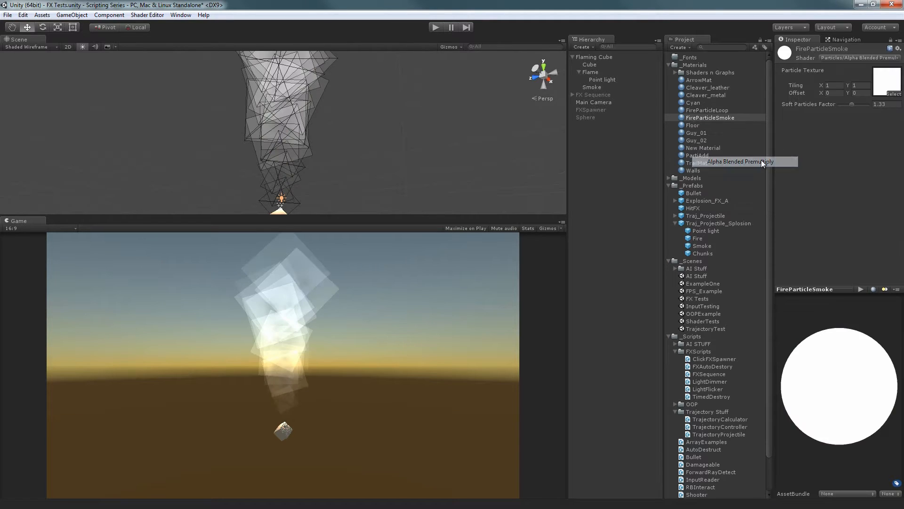
- Assign the Black_Parti texture to the premultiplied smoke material and preview the Smoke particle system
click(894, 94)
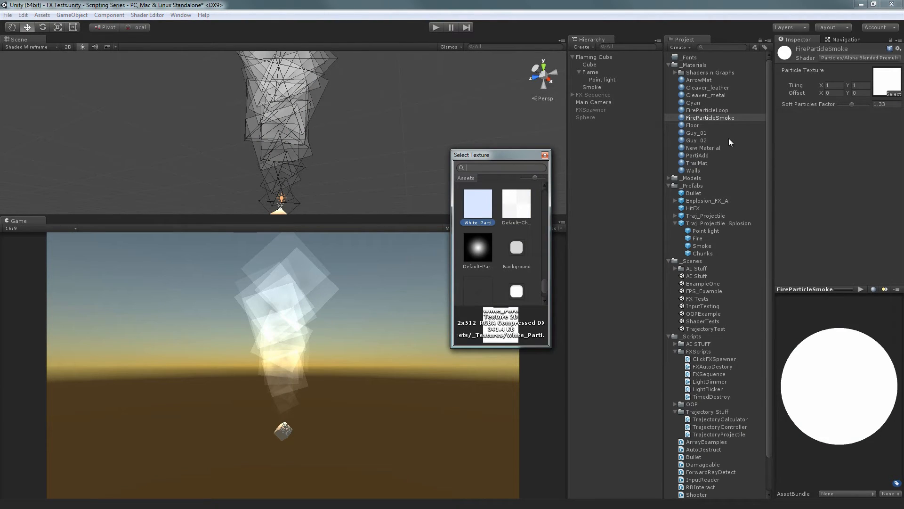
text(pa)
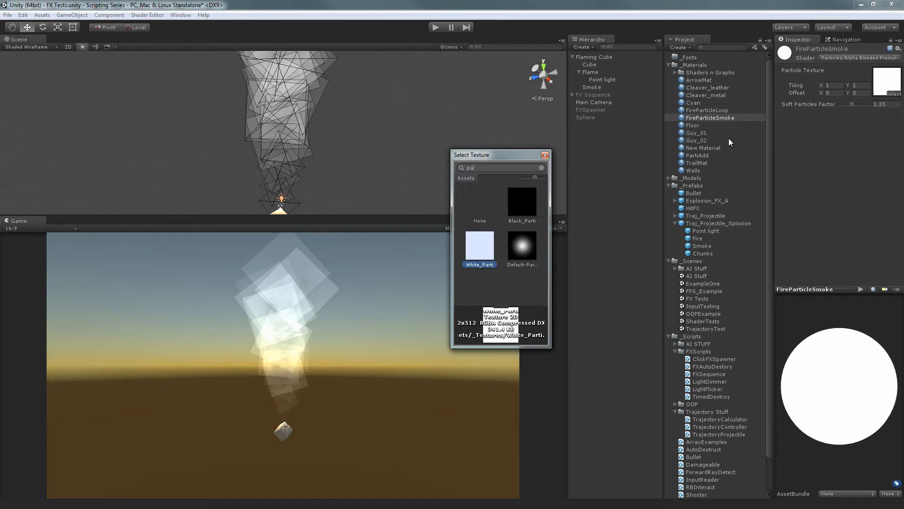
text(t)
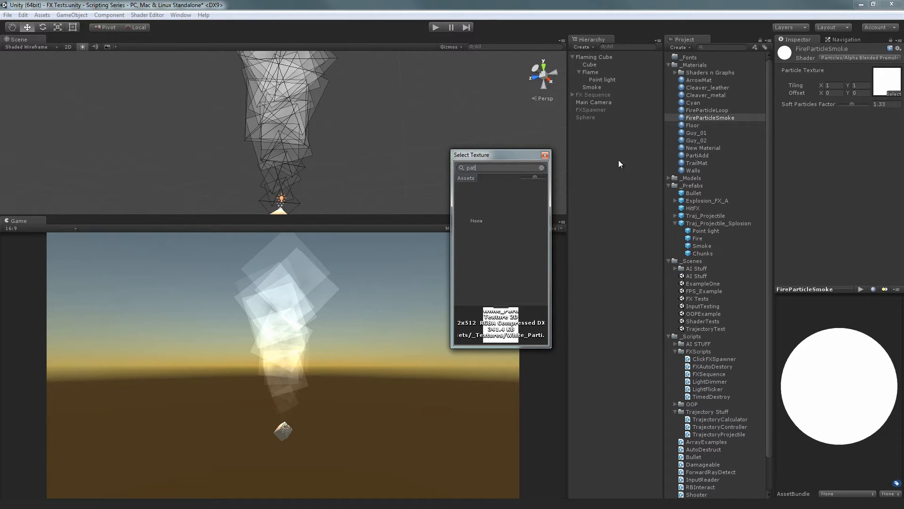
key(BackSpace)
key(BackSpace)
text(rt)
key(BackSpace)
key(BackSpace)
text(ar)
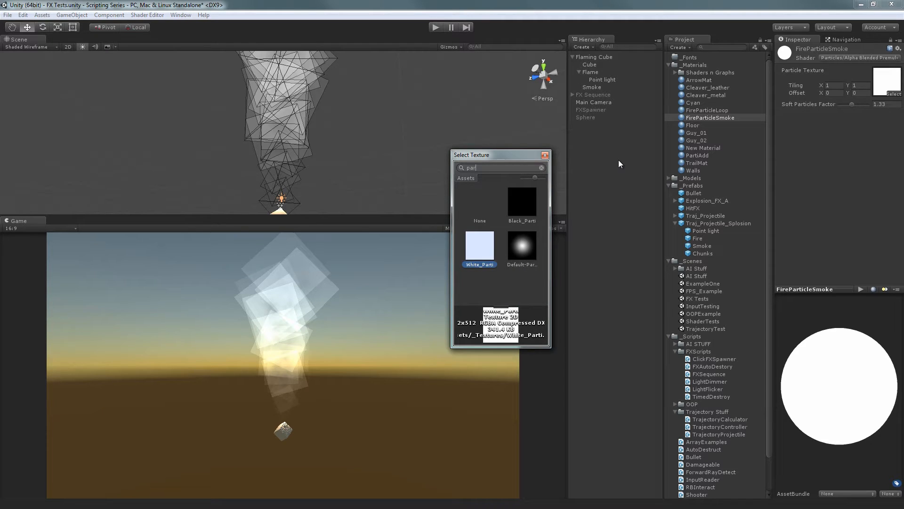
click(528, 205)
click(881, 149)
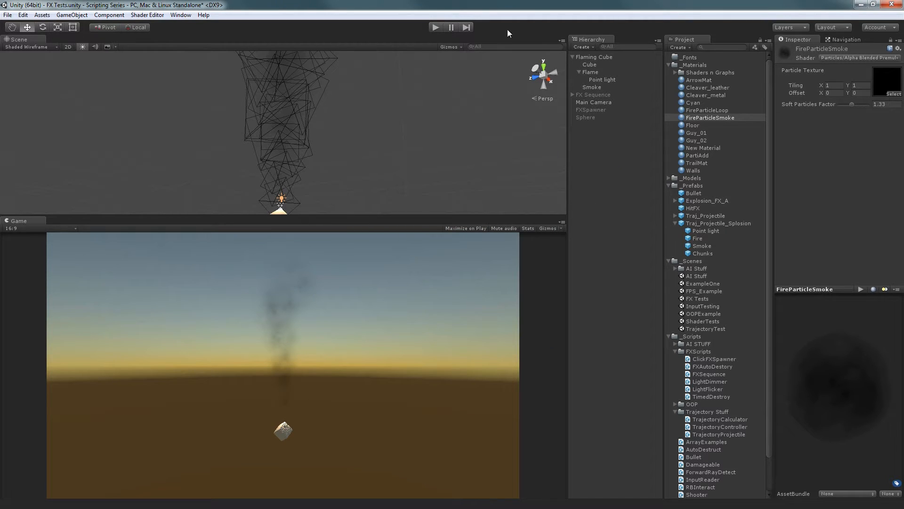
click(592, 86)
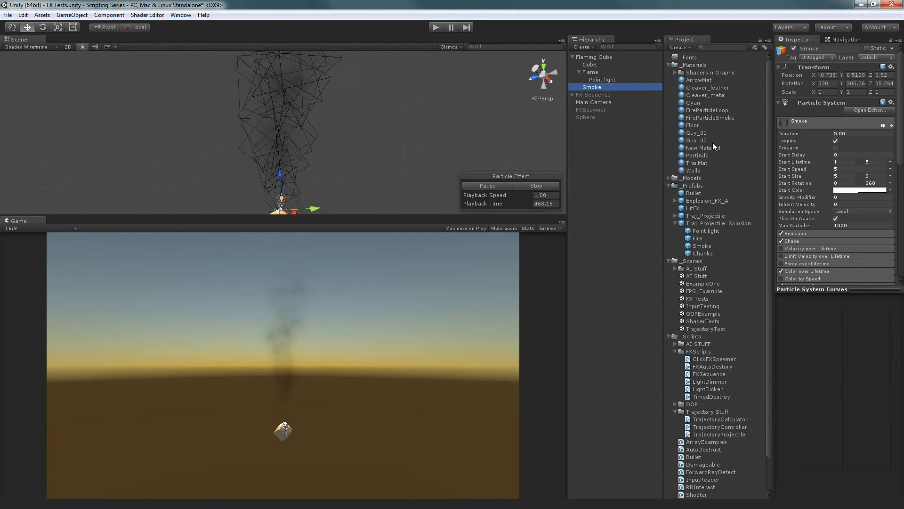
- Return the FireParticleSmoke material to the Particles/Alpha Blended shader
click(709, 118)
click(863, 58)
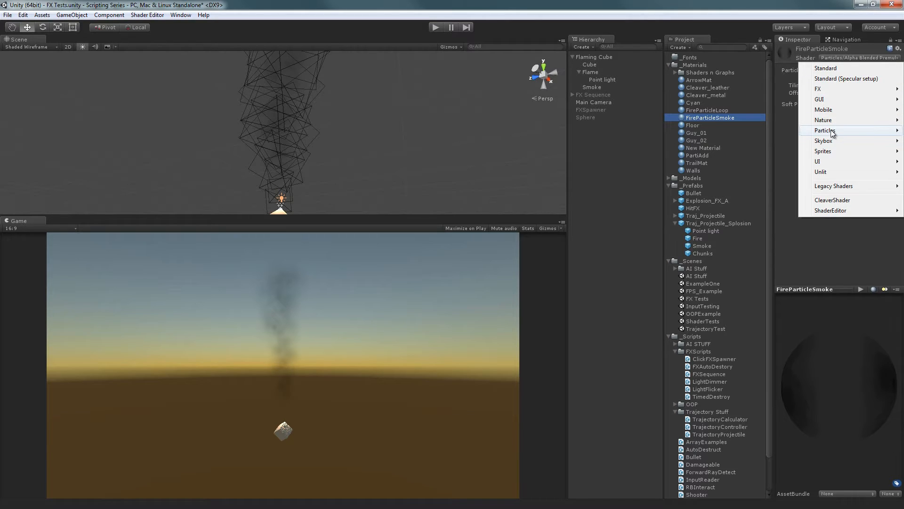
mouse_move(833, 131)
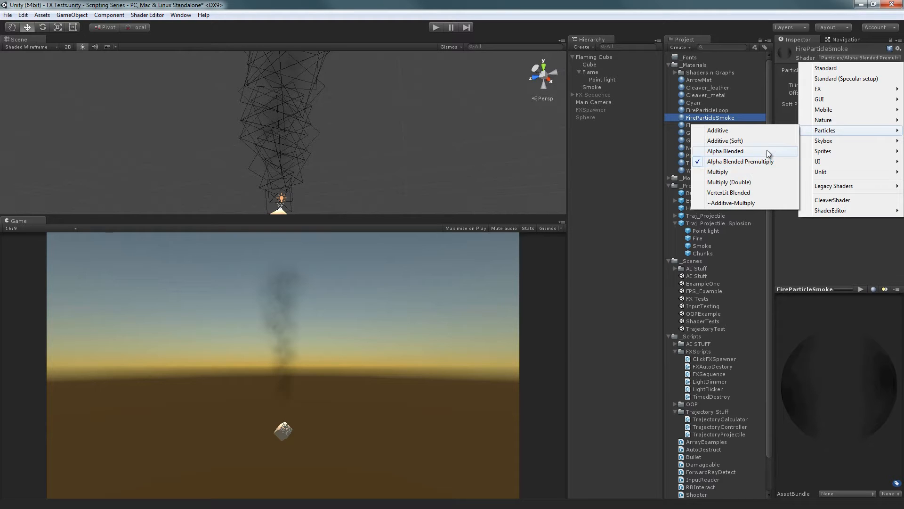
click(765, 151)
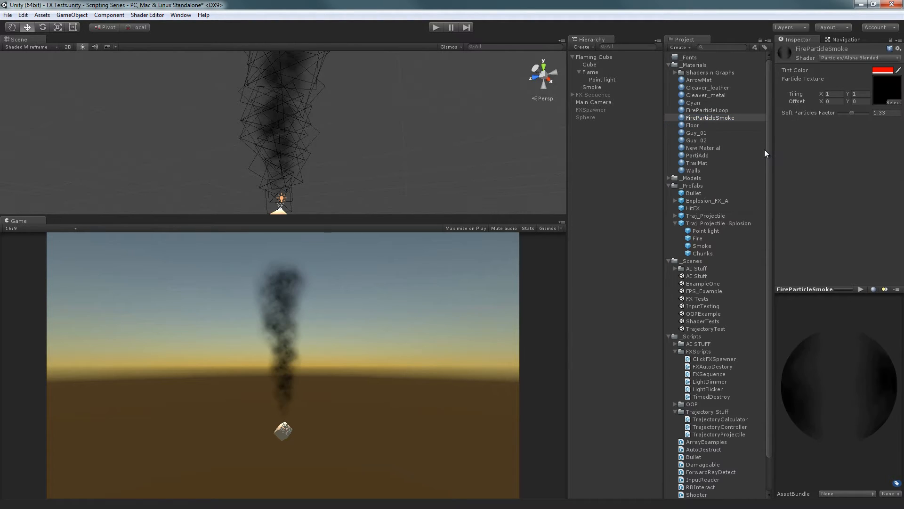
- Assign the White_Parti texture to the FireParticleSmoke material and set its tint color to white (FFFFFFFF)
click(893, 102)
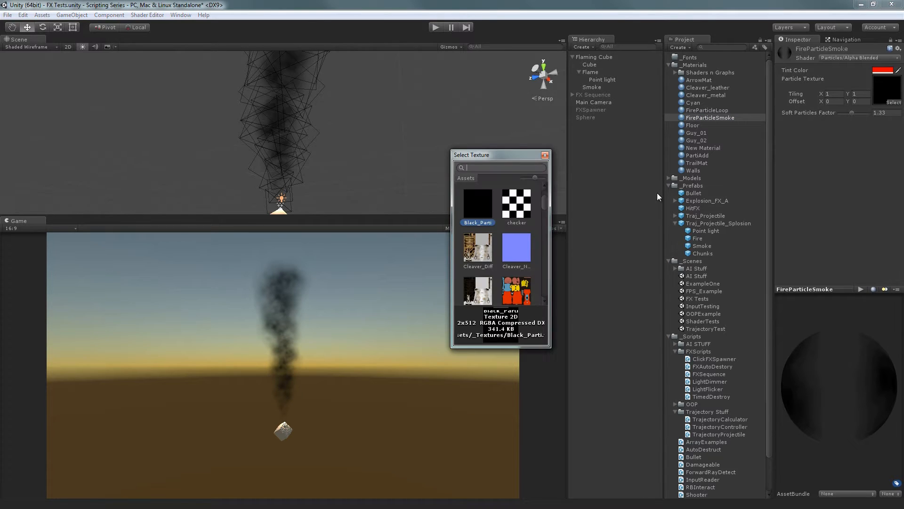
text(par)
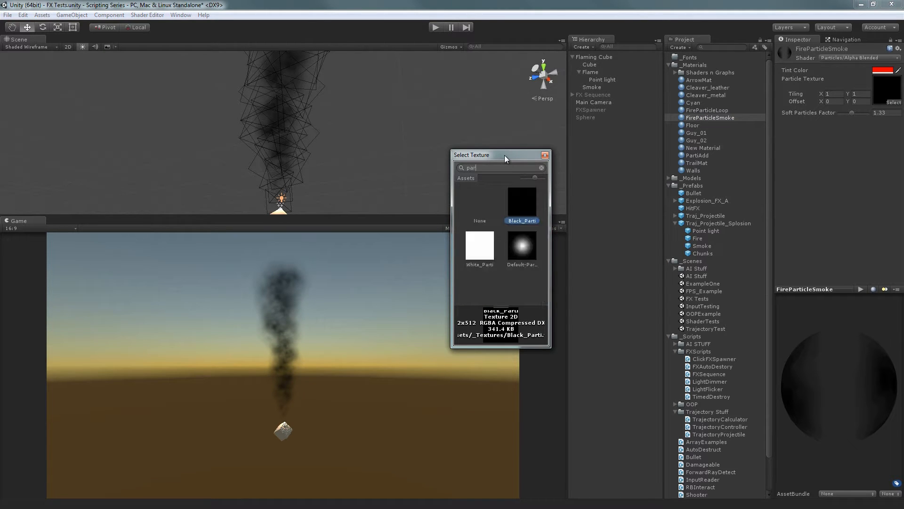
click(476, 252)
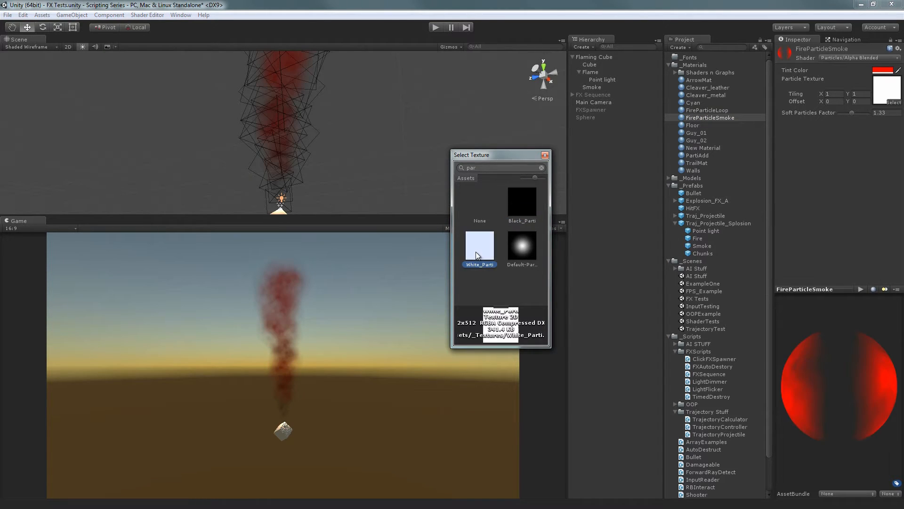
click(879, 72)
drag(627, 259, 429, 188)
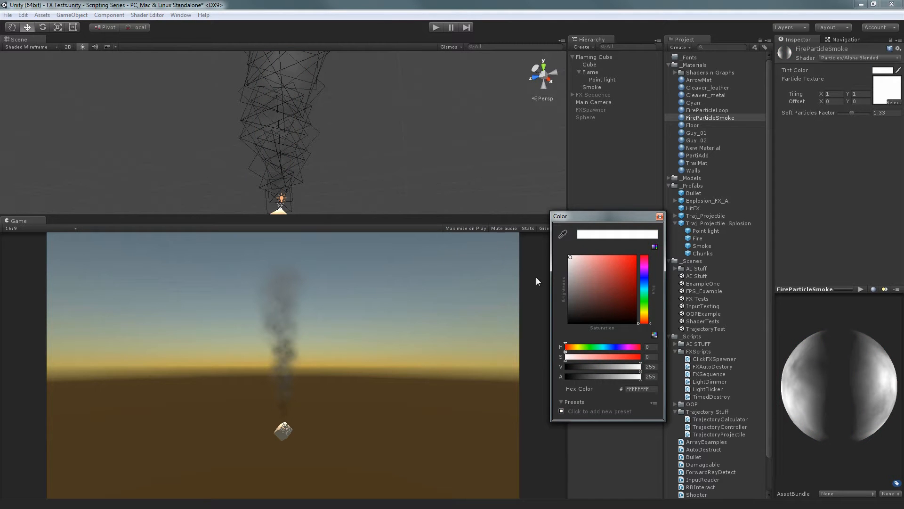
click(660, 217)
- Run the scene in Play mode to check the Smoke particle system together with the flame, and stop it
click(437, 28)
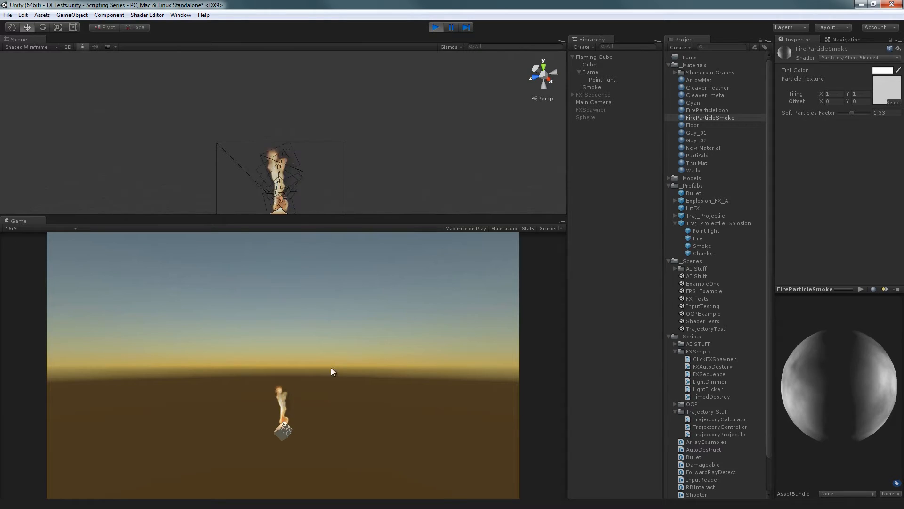
click(600, 87)
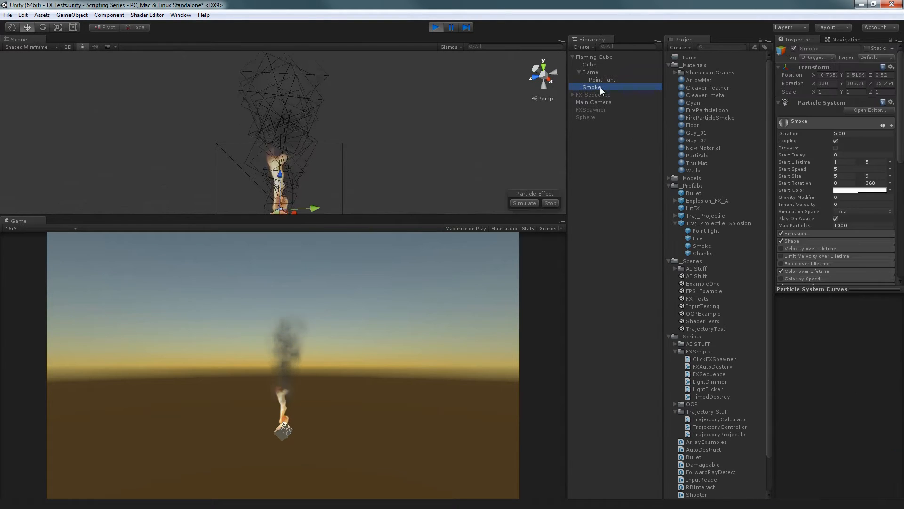
click(524, 203)
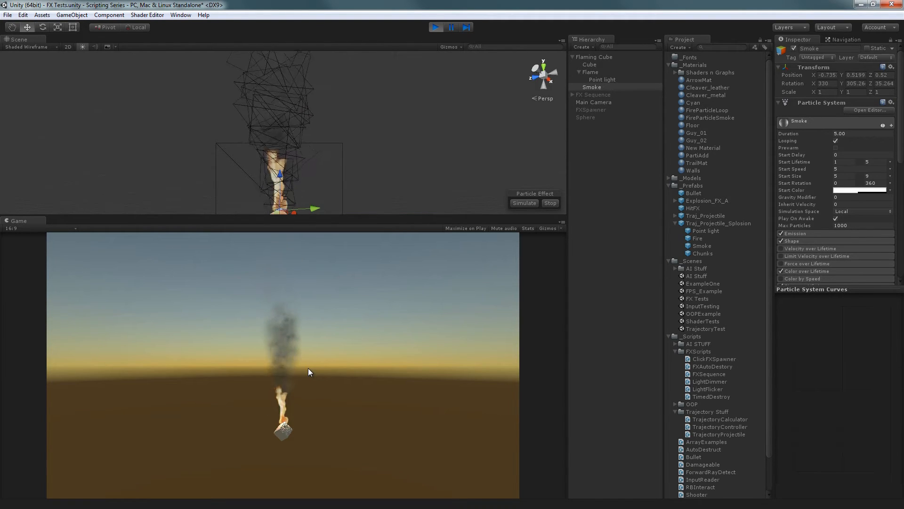
click(435, 27)
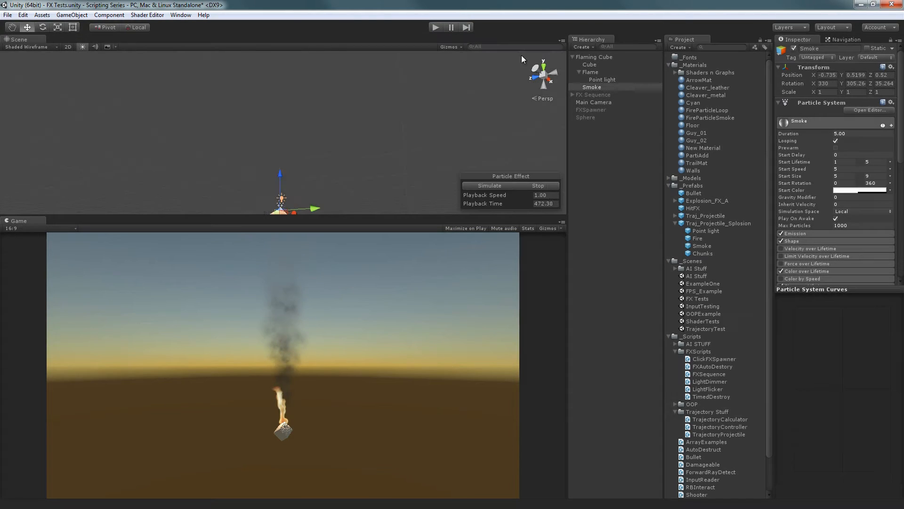
- Switch the FireParticleSmoke material to the Particles/Multiply shader
click(754, 117)
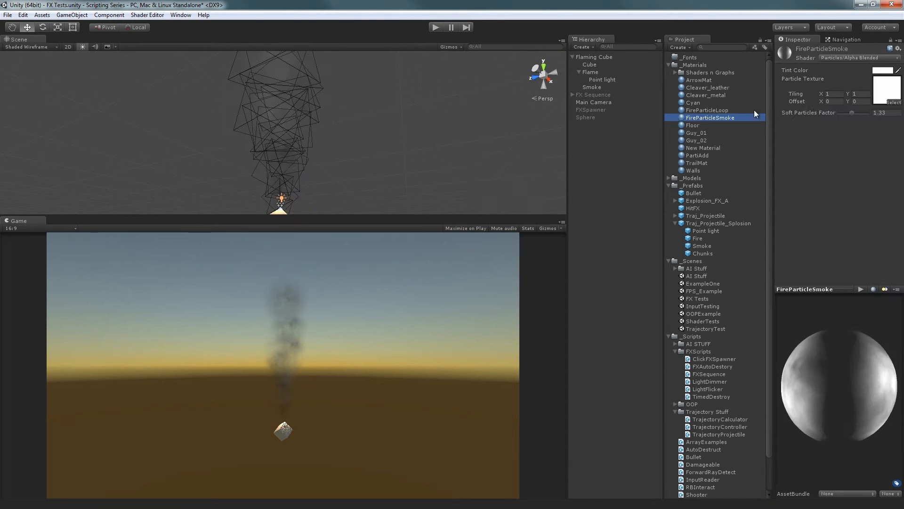
click(863, 58)
mouse_move(831, 130)
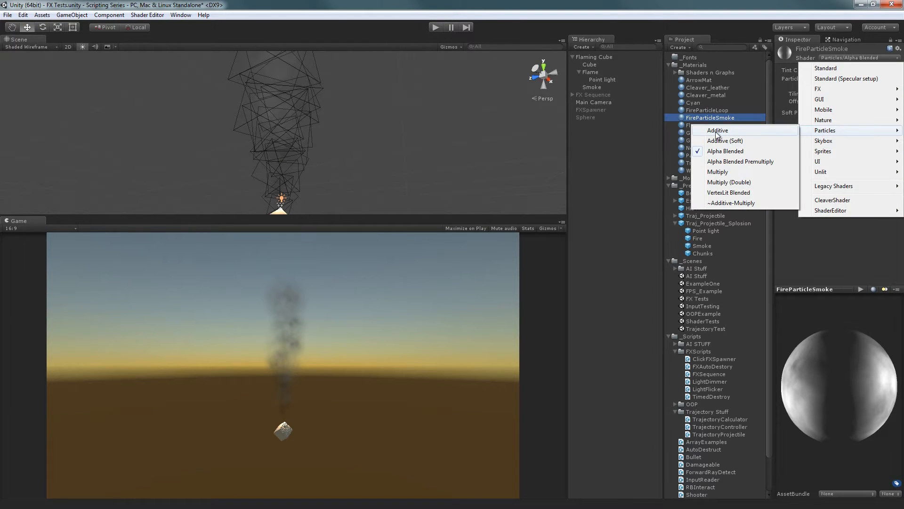
click(730, 173)
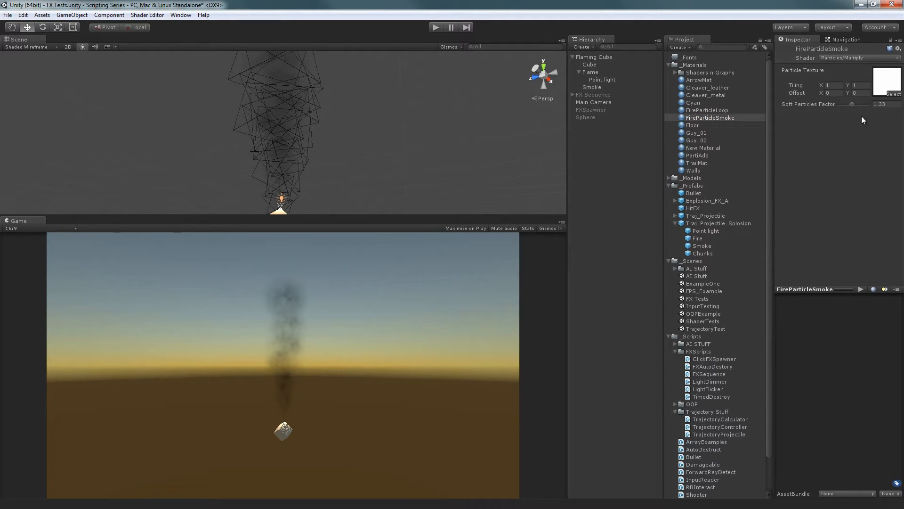
- Assign the Black_Parti texture to the multiply smoke material and inspect it in the rotated material preview
click(893, 94)
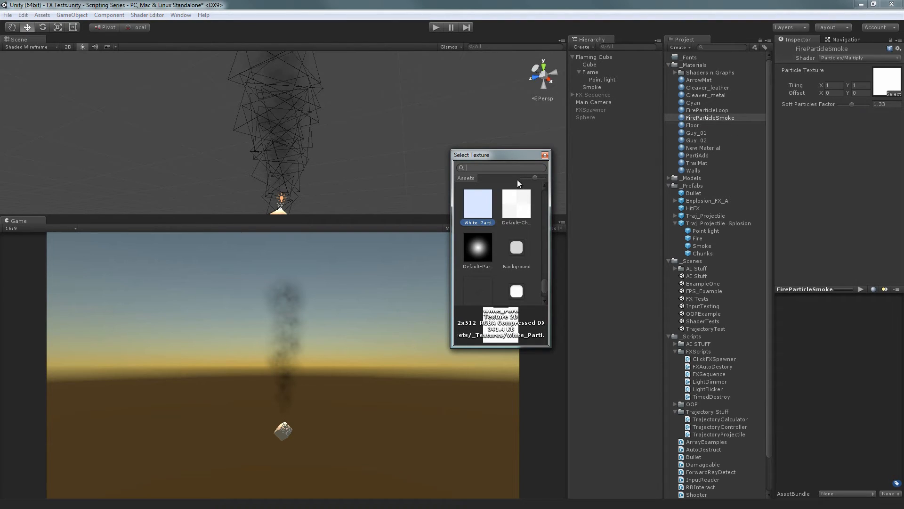
text(par)
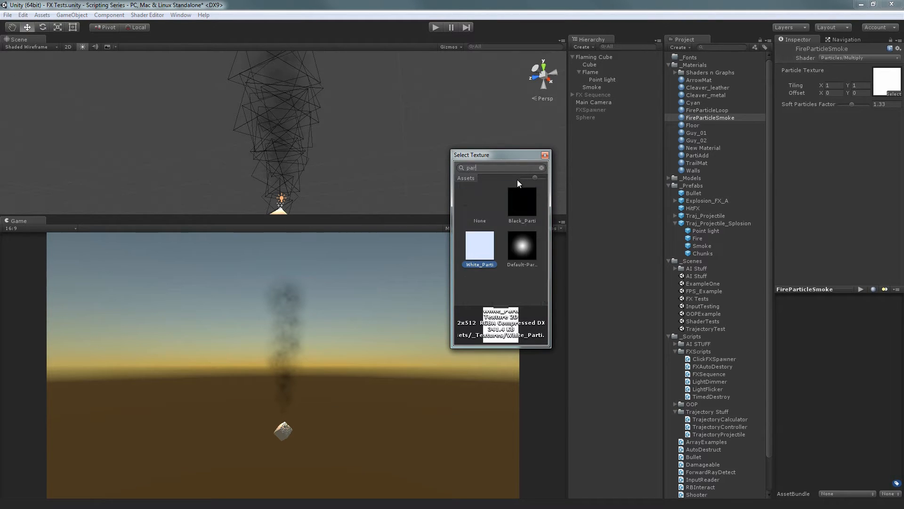
click(518, 199)
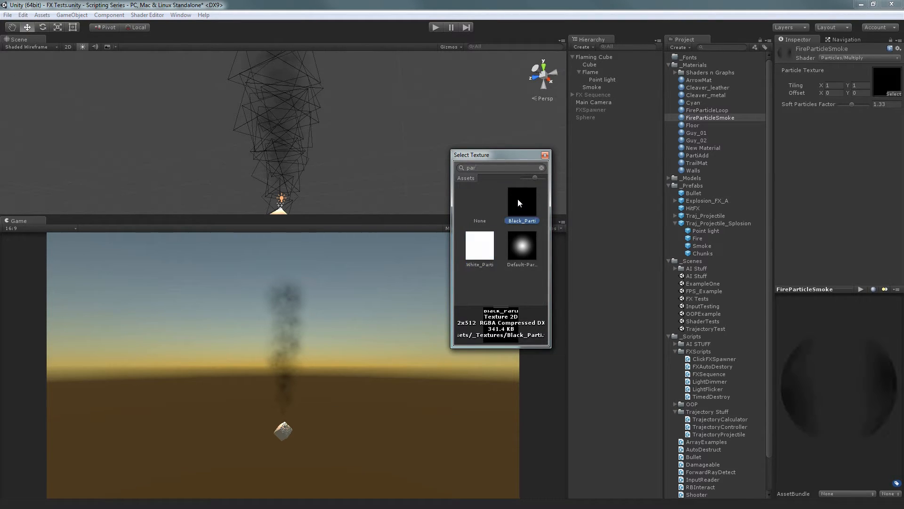
click(544, 156)
mouse_move(849, 376)
mouse_down()
mouse_move(817, 378)
mouse_move(870, 387)
mouse_move(860, 375)
mouse_up()
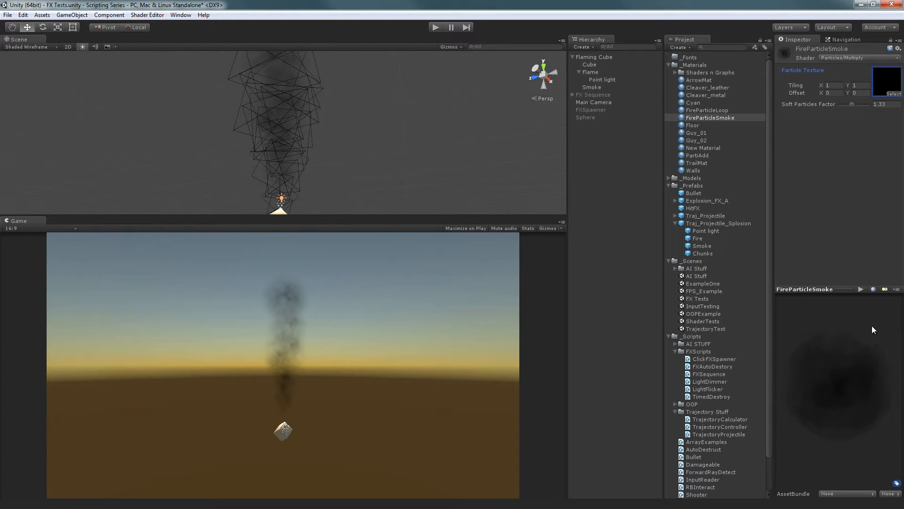
- Try the Particles/Multiply (Double) shader on the smoke material before changing it to Particles/VertexLit Blended
click(858, 59)
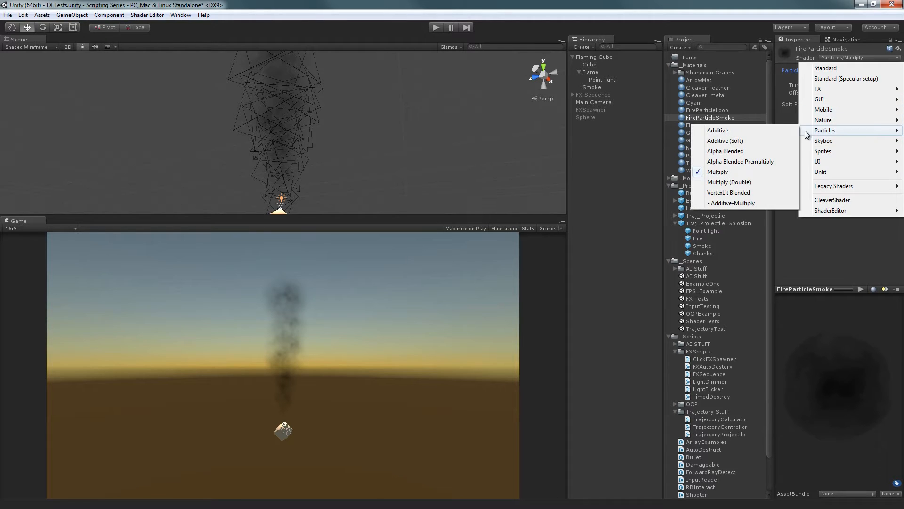
click(737, 182)
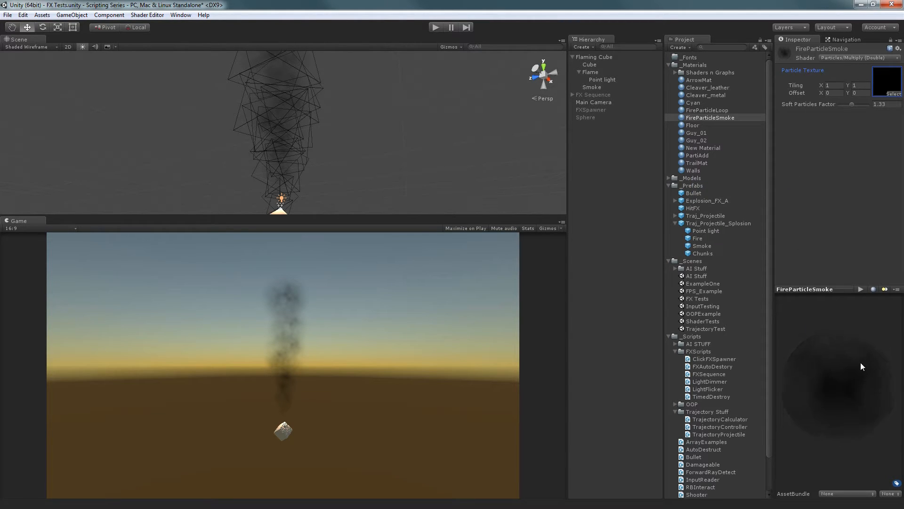
click(867, 58)
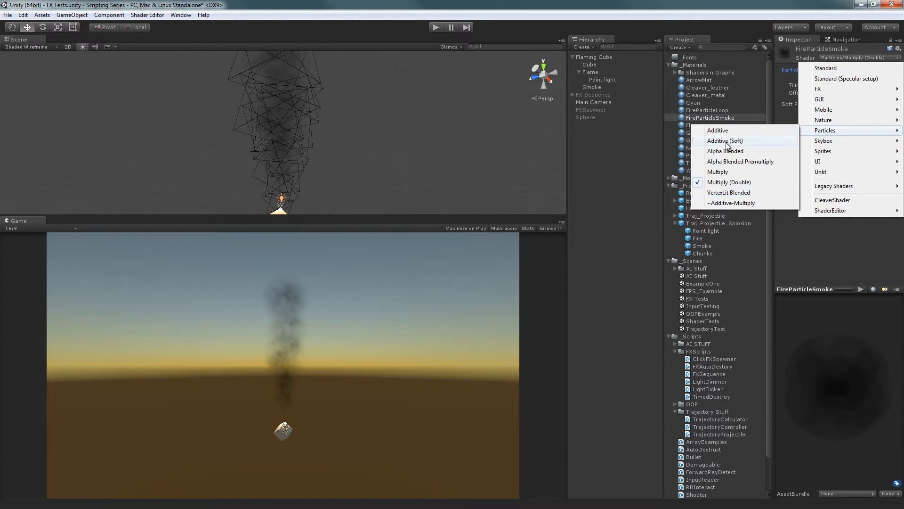
click(730, 194)
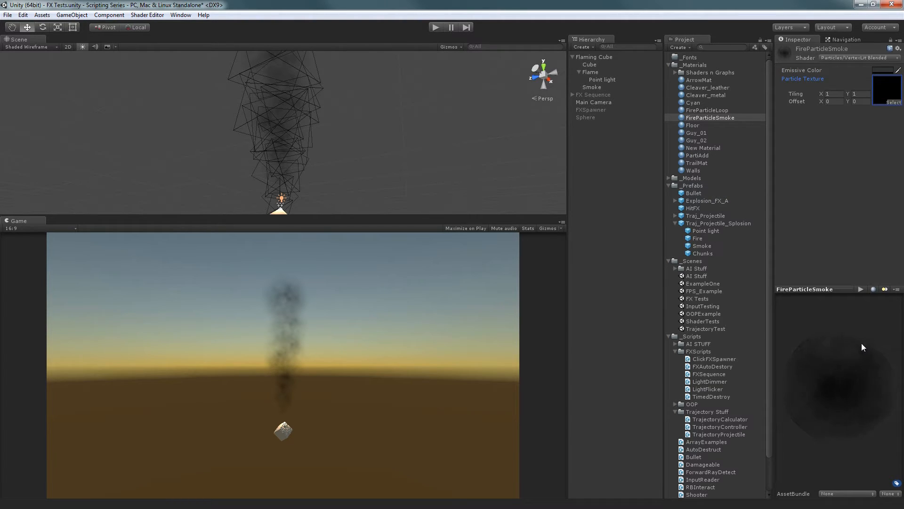
- Set the smoke material's emissive color to fully opaque red (FF0000FF)
click(887, 72)
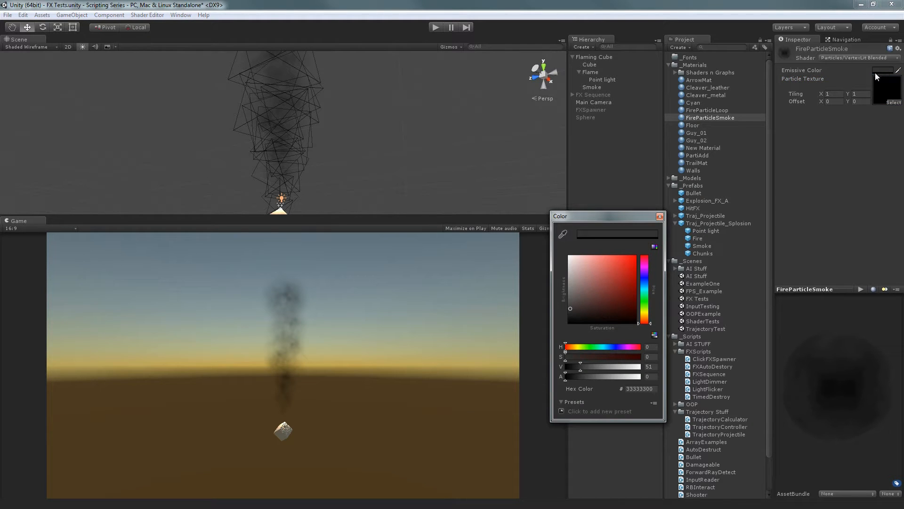
drag(631, 270, 636, 255)
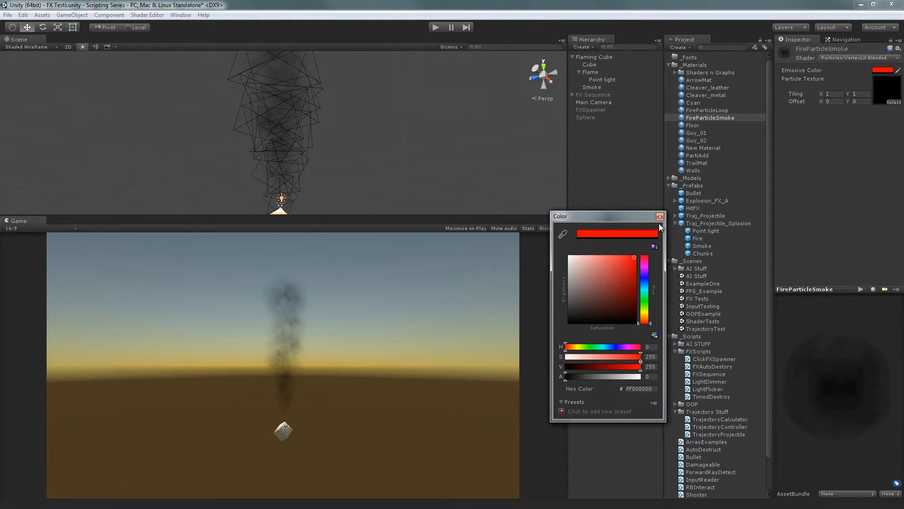
click(660, 217)
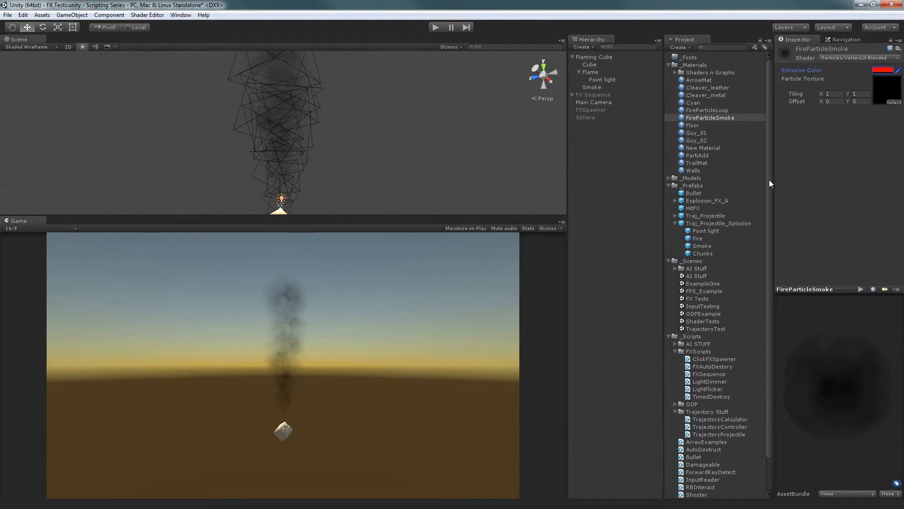
click(876, 71)
drag(583, 376, 650, 385)
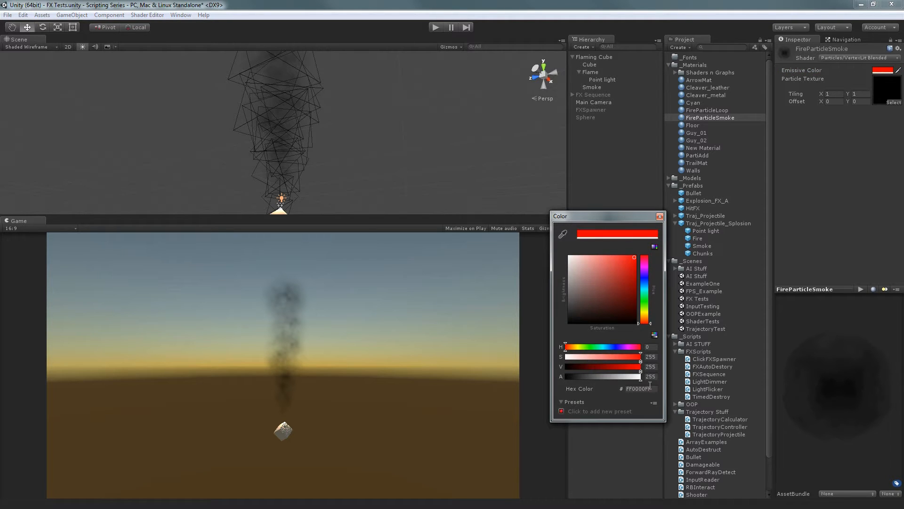
click(659, 216)
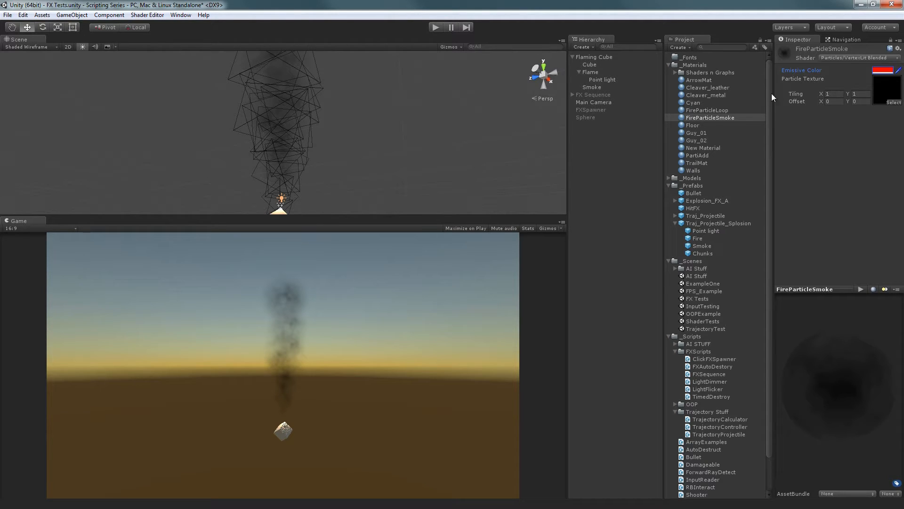
- Assign the White_Parti texture to the vertex-lit smoke material and inspect it in the rotated material preview
click(892, 102)
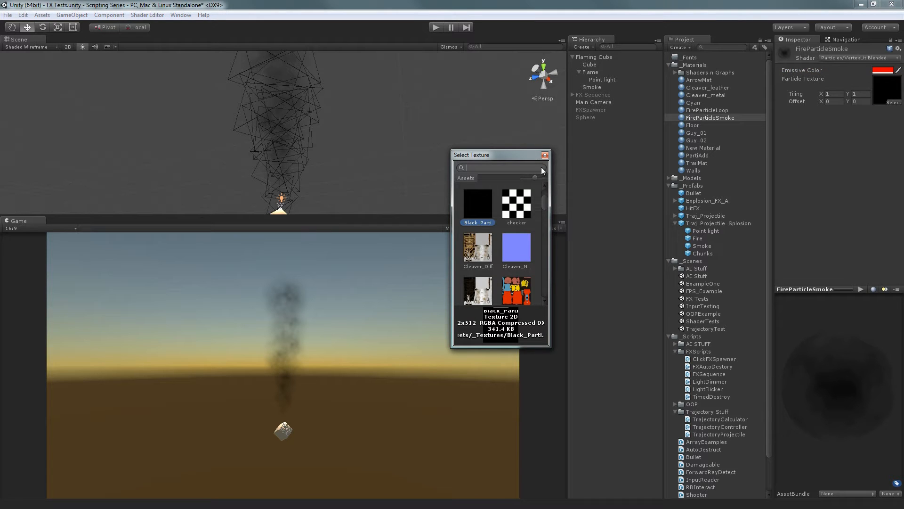
text(part)
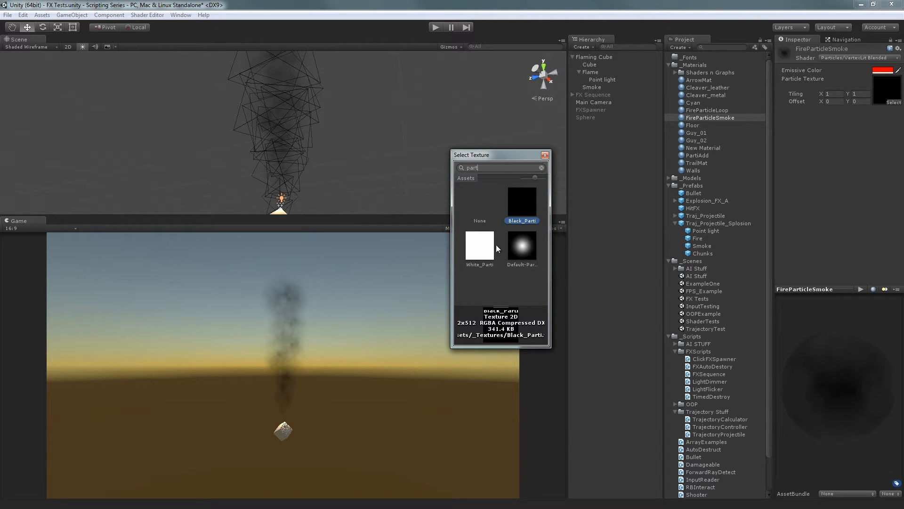
click(489, 245)
click(545, 155)
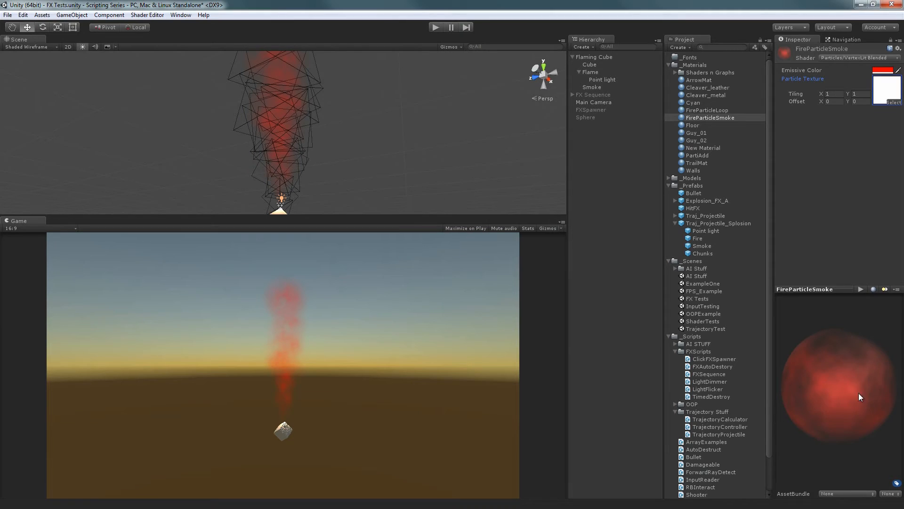
mouse_move(858, 393)
mouse_down()
mouse_move(852, 388)
mouse_move(865, 406)
mouse_move(875, 396)
mouse_move(857, 407)
mouse_up()
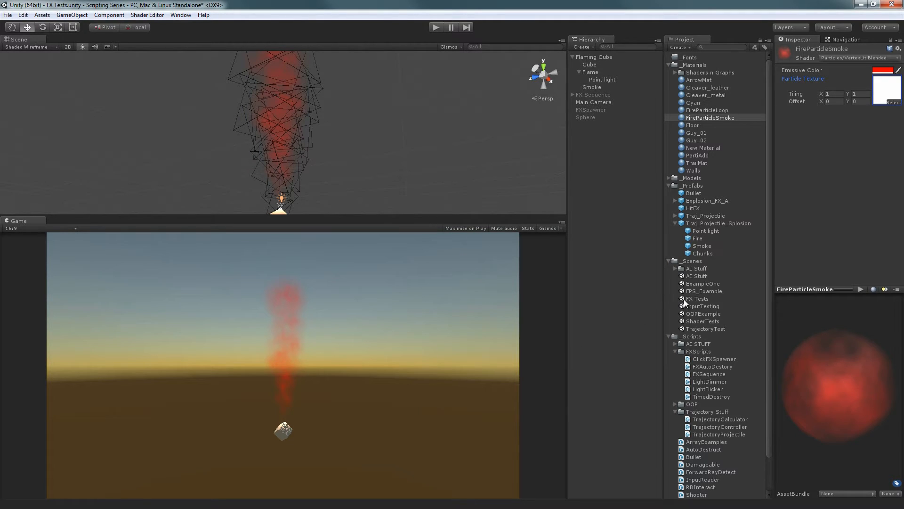
- Try zero and full alpha on the smoke material's emissive color and change it to cyan (00FFE9FF)
click(883, 70)
drag(622, 376, 469, 372)
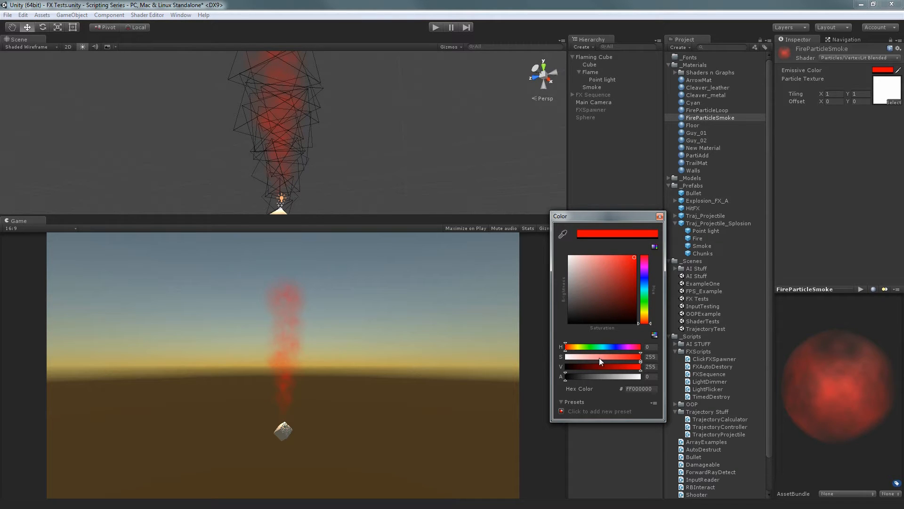
drag(609, 380, 648, 291)
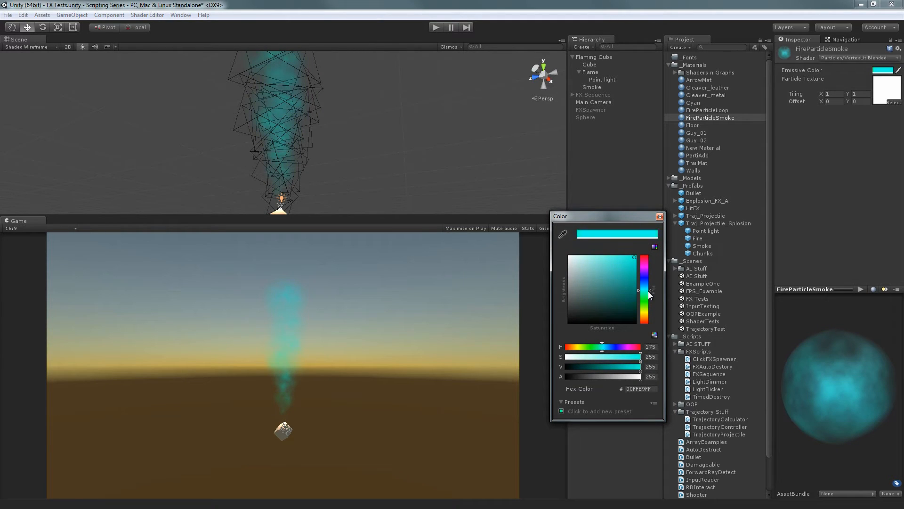
click(659, 216)
- Set the smoke material's emissive color to black (000000FF) and inspect the material preview
click(883, 70)
mouse_move(617, 281)
mouse_down()
mouse_move(604, 326)
mouse_move(541, 374)
mouse_up()
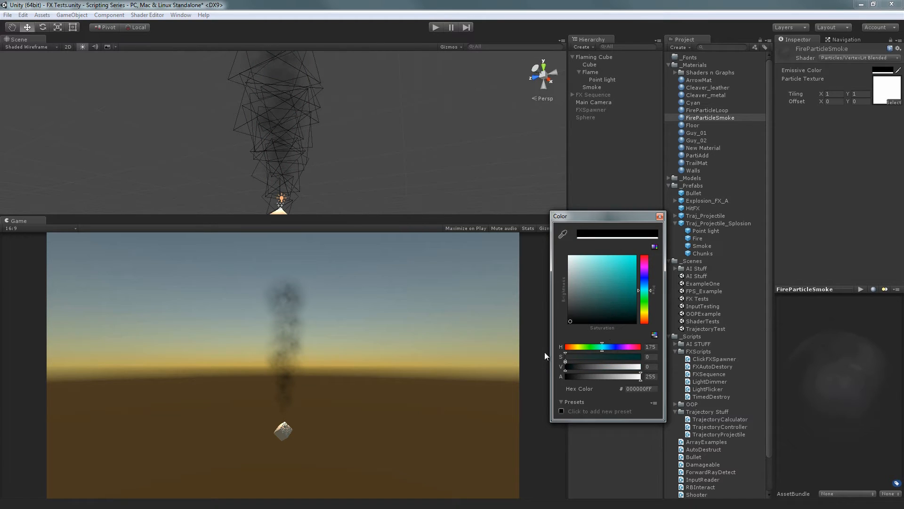
drag(831, 387, 862, 351)
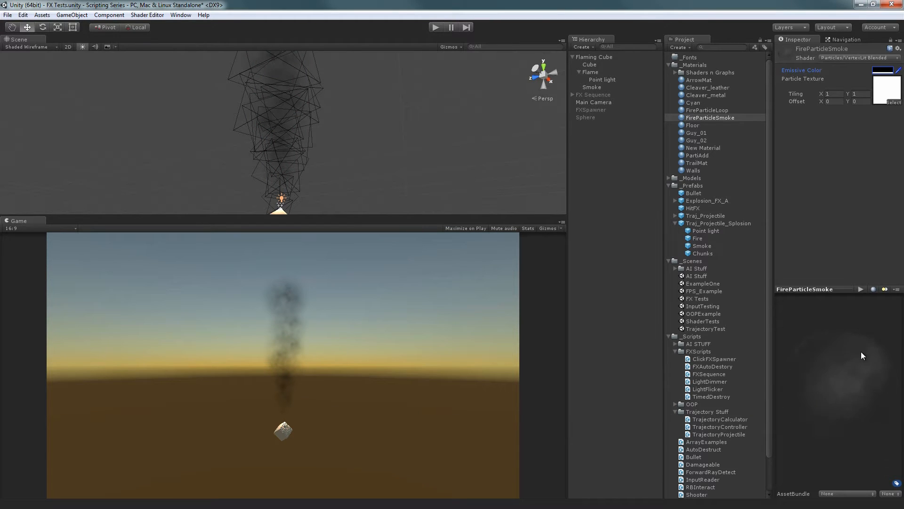
- Set the smoke material's emissive color to a very dark teal (001F1AFF)
click(883, 70)
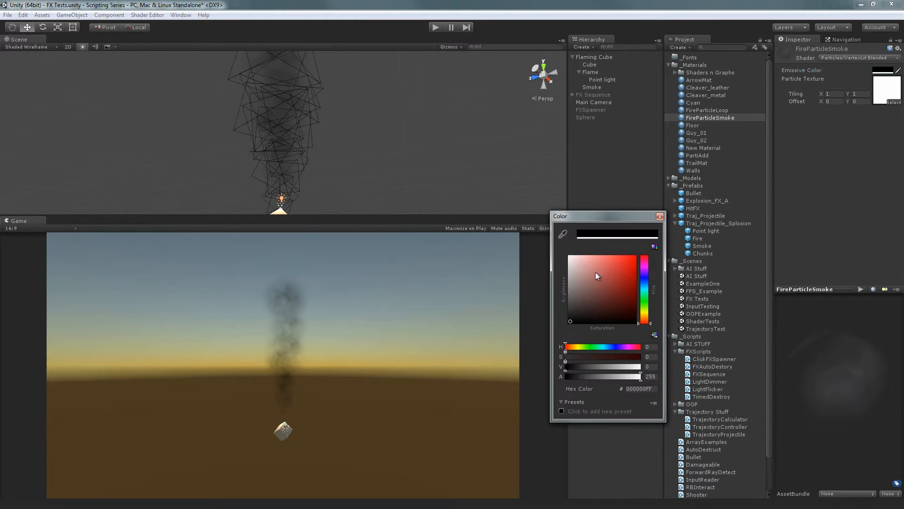
drag(600, 296, 657, 326)
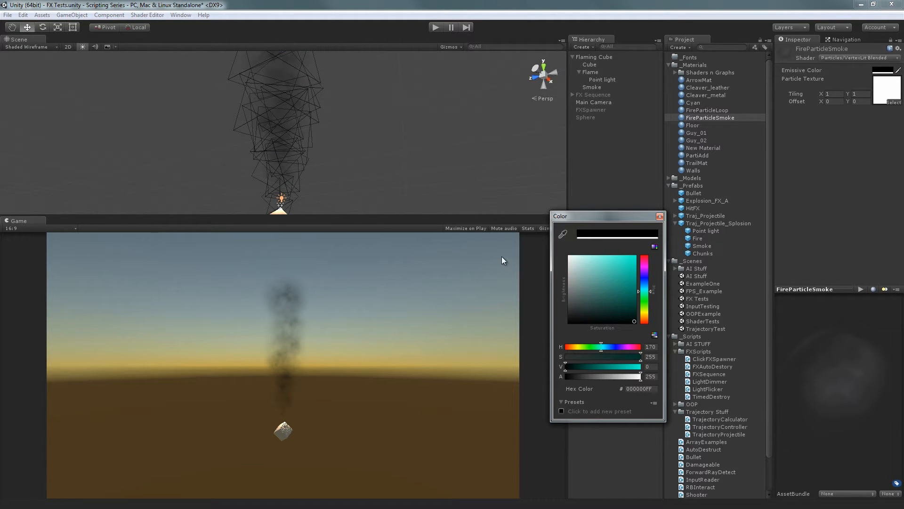
drag(637, 321, 720, 313)
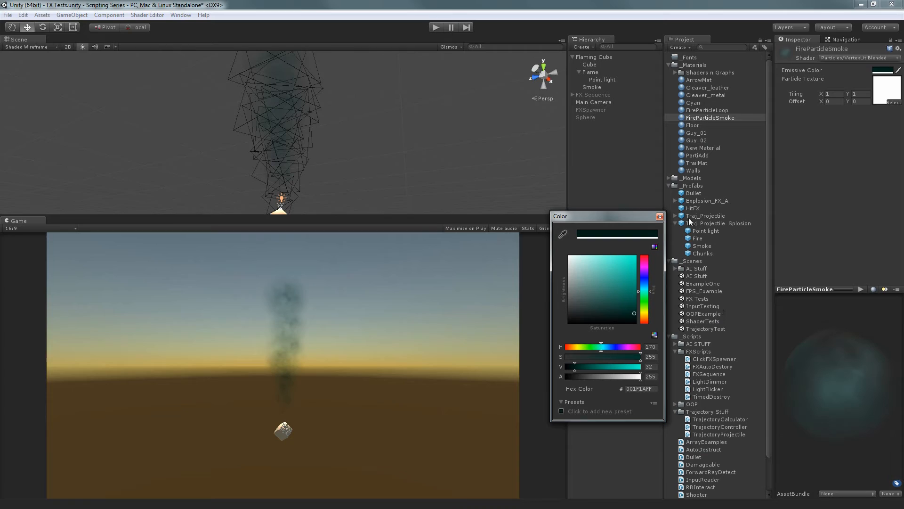
click(660, 217)
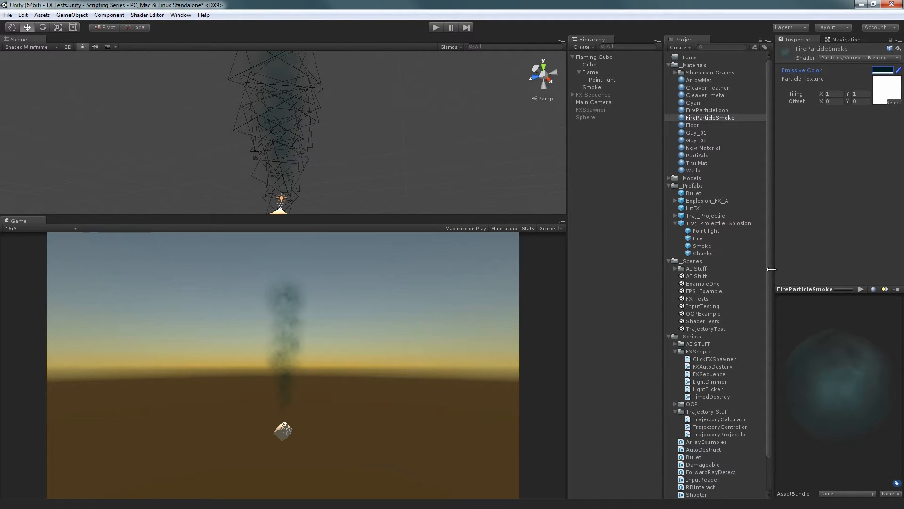
- Switch the FireParticleSmoke material to the Particles/~Additive-Multiply shader
click(849, 57)
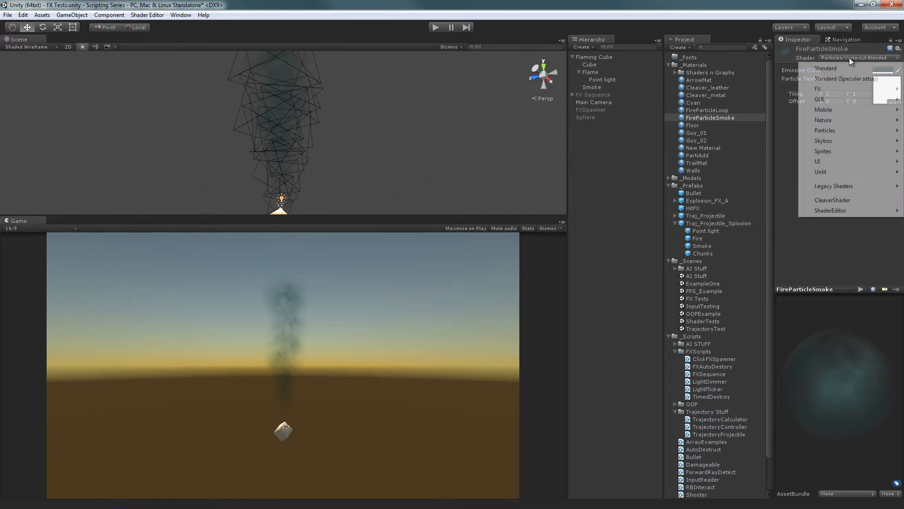
mouse_move(838, 131)
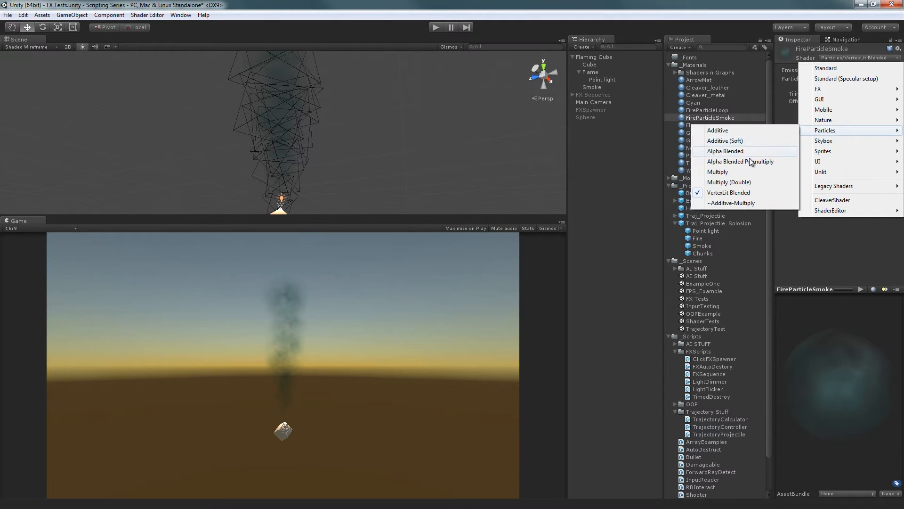
click(745, 203)
- Assign the Black_Parti texture to the additive-multiply smoke material
click(894, 102)
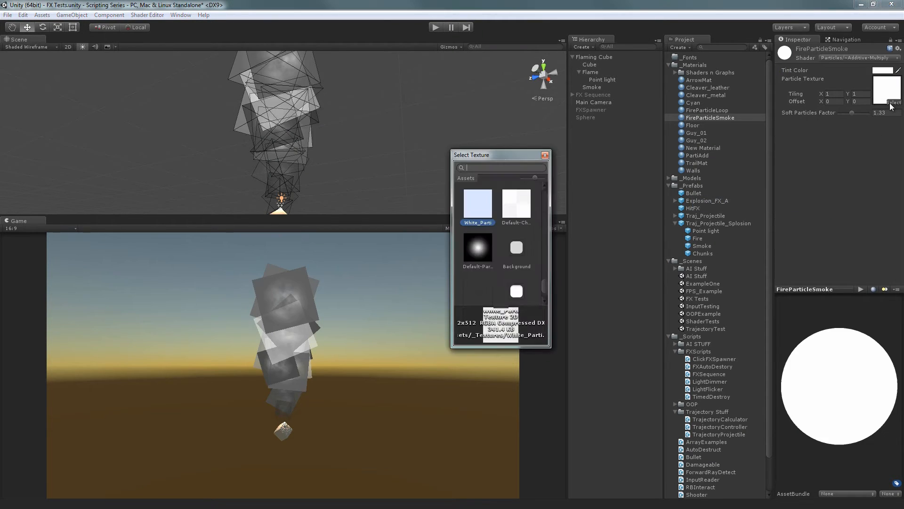
text(par)
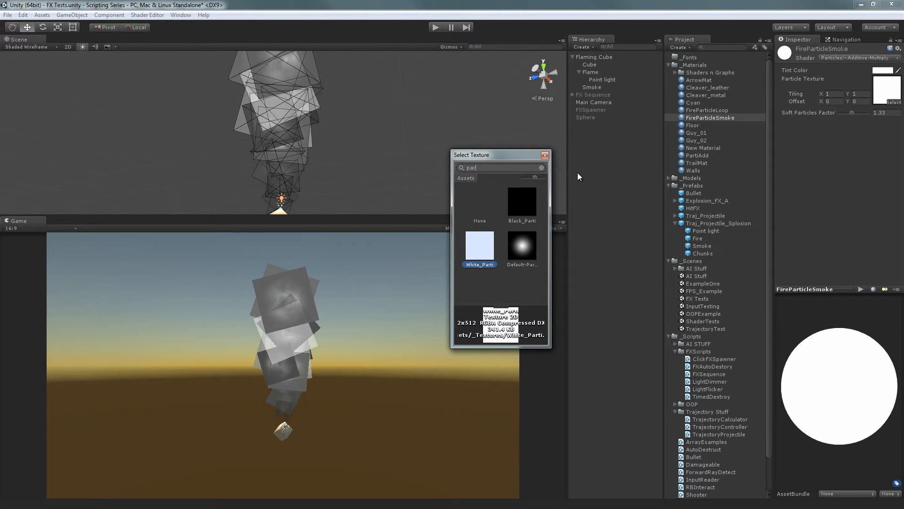
click(516, 215)
click(545, 156)
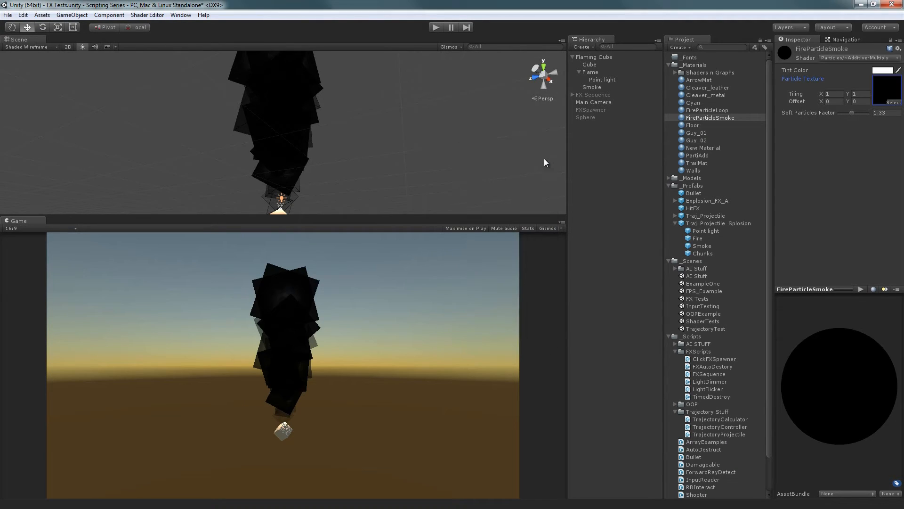
- Try different alpha values on the smoke material's tint color, ending at full opacity
click(881, 71)
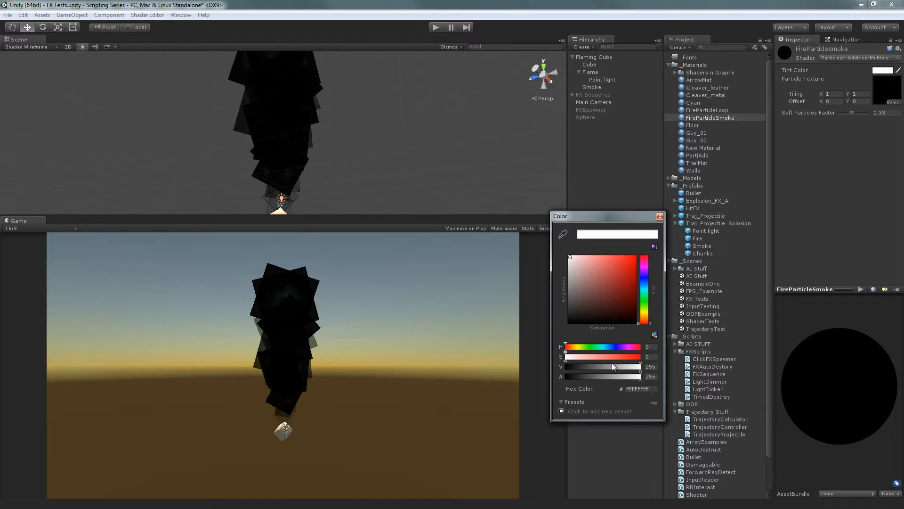
drag(595, 376, 659, 377)
click(659, 216)
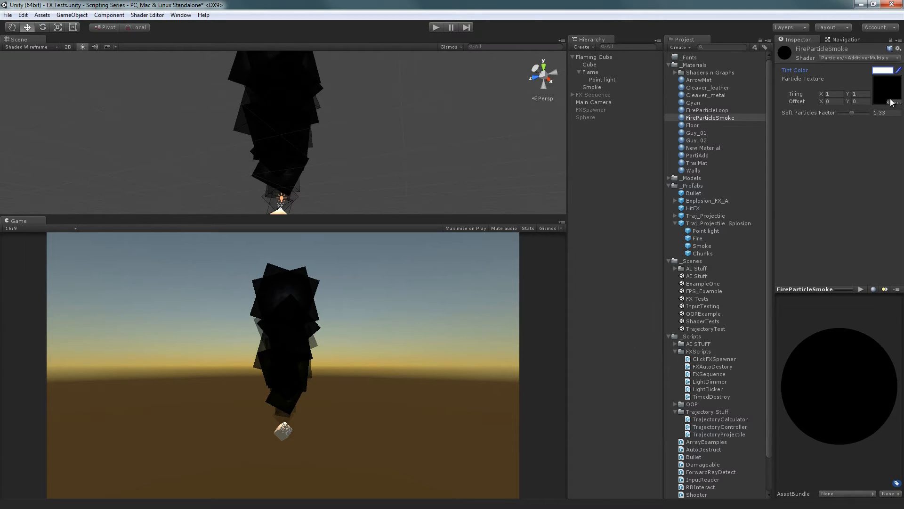
- Try a red tint on the additive-multiply smoke material, then set the tint color to white with alpha 144 (FFFFFF90)
click(889, 71)
drag(619, 311, 673, 238)
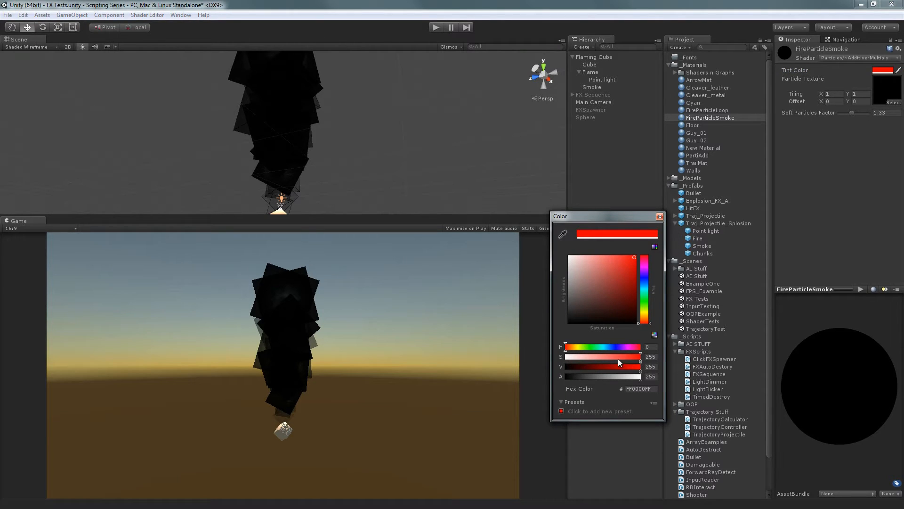
drag(617, 375, 589, 375)
drag(603, 283, 390, 357)
drag(592, 283, 480, 171)
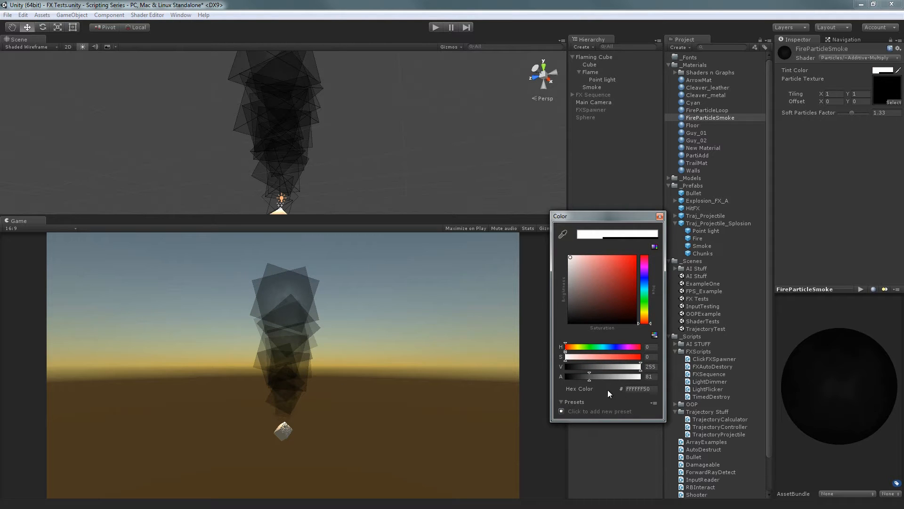
drag(606, 378, 607, 371)
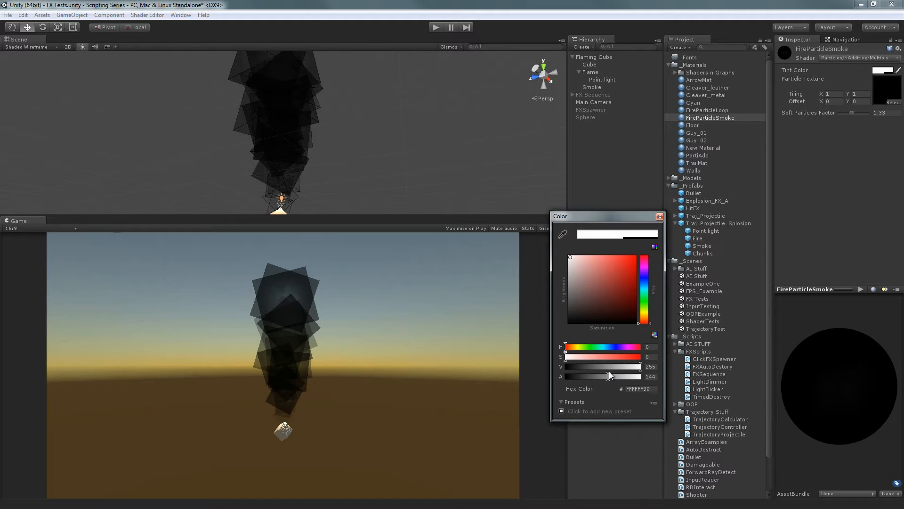
click(660, 216)
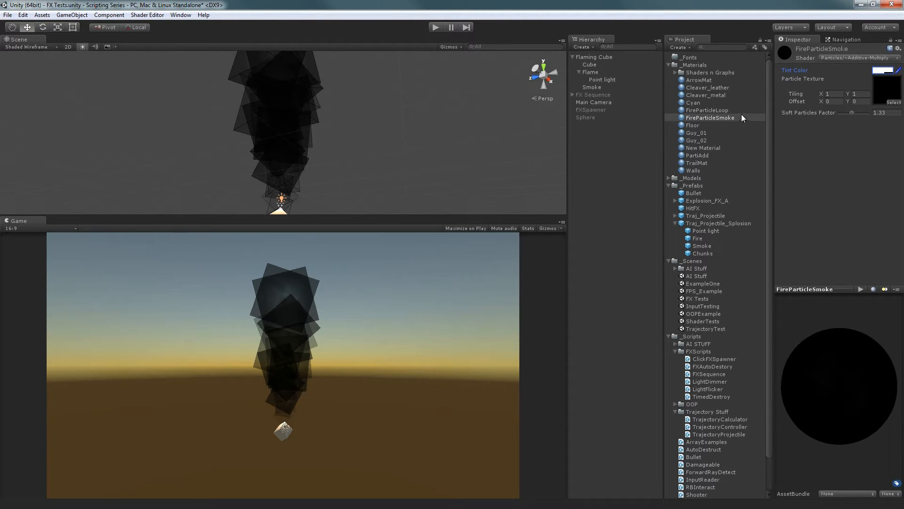
- Switch the FireParticleSmoke material to the Particles/Multiply shader
click(861, 57)
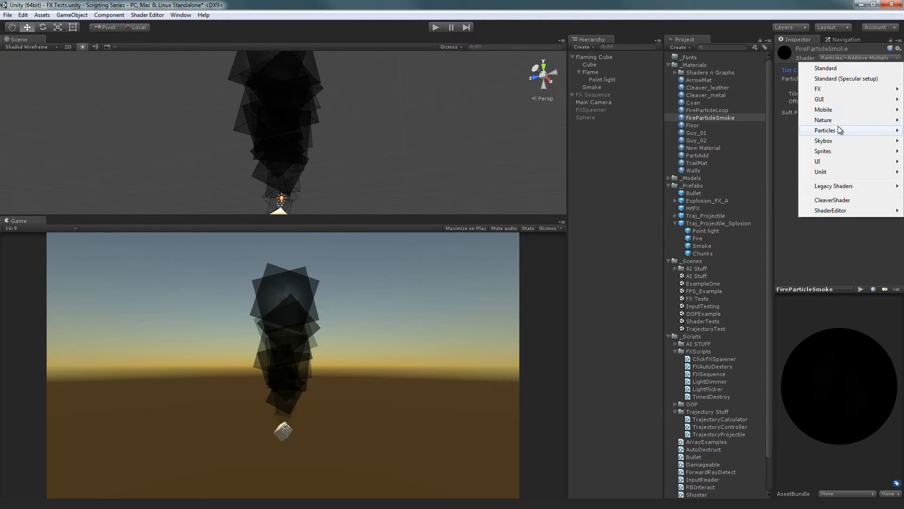
click(816, 16)
click(838, 58)
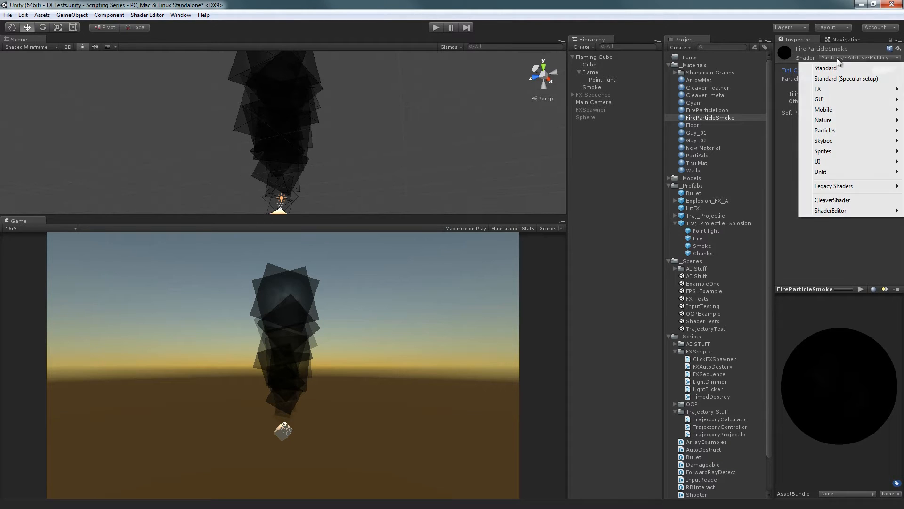
mouse_move(824, 131)
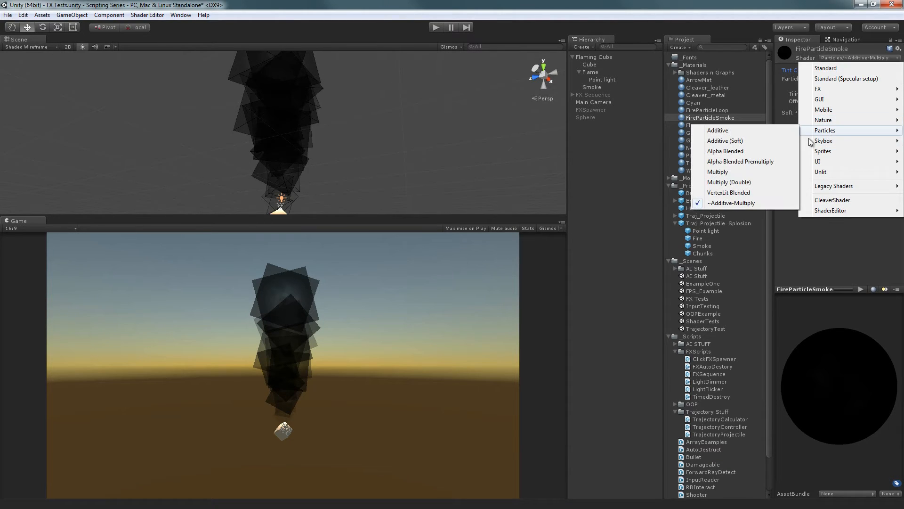
click(733, 172)
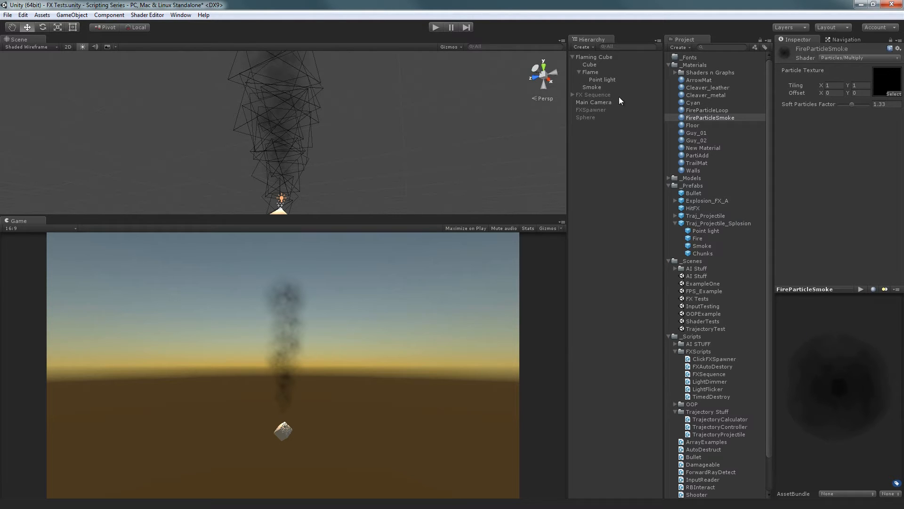
- Examine the Color over Lifetime gradient of the Smoke particle system
click(589, 88)
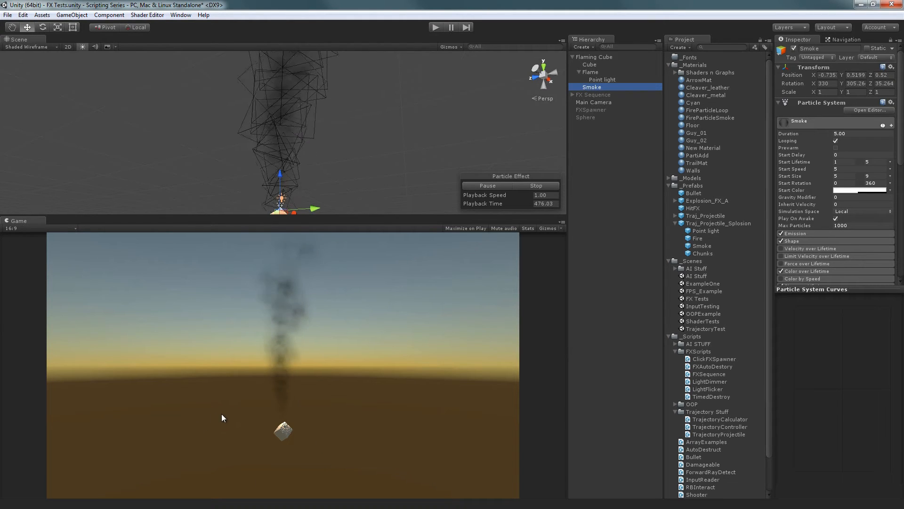
scroll(832, 239, down, 4)
scroll(833, 239, down, 1)
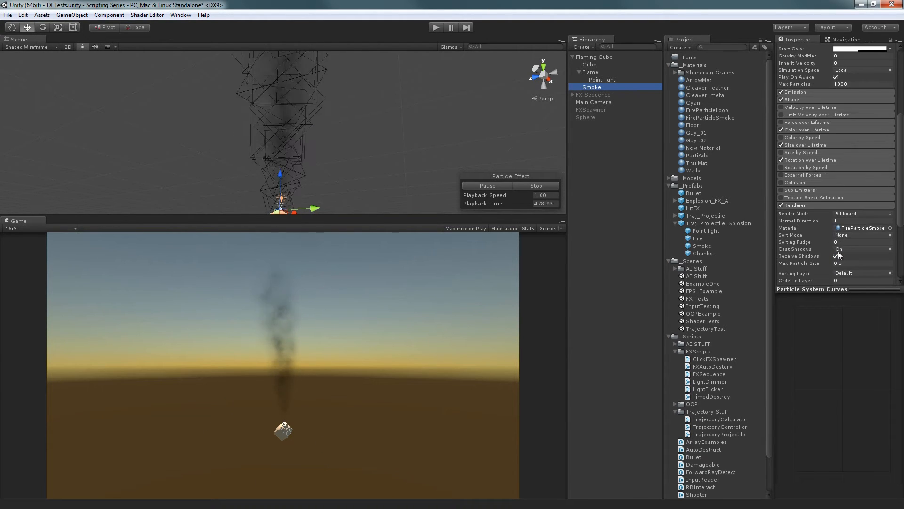
click(811, 130)
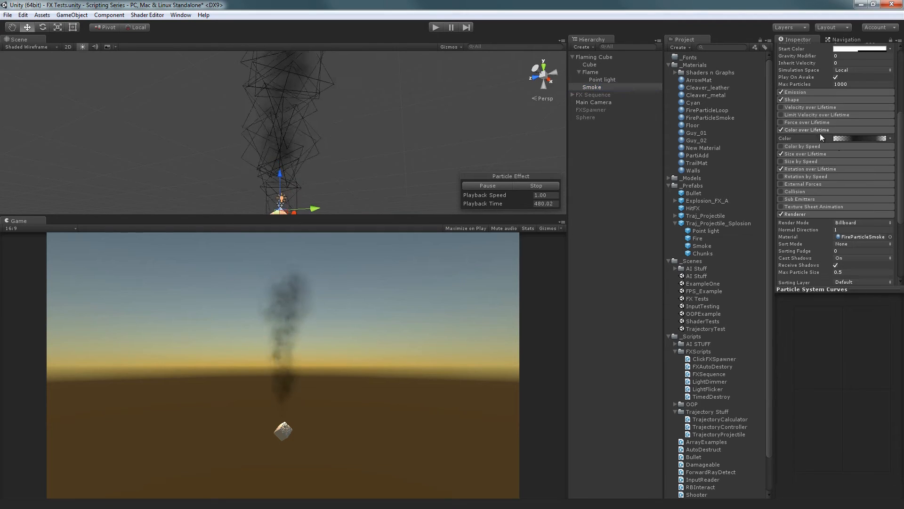
click(856, 139)
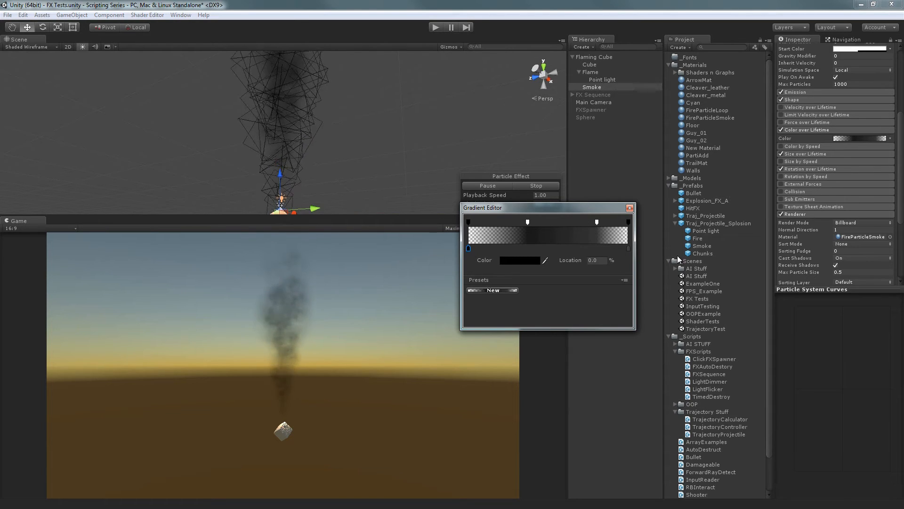
click(629, 208)
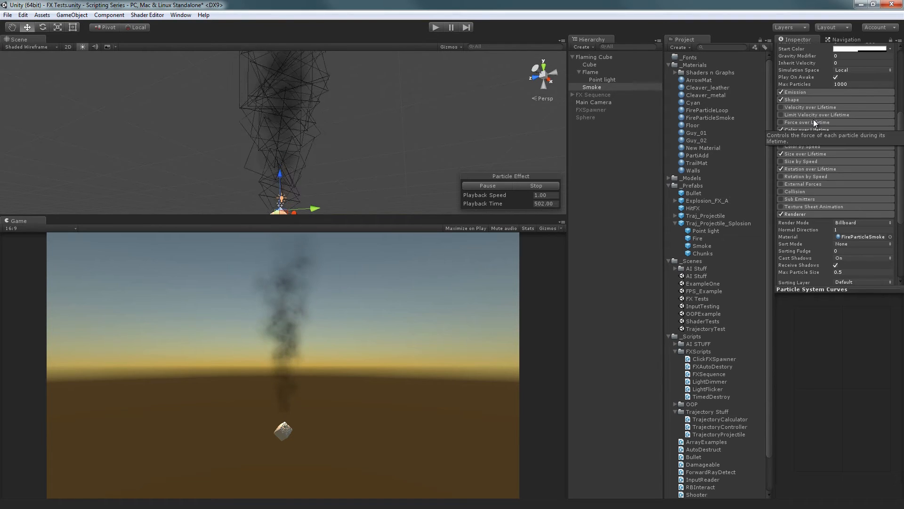
- Move the second opaque alpha key of the smoke's Color over Lifetime gradient to 100% and set its end color to white (FFFFFF)
click(838, 129)
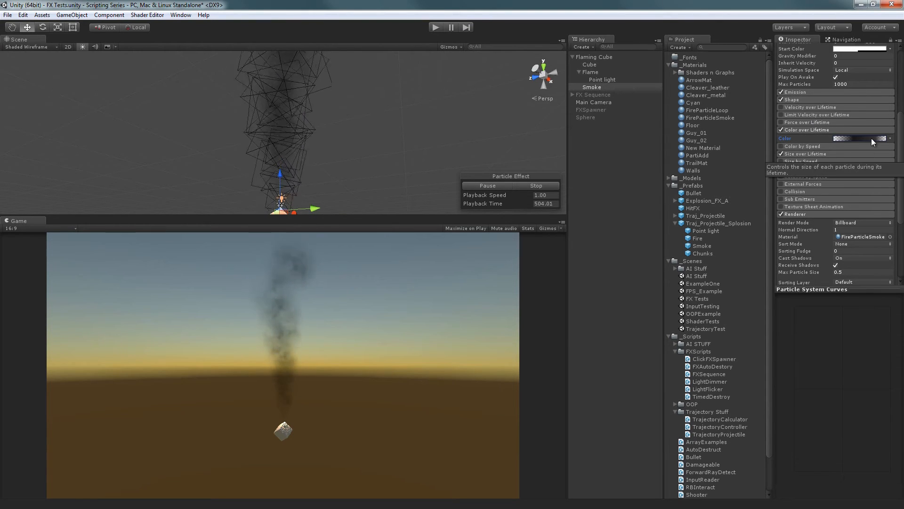
click(871, 138)
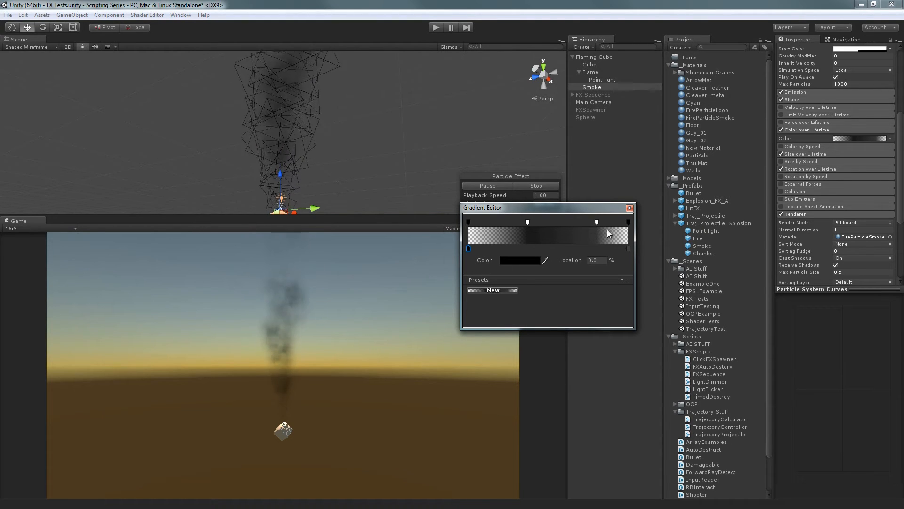
drag(597, 221, 635, 227)
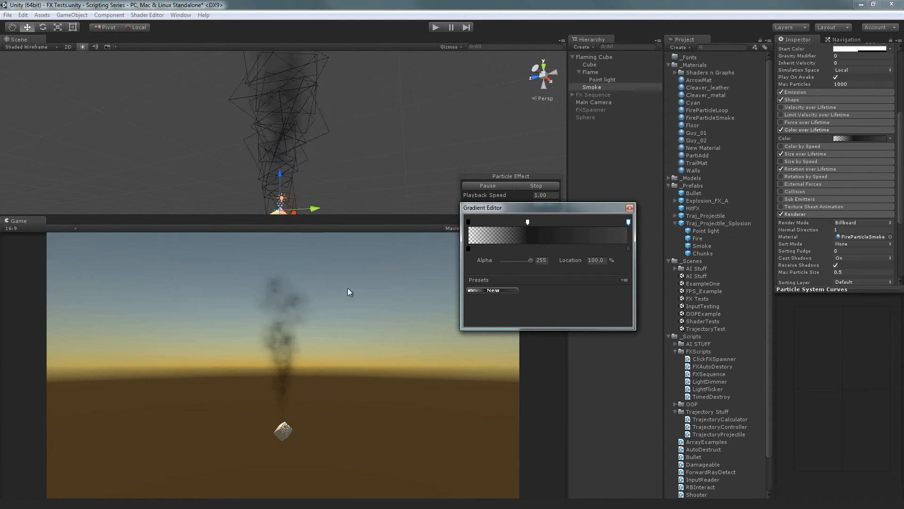
click(628, 248)
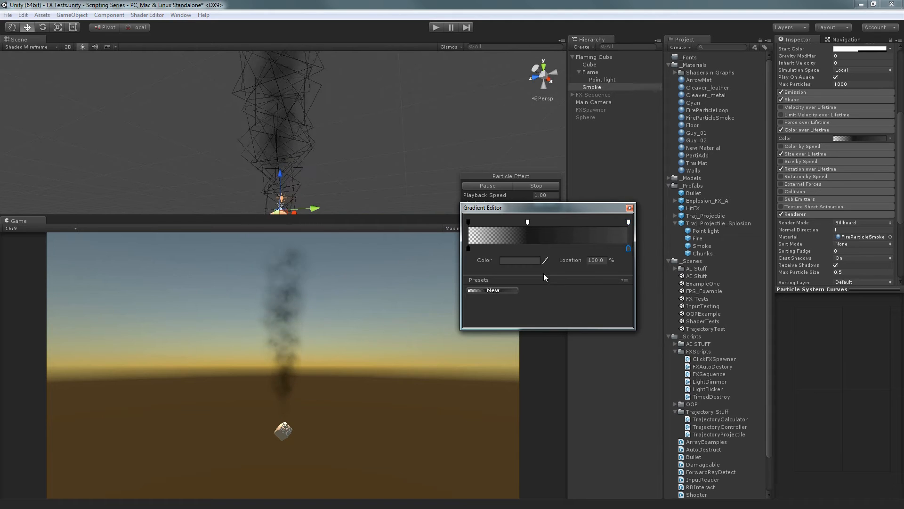
click(529, 260)
drag(457, 205, 437, 185)
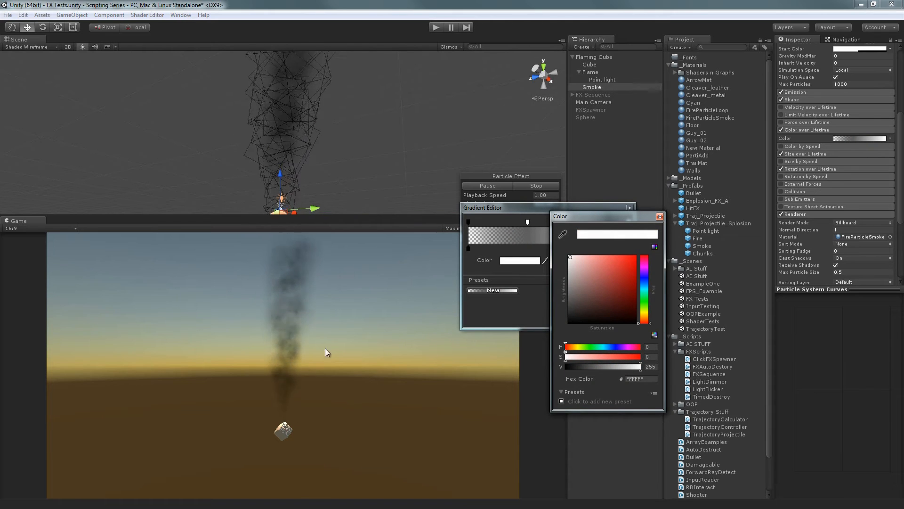
click(660, 217)
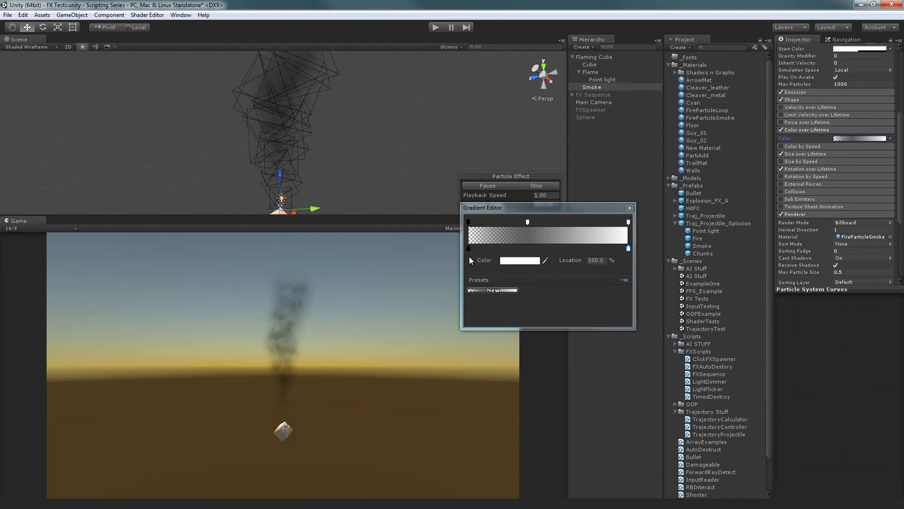
- Close the gradient editor and undo the changes to the smoke's Color over Lifetime gradient
click(632, 206)
click(632, 206)
key(ctrl+z)
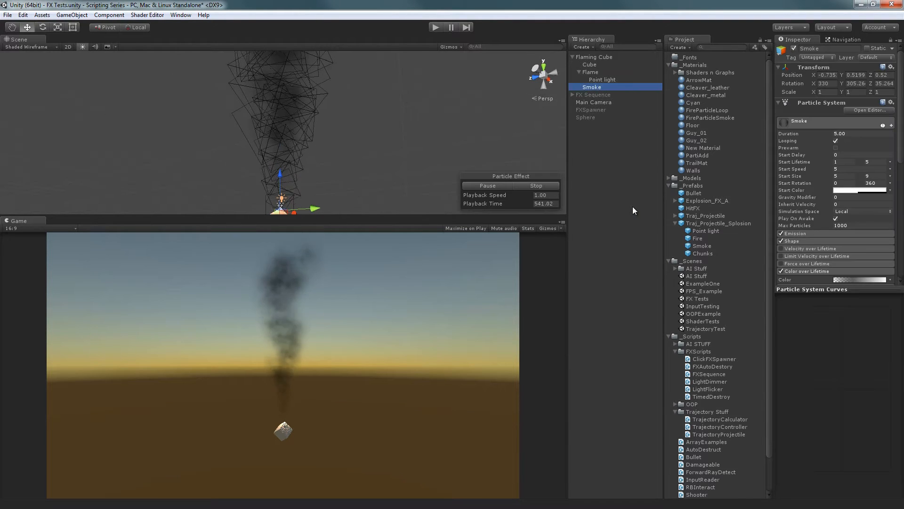
scroll(852, 231, down, 3)
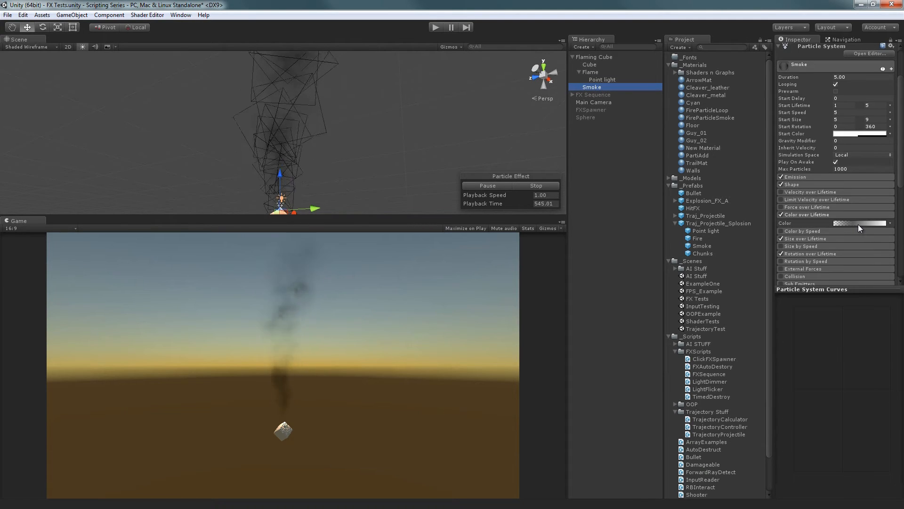
key(ctrl+y)
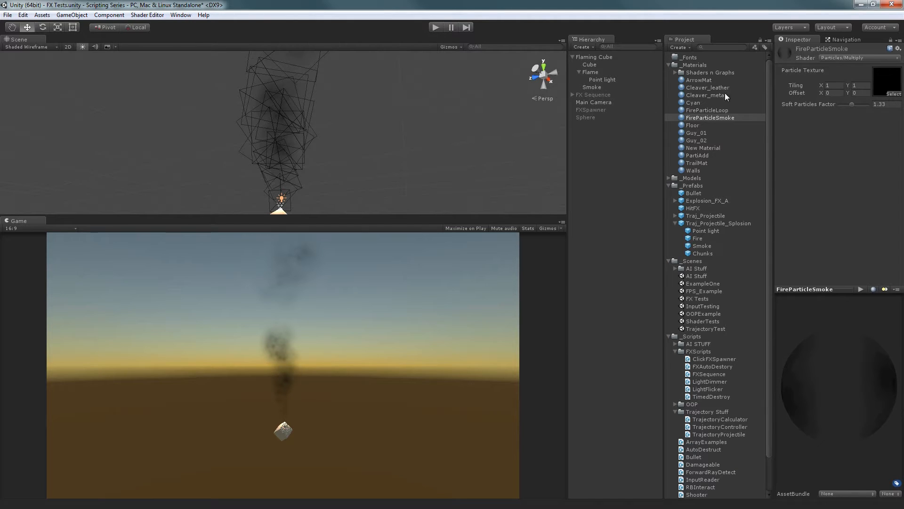
- Reselect the Smoke object and review the particle shaders available for its material, keeping Multiply
click(600, 88)
scroll(787, 152, down, 3)
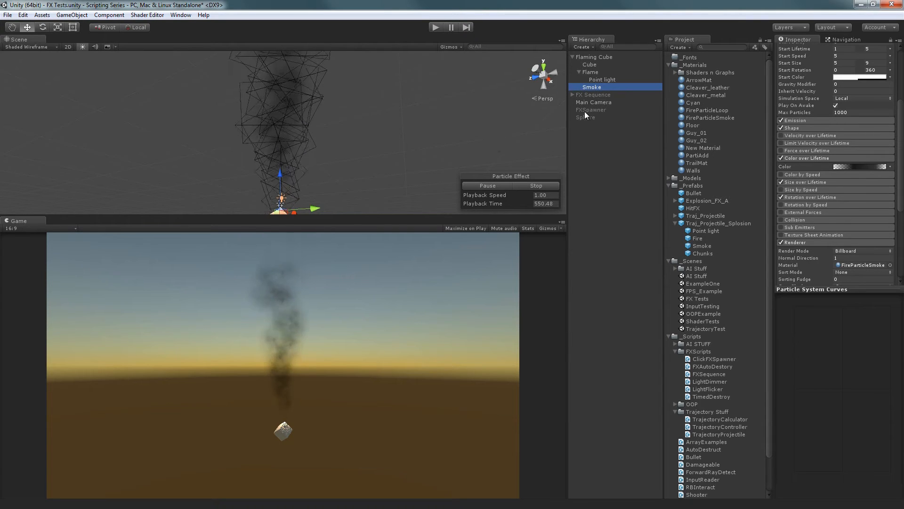
scroll(789, 216, down, 5)
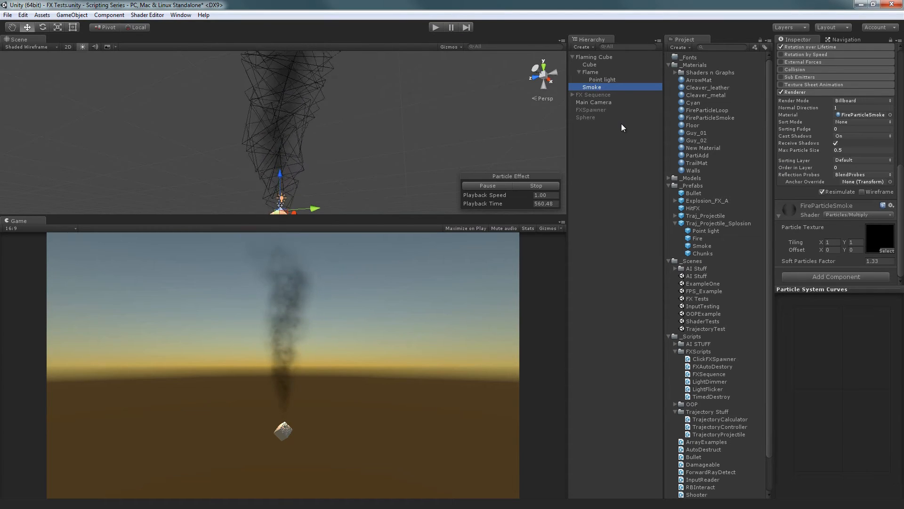
click(869, 213)
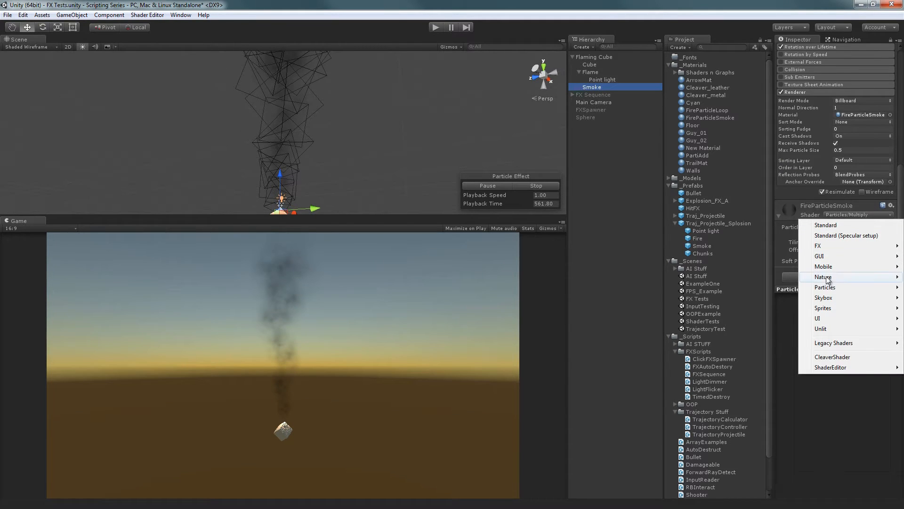
mouse_move(828, 288)
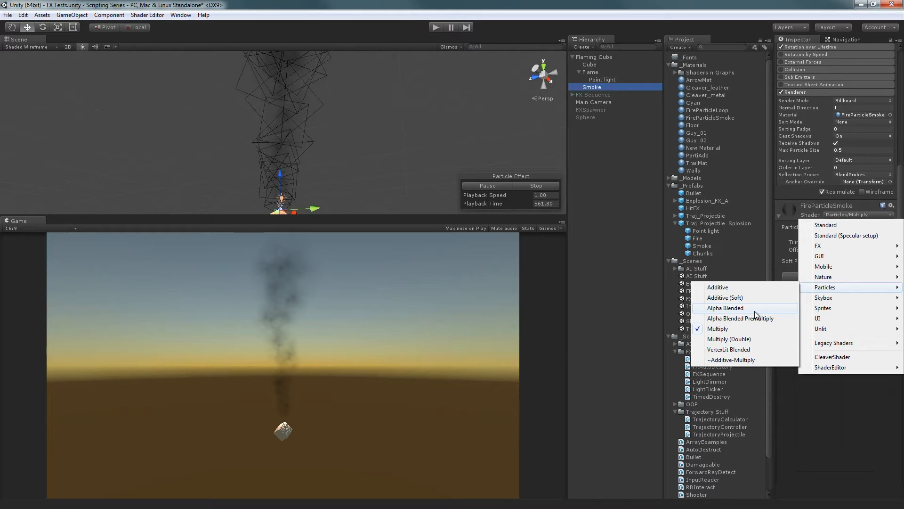
click(631, 190)
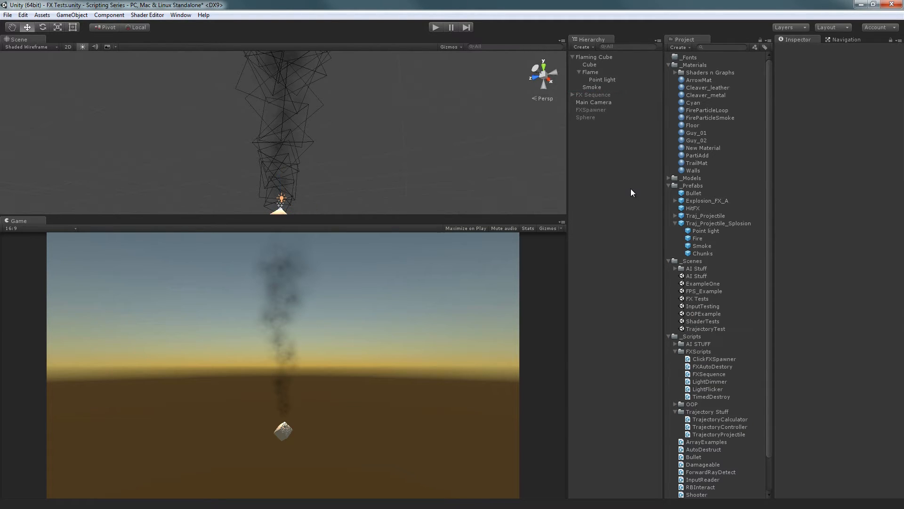
- Locate the smoke material's particle texture in the project and view the import settings of Black_Parti
click(594, 87)
scroll(858, 254, down, 10)
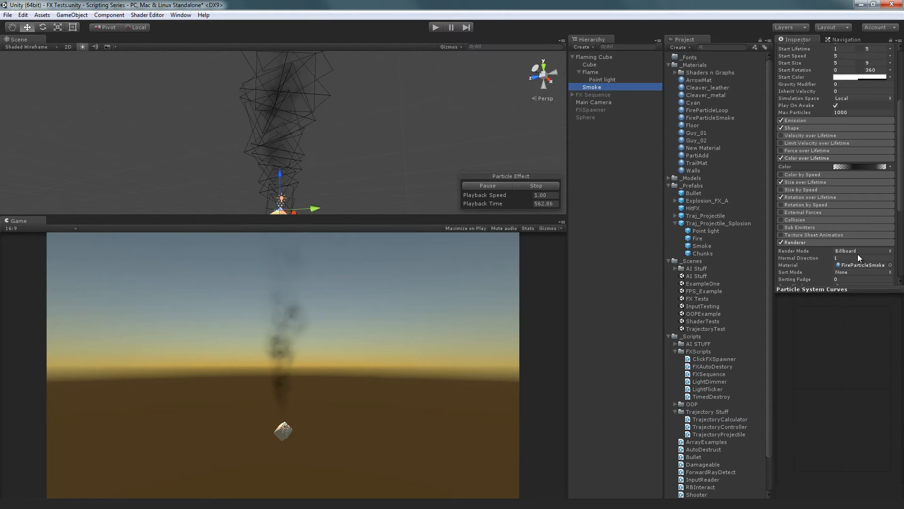
click(881, 238)
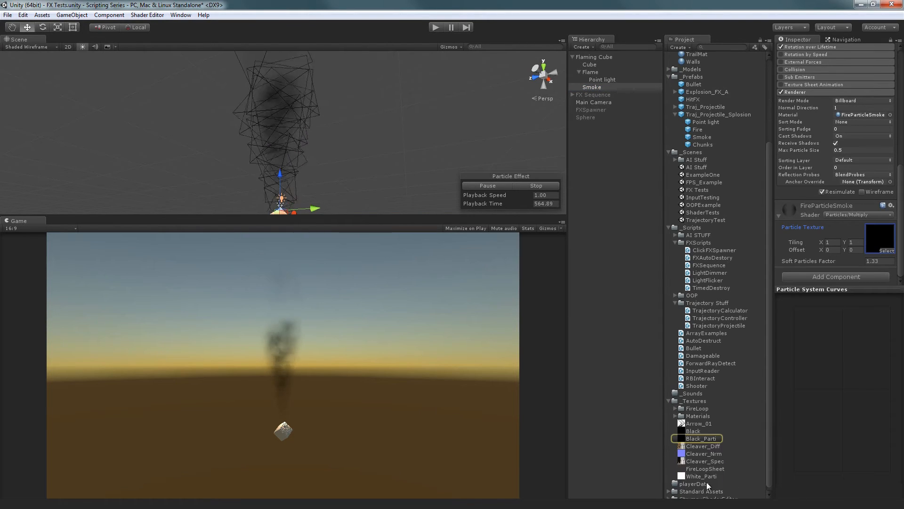
click(704, 438)
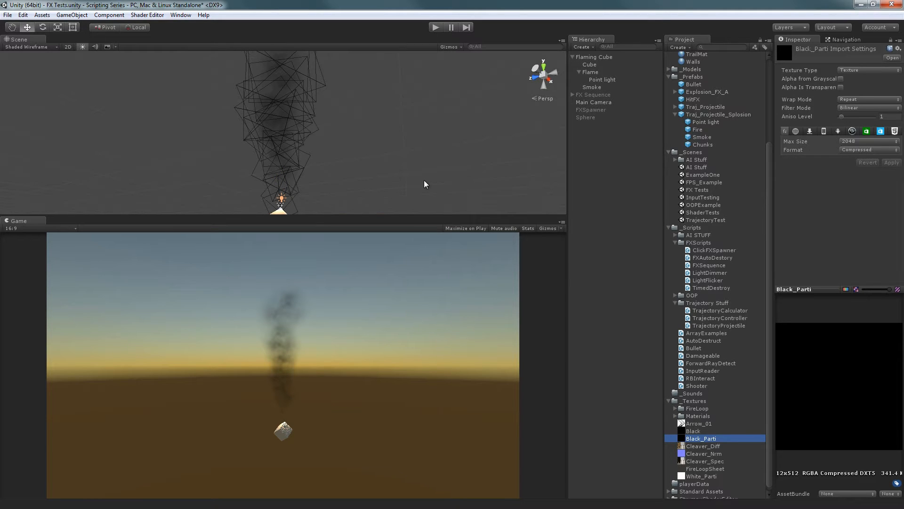
- Switch to Photoshop and check the image size of Black_Parti.tga, leaving the image unchanged
key(alt+Tab)
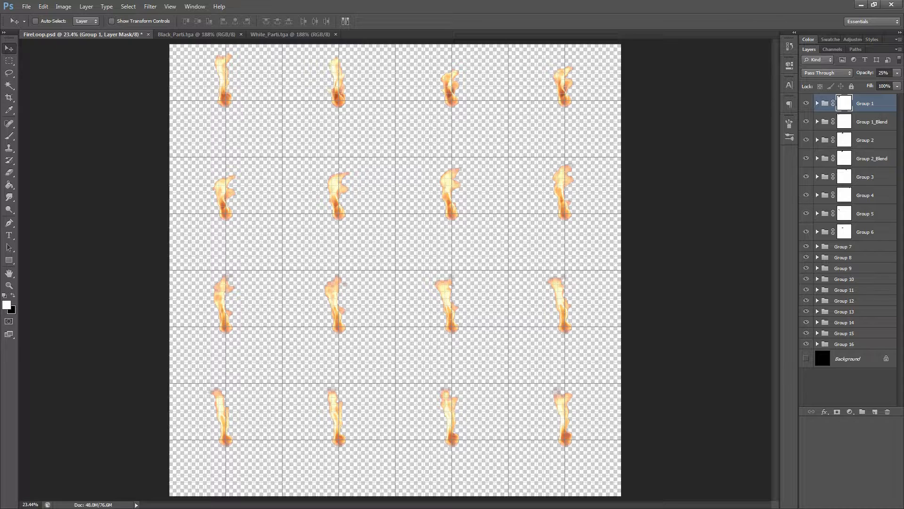
click(210, 35)
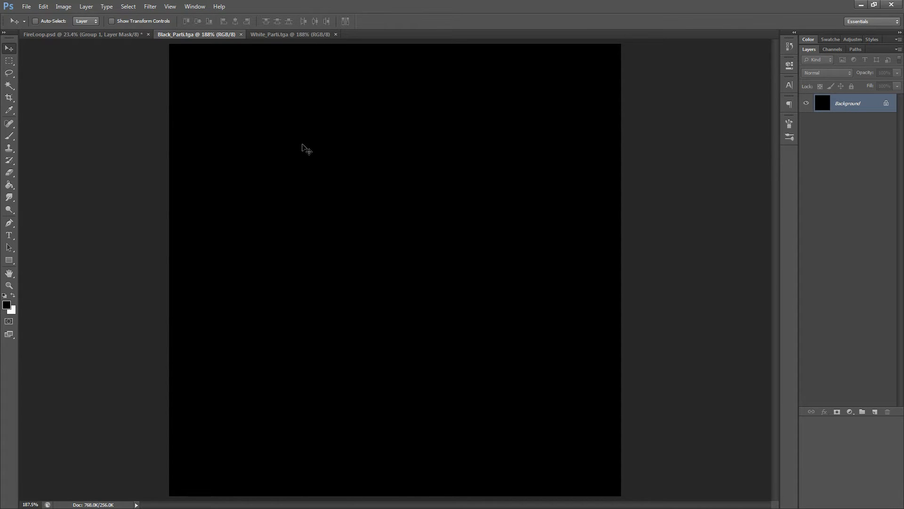
key(ctrl+i)
key(ctrl+z)
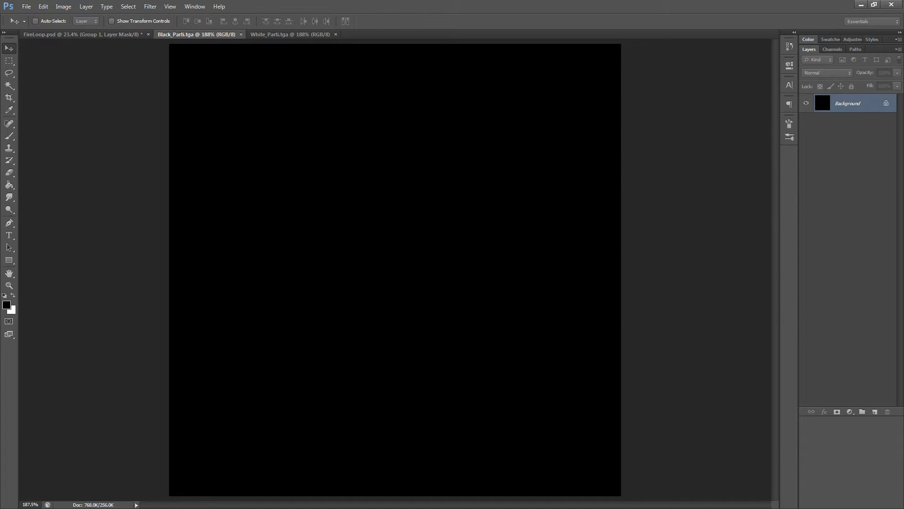
key(ctrl+alt+i)
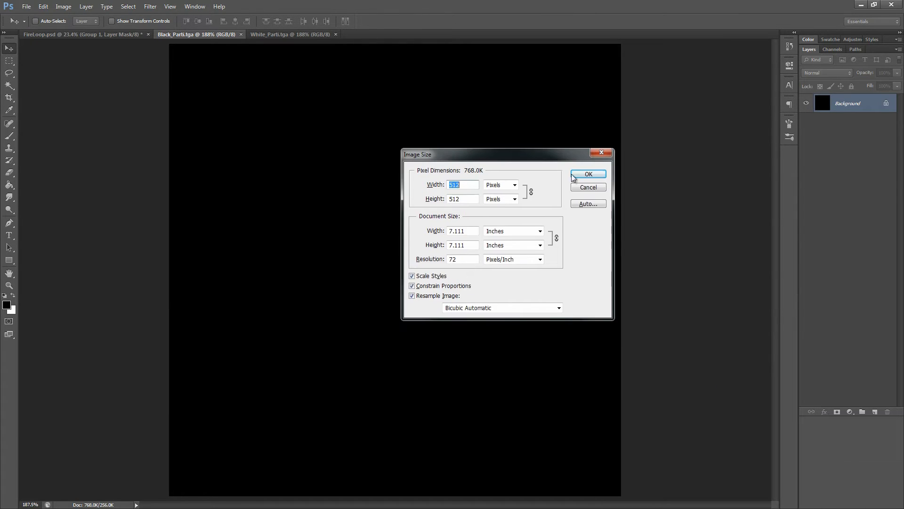
click(601, 153)
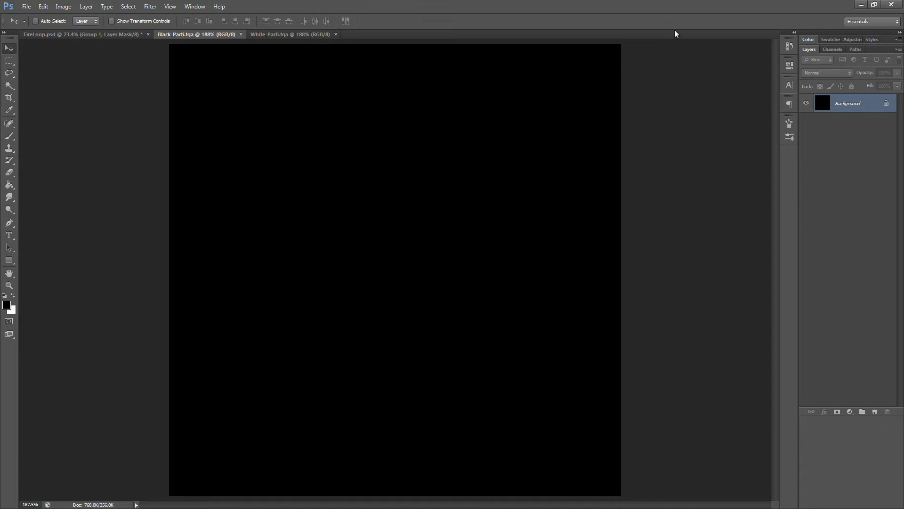
- Display the Alpha 1 channel of Black_Parti.tga on its own
click(838, 49)
click(841, 132)
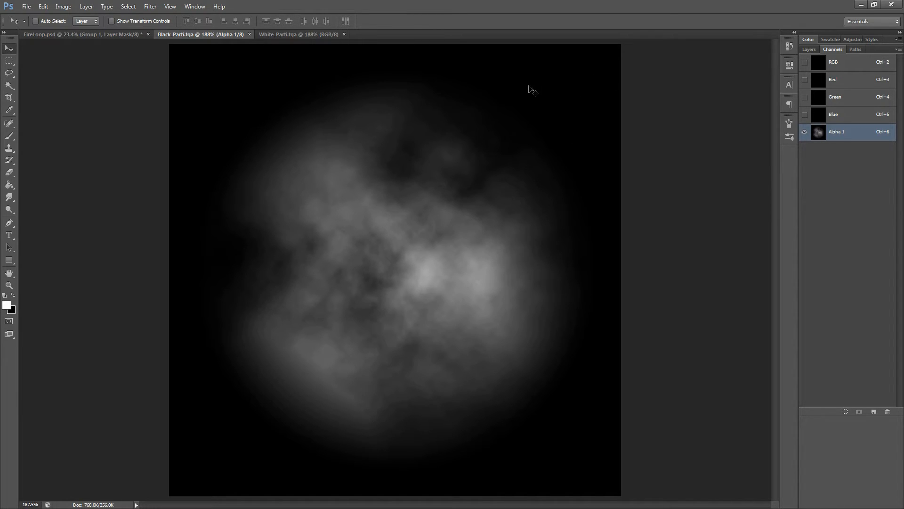
- Switch to Unity and examine the wireframe smoke particles above the cube from several angles and distances
key(alt+Tab)
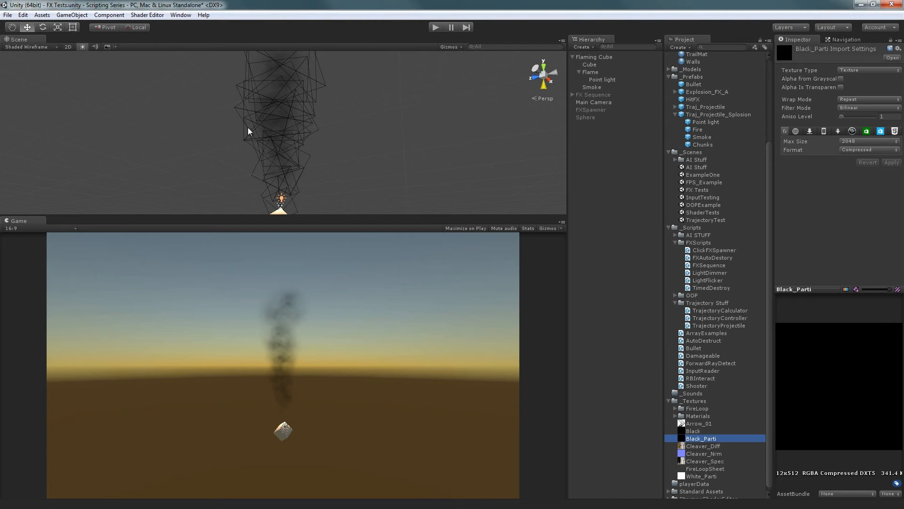
alt+drag(299, 143, 295, 95)
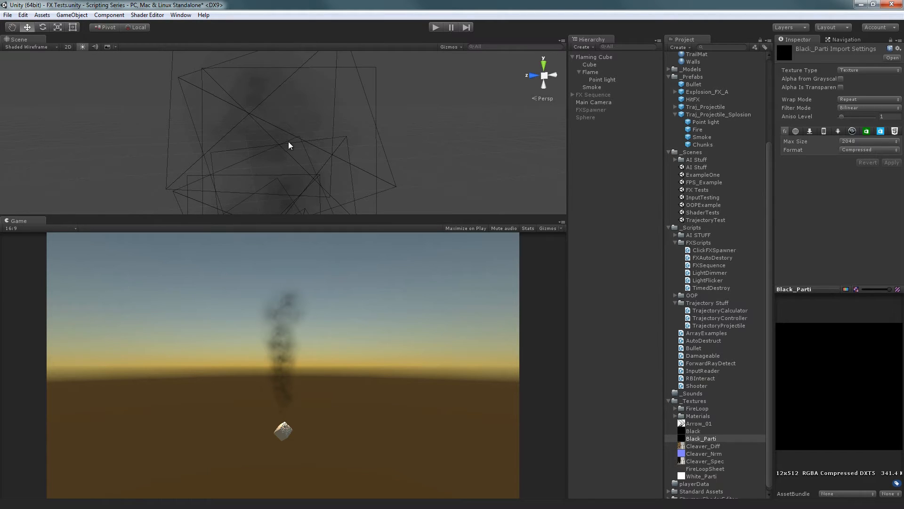
alt+drag(297, 149, 378, 91)
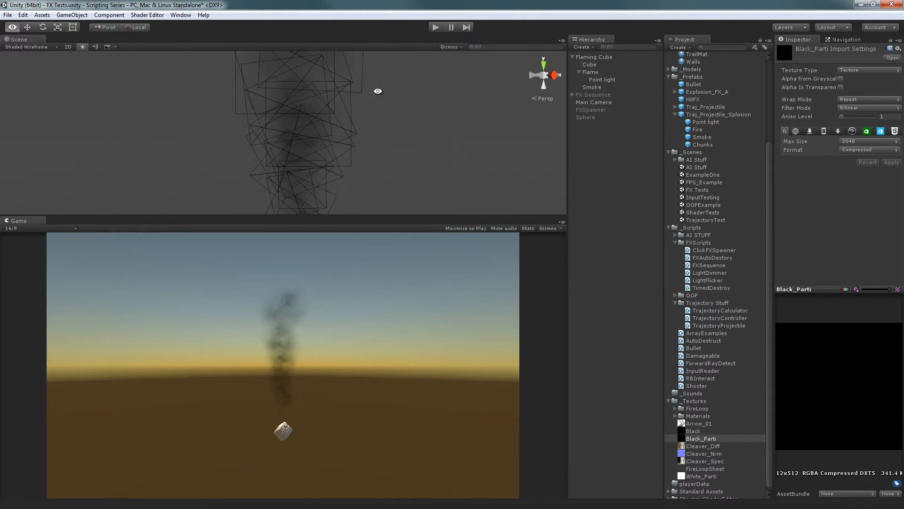
alt+right_drag(377, 91, 357, 108)
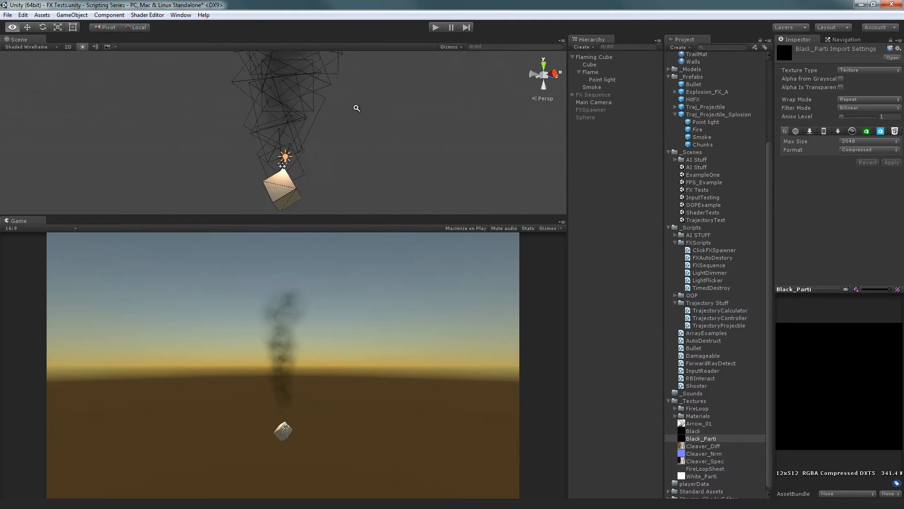
alt+drag(357, 108, 464, 114)
drag(420, 171, 250, 133)
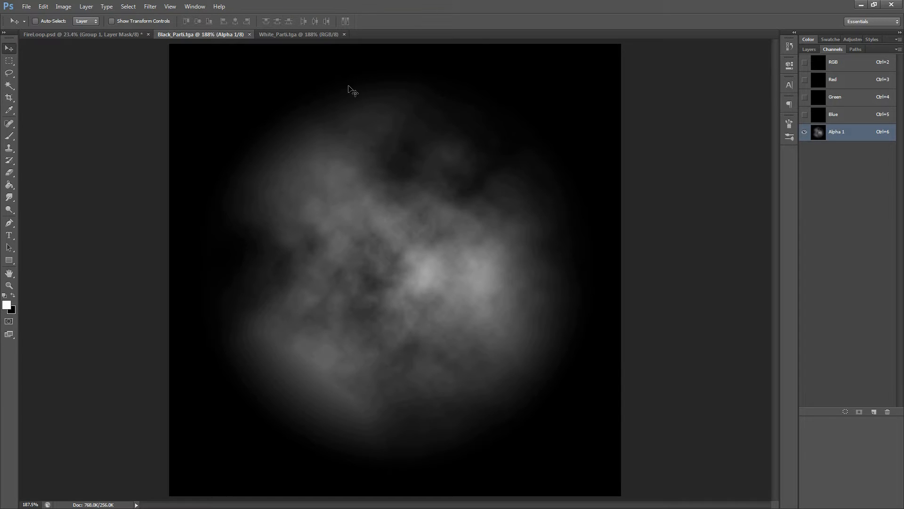
right_click(867, 200)
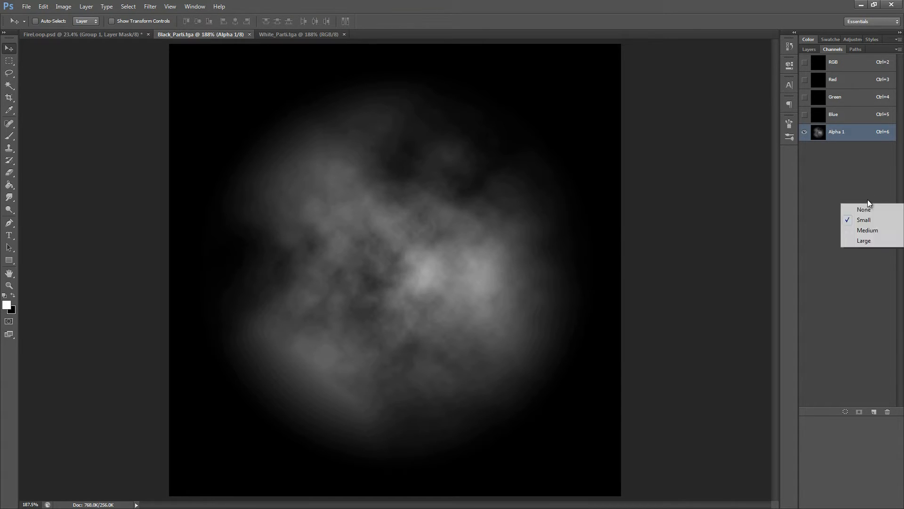
key(Escape)
right_click(843, 133)
click(838, 140)
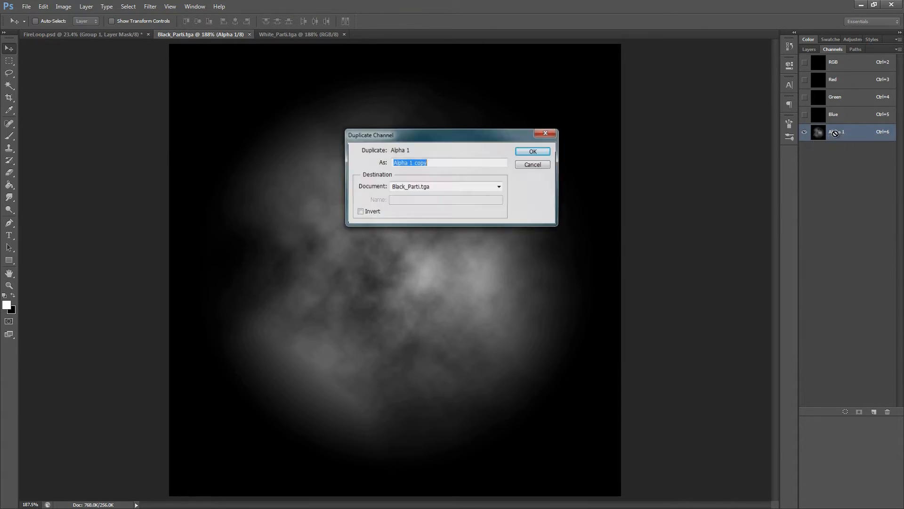
key(Escape)
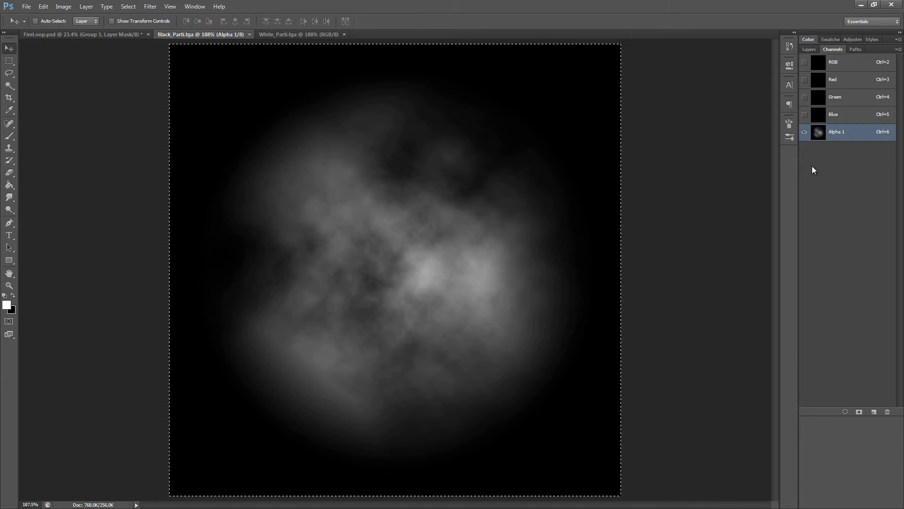
- Delete the Alpha 1 channel from Black_Parti.tga
right_click(832, 134)
click(847, 149)
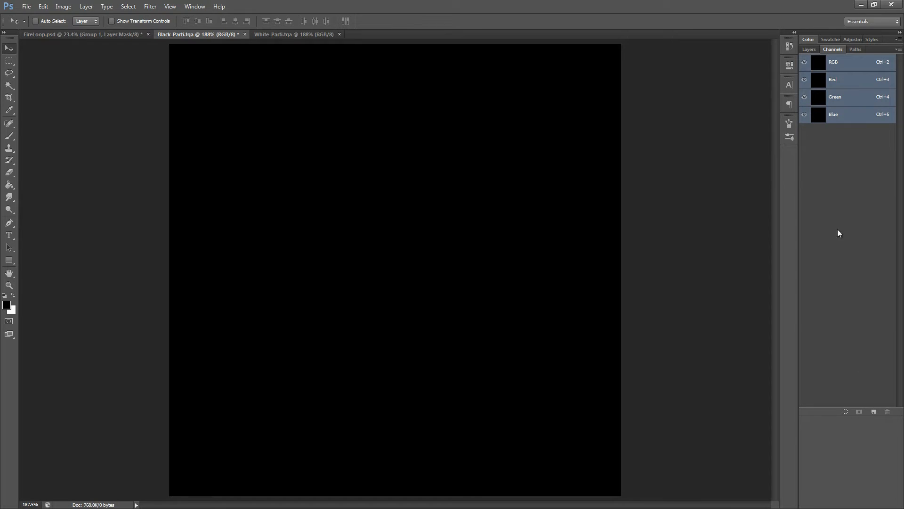
click(809, 50)
click(830, 49)
right_click(838, 194)
click(830, 137)
right_click(833, 123)
click(853, 106)
right_click(840, 125)
click(833, 140)
right_click(836, 123)
click(871, 293)
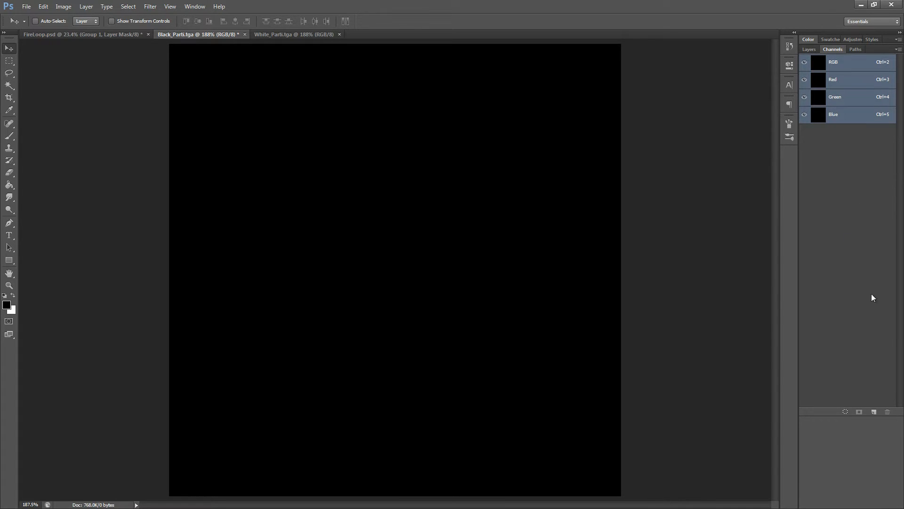
- Add a new alpha channel to Black_Parti.tga and brush a large white shape across its middle
click(874, 412)
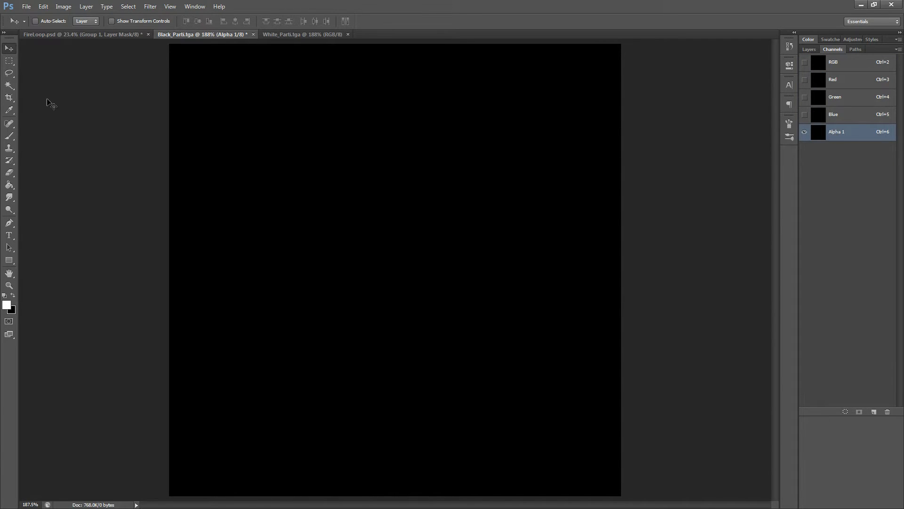
click(15, 136)
mouse_move(339, 226)
mouse_down()
mouse_move(355, 258)
mouse_move(465, 388)
mouse_move(579, 358)
mouse_up()
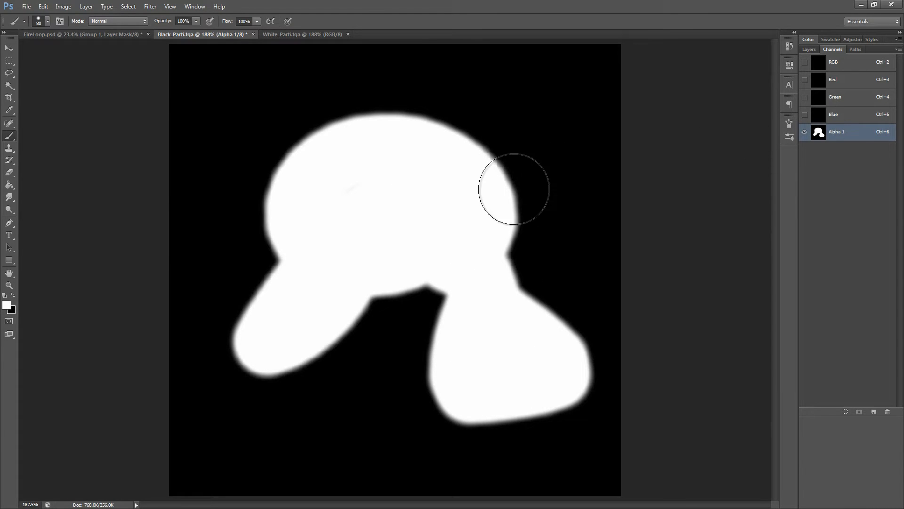
- Set the foreground color to mid-gray and brush a gray area over the upper right and center of the white shape
key(i)
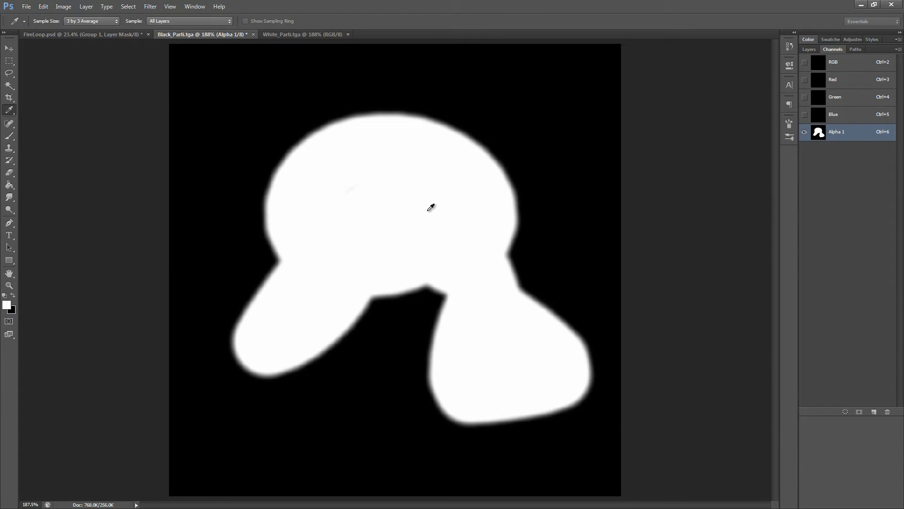
drag(389, 222, 391, 202)
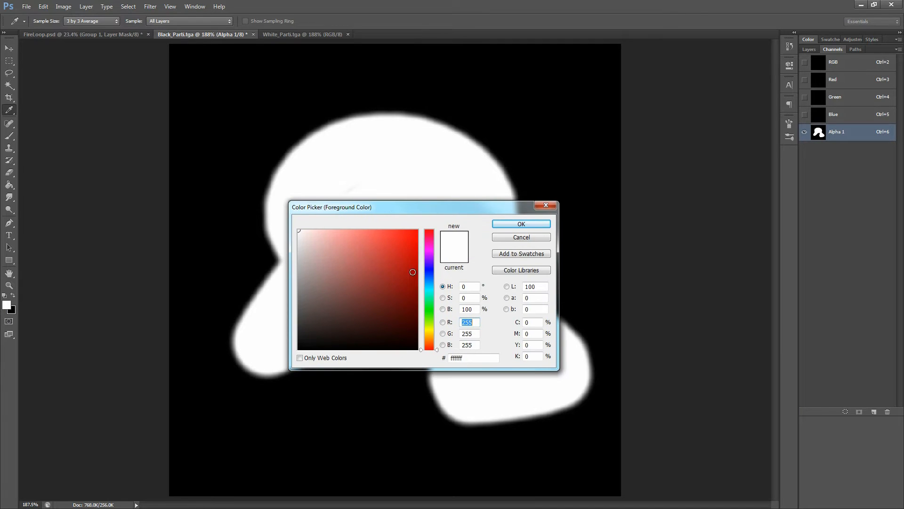
mouse_move(412, 272)
mouse_down()
mouse_move(477, 148)
mouse_move(550, 161)
mouse_move(485, 255)
mouse_up()
click(515, 225)
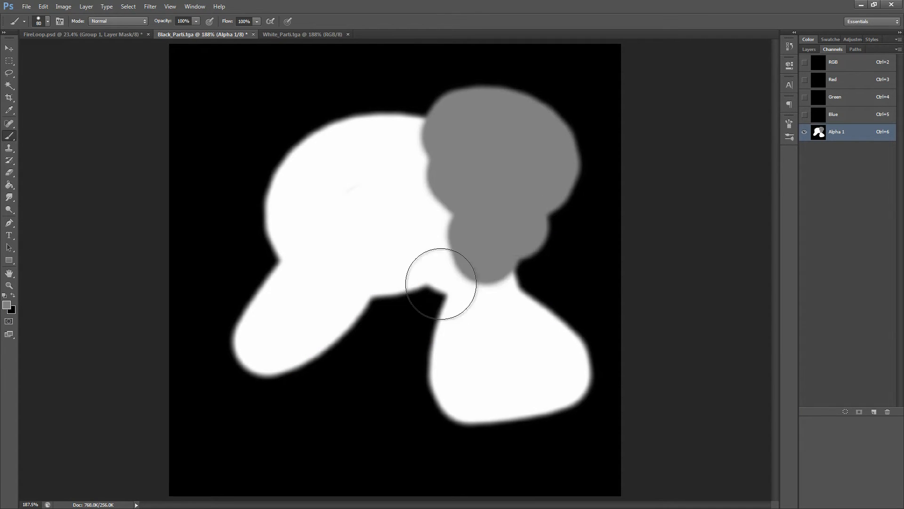
drag(403, 247, 470, 208)
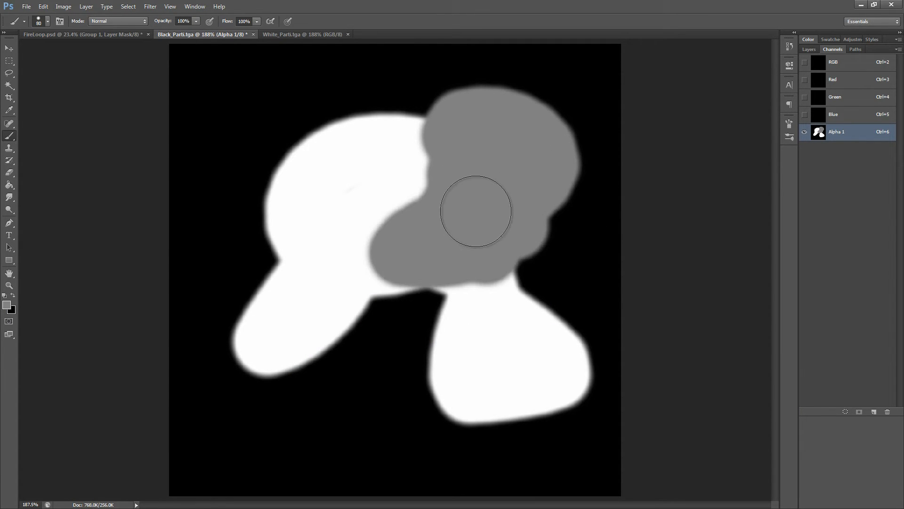
- Set the foreground color back to white (ffffff) and brush over the lower part of the gray area
click(10, 308)
drag(356, 267, 298, 231)
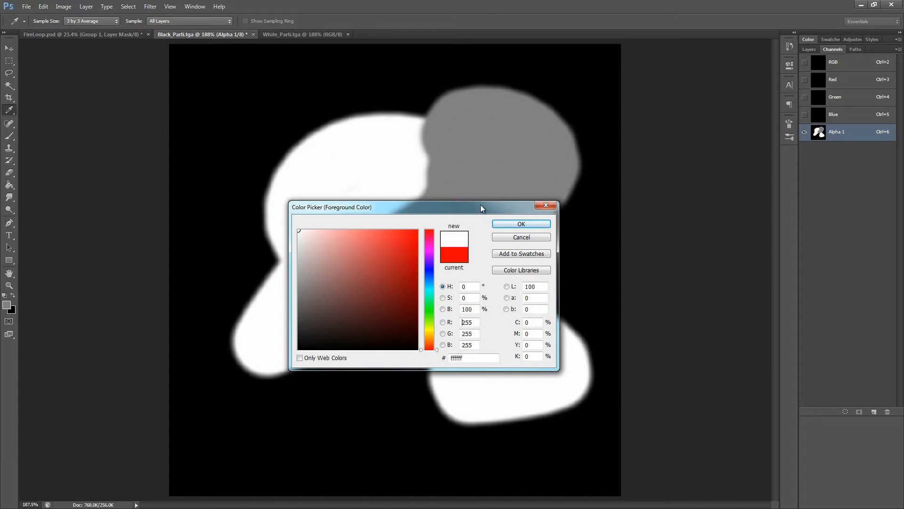
click(500, 223)
mouse_move(447, 198)
mouse_down()
mouse_move(468, 236)
mouse_move(407, 241)
mouse_up()
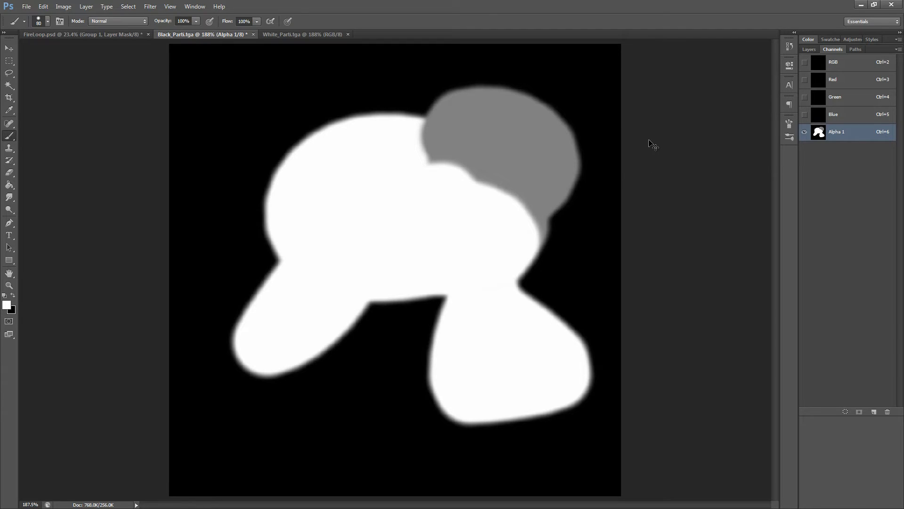
- Paste the copied smoke pattern into the Alpha 1 channel, deselect it, and compare the alpha with the RGB channels
key(ctrl+v)
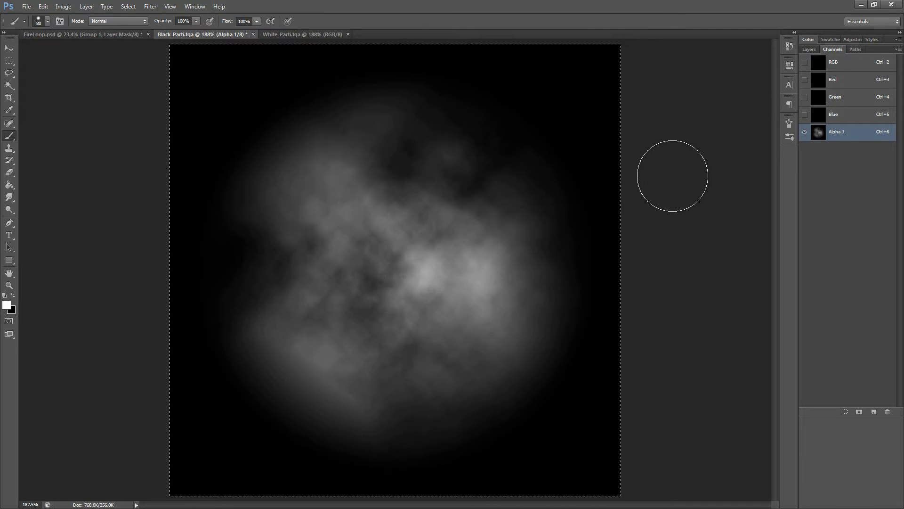
key(ctrl+d)
click(844, 69)
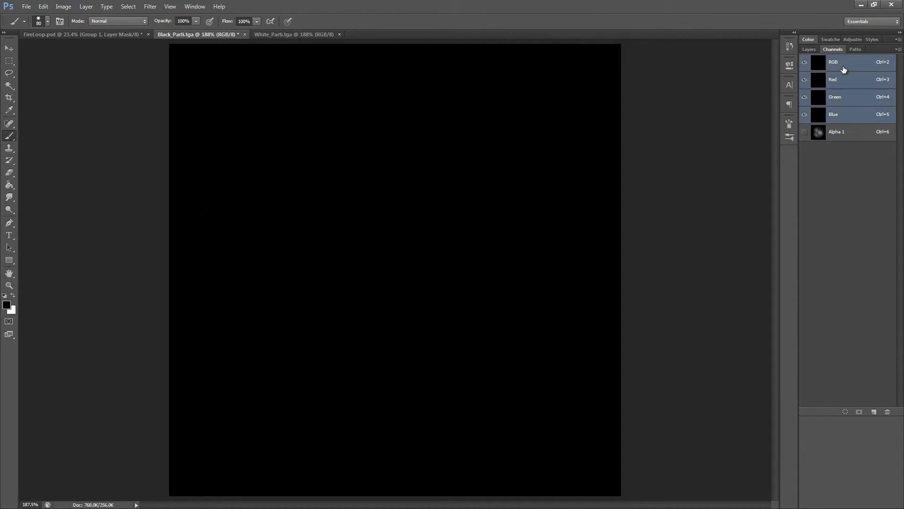
click(832, 134)
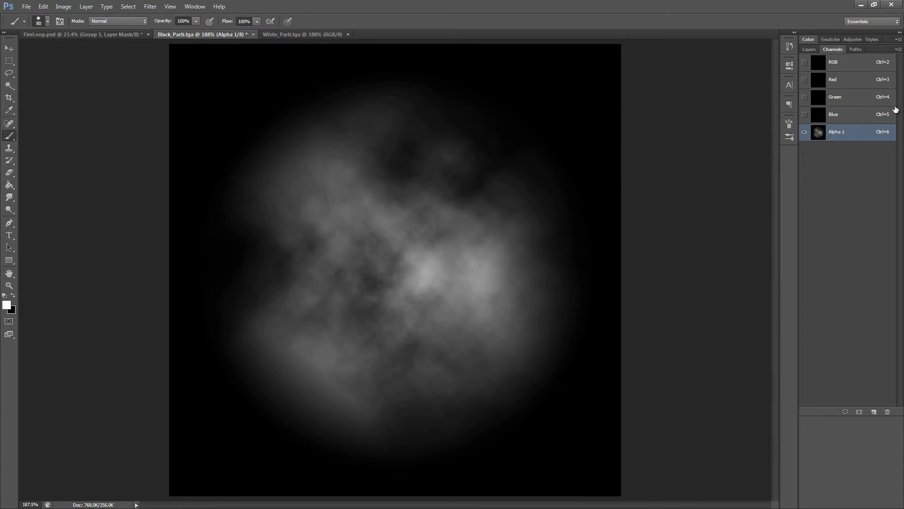
click(849, 64)
click(810, 49)
key(x)
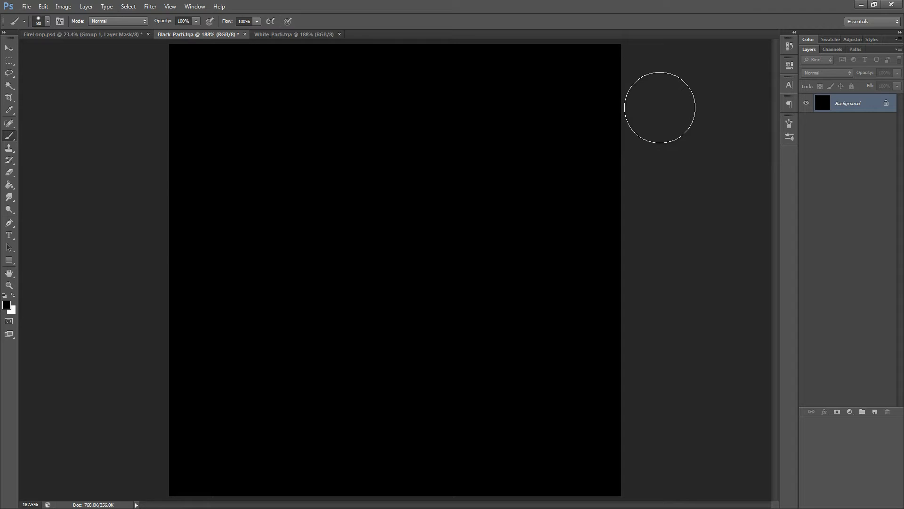
- Inspect the Alpha 1 channel of White_Parti.tga and compare the file with Black_Parti.tga
click(305, 34)
click(832, 49)
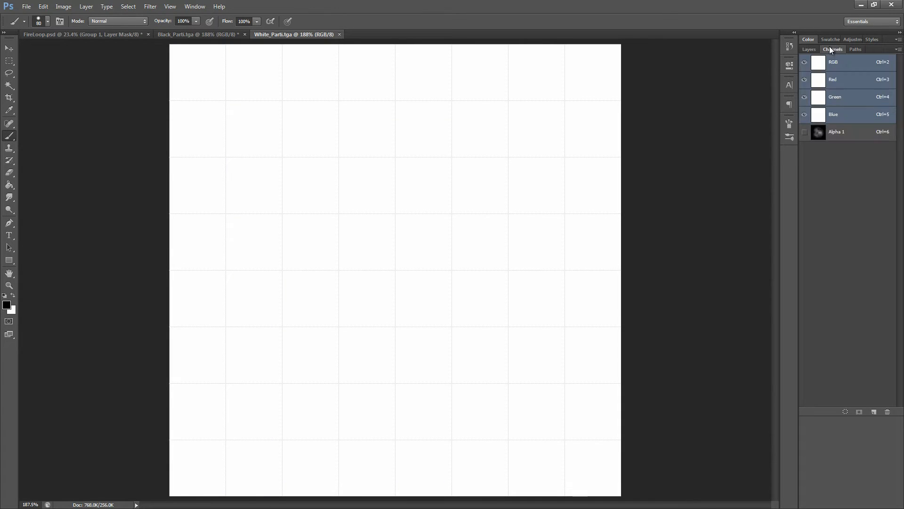
click(837, 132)
key(x)
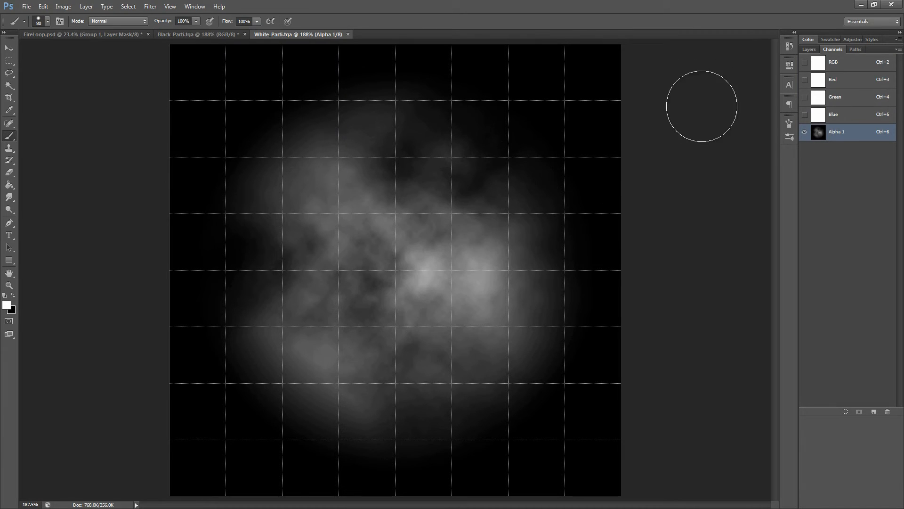
click(197, 34)
key(x)
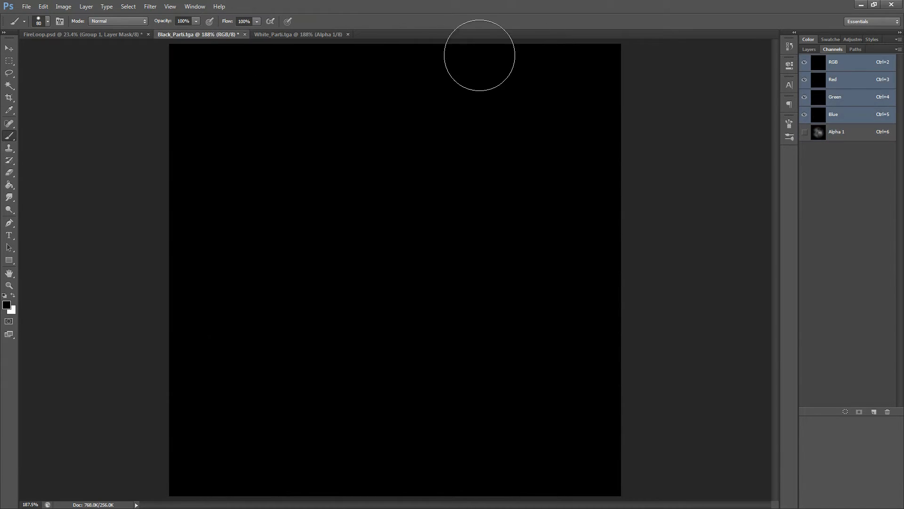
click(809, 49)
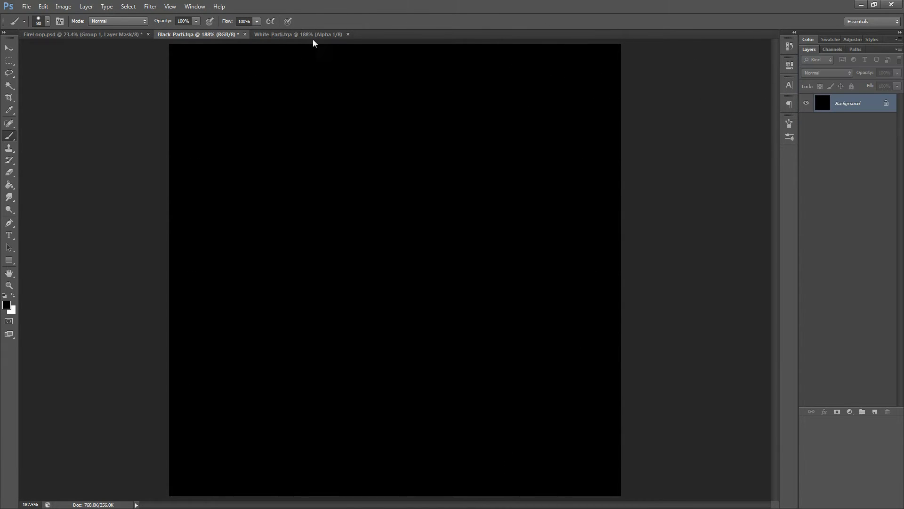
click(301, 36)
key(x)
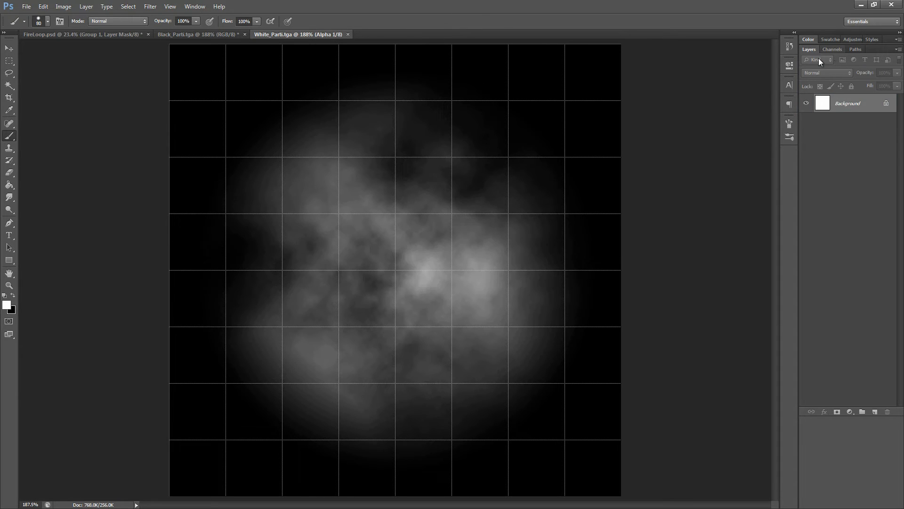
- Hide the grid and other extras on White_Parti.tga and return to its RGB channels and Background layer
click(169, 8)
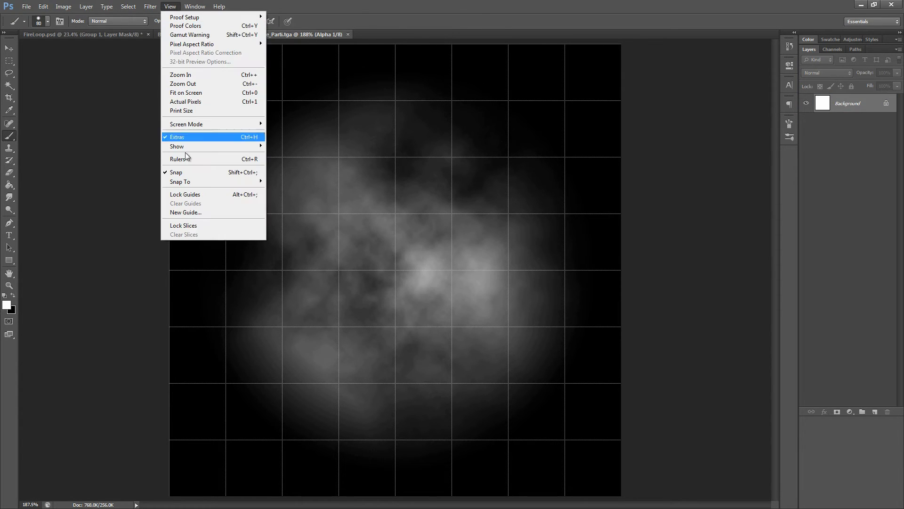
click(186, 137)
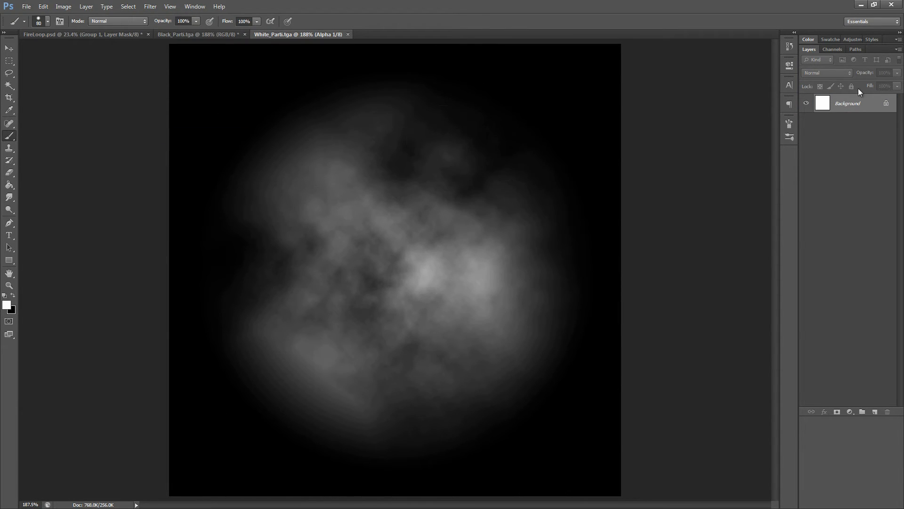
click(833, 49)
click(832, 62)
key(x)
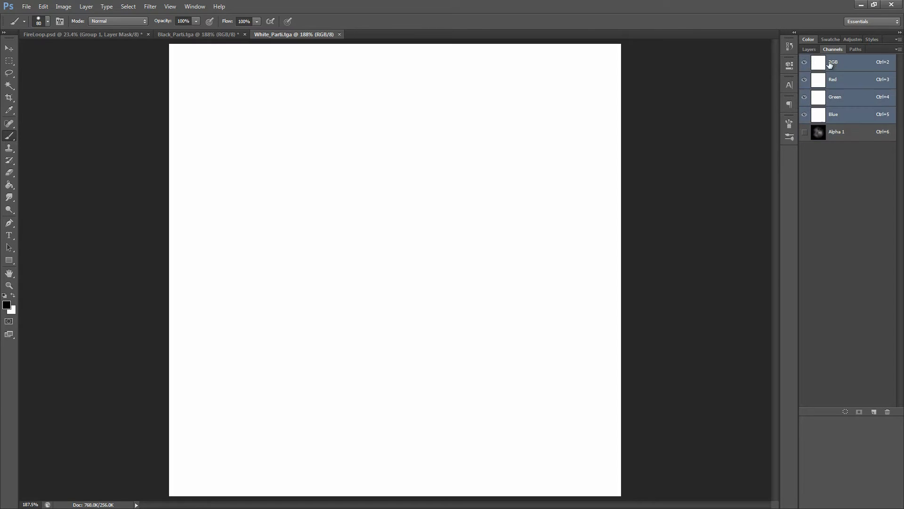
click(808, 49)
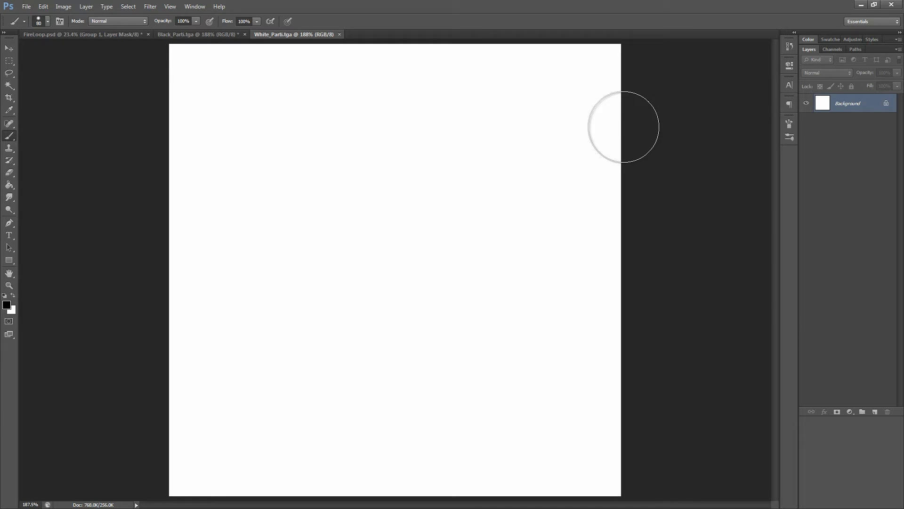
- Look over the FireLoop.psd flame sheet and return to Black_Parti.tga
click(170, 35)
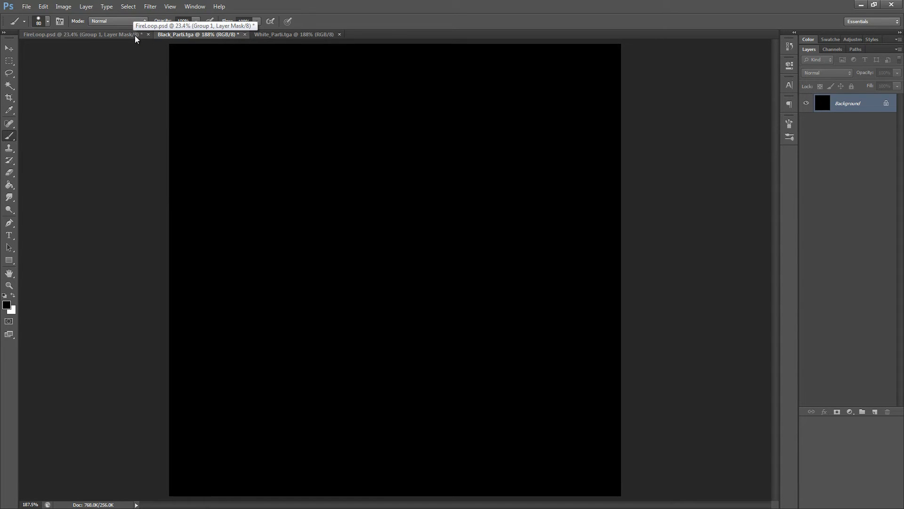
click(135, 38)
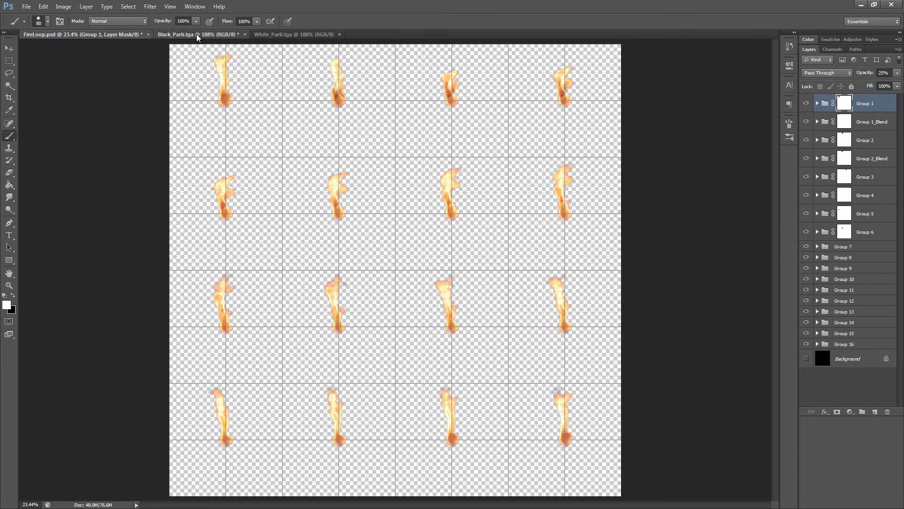
click(198, 36)
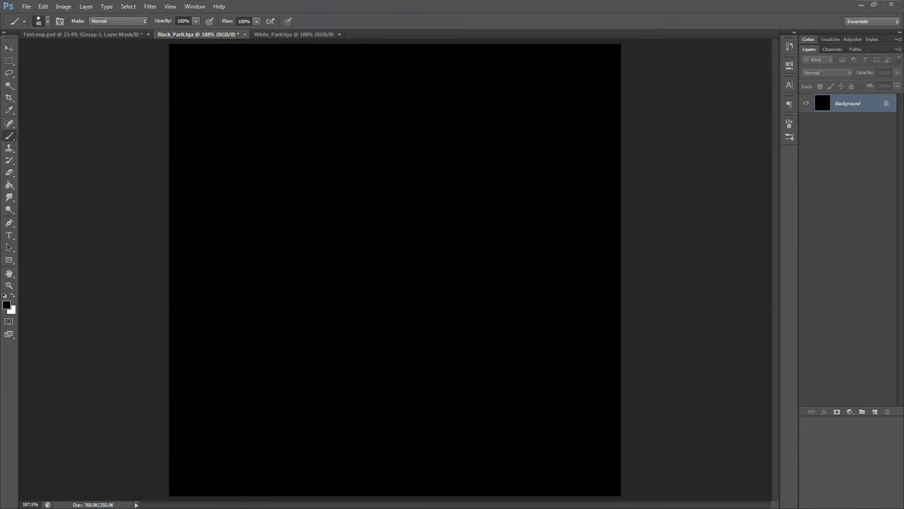
- Switch to Unity, select the Flame particle system under Flaming Cube, and frame it closely in the scene view
key(alt+Tab)
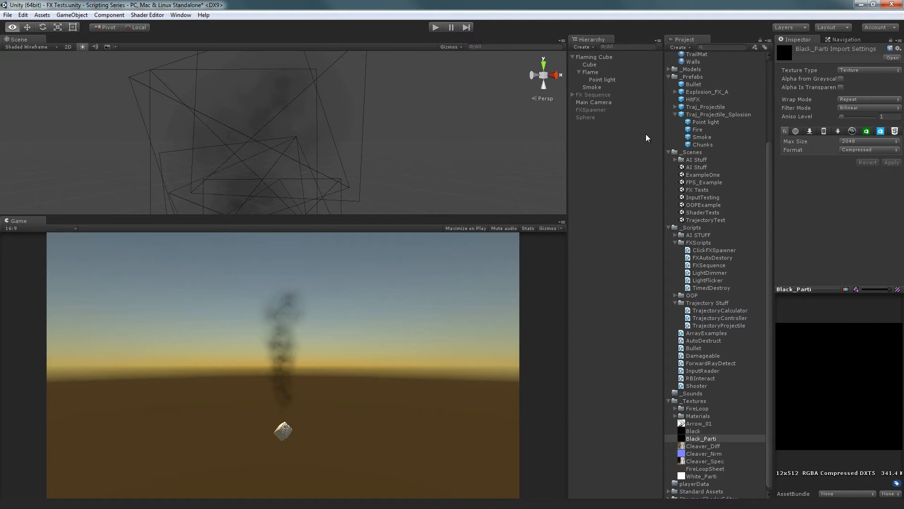
click(598, 87)
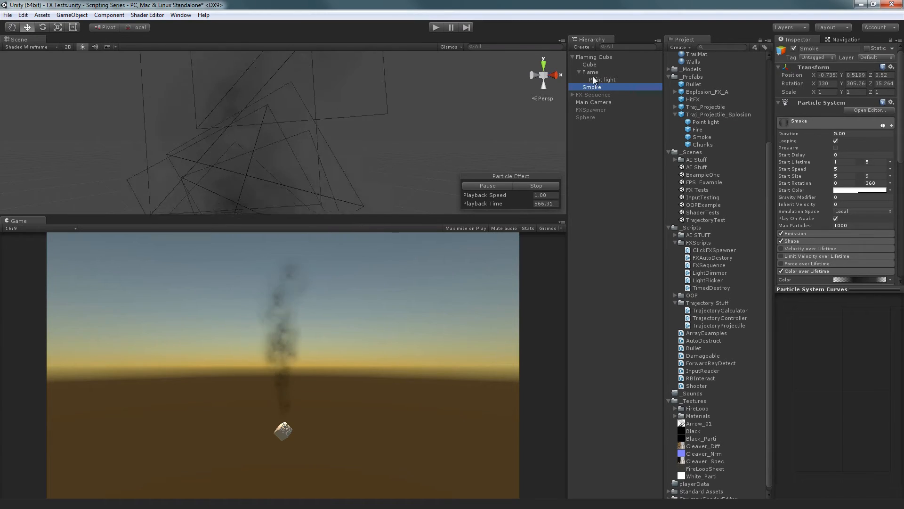
click(596, 71)
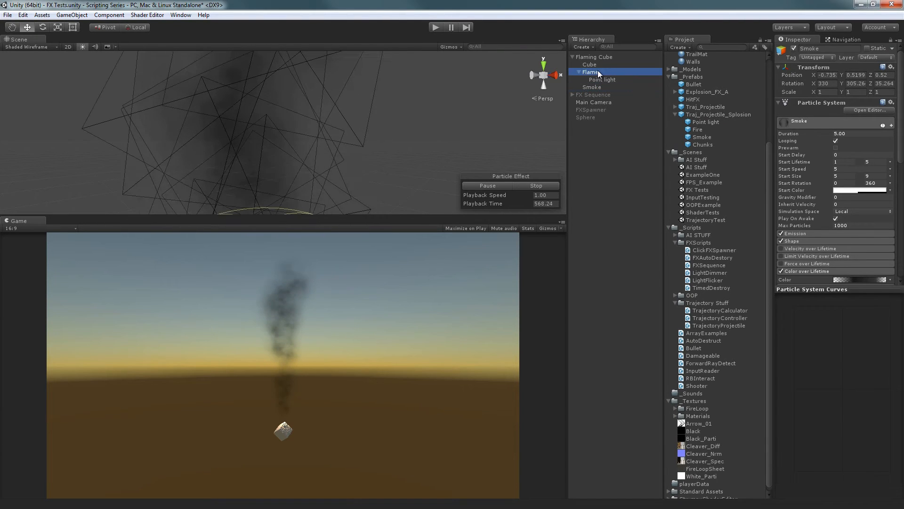
key(f)
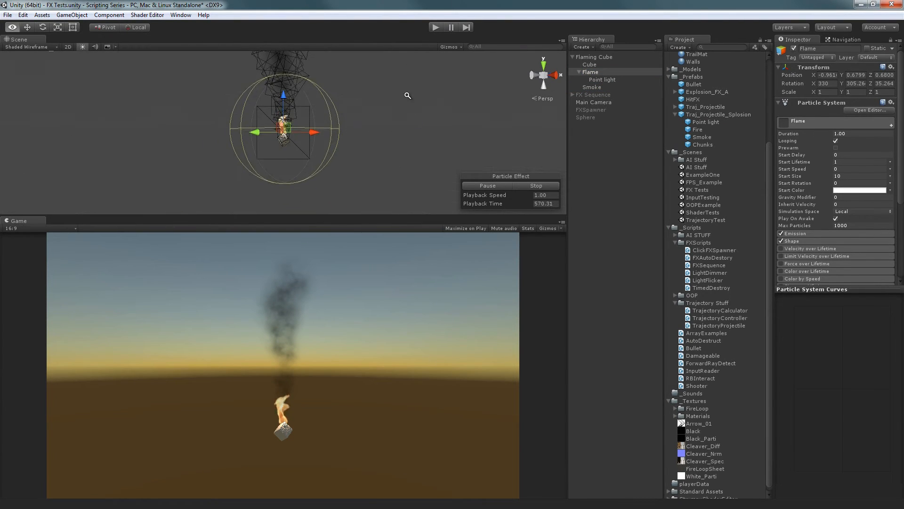
alt+right_drag(406, 93, 400, 475)
alt+right_drag(313, 172, 366, 212)
alt+drag(391, 101, 348, 145)
- Check the Smoke emitter briefly, reselect Flame, and enlarge the Scene view to show the flame and cube
click(598, 85)
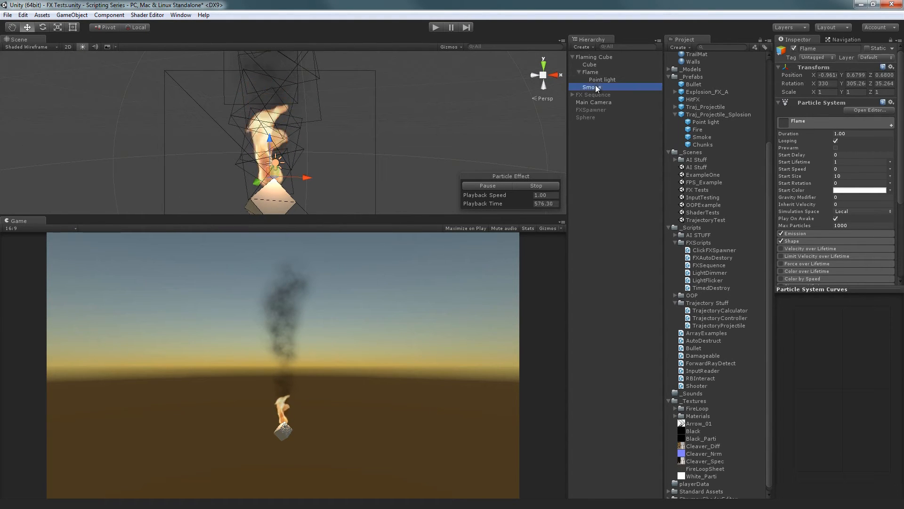
click(598, 72)
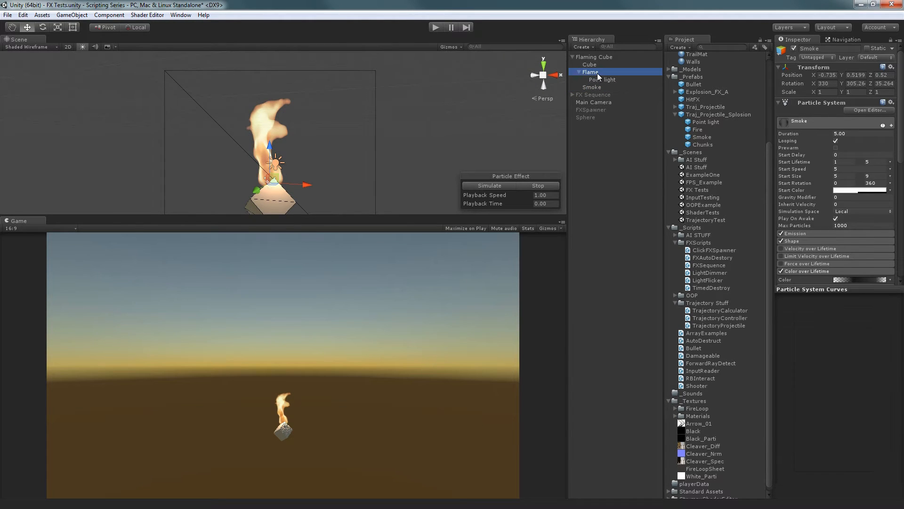
alt+drag(393, 111, 369, 101)
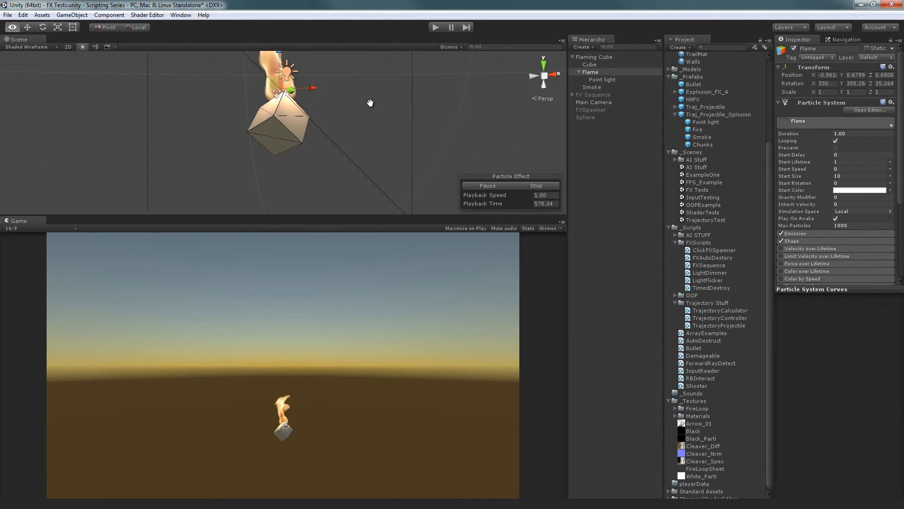
drag(382, 215, 347, 208)
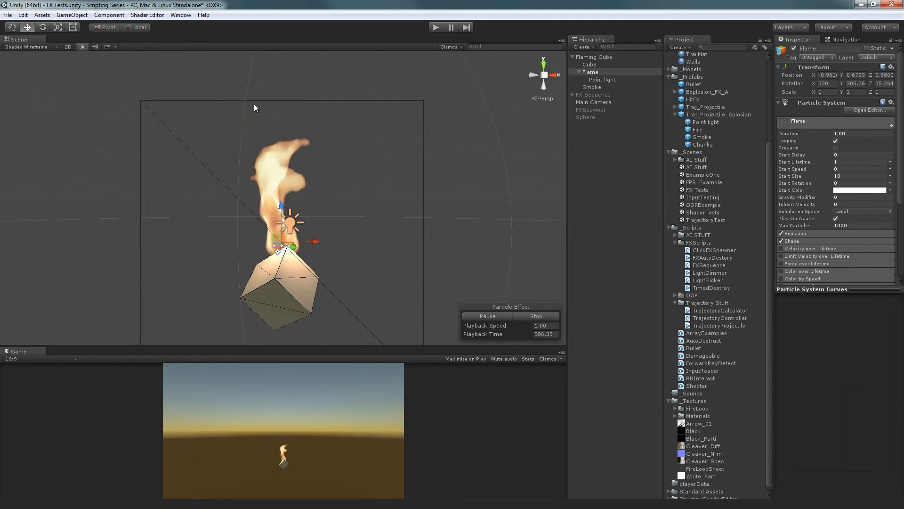
alt+drag(358, 250, 332, 232)
- Set the Flame particle system's Duration and Start Lifetime to 2
scroll(831, 165, down, 3)
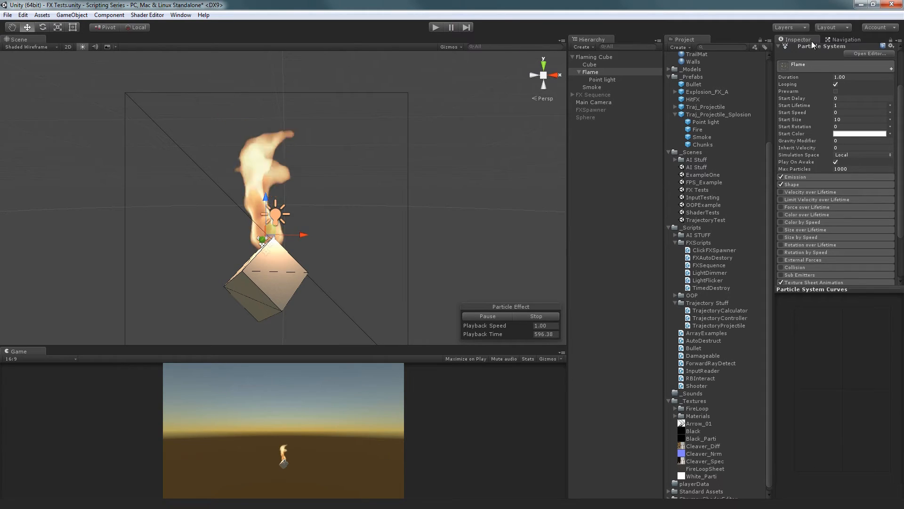
scroll(823, 111, up, 2)
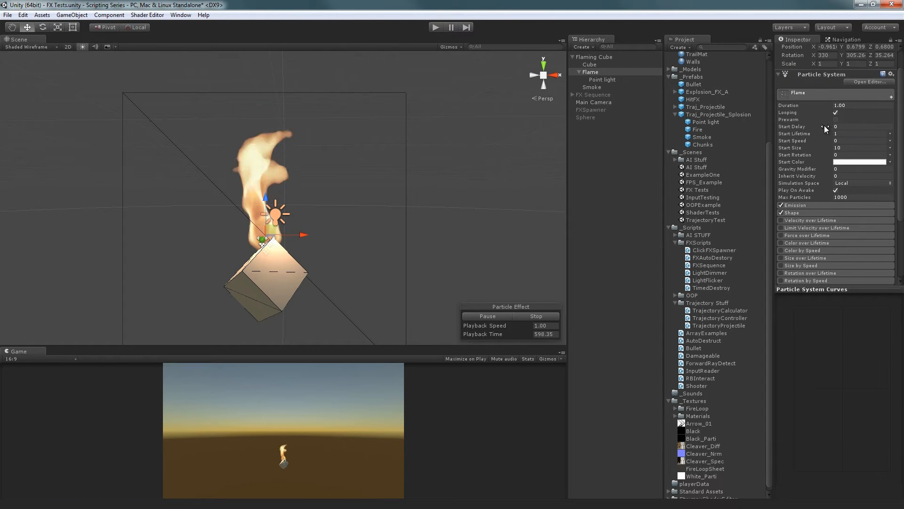
click(846, 106)
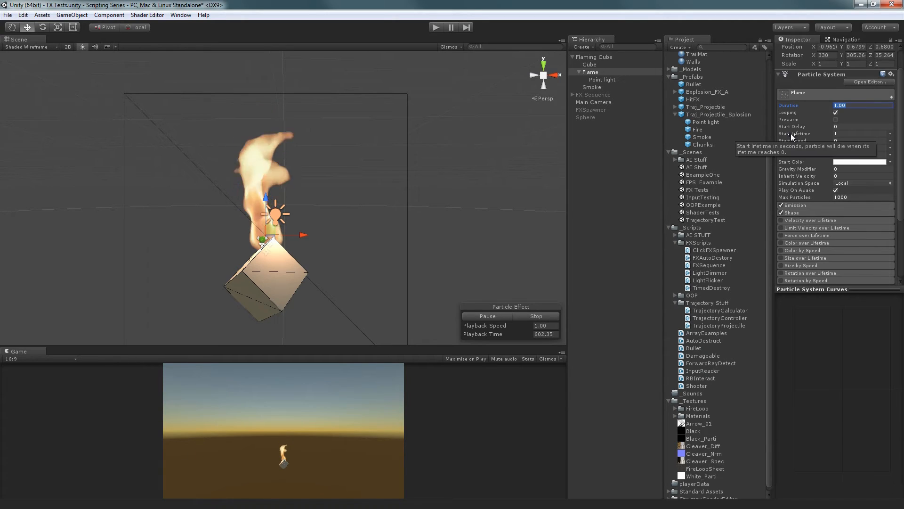
text(2)
key(Return)
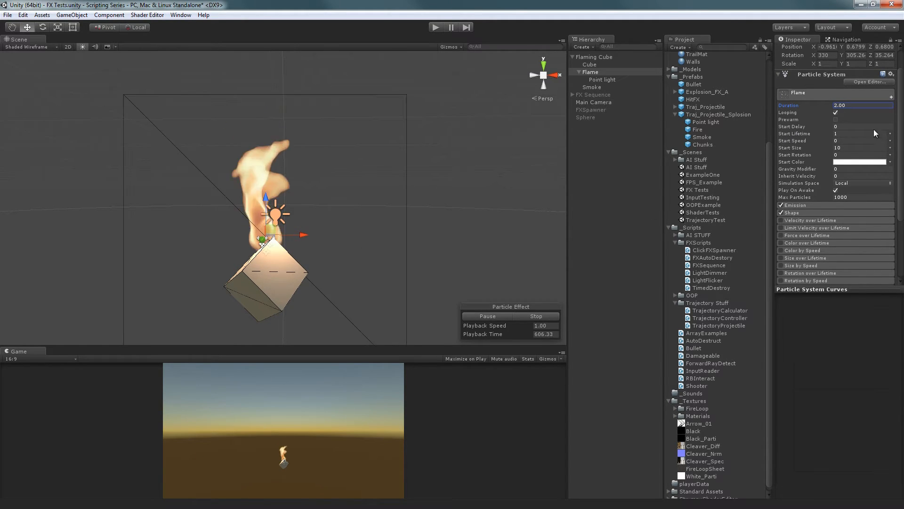
click(855, 104)
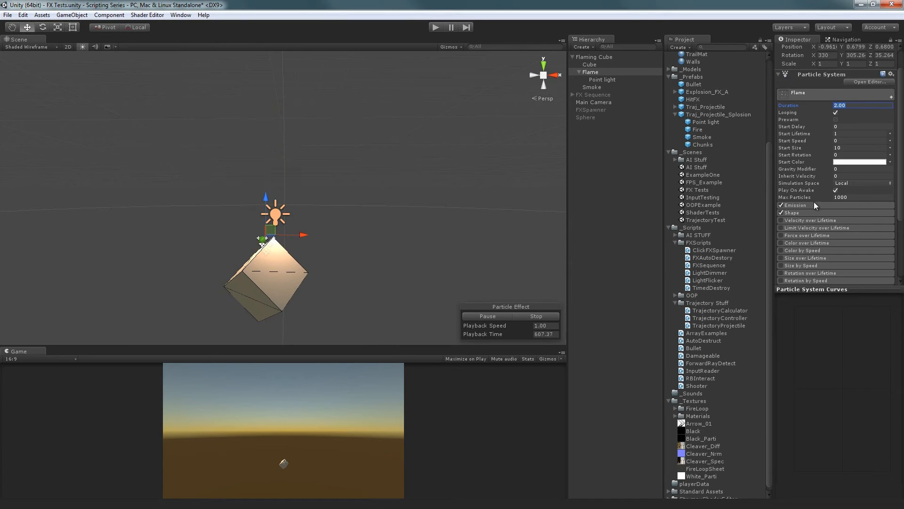
click(846, 133)
text(2)
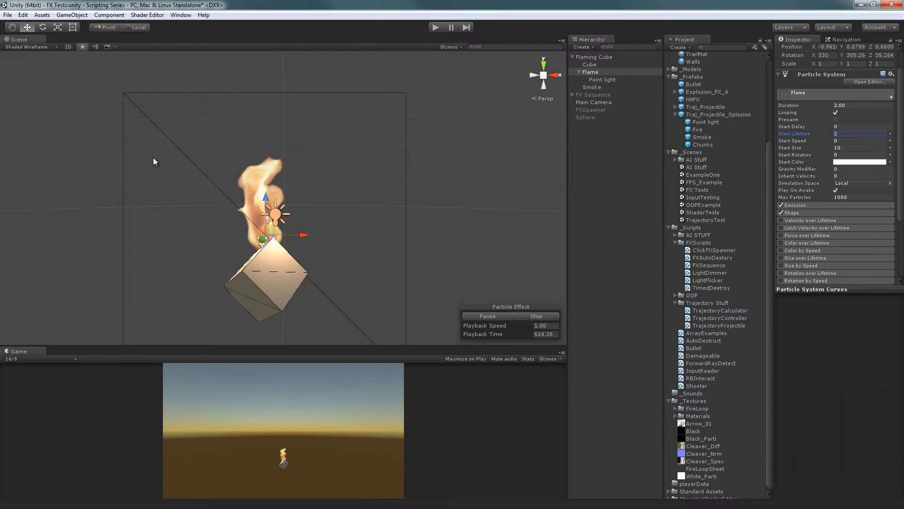
- Set the Flame's Start Lifetime and Duration to 0.5, and switch Prewarm on and back off
click(860, 105)
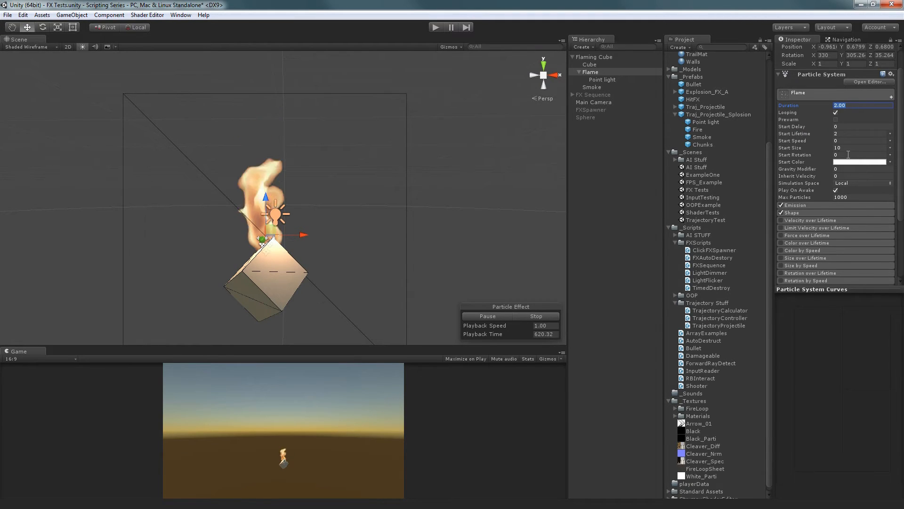
click(850, 131)
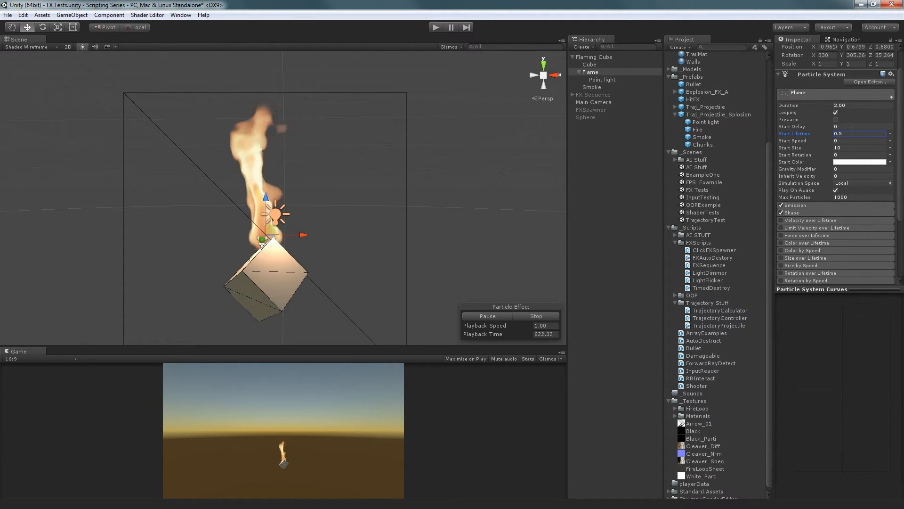
text(0.50.5)
key(Return)
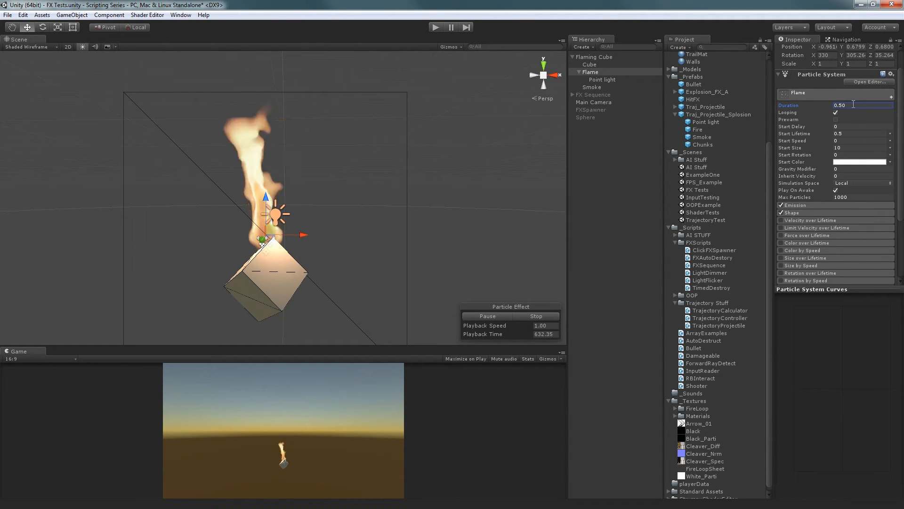
click(836, 120)
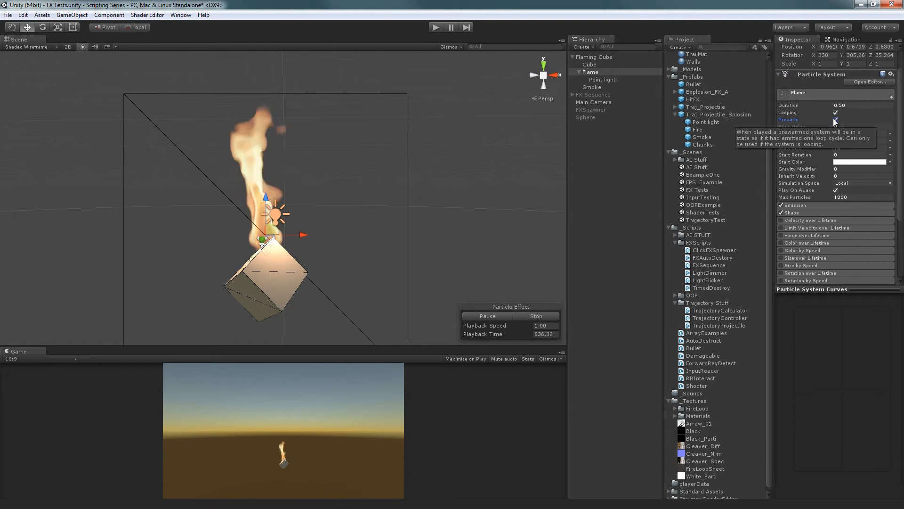
click(834, 119)
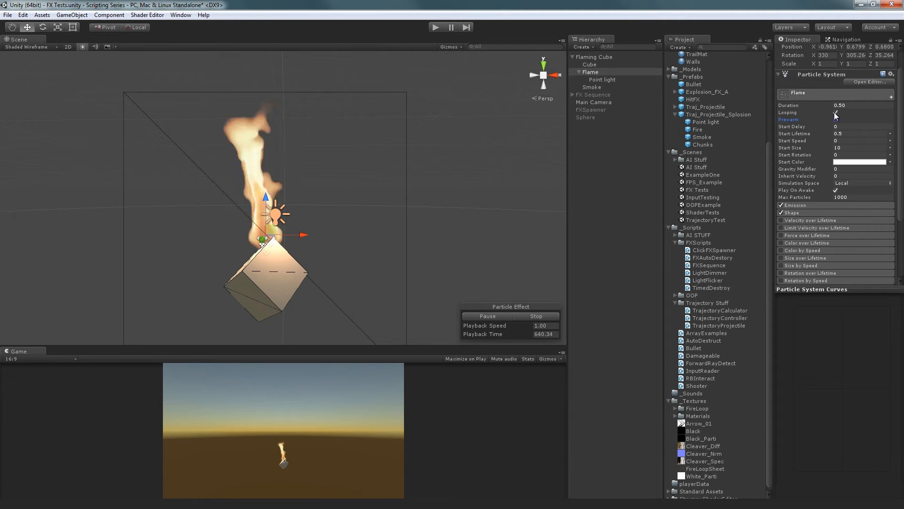
- Expand the Flame's Emission and Shape modules and look over the available emitter shapes, keeping Sphere
click(803, 204)
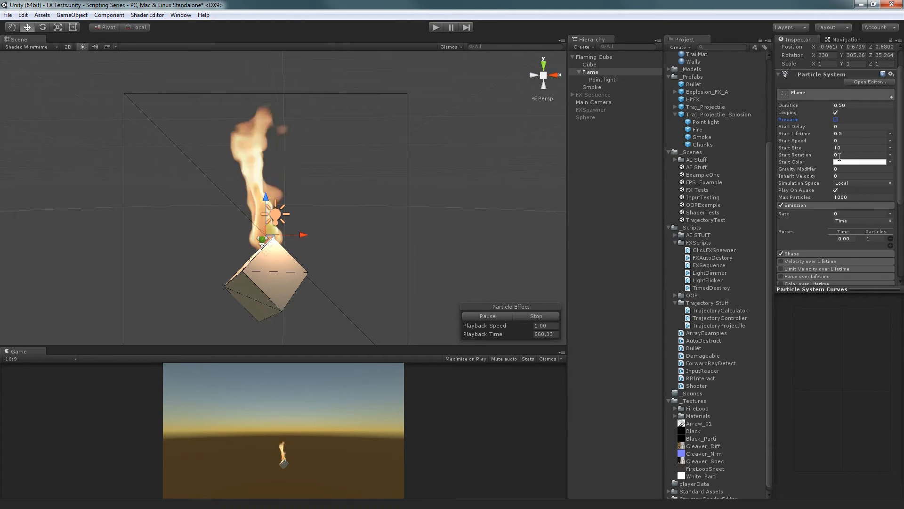
click(801, 255)
scroll(863, 233, down, 2)
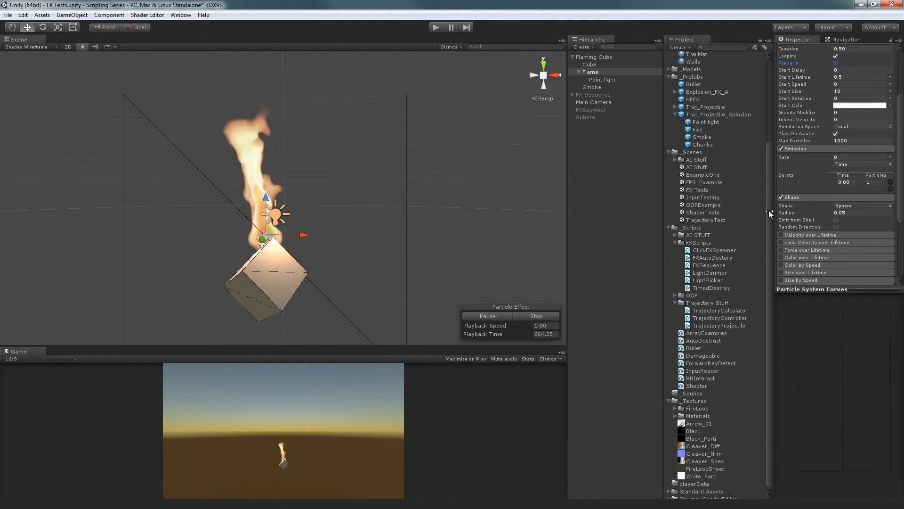
click(855, 206)
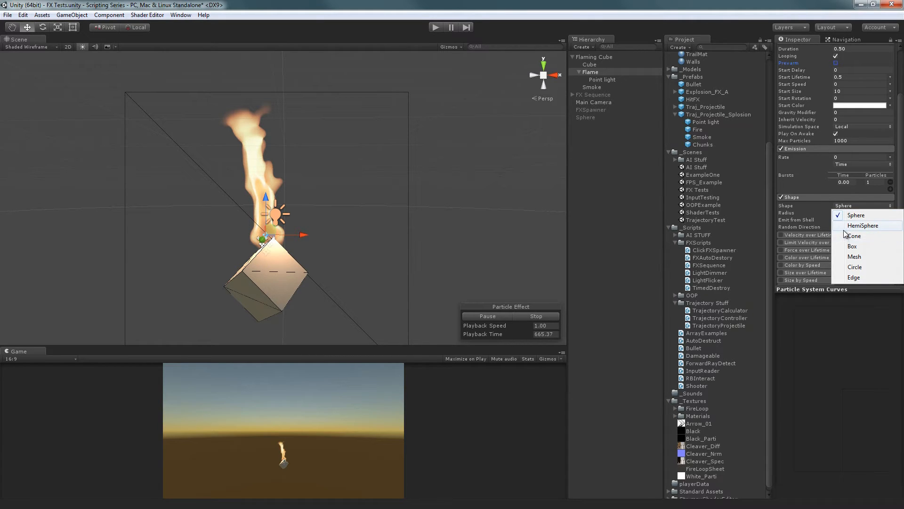
click(673, 14)
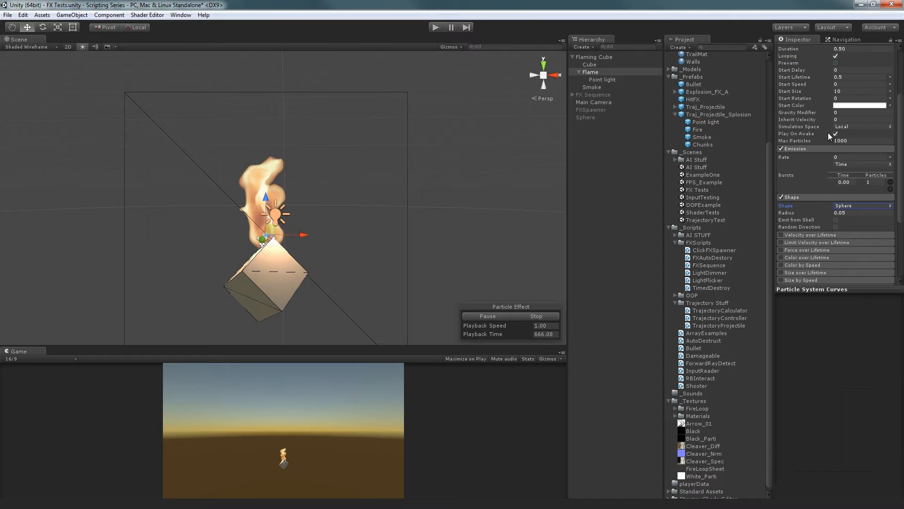
- Try radii of 0.01 and 0.05 for the Flame's sphere emitter shape, and keep 0.01
click(856, 214)
text(0.01)
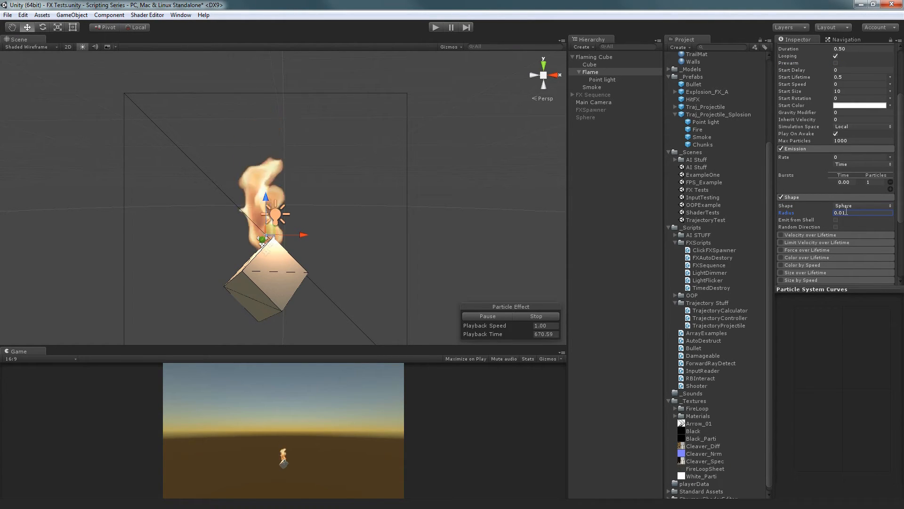
key(BackSpace)
text(5)
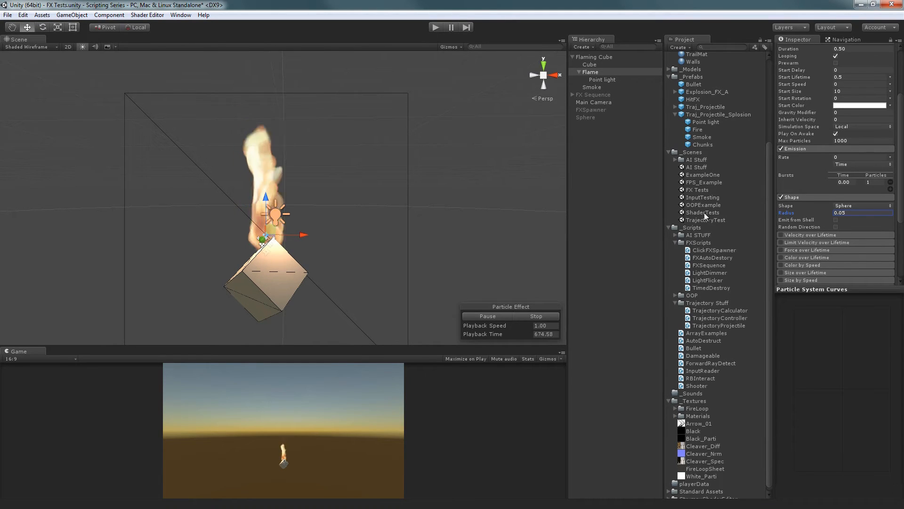
click(856, 212)
text(0.01)
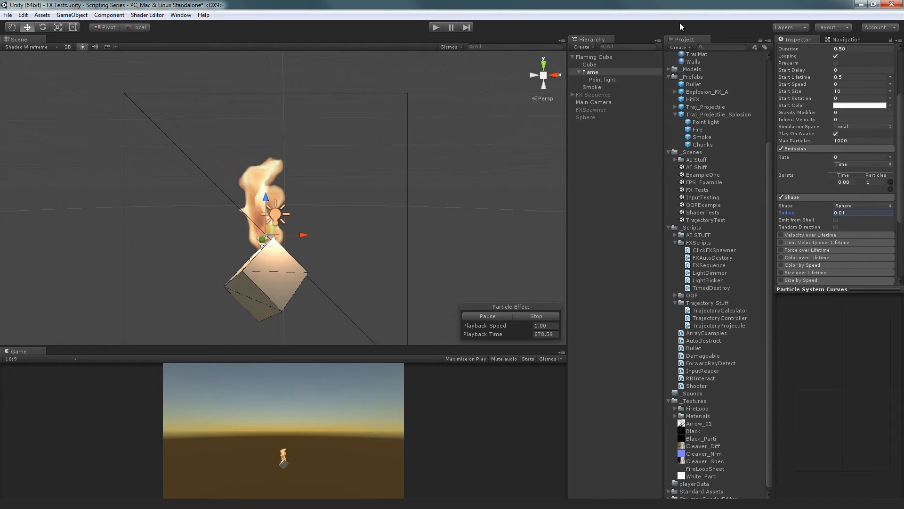
key(Return)
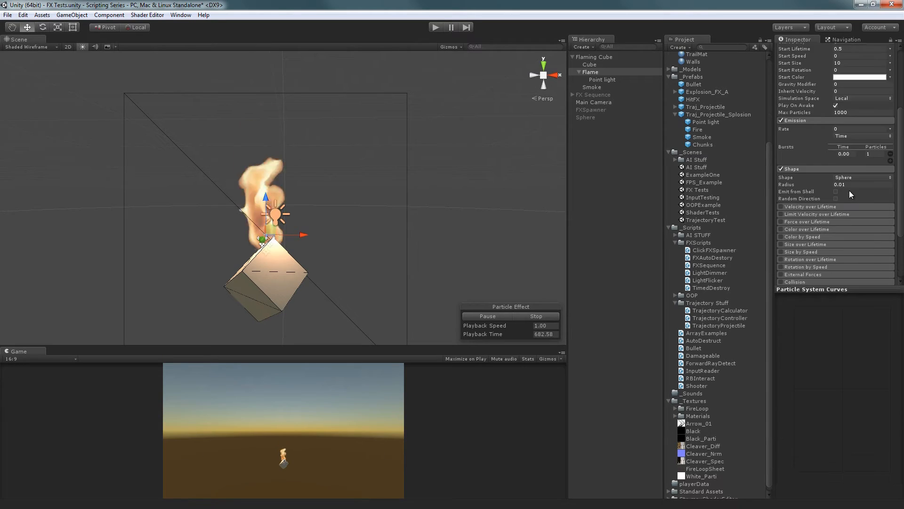
- Try Start Size as Random Between Two Constants for the Flame, and return it to a Constant of 10
scroll(846, 188, down, 3)
scroll(824, 171, up, 5)
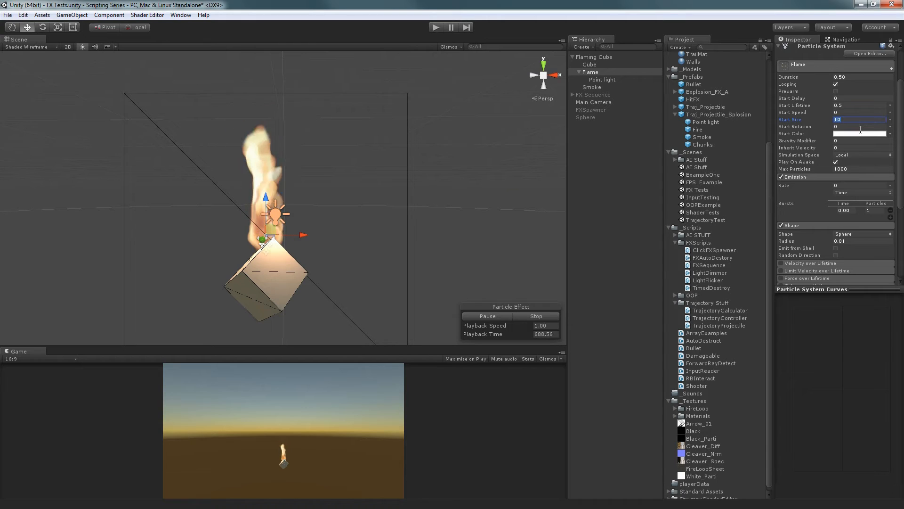
click(846, 120)
text(5)
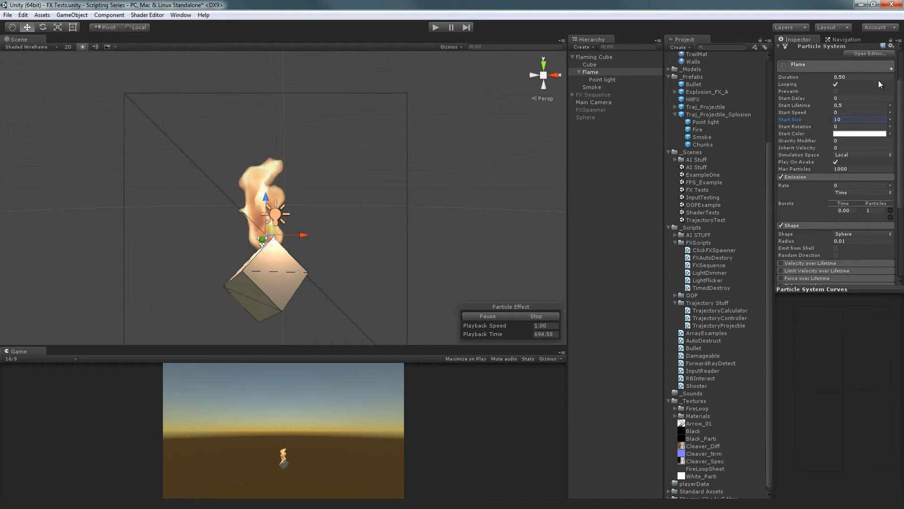
click(891, 120)
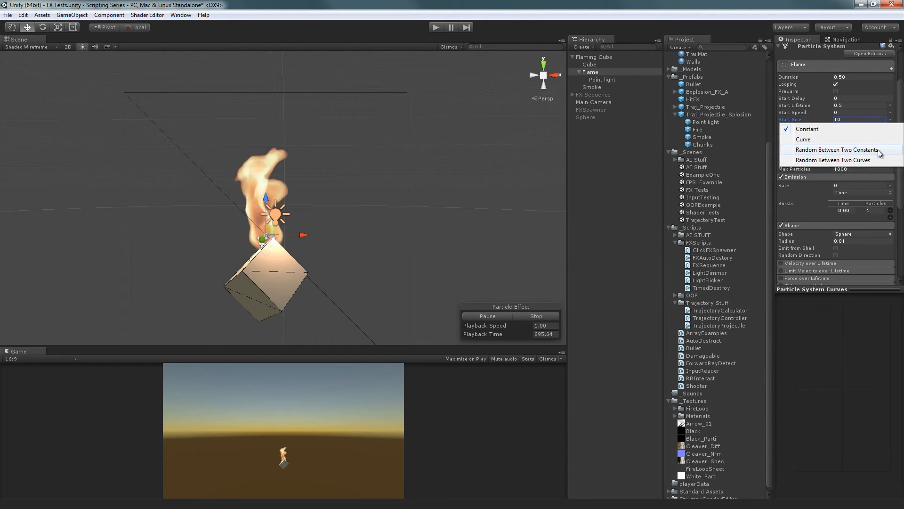
click(878, 148)
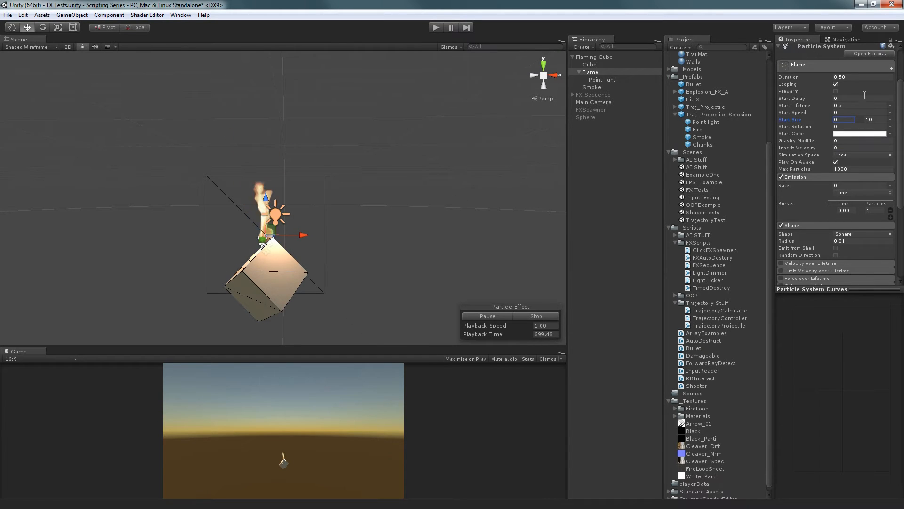
click(889, 120)
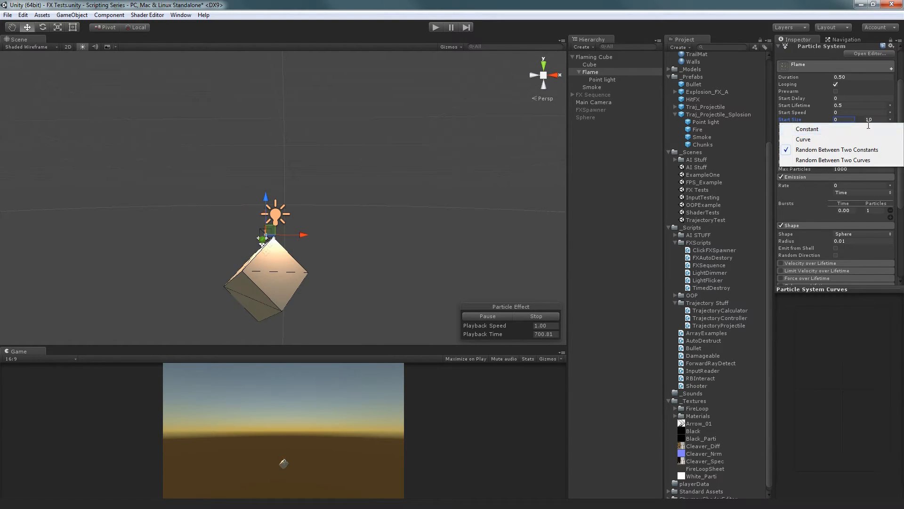
click(854, 128)
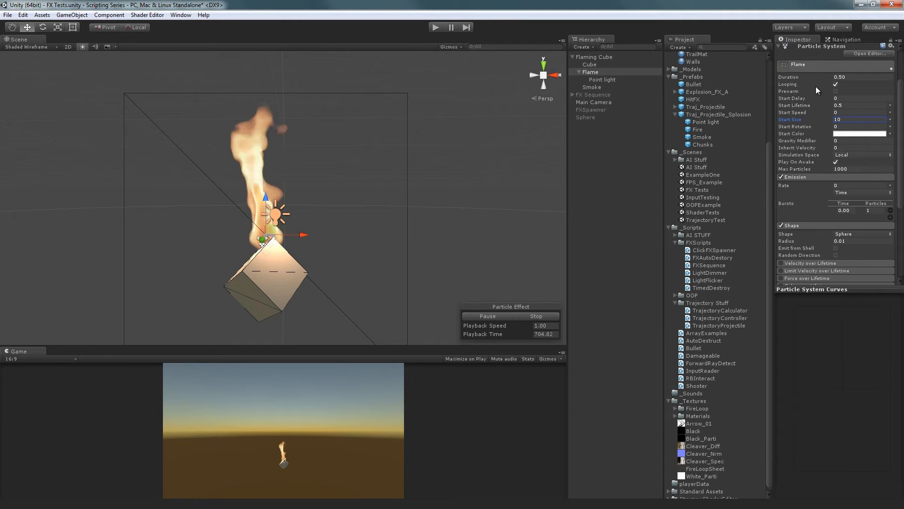
- Try another Start Rotation and a cyan Start Color for the Flame, and return them to 0 and white
drag(823, 126, 719, 112)
text(0)
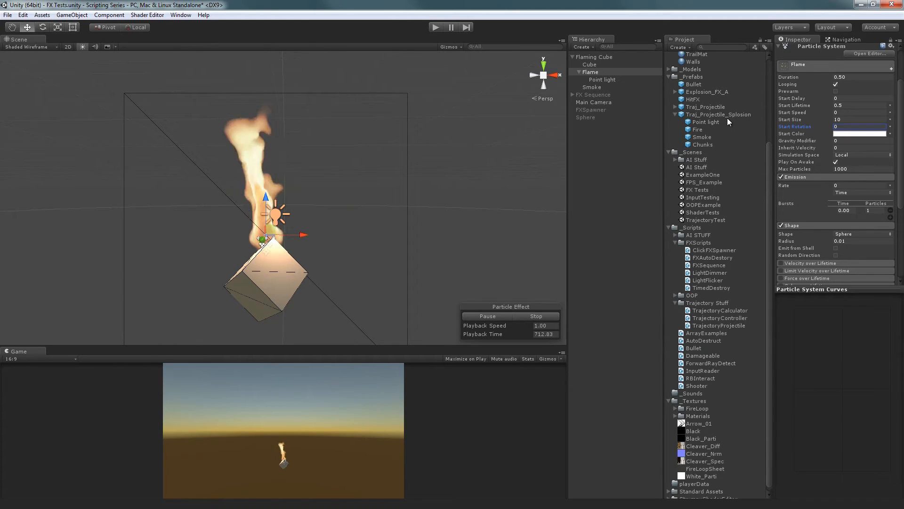
click(843, 135)
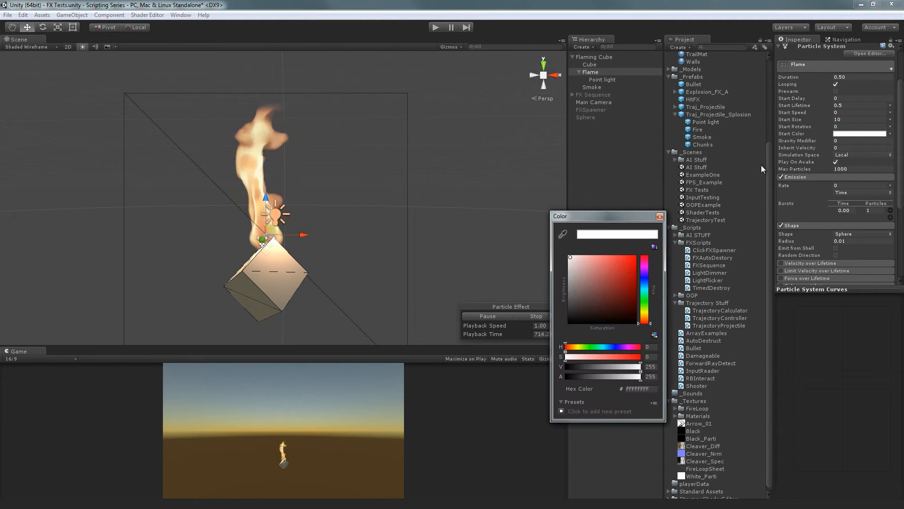
click(644, 290)
drag(635, 286, 635, 257)
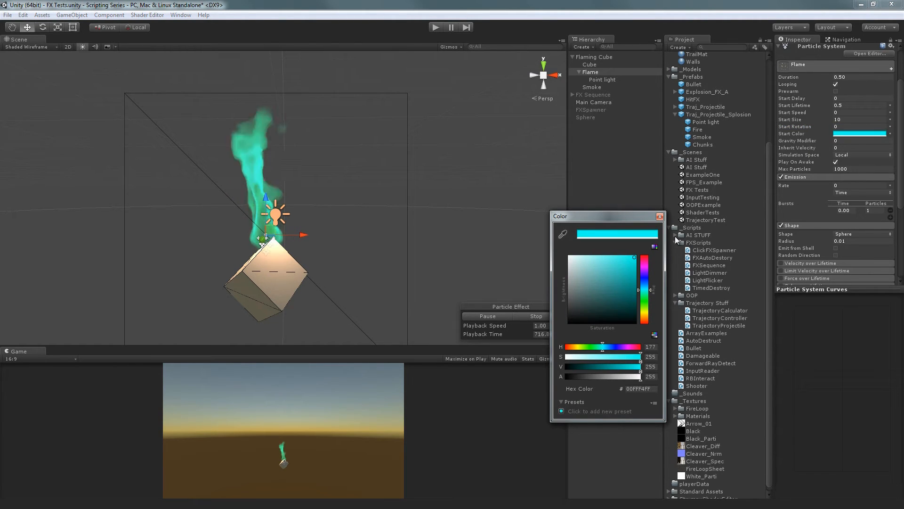
drag(572, 267, 434, 200)
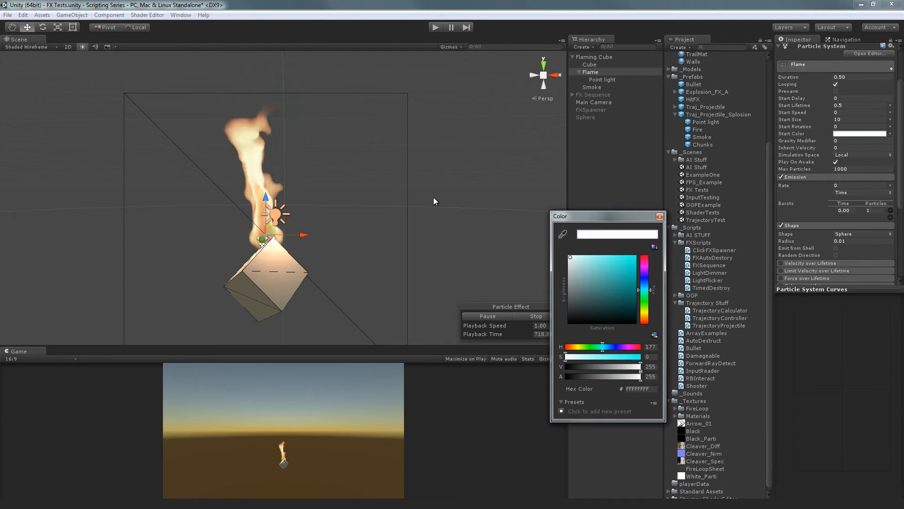
click(659, 217)
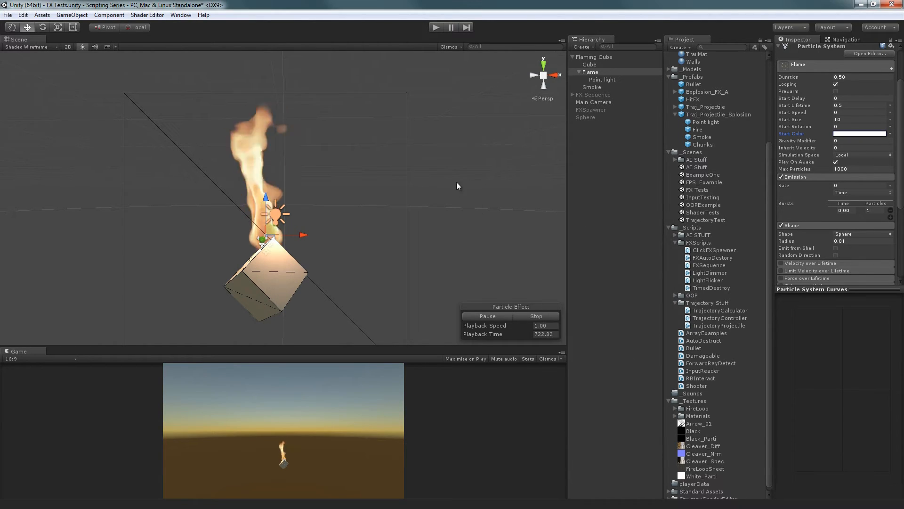
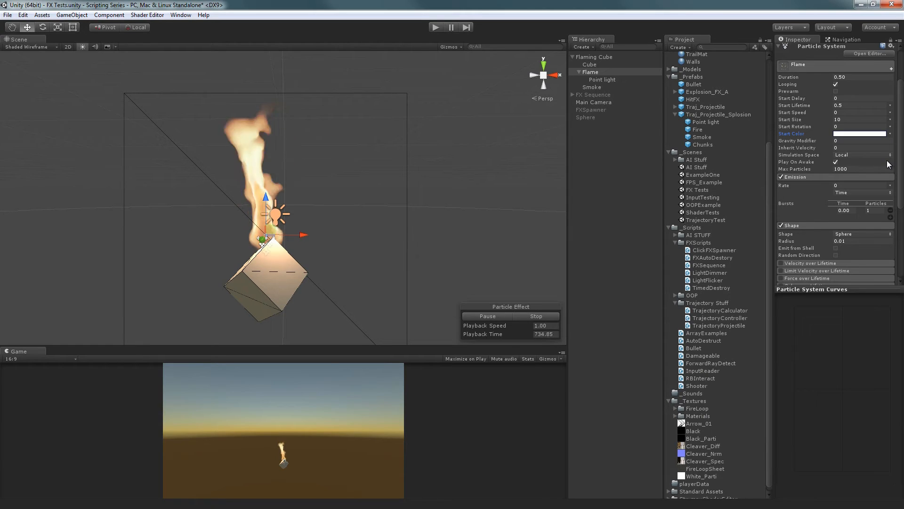
- Compare World and Local Simulation Space by moving the Flame sideways in each, undoing both moves and keeping Local
click(884, 157)
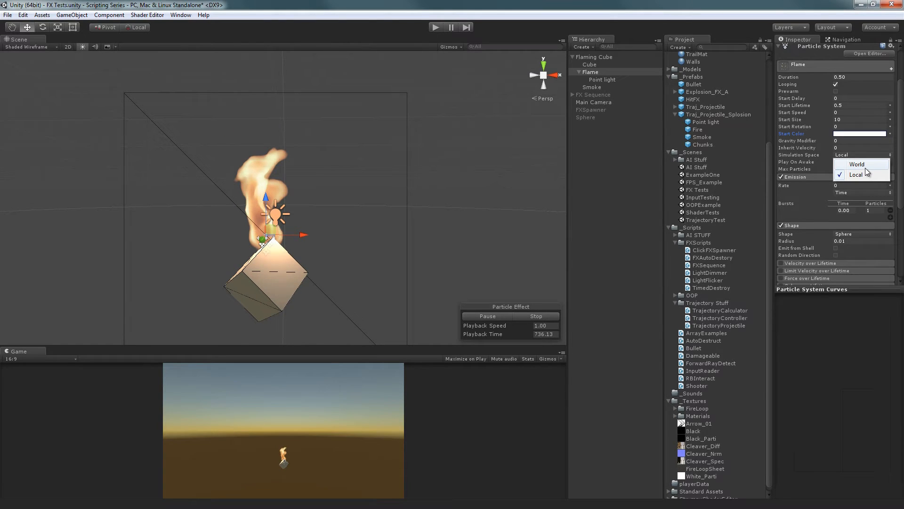
click(857, 164)
drag(303, 234, 490, 188)
key(ctrl+z)
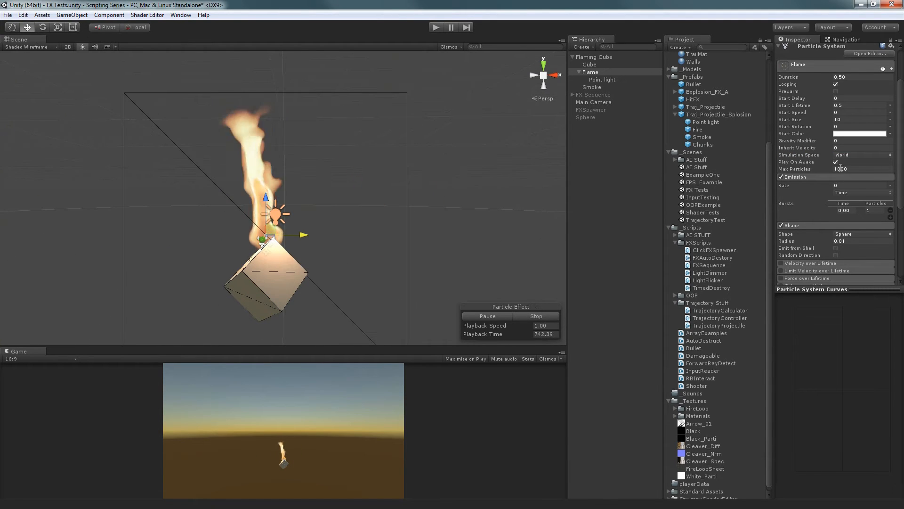
click(852, 156)
click(853, 175)
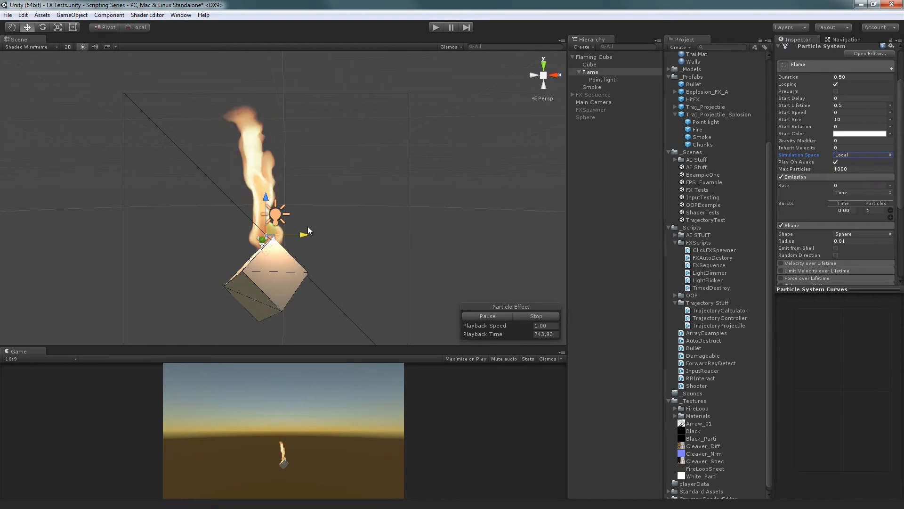
drag(307, 226, 363, 188)
key(ctrl+z)
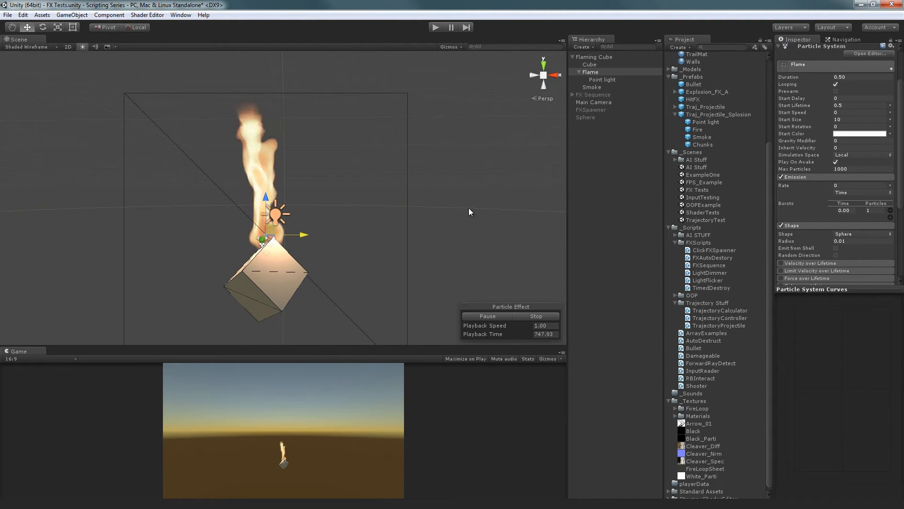
- Collapse the Flame's Emission and Shape modules and expand its Texture Sheet Animation module
scroll(830, 174, down, 3)
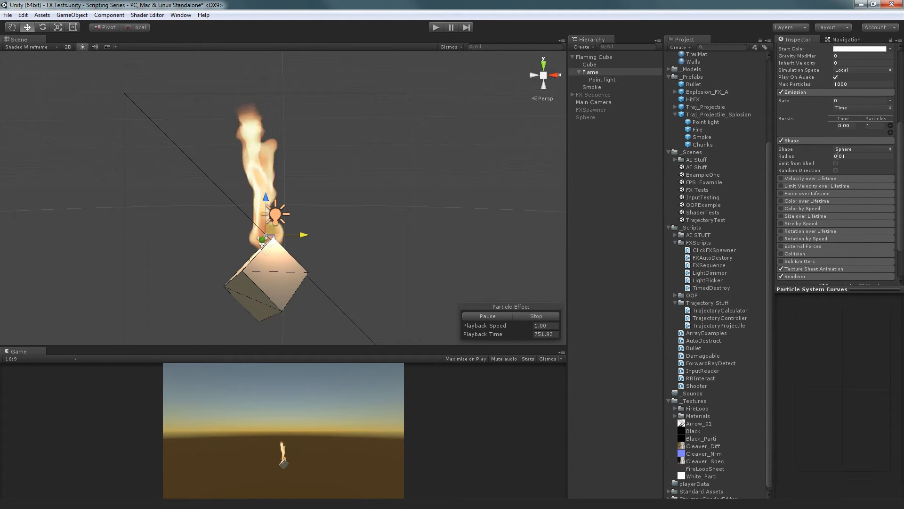
scroll(794, 195, up, 3)
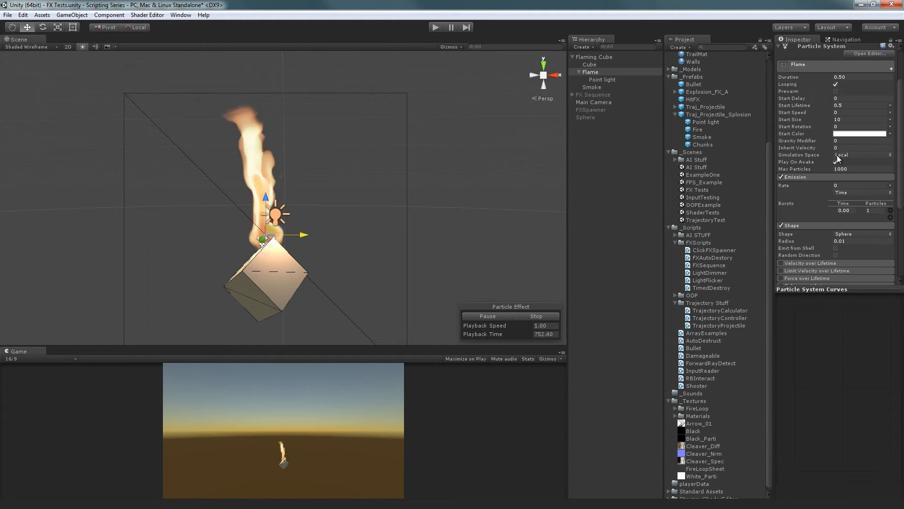
click(807, 176)
click(809, 183)
scroll(824, 175, down, 3)
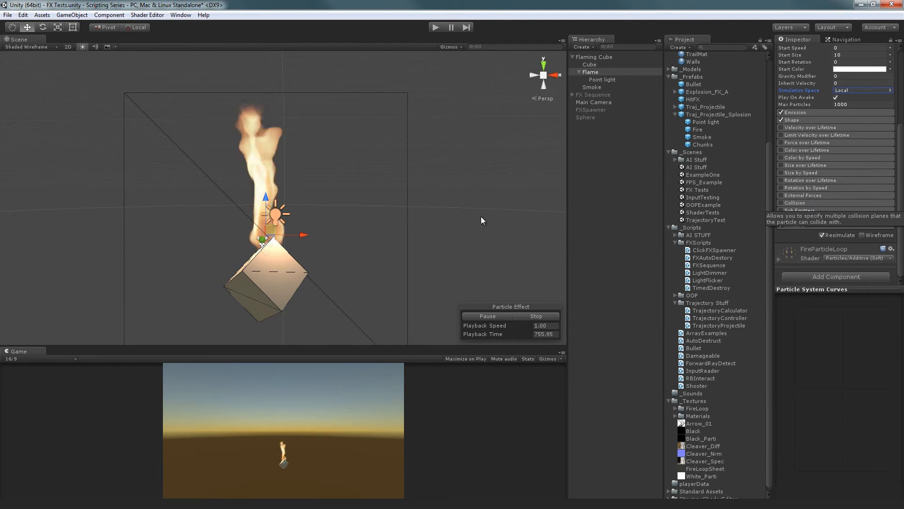
click(821, 218)
scroll(836, 177, down, 1)
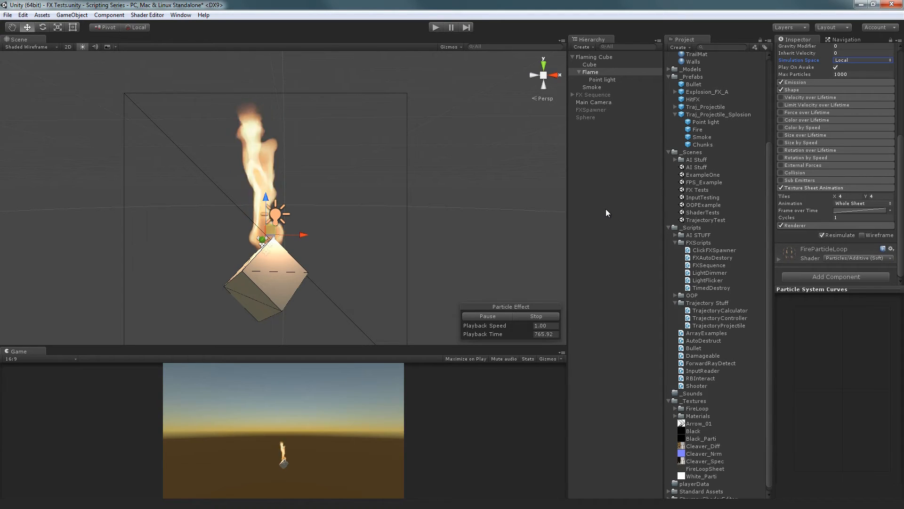
- Look over the Animation options of the Flame's texture sheet, keeping Whole Sheet, and reselect the Flame
click(870, 203)
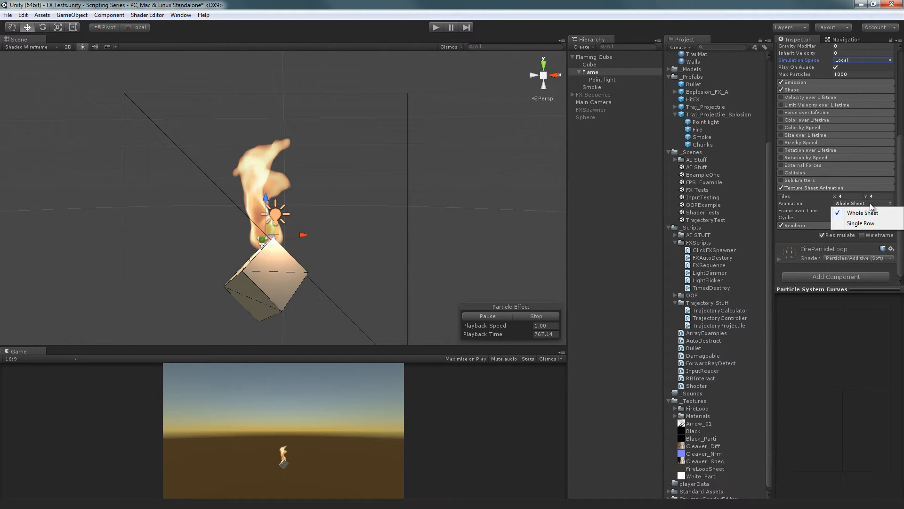
click(572, 184)
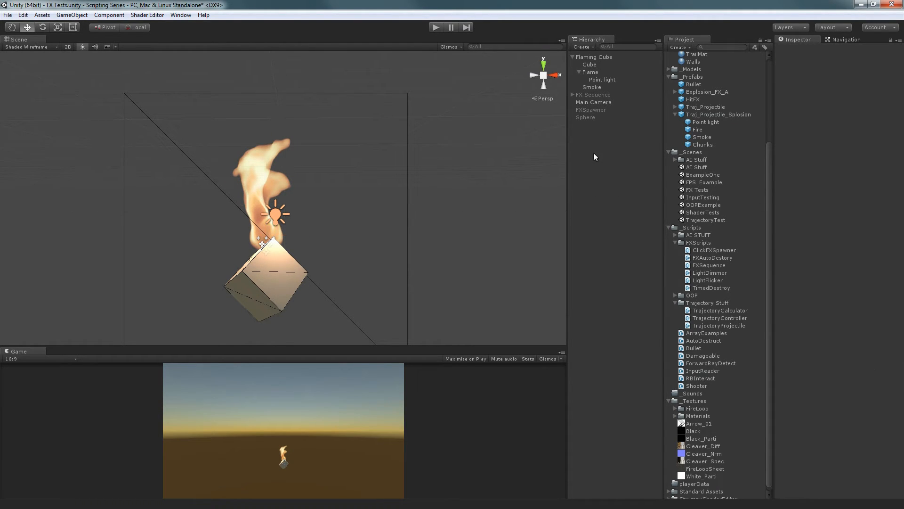
click(592, 73)
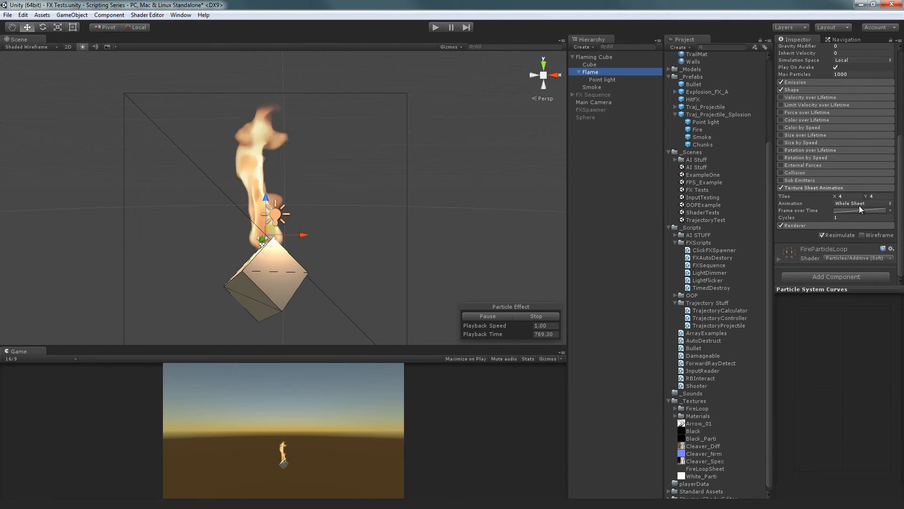
- Open the Flame's Frame over Time curve and try the rising and falling presets, both curved and linear, ending on linear falling
click(881, 211)
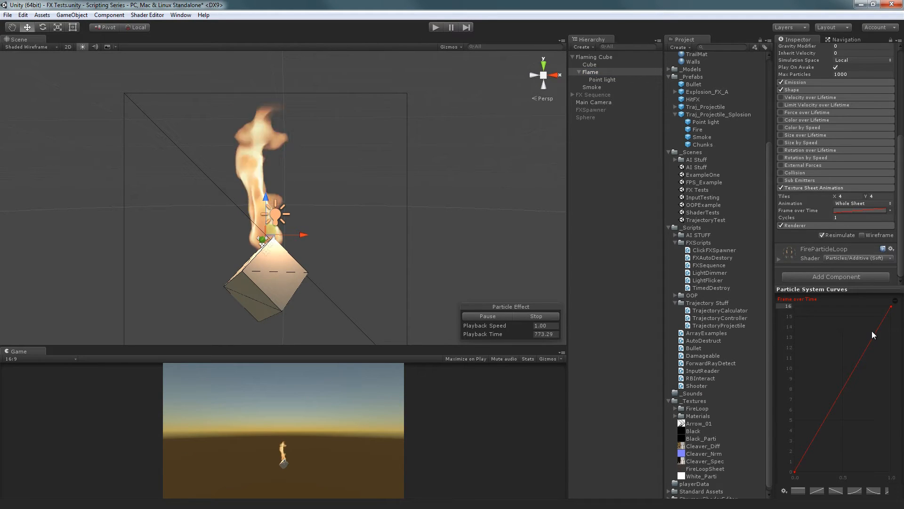
click(854, 490)
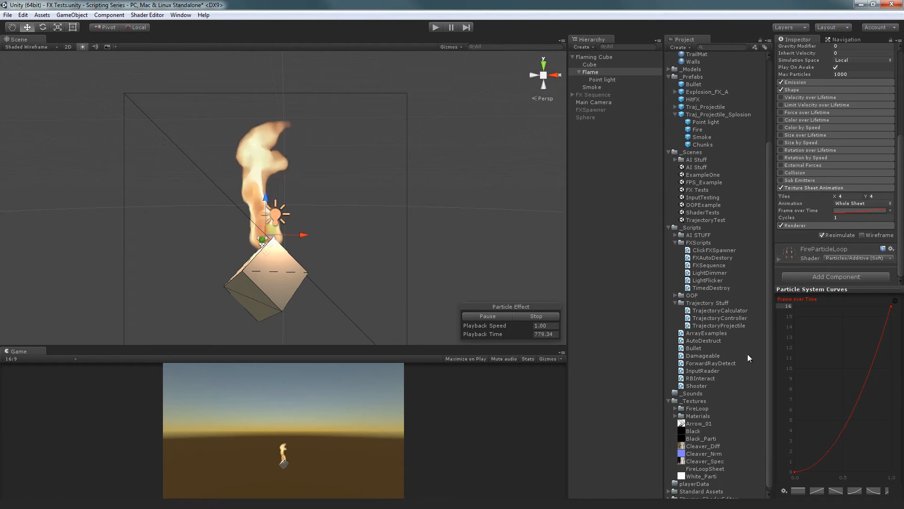
click(818, 491)
click(872, 490)
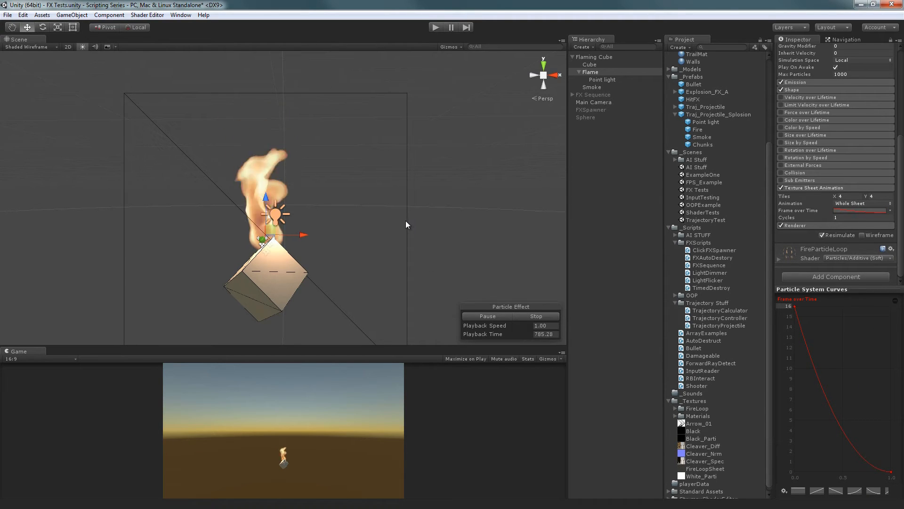
click(839, 492)
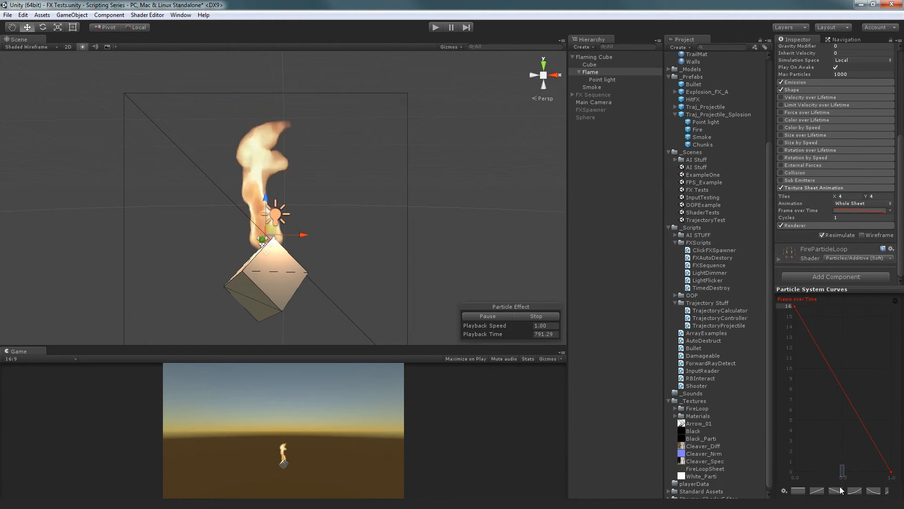
- Reshape the Frame over Time curve to dip to 0 at 0.5 and rise back to 16, and set Start Lifetime and Duration to 2
click(848, 398)
drag(849, 399, 896, 306)
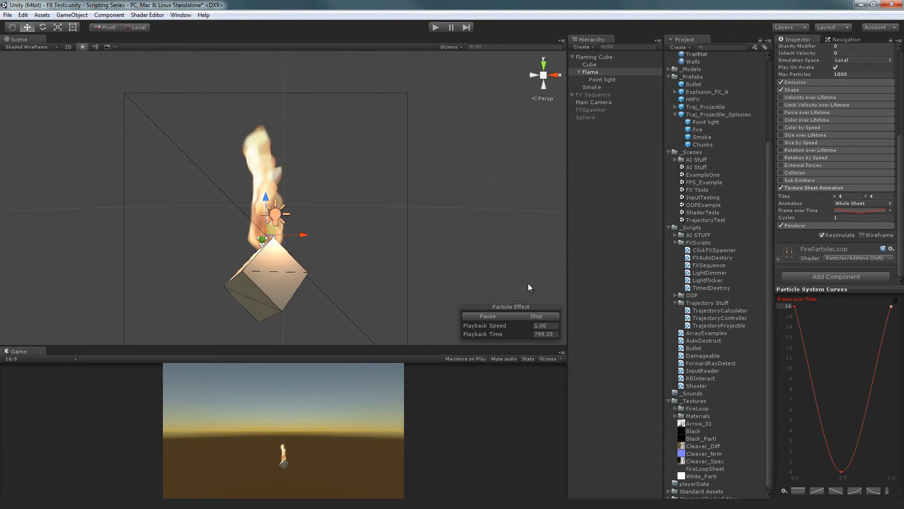
scroll(849, 152, up, 5)
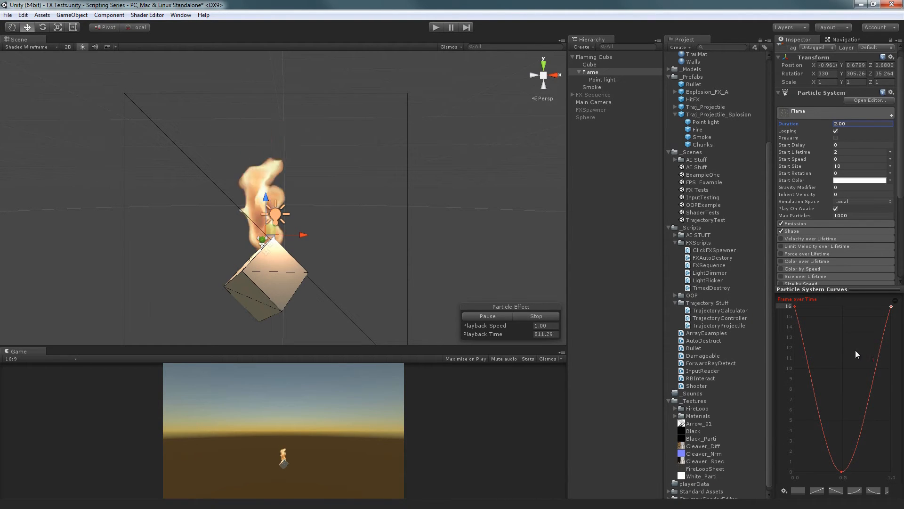
- Set the middle curve key's tangents to Broken and adjust the tangent handles to shape the Frame over Time curve
right_click(841, 470)
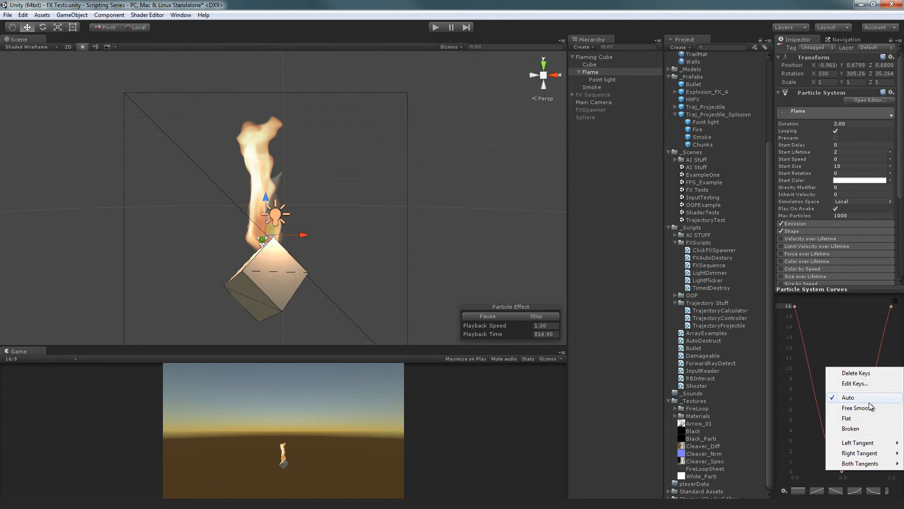
click(859, 429)
drag(864, 471, 834, 443)
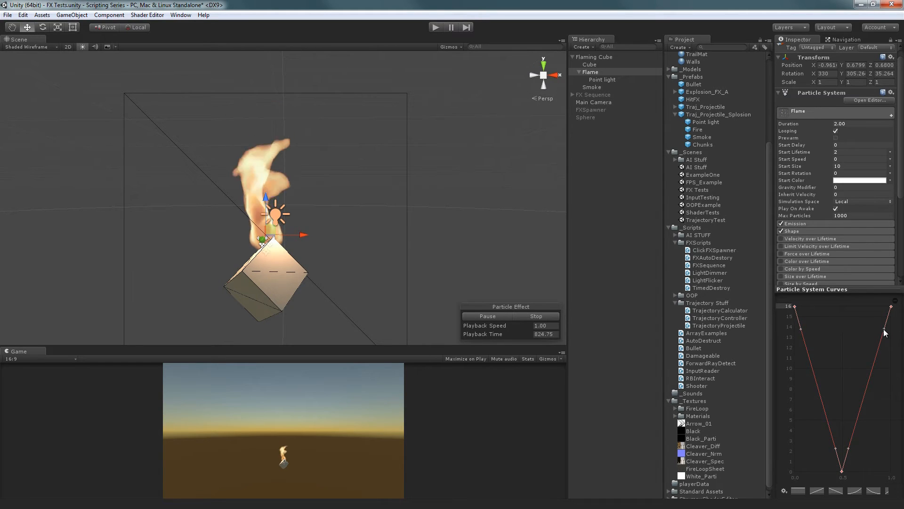
drag(877, 326, 849, 309)
drag(867, 306, 887, 346)
- Apply the linear rising preset to the Frame over Time curve and set the Flame's Duration to 0.5
click(817, 490)
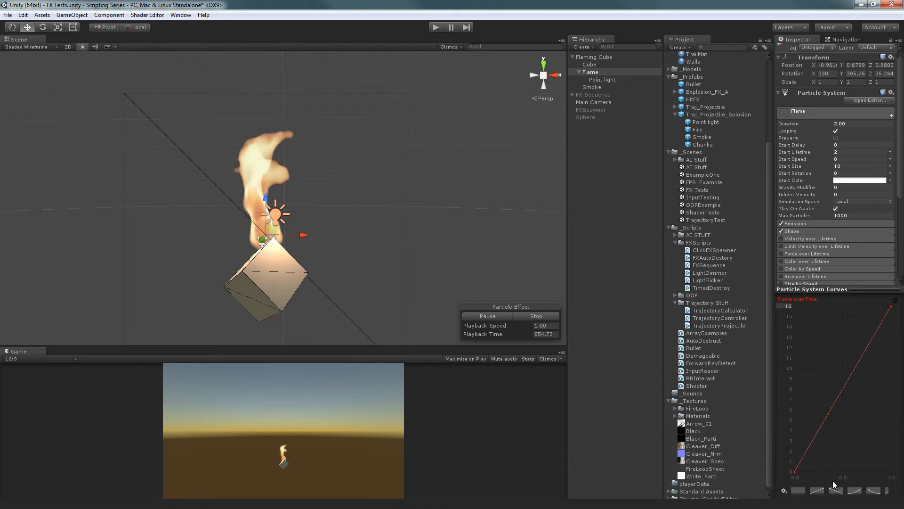
click(860, 125)
text(0.5)
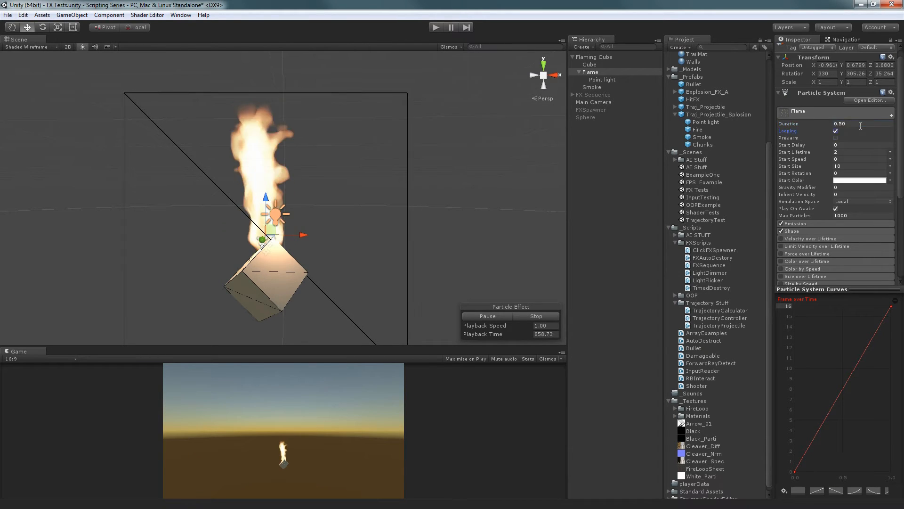
- Set the Flame particle system's Start Lifetime to 0.5
key(Tab)
key(Tab)
text(0.5)
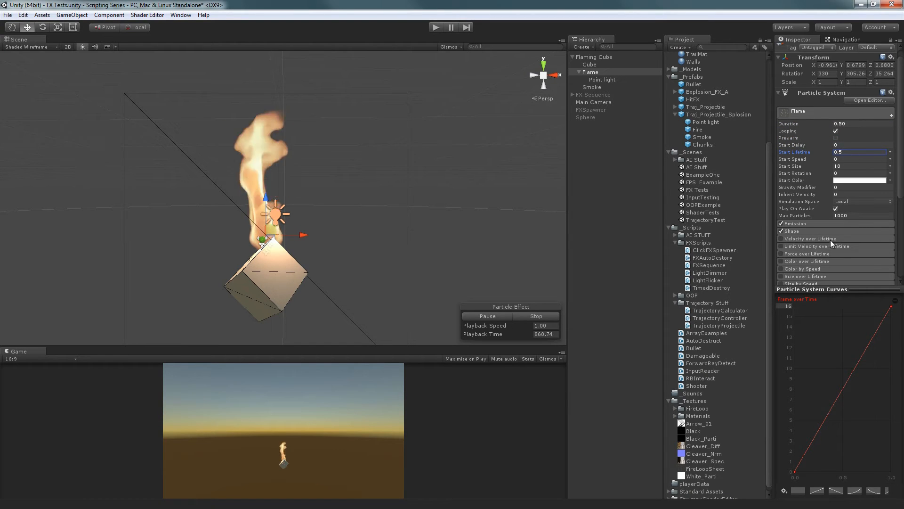
- Try 2 cycles for the Flame's Texture Sheet Animation and return the Cycles value to 1
scroll(840, 253, down, 5)
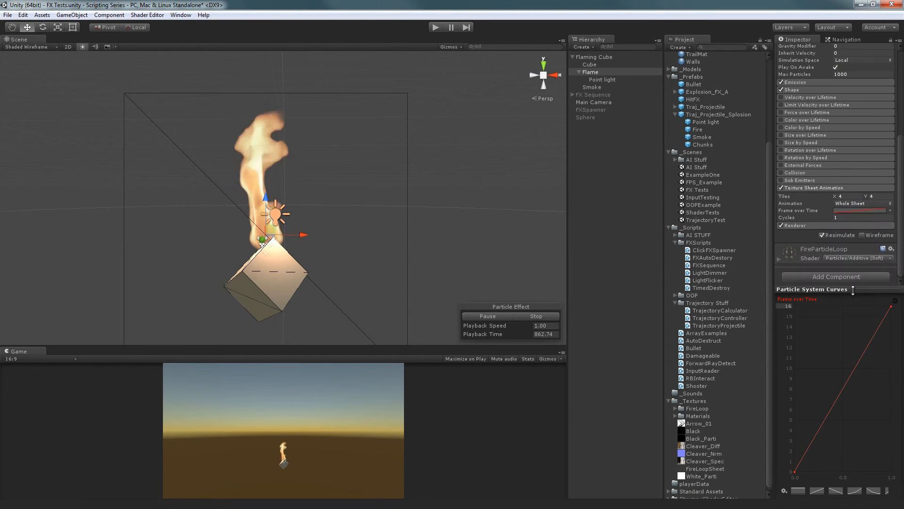
drag(853, 289, 856, 330)
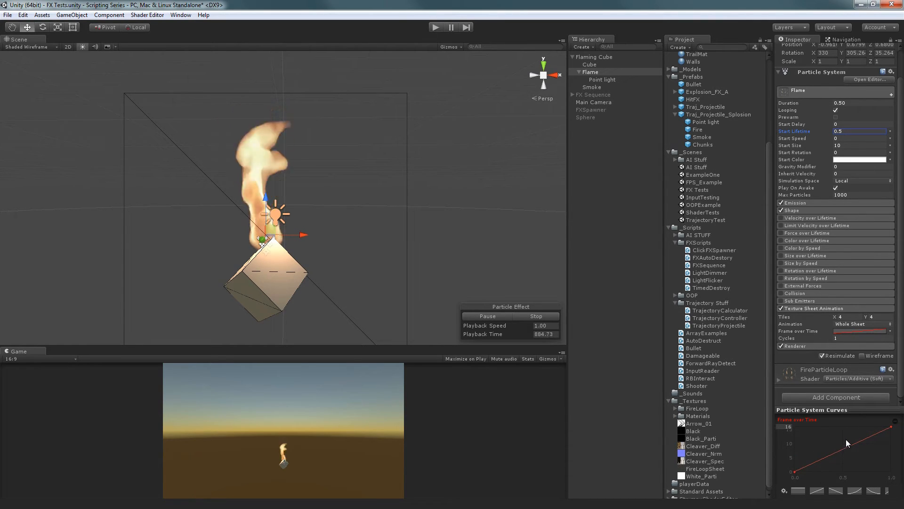
click(853, 336)
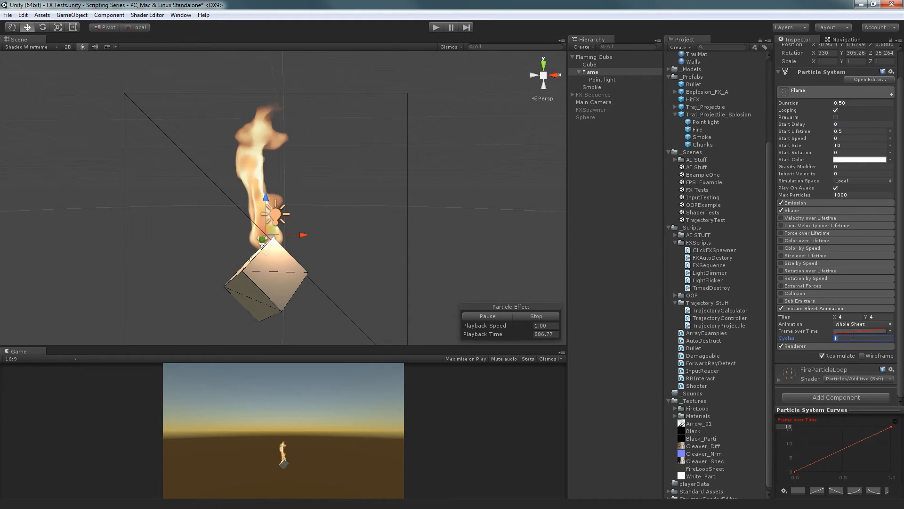
text(2)
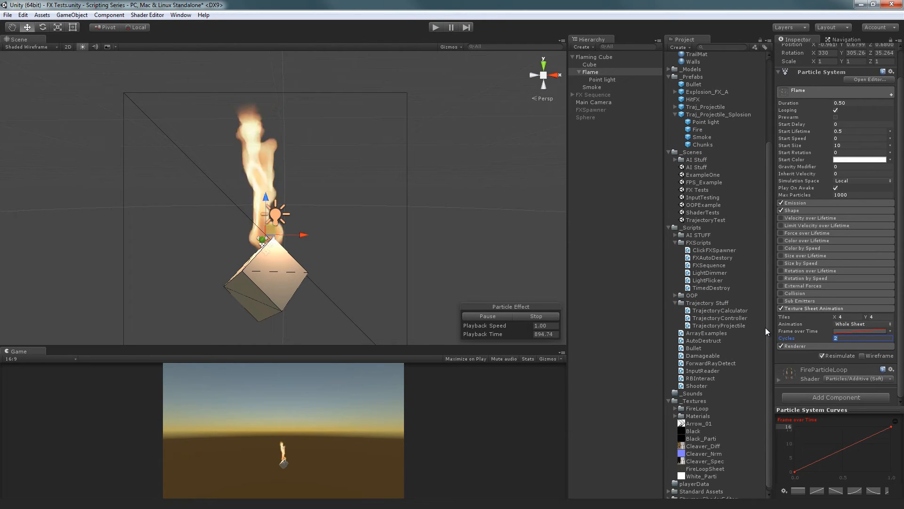
text(1)
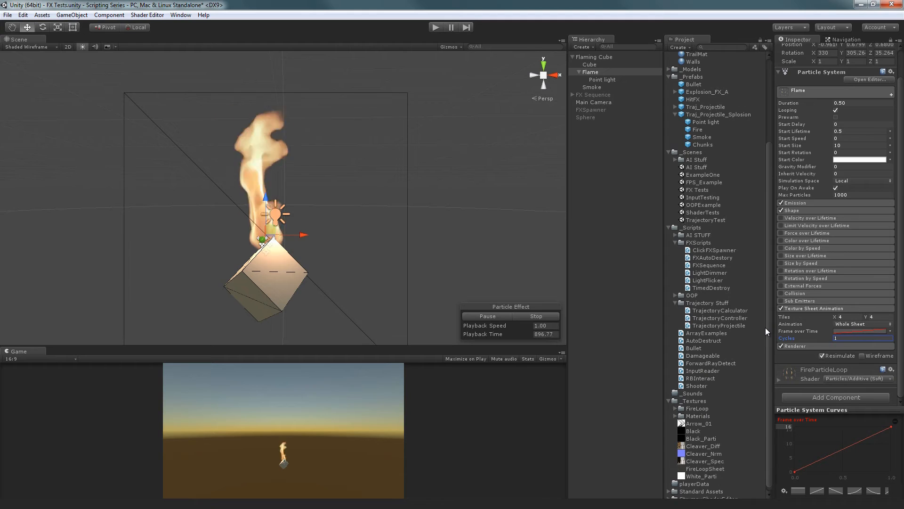
double_click(851, 340)
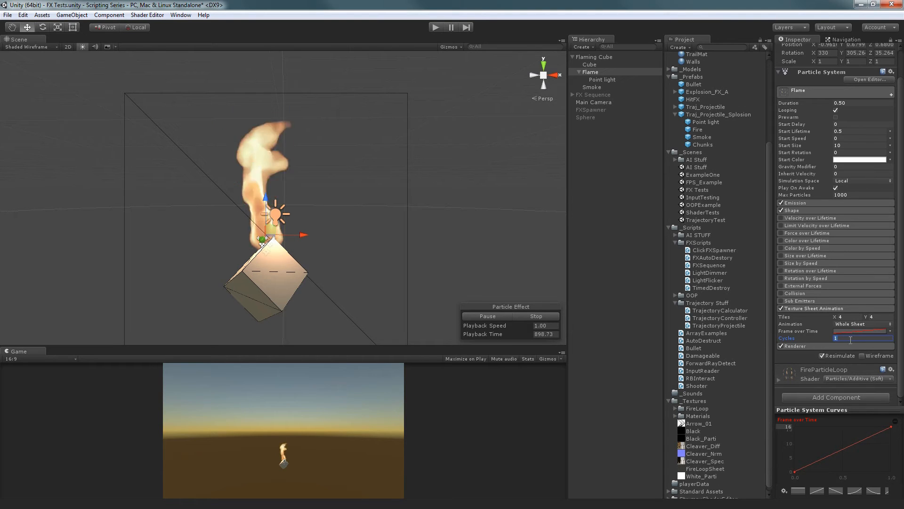
- Try Random Between Two Constants for the Flame's Frame over Time, and switch it to Random Between Two Curves
click(890, 332)
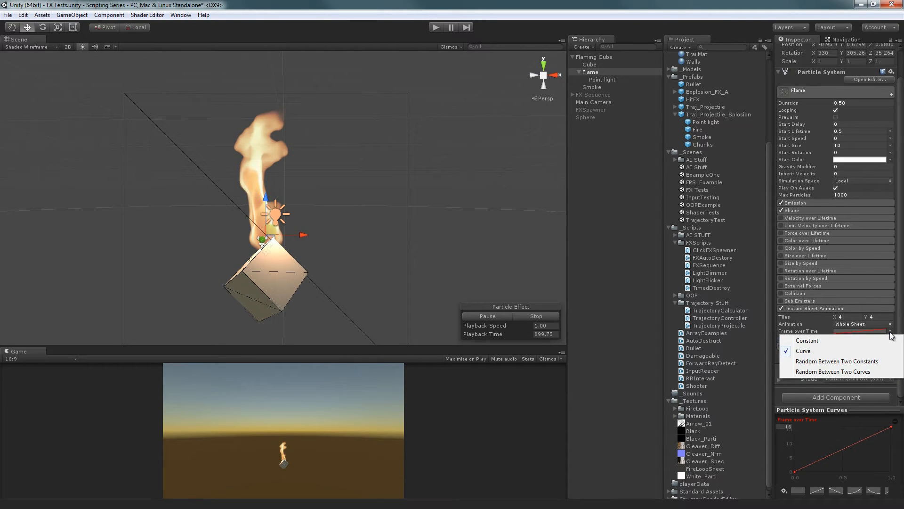
click(902, 289)
click(889, 332)
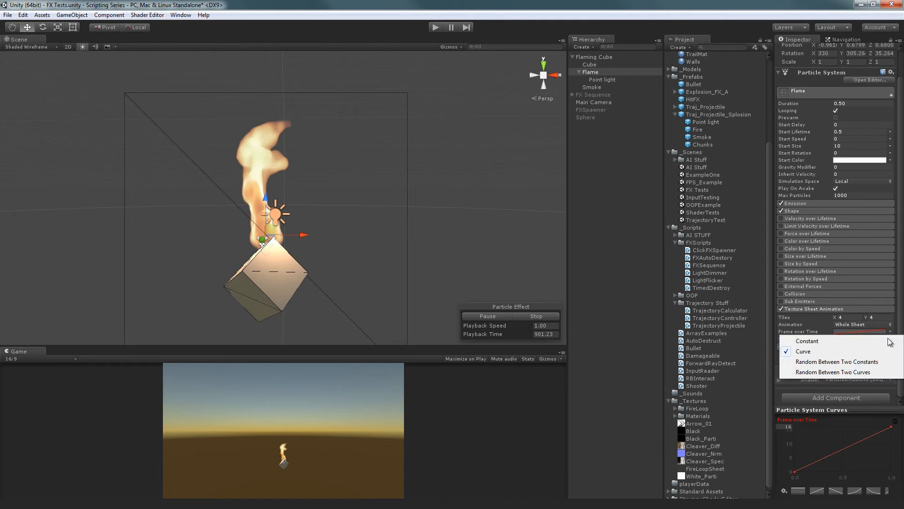
click(871, 362)
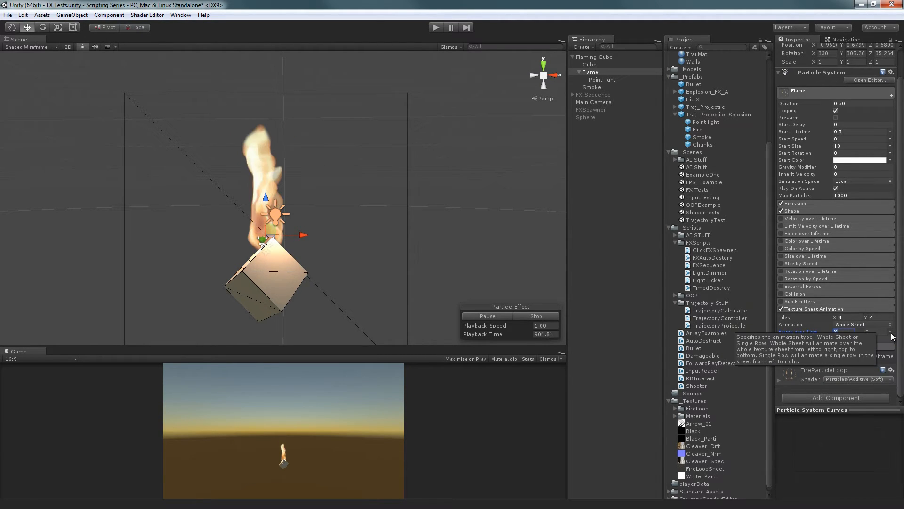
click(890, 332)
click(858, 351)
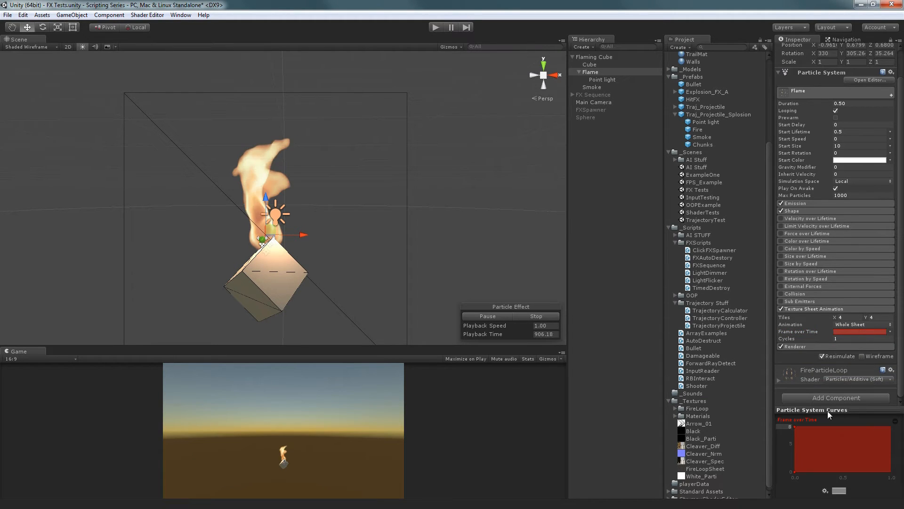
- Reshape the two Frame over Time curves, bending the upper one so it rises from near 0 to the maximum
drag(795, 425, 796, 467)
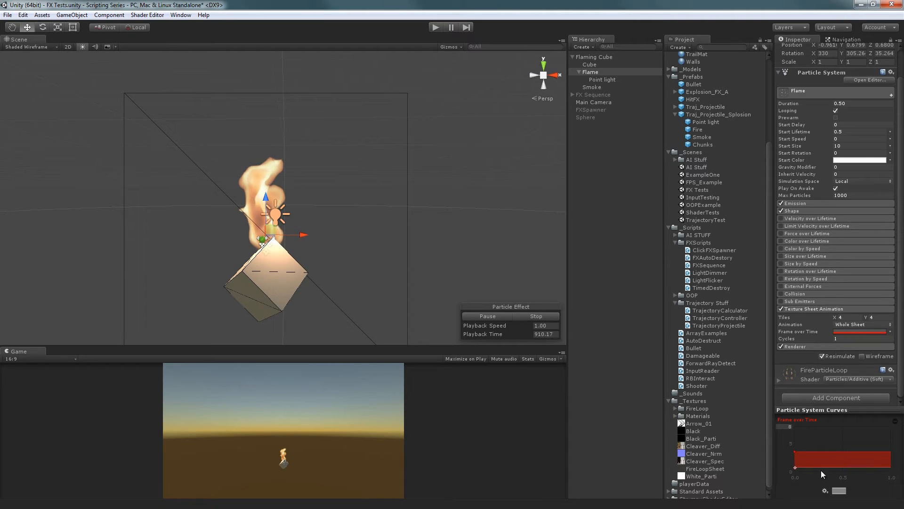
double_click(888, 451)
double_click(889, 452)
drag(888, 453, 896, 413)
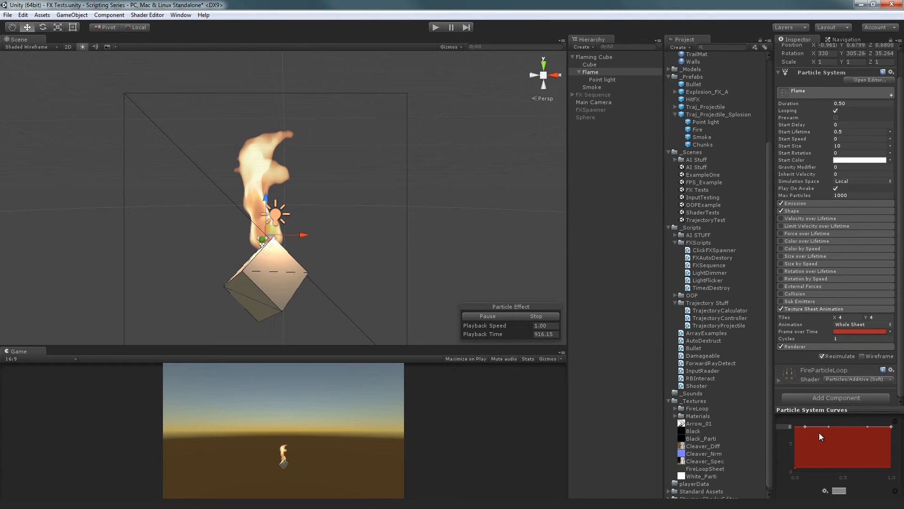
drag(804, 425, 794, 441)
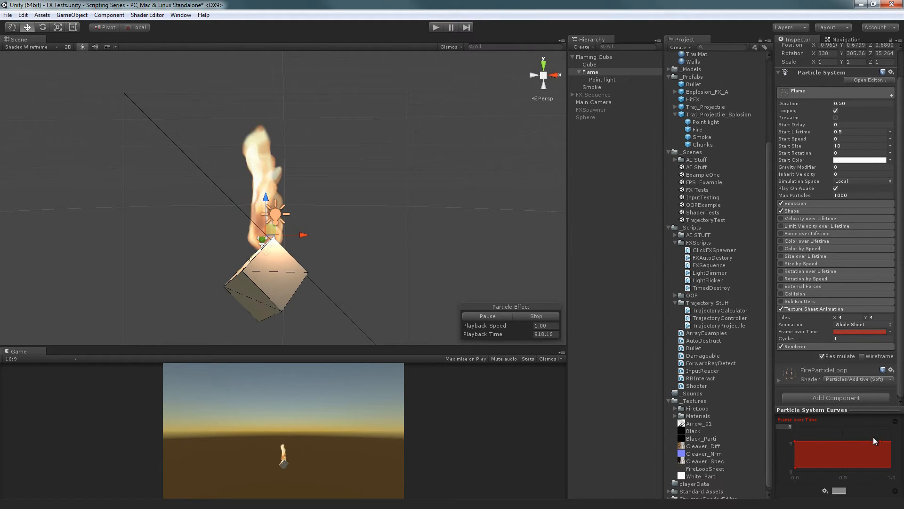
drag(880, 441, 896, 421)
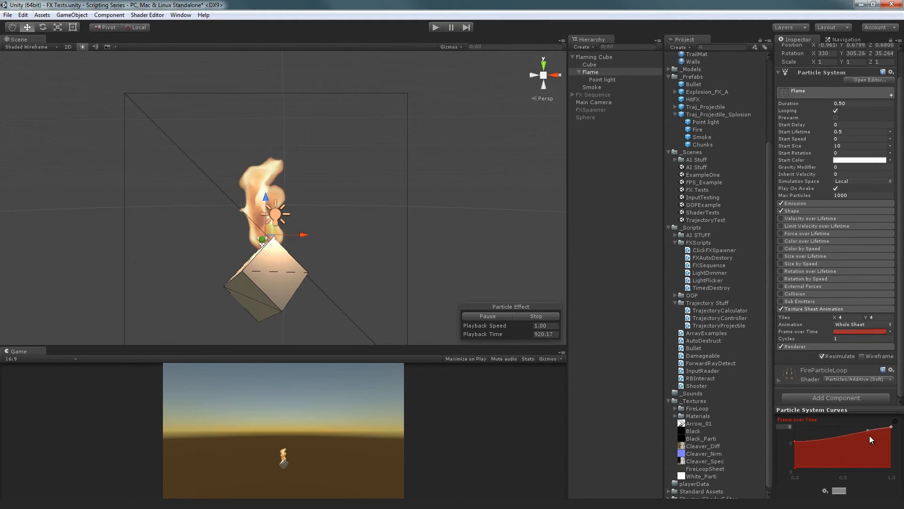
drag(792, 443, 788, 466)
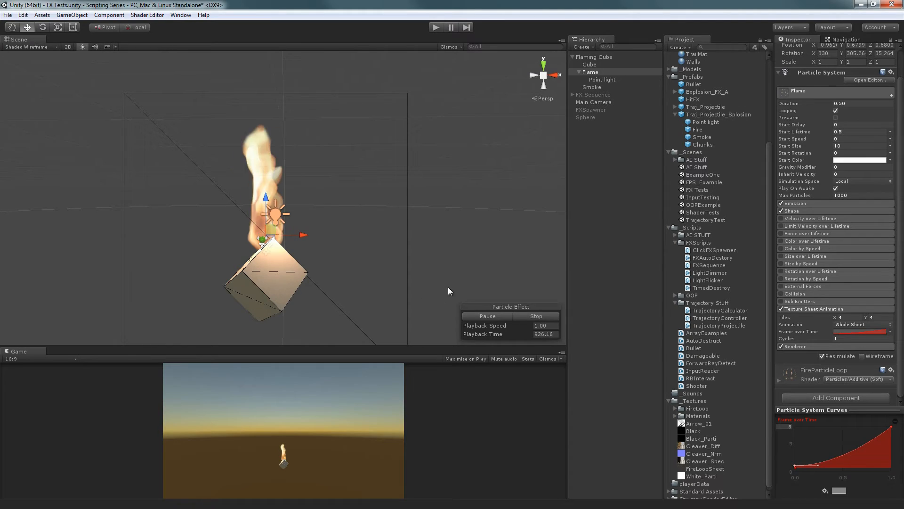
- Set Frame over Time back to a single Curve and apply the linear ascending preset
click(890, 331)
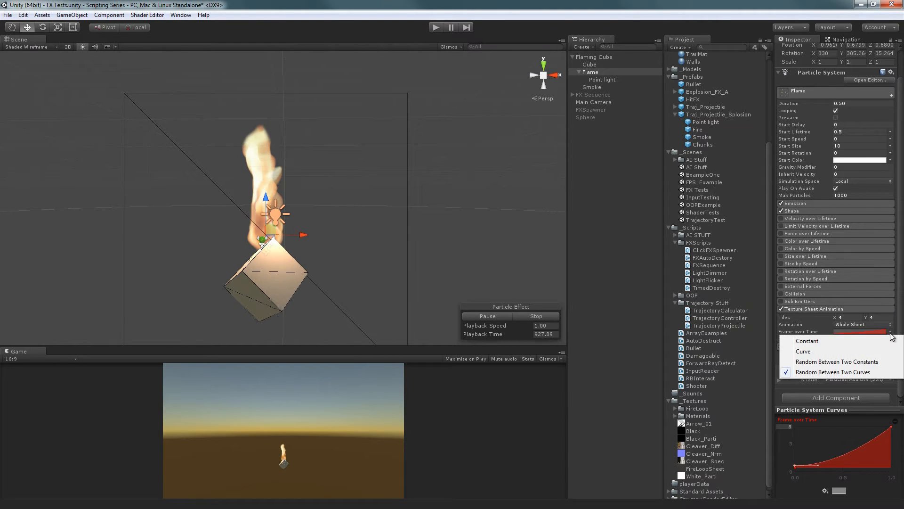
click(825, 351)
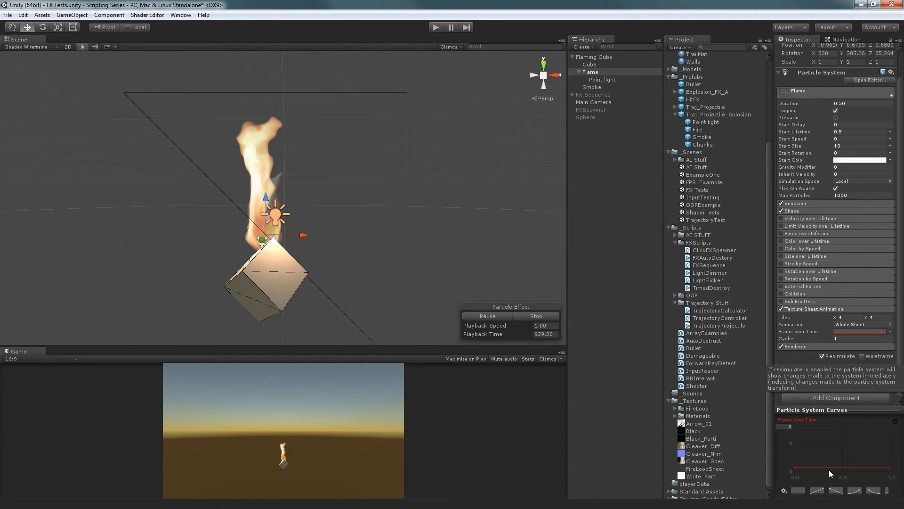
click(817, 490)
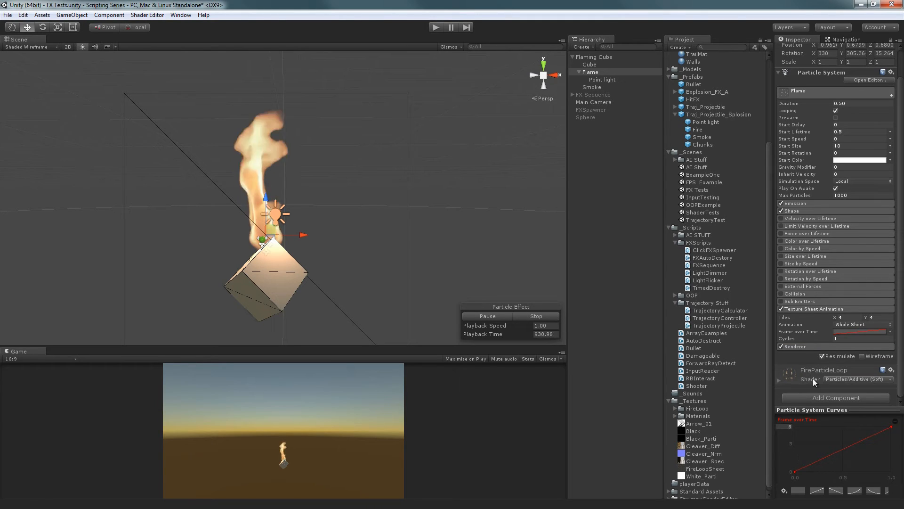
- Switch to Photoshop, bring up FireLoop.psd with the Move tool active, and show the black Background layer
click(802, 352)
scroll(826, 330, down, 3)
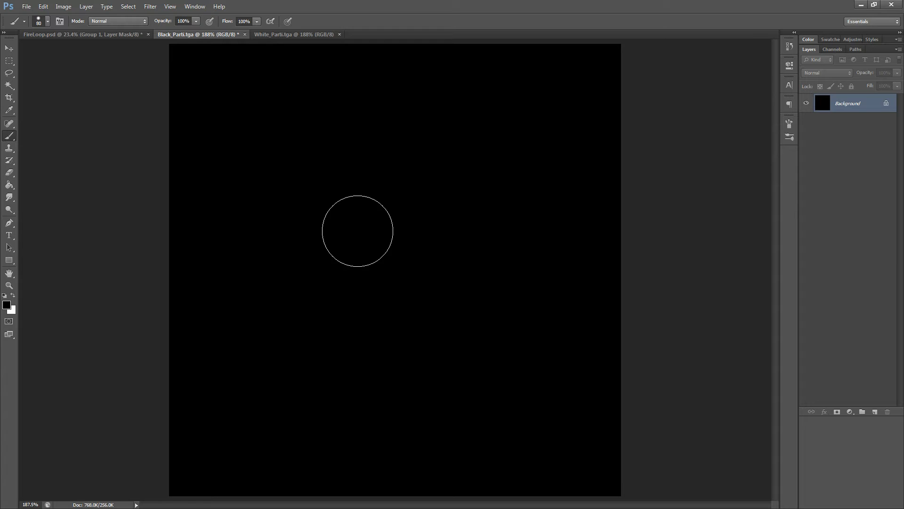
click(97, 35)
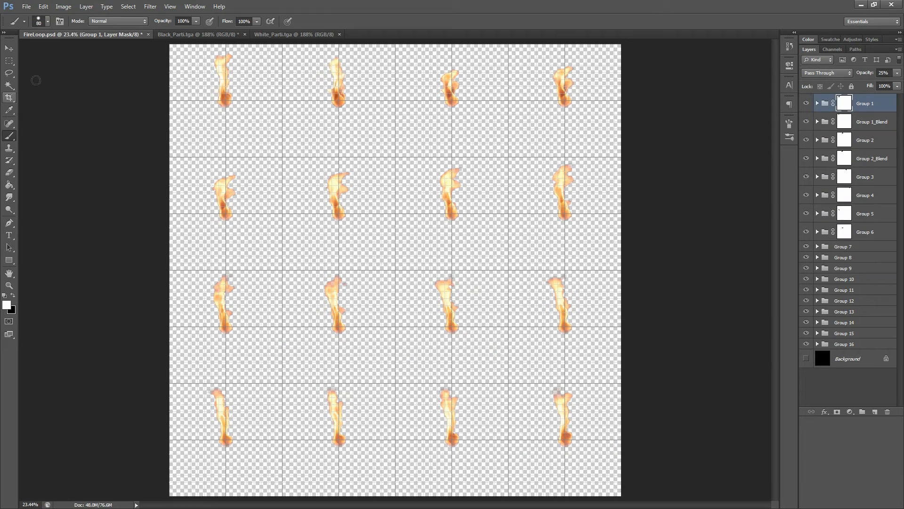
click(10, 49)
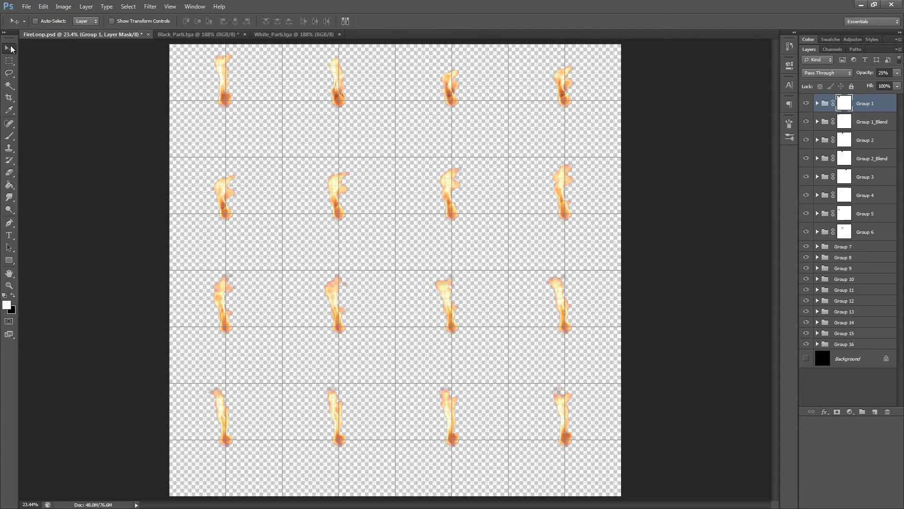
click(808, 359)
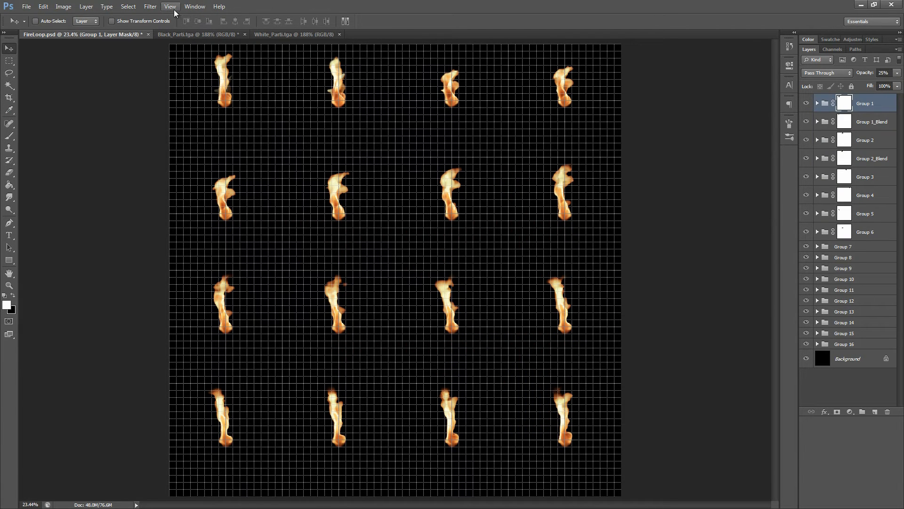
- Open the Guides, Grid & Slices preferences and set the grid subdivisions to 2
click(63, 6)
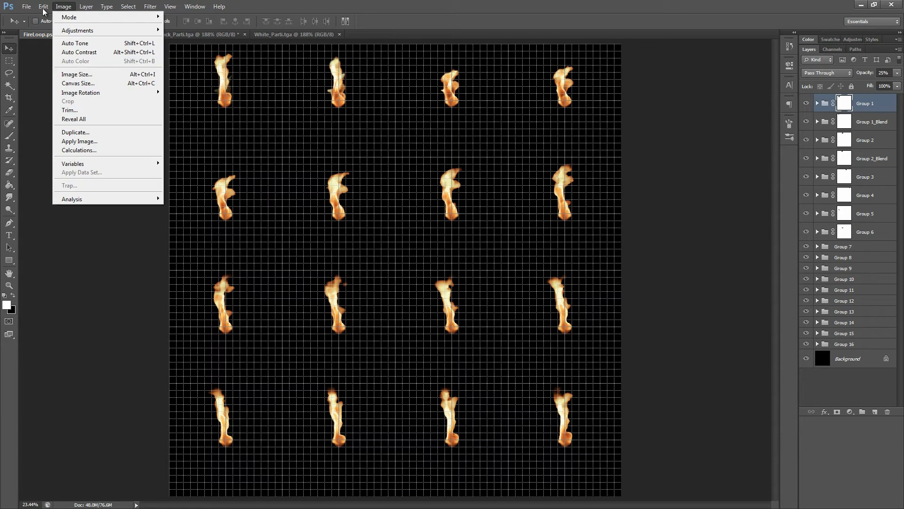
mouse_move(43, 6)
mouse_move(84, 346)
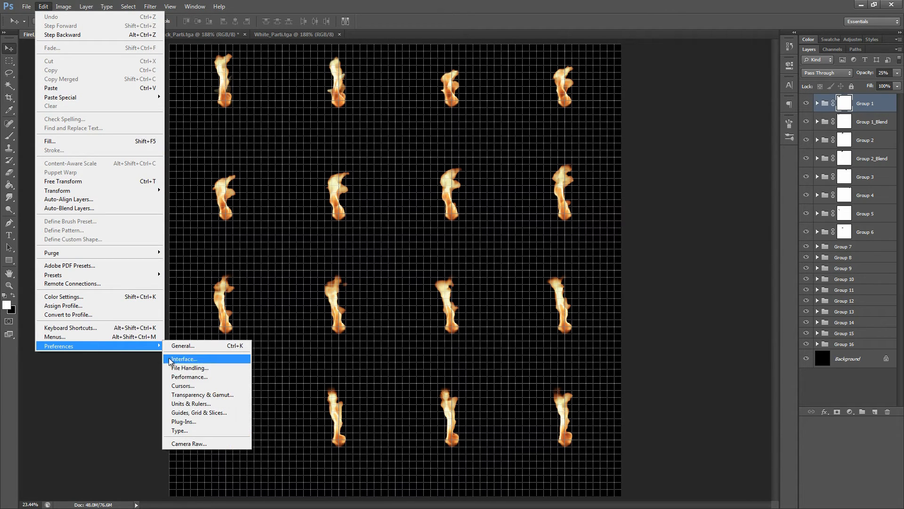
click(198, 412)
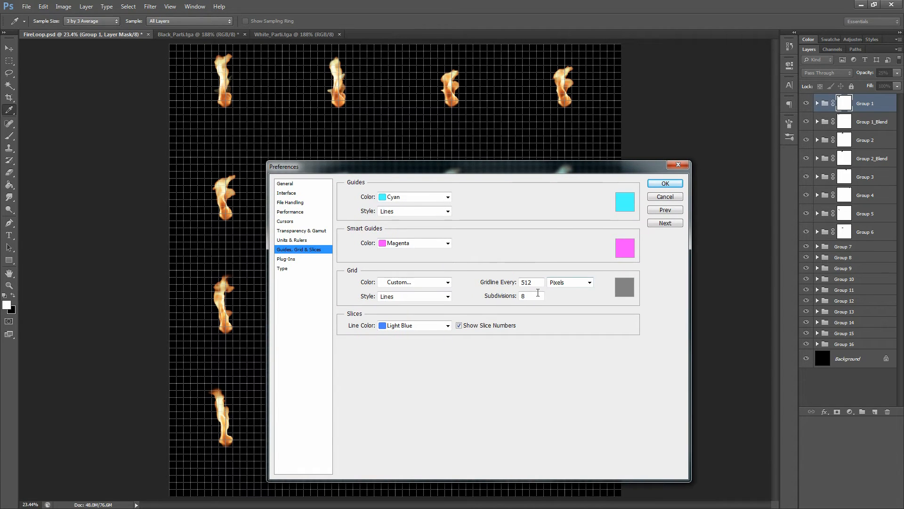
text(2)
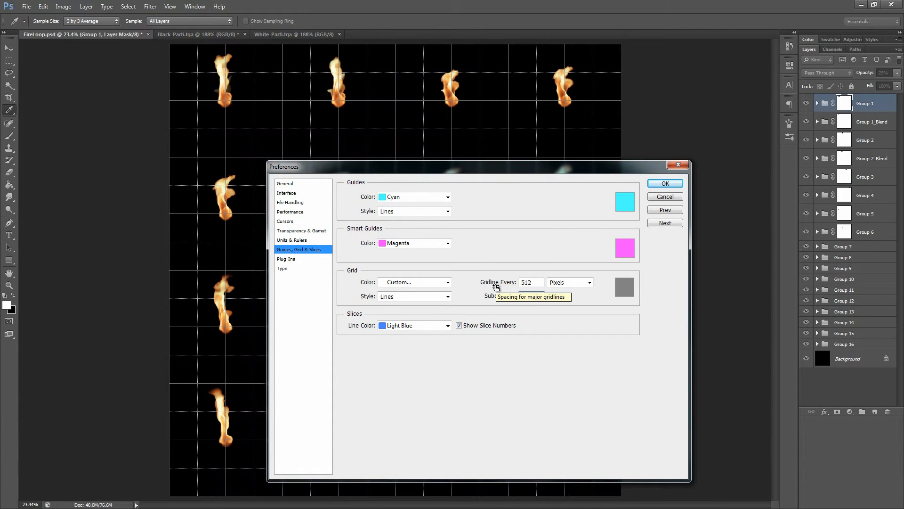
- Try a gridline spacing of 1024 pixels and return it to 512 pixels
drag(533, 282, 469, 273)
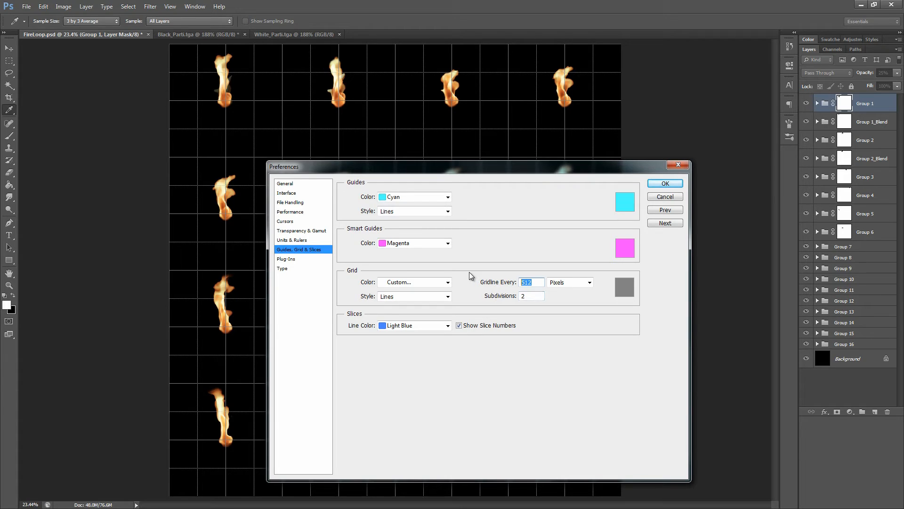
text(1024)
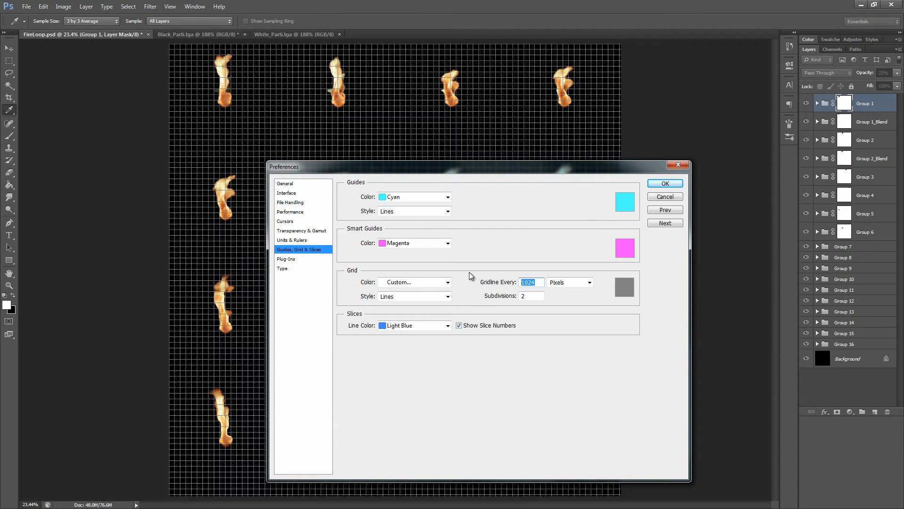
text(512)
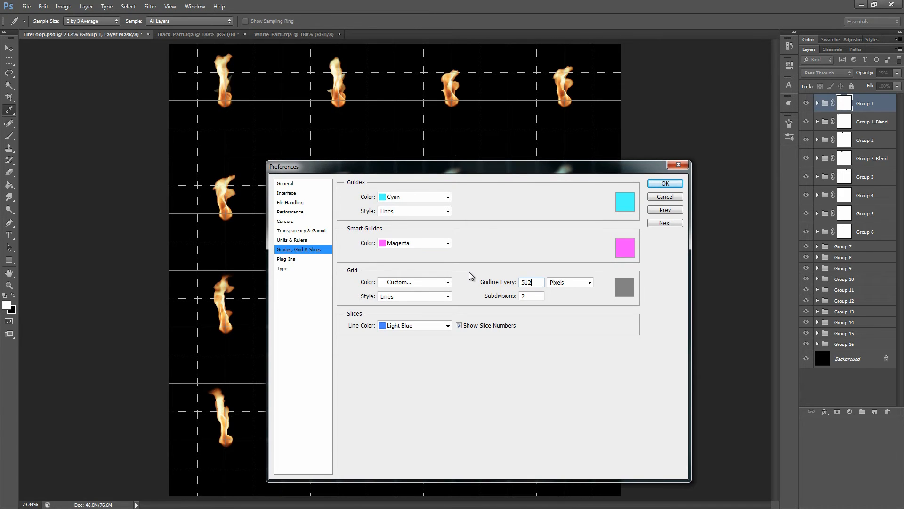
- Reduce the grid subdivisions to the minimum of 1 and apply the preferences
key(Tab)
text(0)
key(Return)
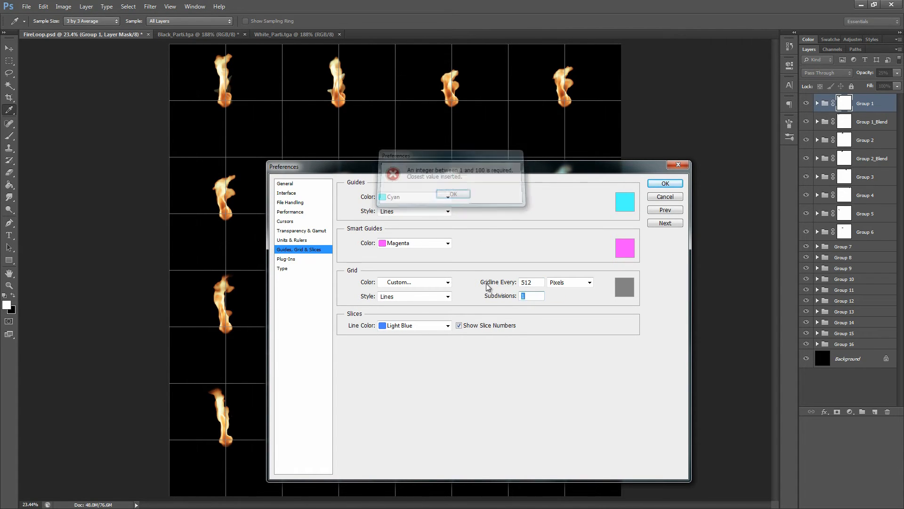
key(Return)
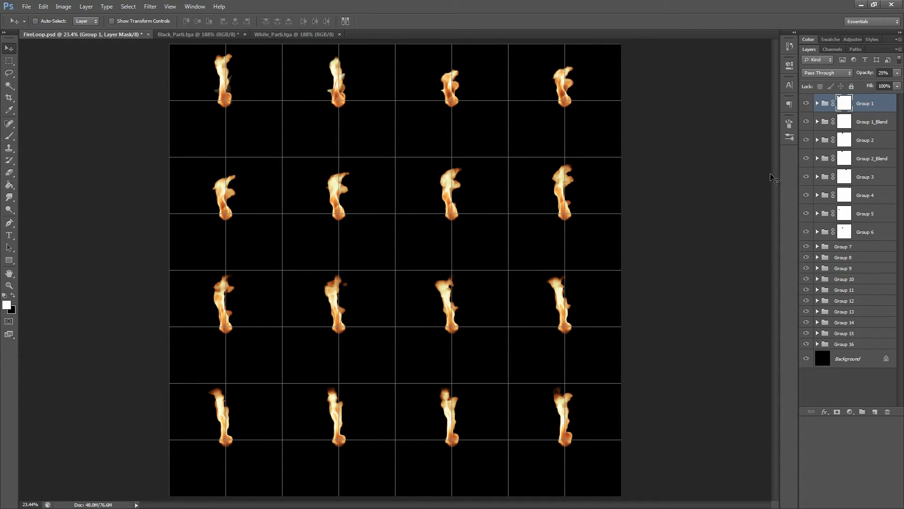
- Zoom the fire sheet to 50% and compare the first flame frames with the last ones in the bottom row
mouse_move(808, 107)
mouse_down()
mouse_move(804, 234)
mouse_move(806, 104)
mouse_up()
key(ctrl+plus)
key(ctrl+plus)
key(ctrl+plus)
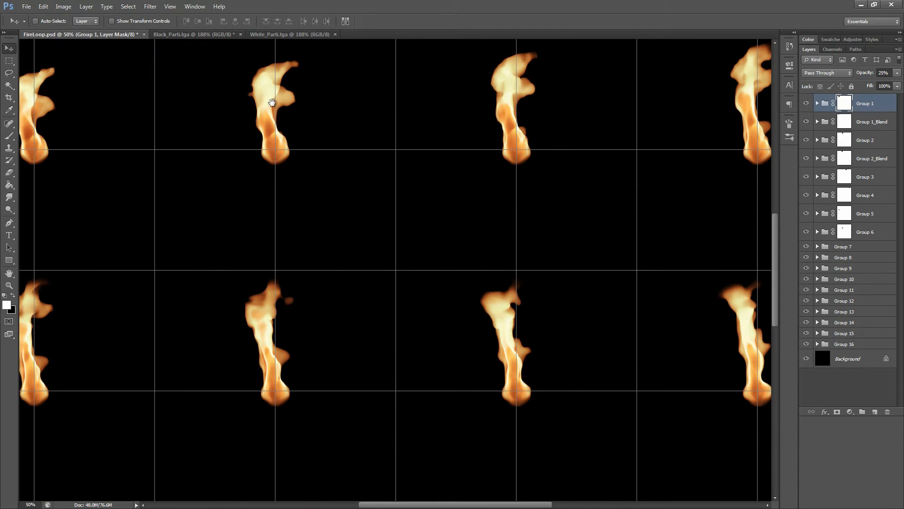
drag(272, 103, 536, 404)
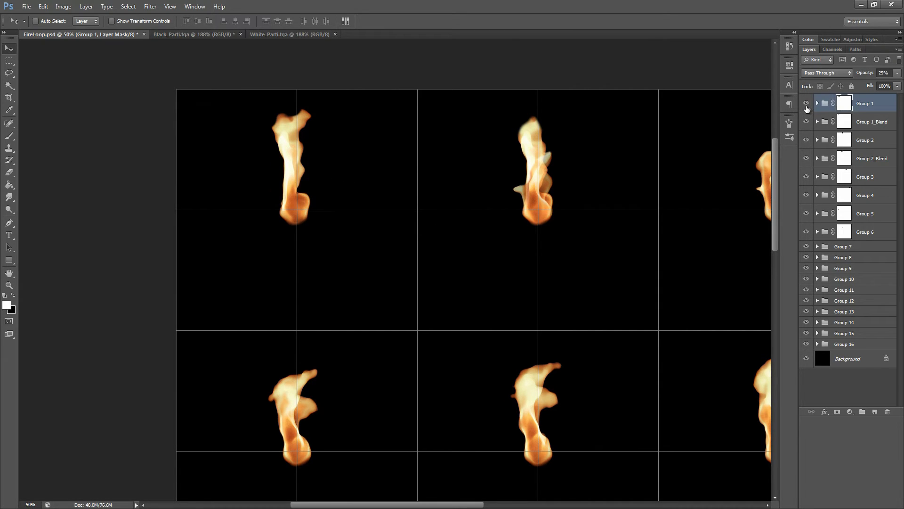
drag(614, 223, 404, 107)
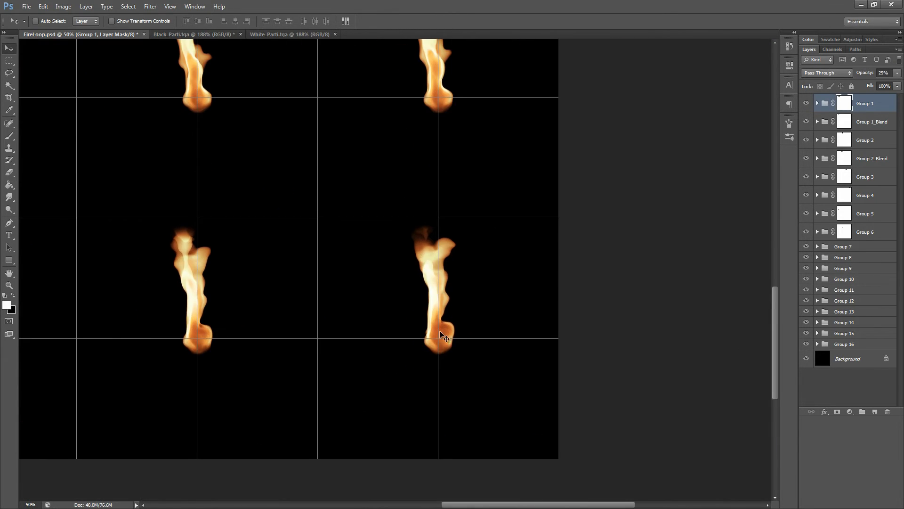
- Compare the last flame frames with the first one, toggling the visibility of Group 1 and Group 7 off and on
drag(407, 212, 459, 347)
drag(527, 487, 491, 355)
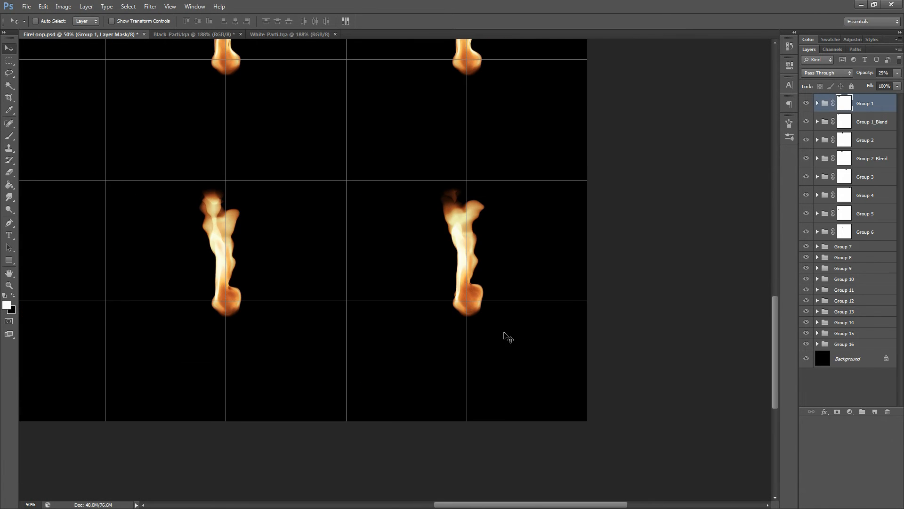
drag(334, 192, 440, 306)
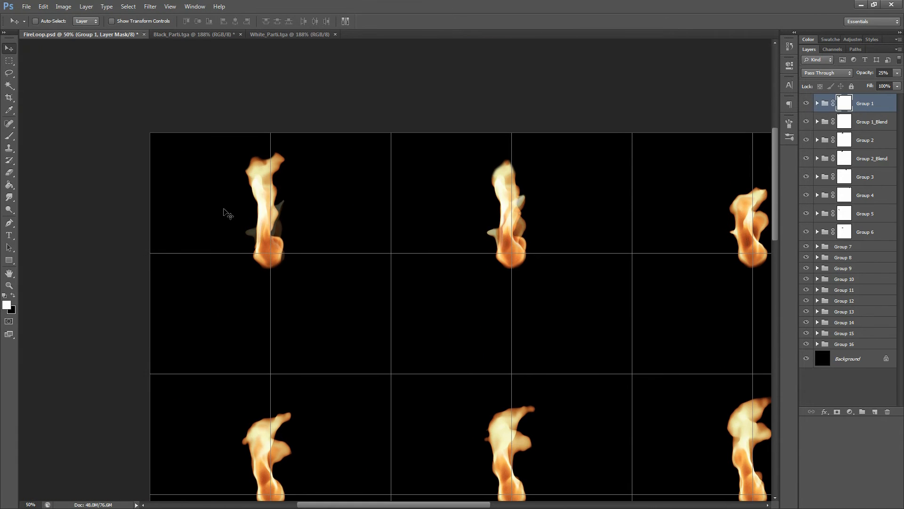
click(806, 103)
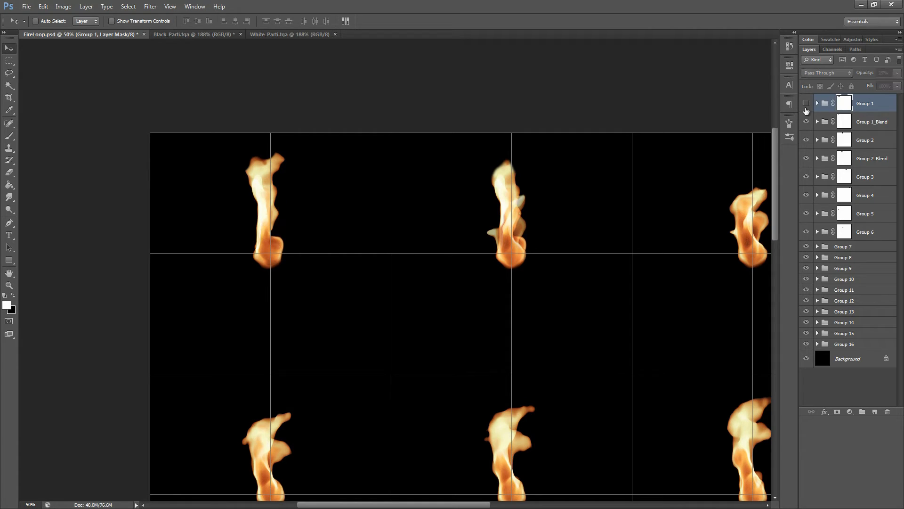
click(806, 103)
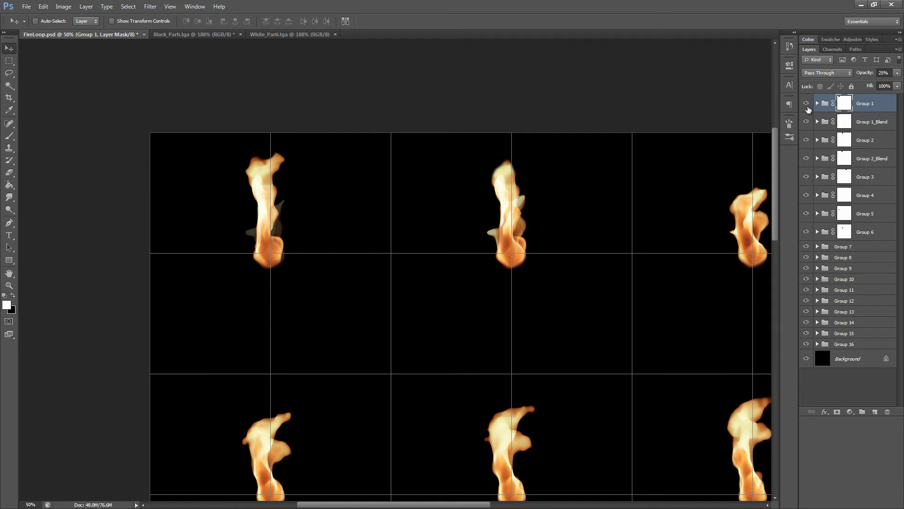
click(806, 246)
click(805, 246)
- Toggle the visibility of Group 1_Blend off and on several times to check its part of the first flame frame
click(806, 121)
click(806, 122)
click(806, 122)
click(806, 122)
click(806, 121)
click(807, 123)
- Toggle Group 2, Group 2_Blend and Group 3 off and on to check which top-row flame frames they form
click(806, 140)
click(807, 140)
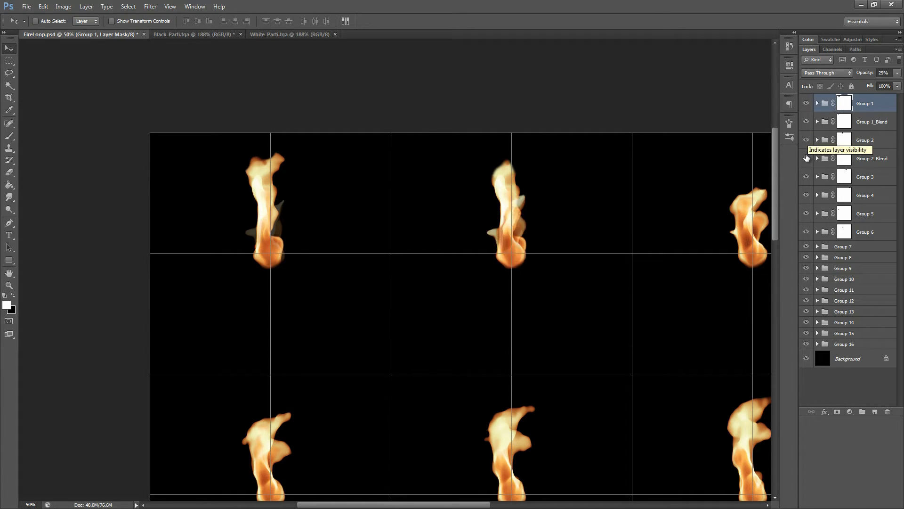
click(805, 158)
click(806, 160)
drag(692, 215, 405, 186)
click(807, 178)
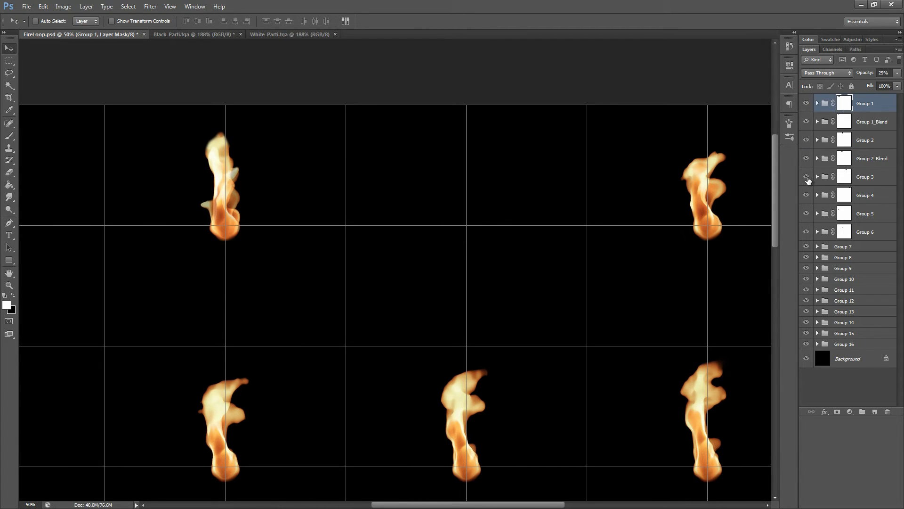
drag(504, 232, 473, 217)
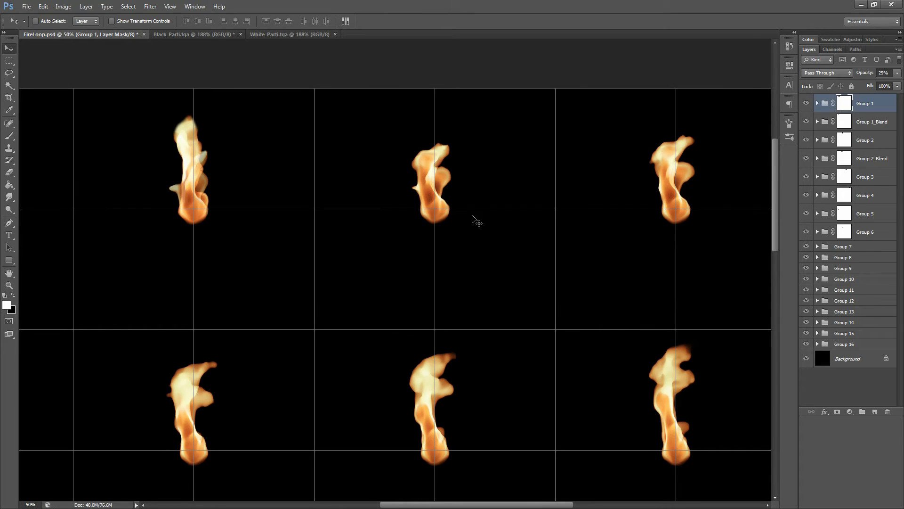
- Fit the whole fire sheet in the view and examine how the 16 flame frames progress from first to last
key(ctrl+minus)
key(ctrl+minus)
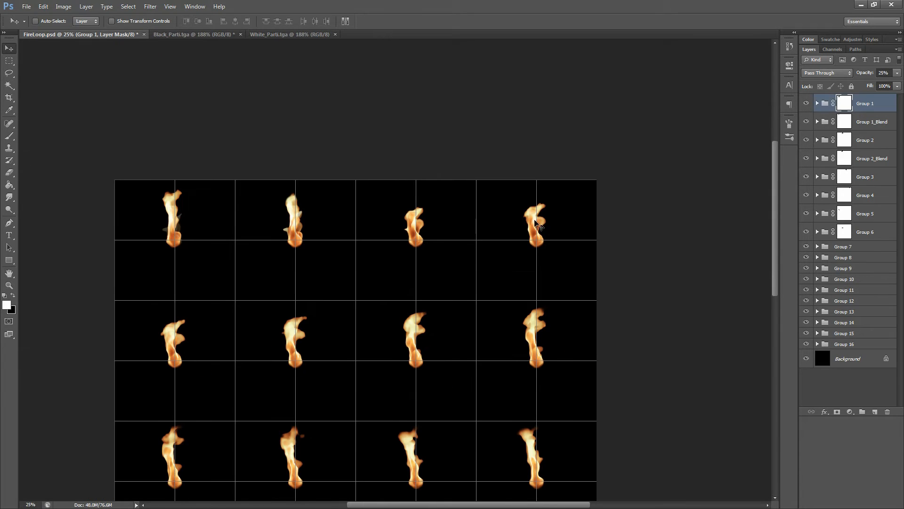
drag(476, 466, 516, 361)
key(ctrl+minus)
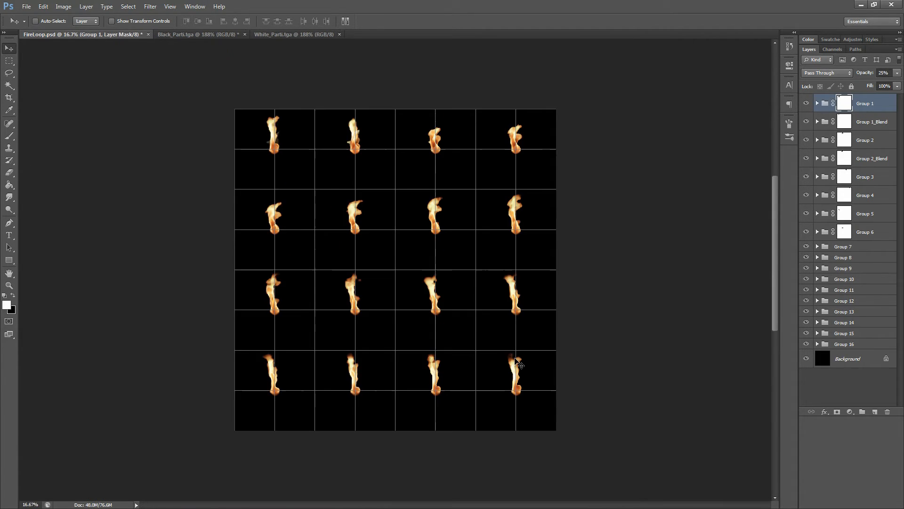
key(ctrl+plus)
key(ctrl+0)
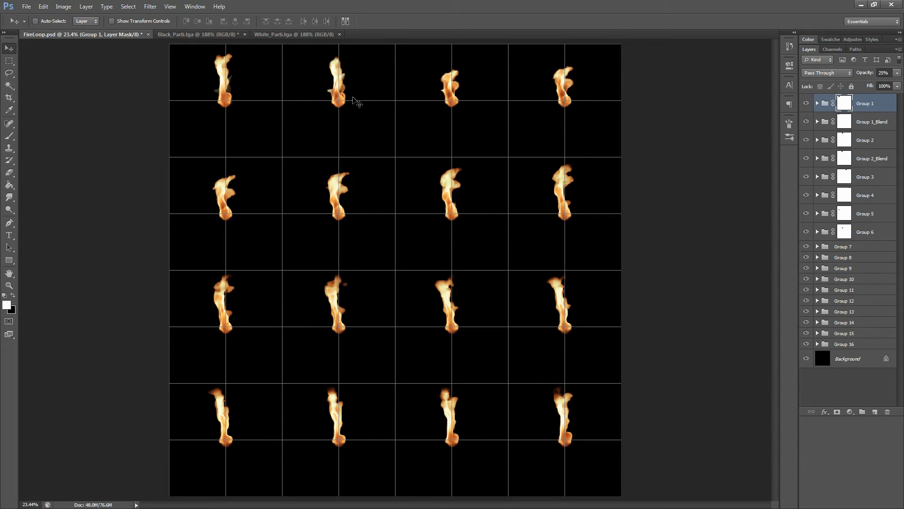
- Switch to Unity and look over the Flame particle system's main and Texture Sheet Animation settings
key(alt+Tab)
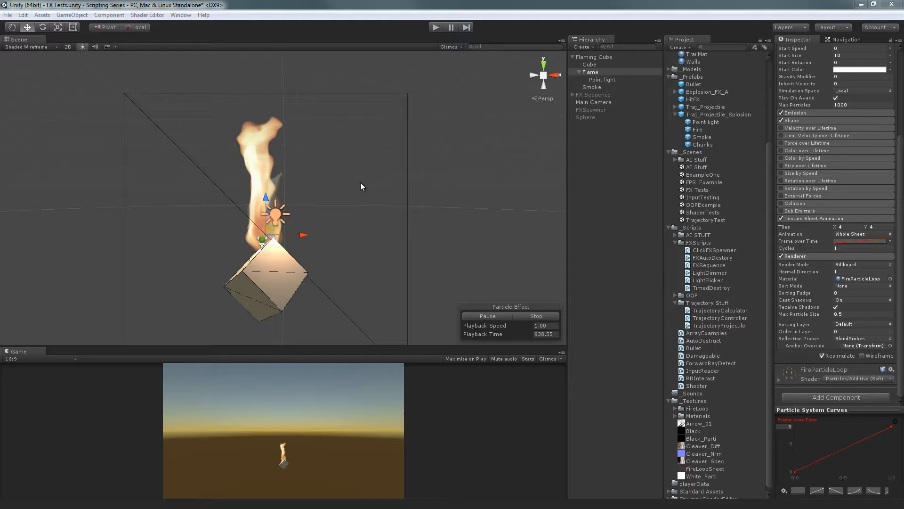
scroll(843, 254, up, 5)
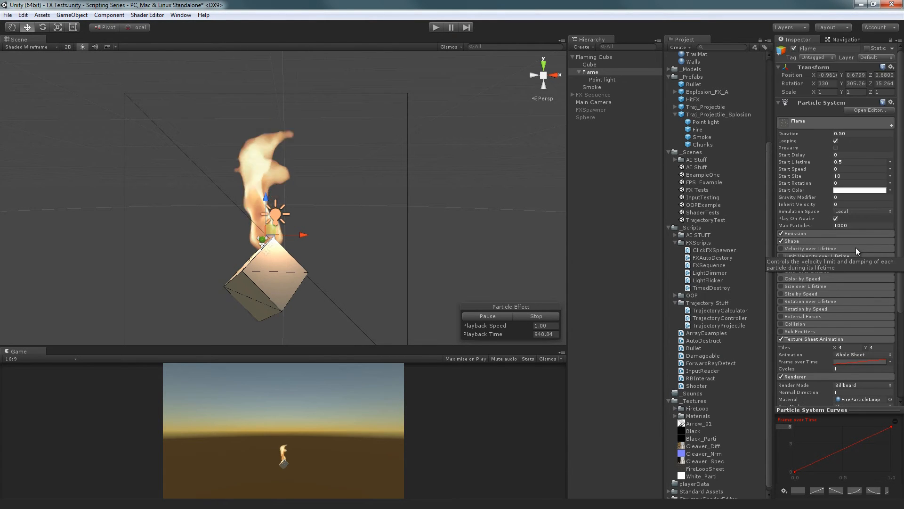
scroll(858, 236, down, 5)
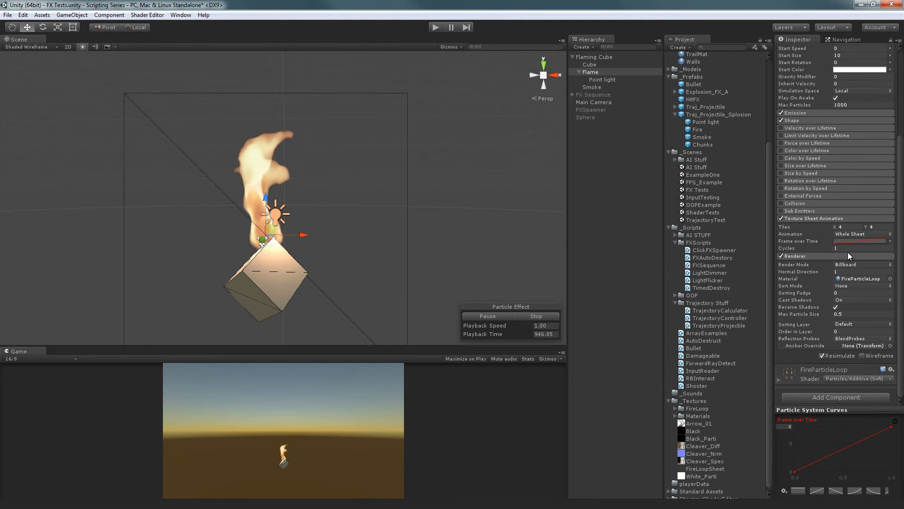
- Try 2 cycles in the Flame's Texture Sheet Animation and review the value alongside the Start Lifetime
text(2)
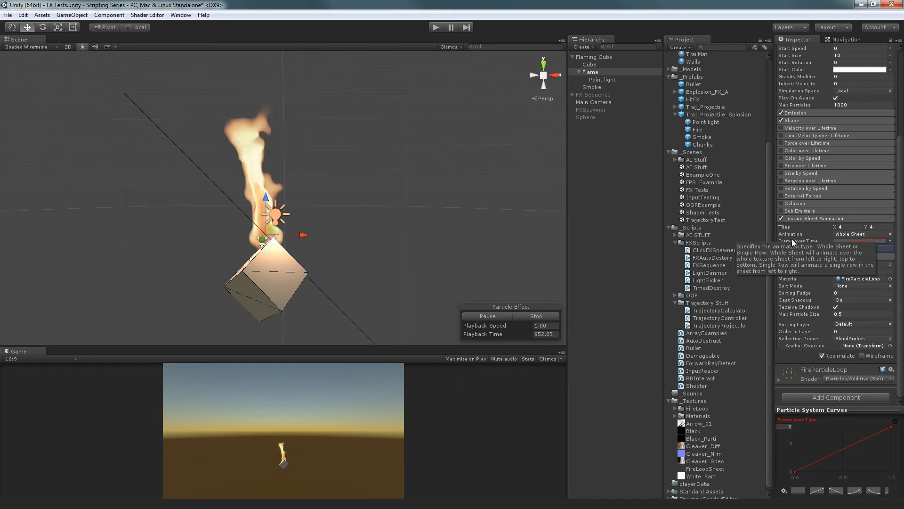
scroll(801, 244, up, 5)
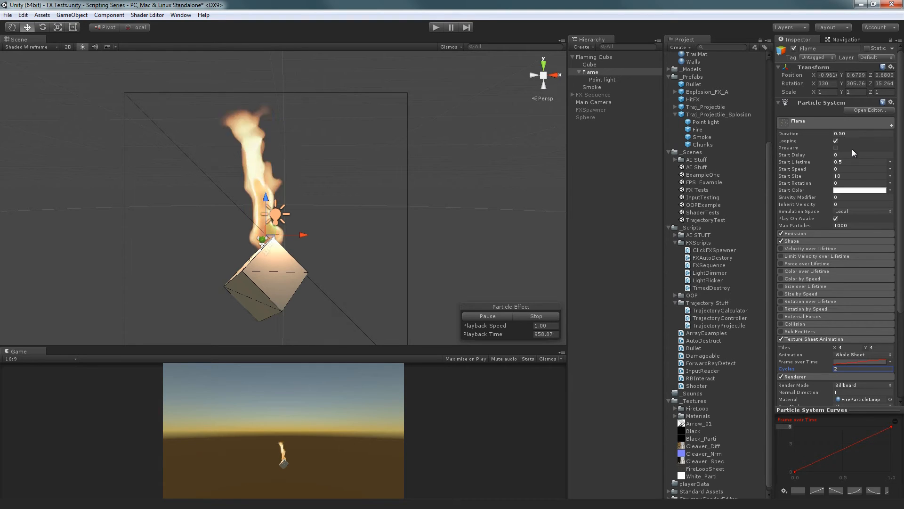
click(847, 161)
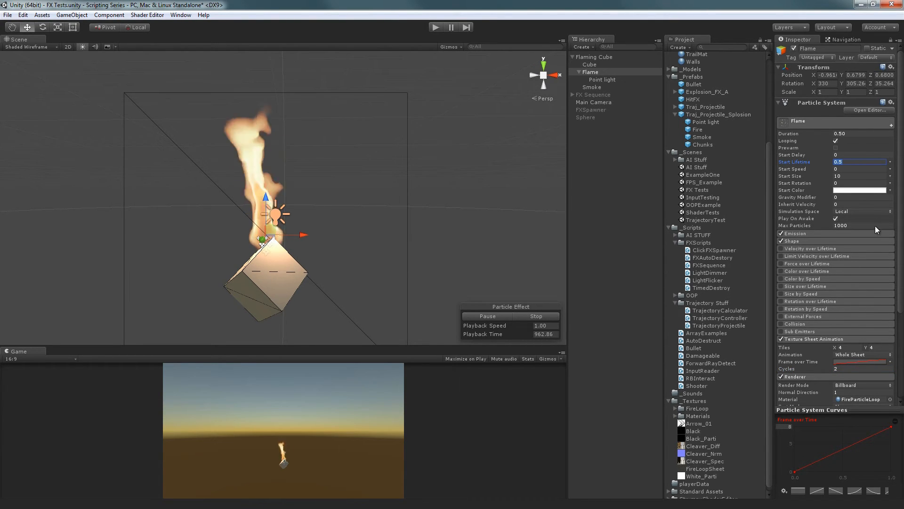
scroll(875, 225, down, 5)
click(845, 255)
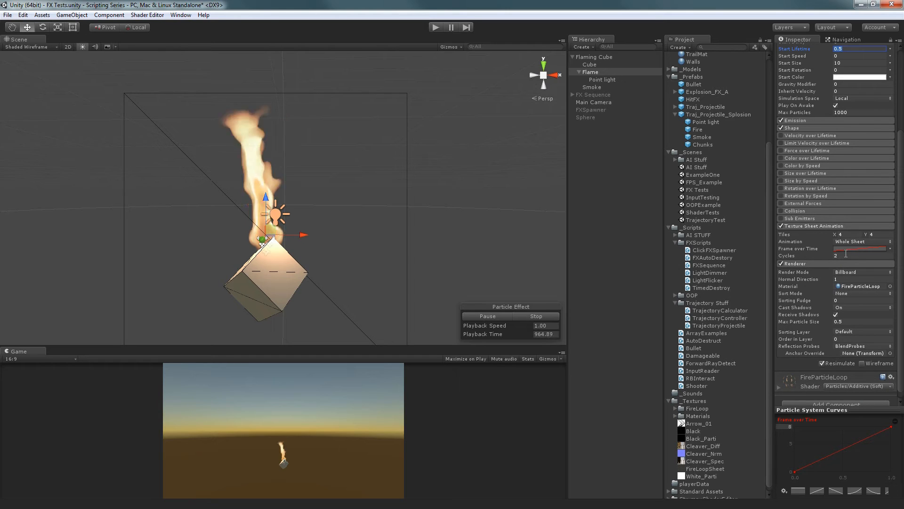
- Try a Start Lifetime of 0.25 on the Flame particle system
scroll(862, 240, up, 5)
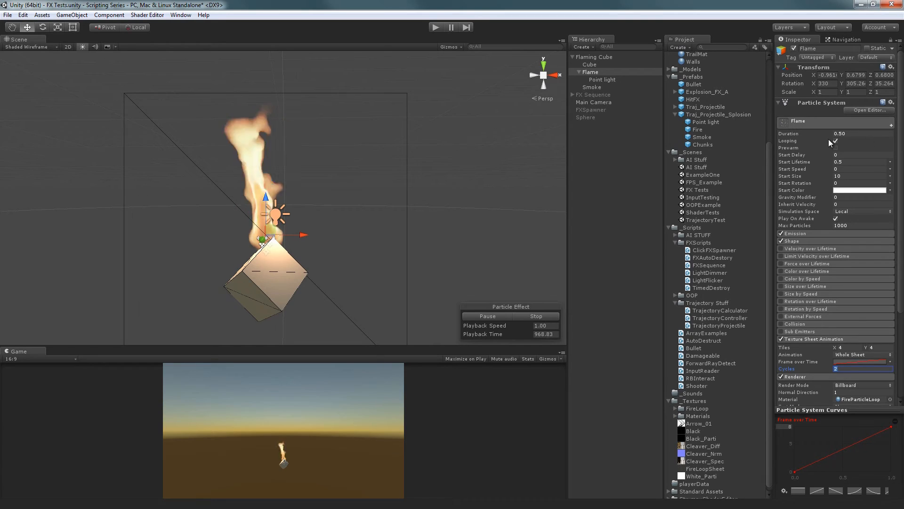
click(847, 161)
text(0.25)
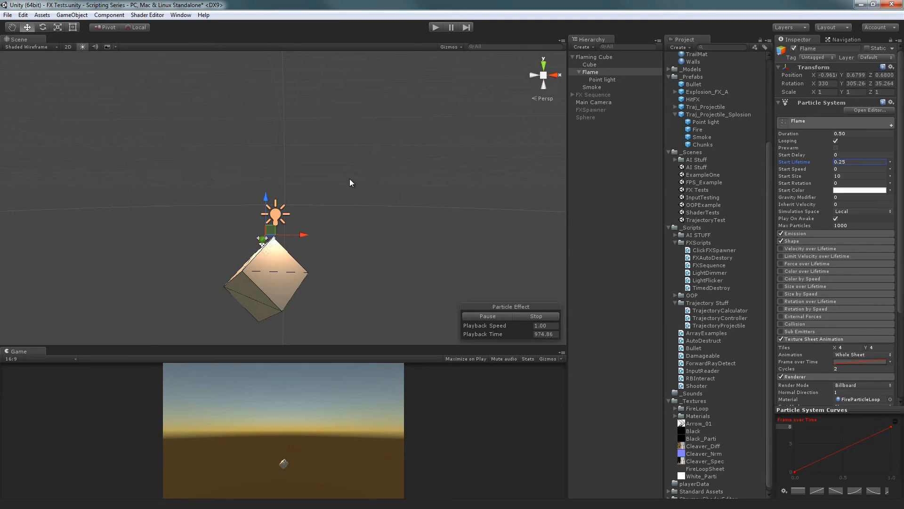
- Add a second emission burst to the Flame with 1 particle at time 0.25
click(815, 233)
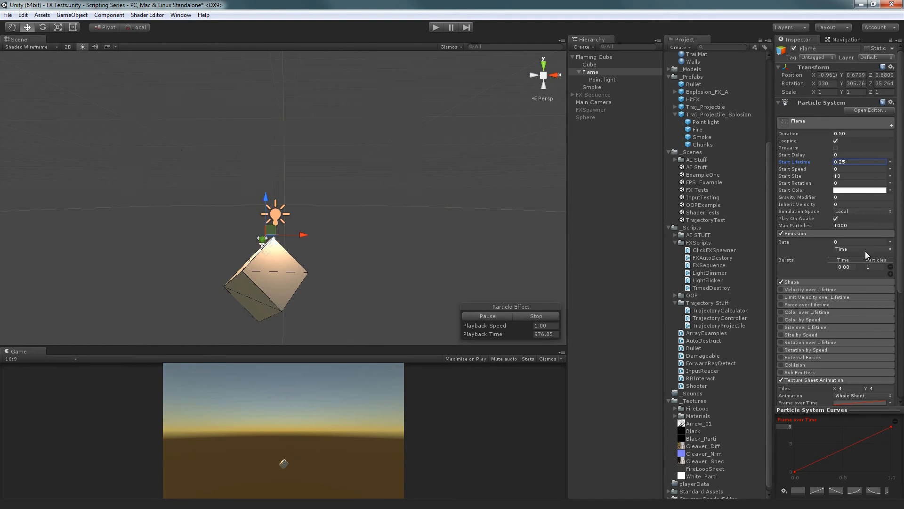
click(890, 272)
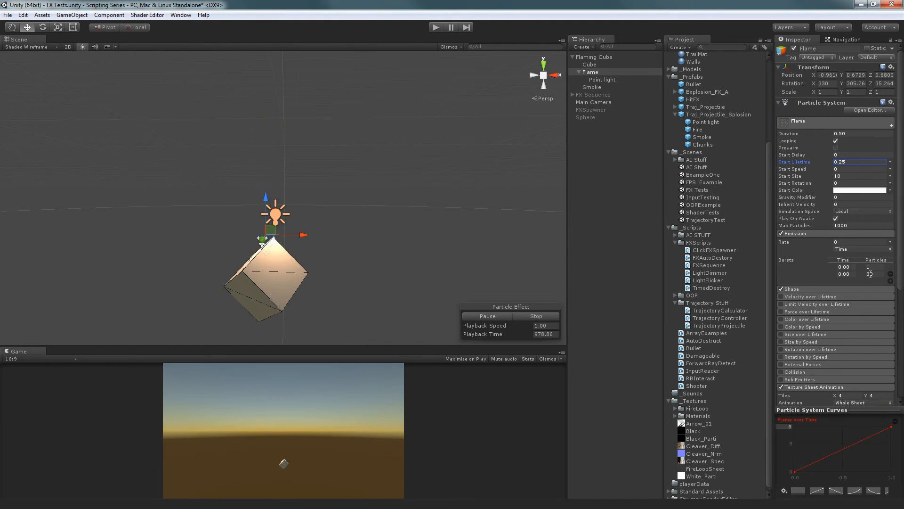
click(874, 274)
key(BackSpace)
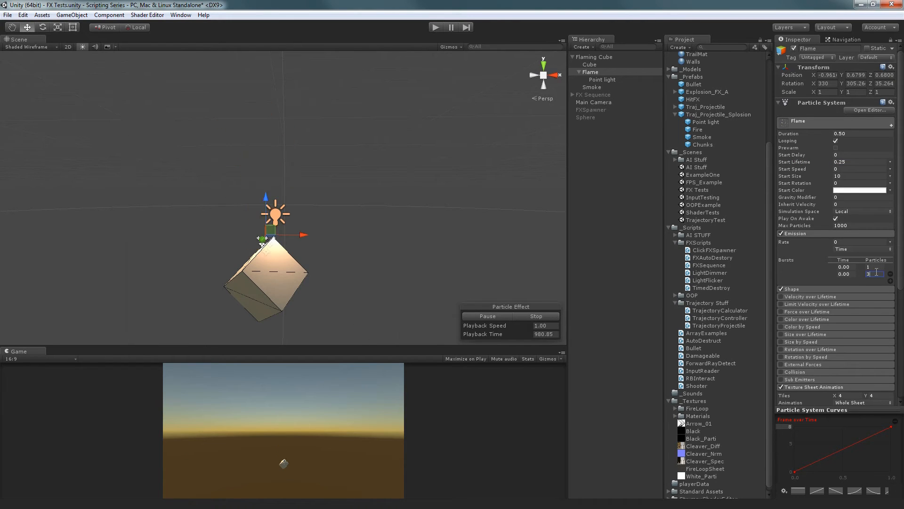
text(1)
click(844, 273)
text(.25)
key(Return)
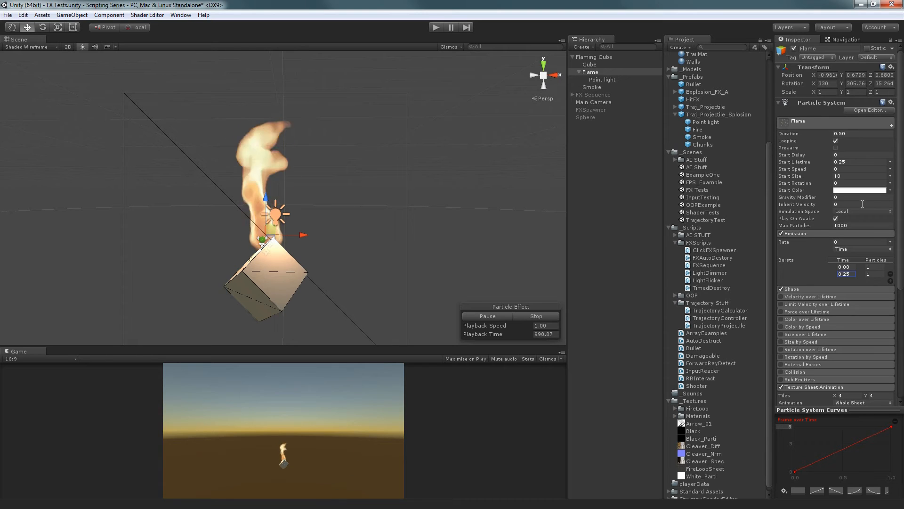
- Set the Texture Sheet Animation cycles to 1 and remove the emission burst at time 0.25
scroll(854, 242, down, 5)
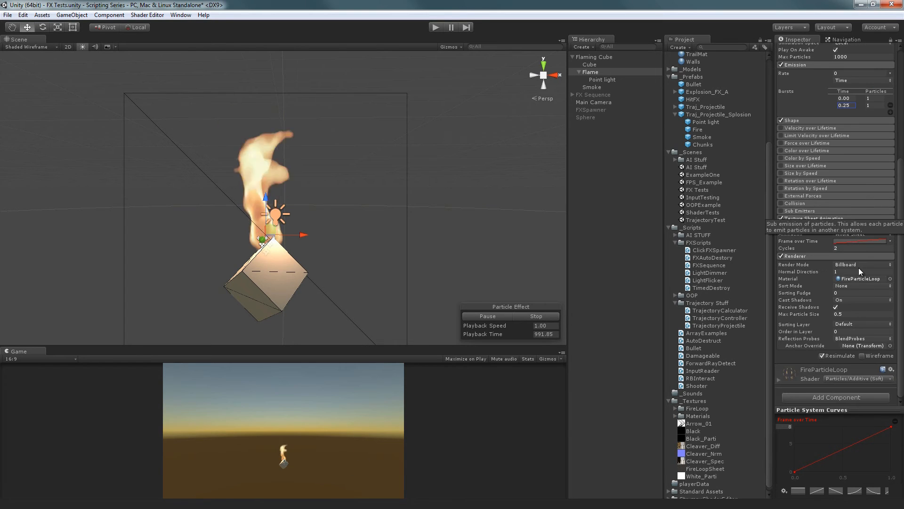
click(843, 248)
text(1)
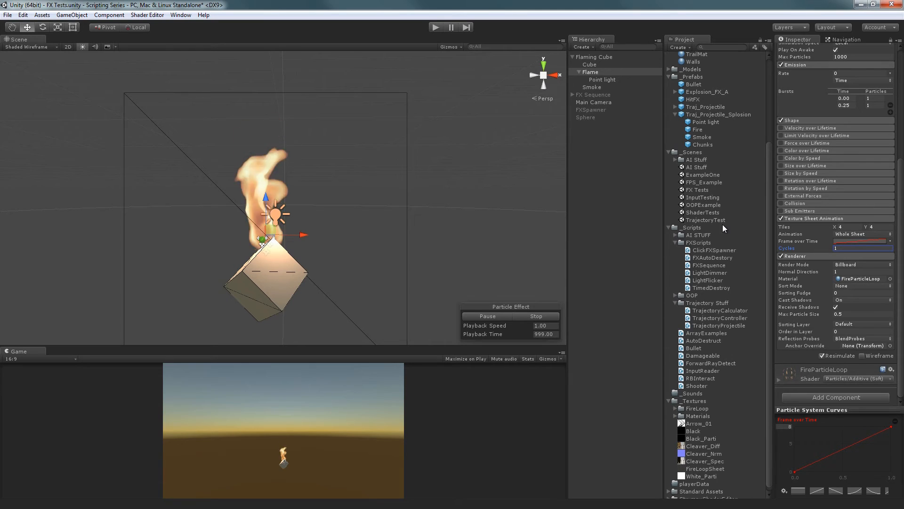
scroll(838, 155, up, 2)
click(842, 133)
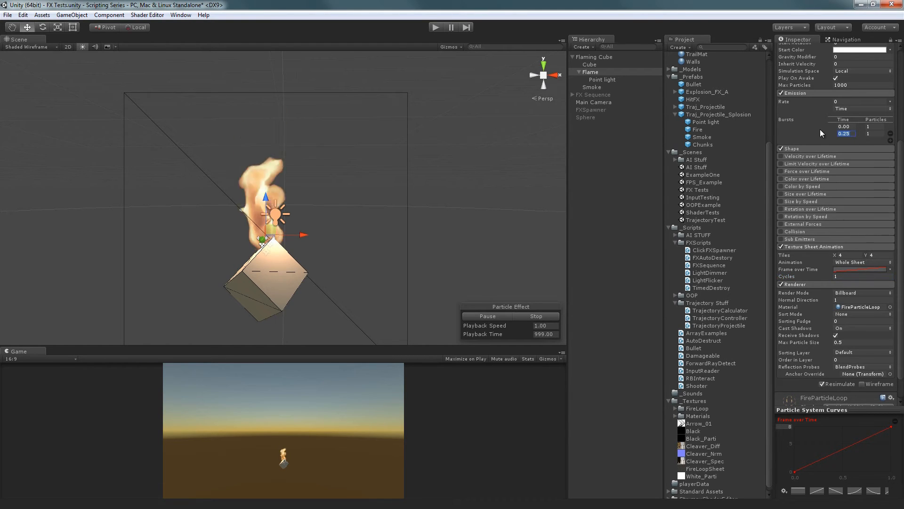
click(890, 134)
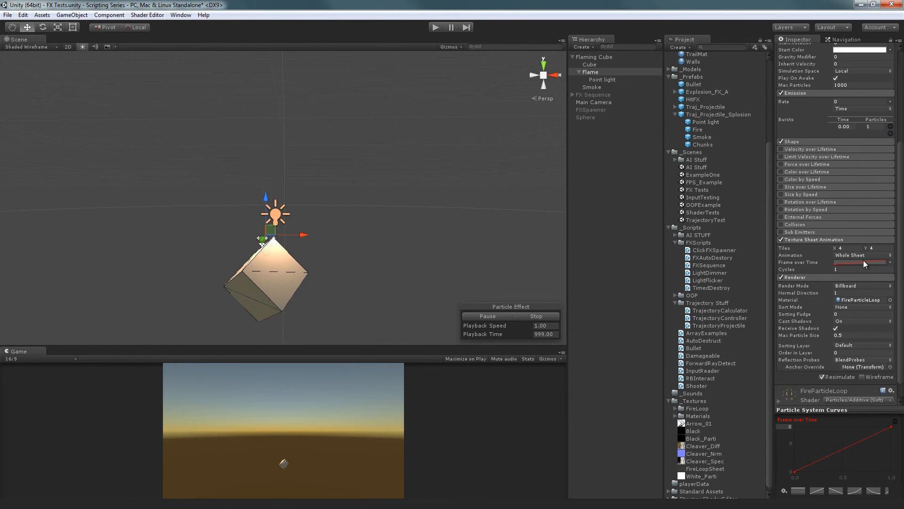
- Set the Flame's Start Lifetime to 0.5
scroll(859, 255, up, 10)
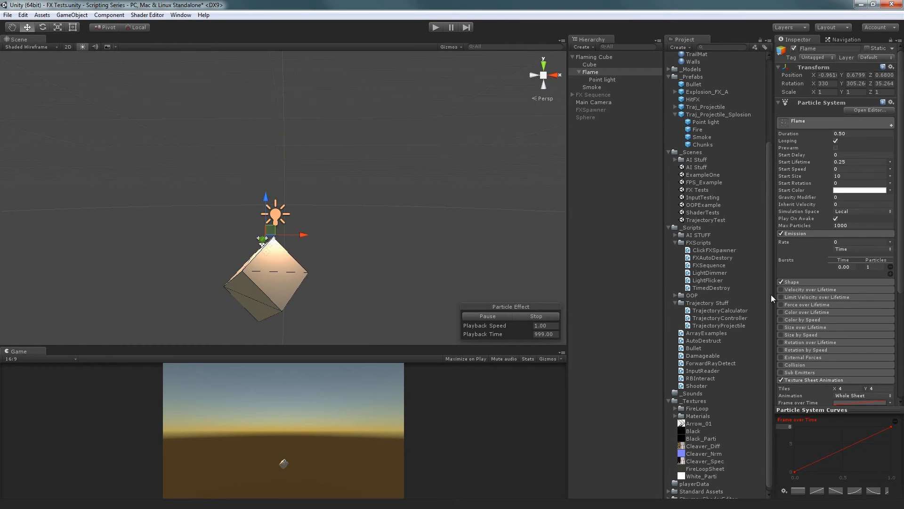
click(846, 161)
text(1)
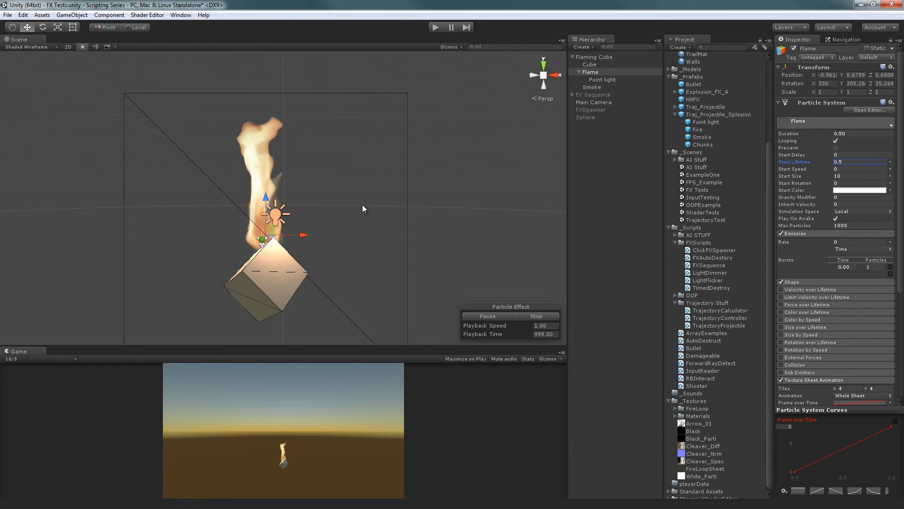
- Set the Flame's Duration to 1.00 and its Start Lifetime to 1, and deselect it in the scene
scroll(848, 203, down, 5)
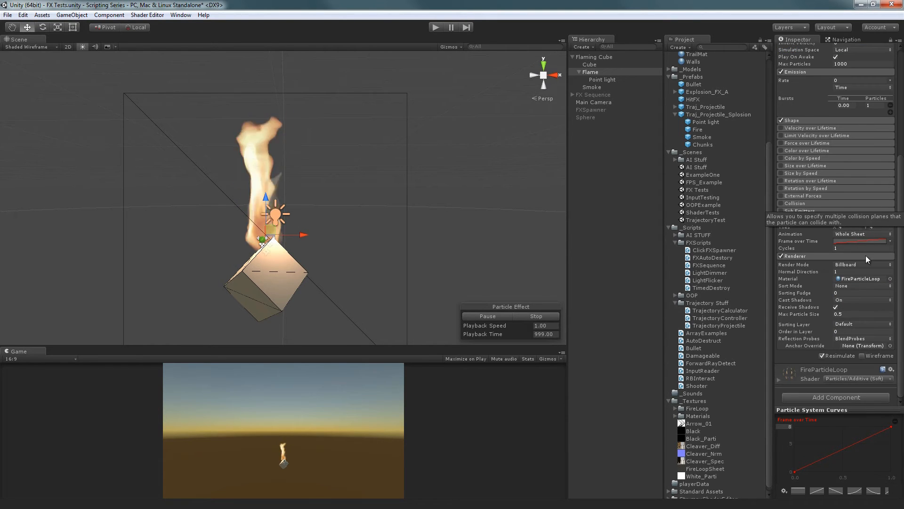
scroll(849, 248, up, 5)
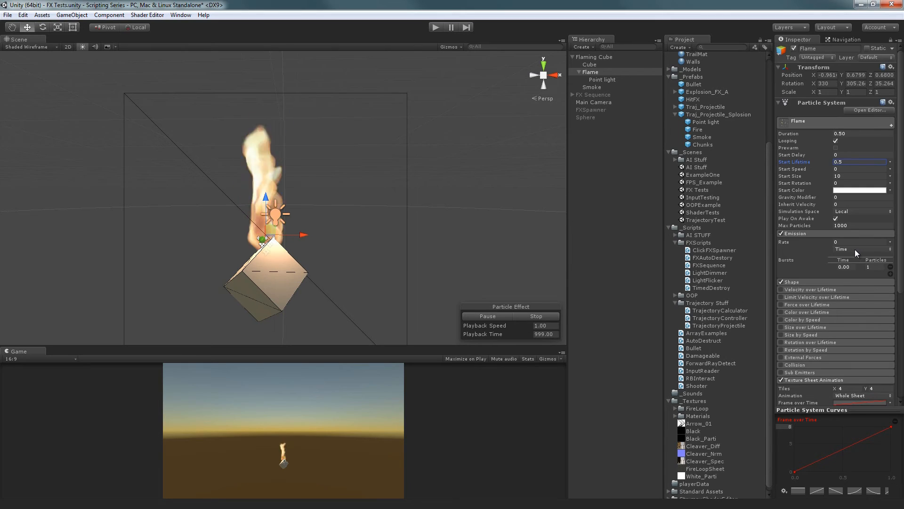
click(856, 134)
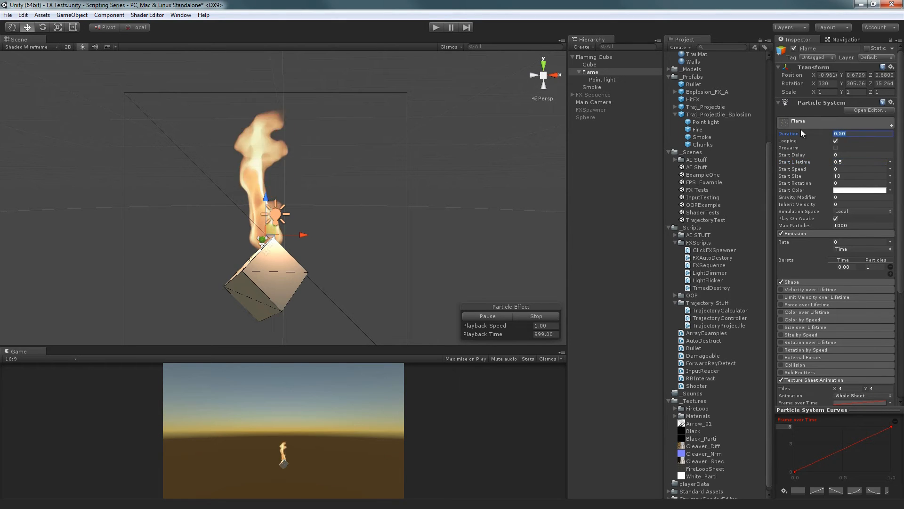
text(1)
key(Tab)
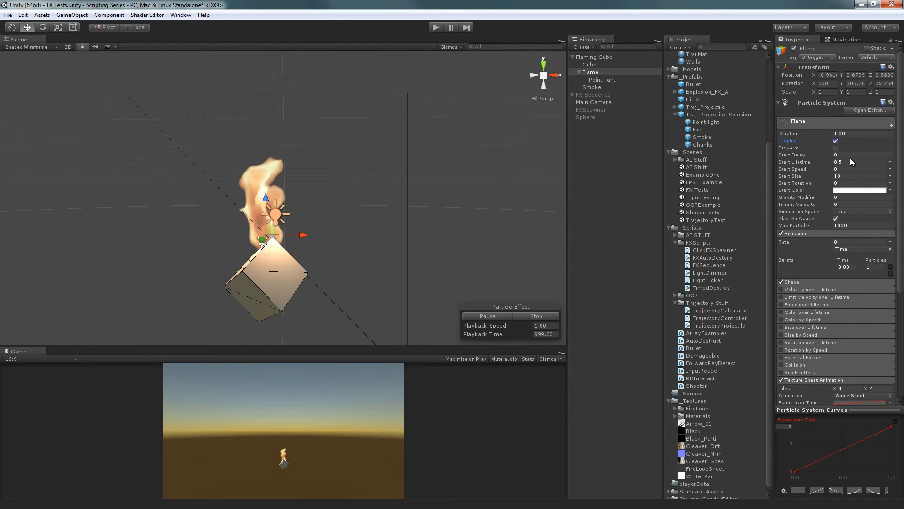
click(840, 161)
text(1)
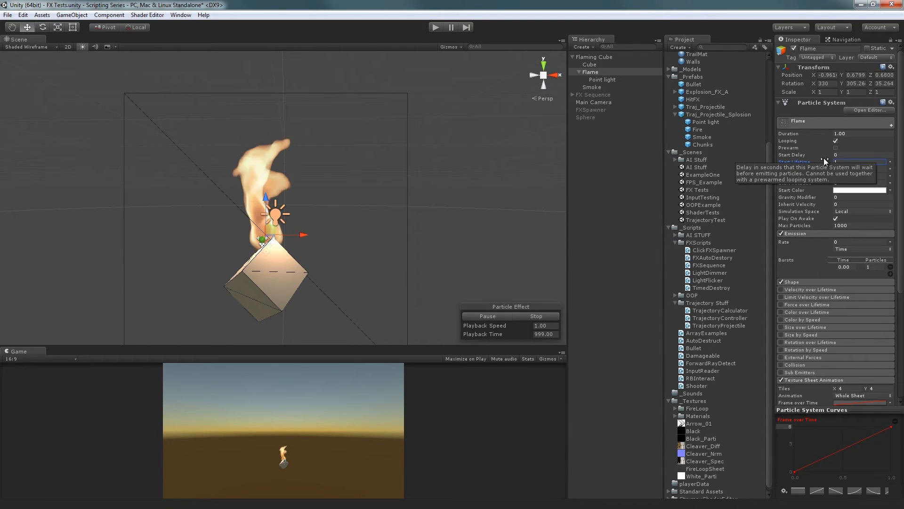
click(470, 180)
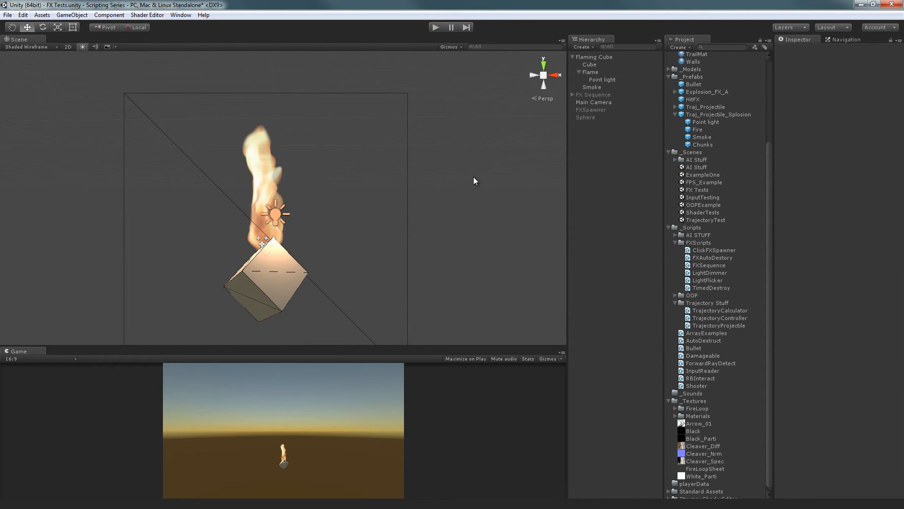
- Select the Flame particle system and set its Texture Sheet Animation tiles to X 2 and Y 2
click(590, 72)
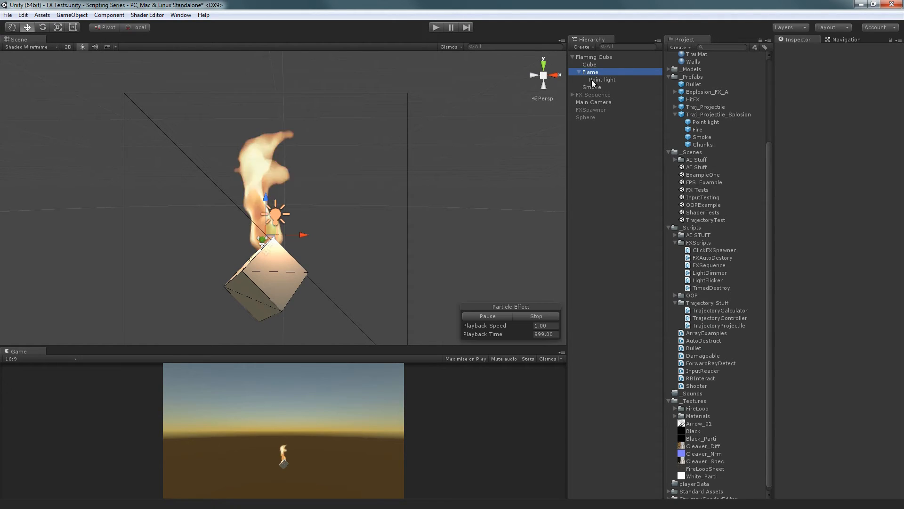
key(f)
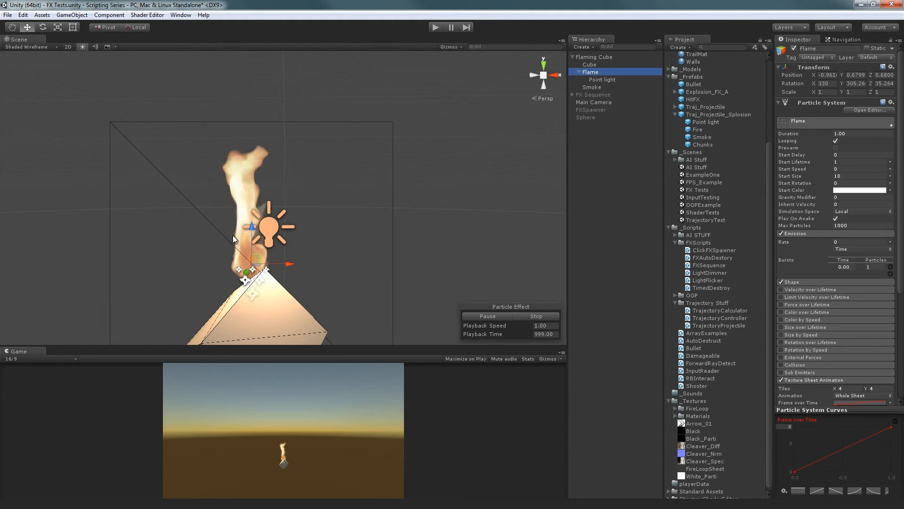
scroll(233, 236, down, 3)
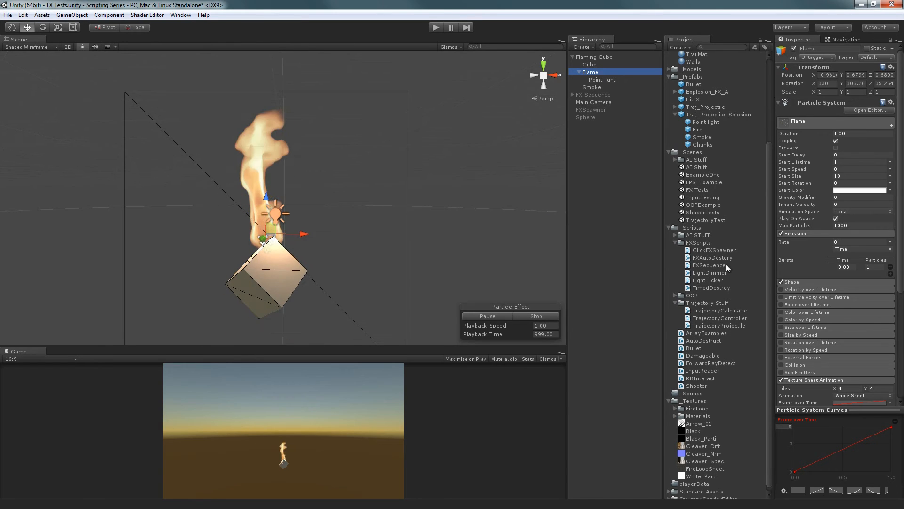
scroll(843, 278, down, 3)
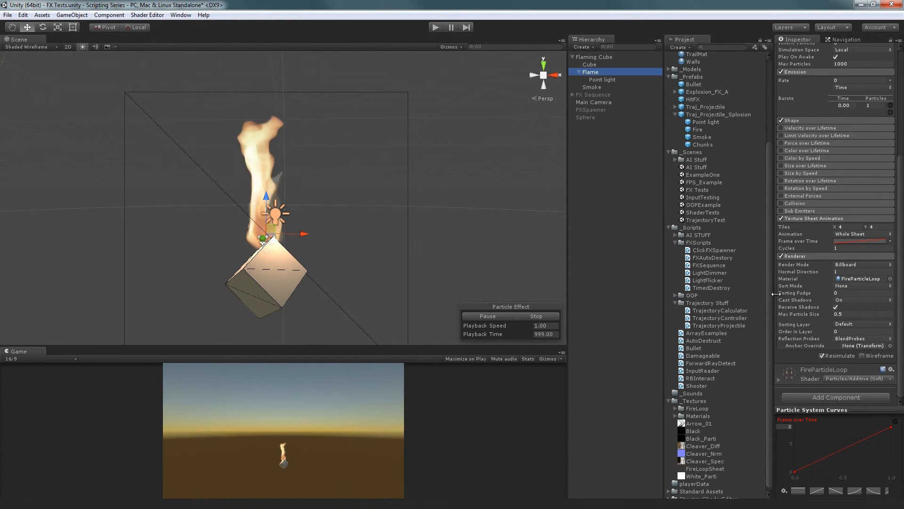
click(849, 227)
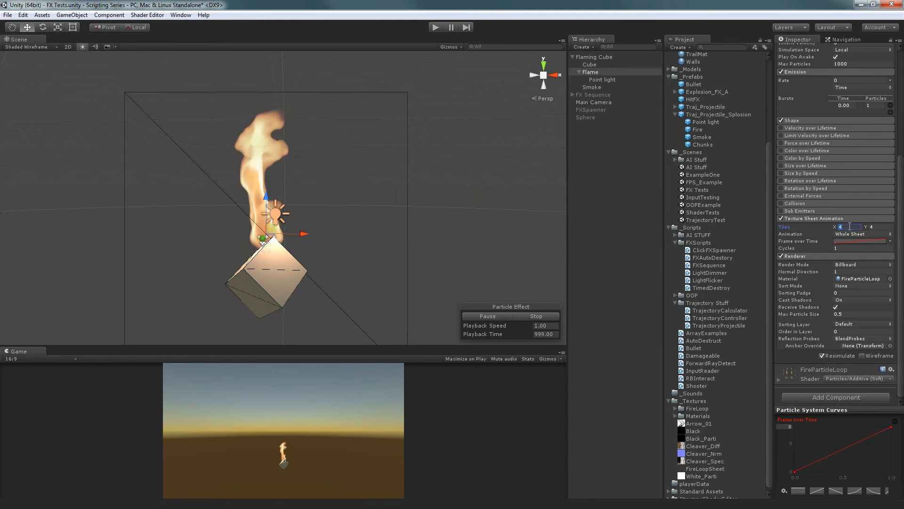
text(2)
key(Tab)
text(2)
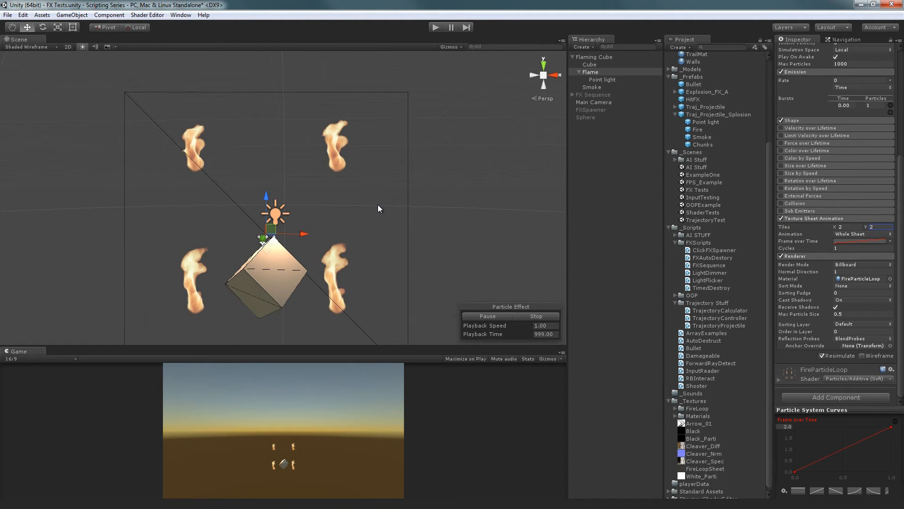
- Compare the tiling with the FireLoop.psd sheet in Photoshop, and set the Flame's Y tiles to 1 back in Unity
key(alt+Tab)
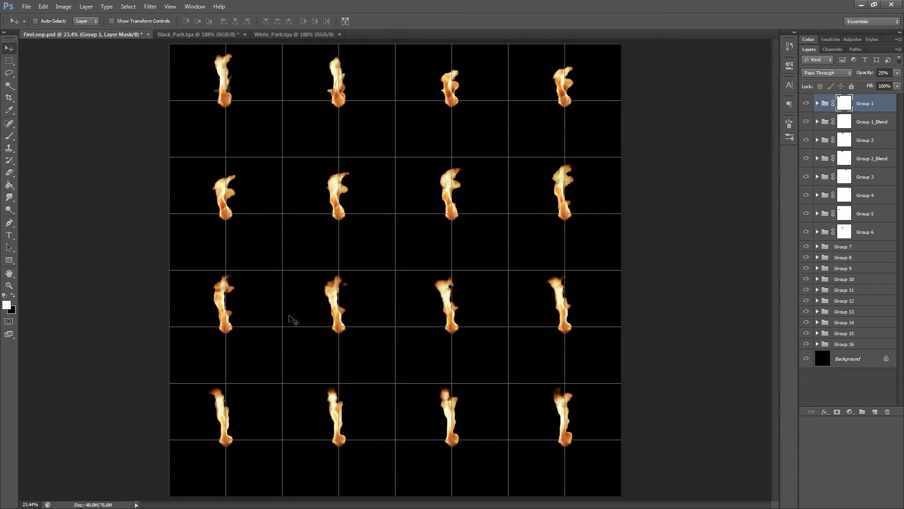
key(alt+Tab)
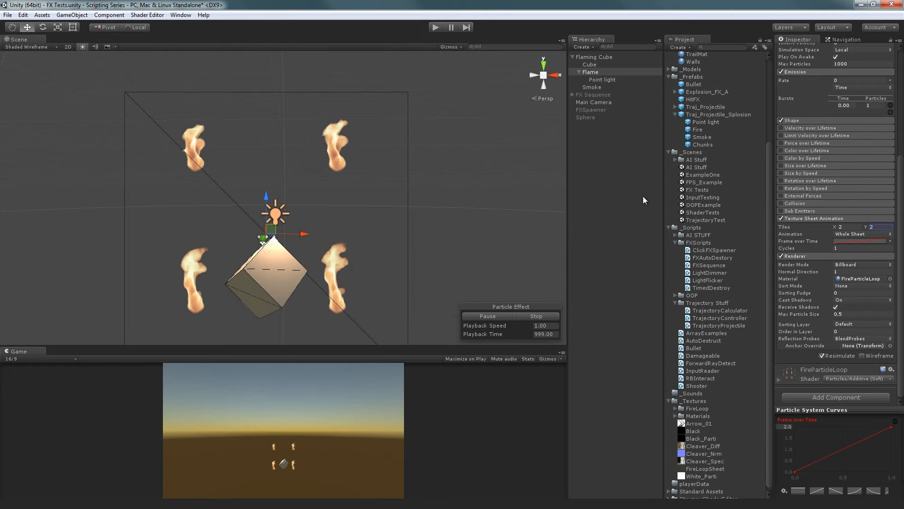
key(alt+Tab)
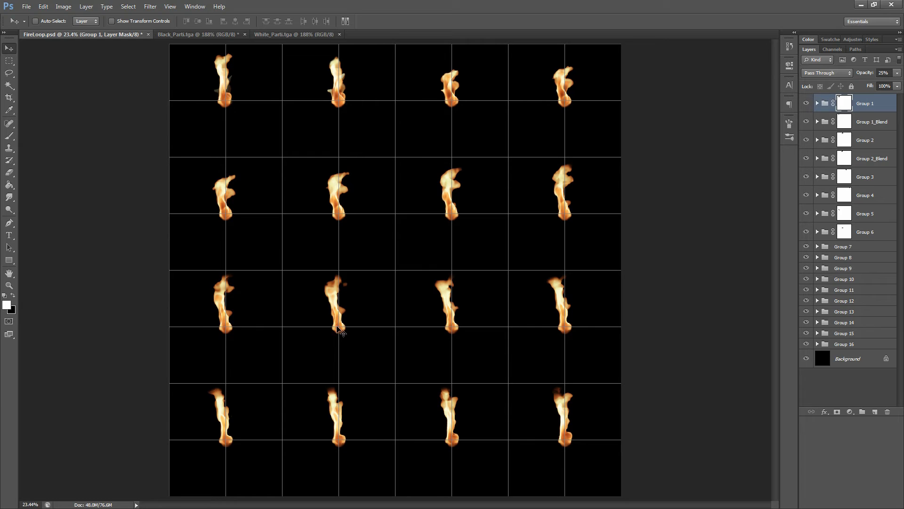
key(alt+Tab)
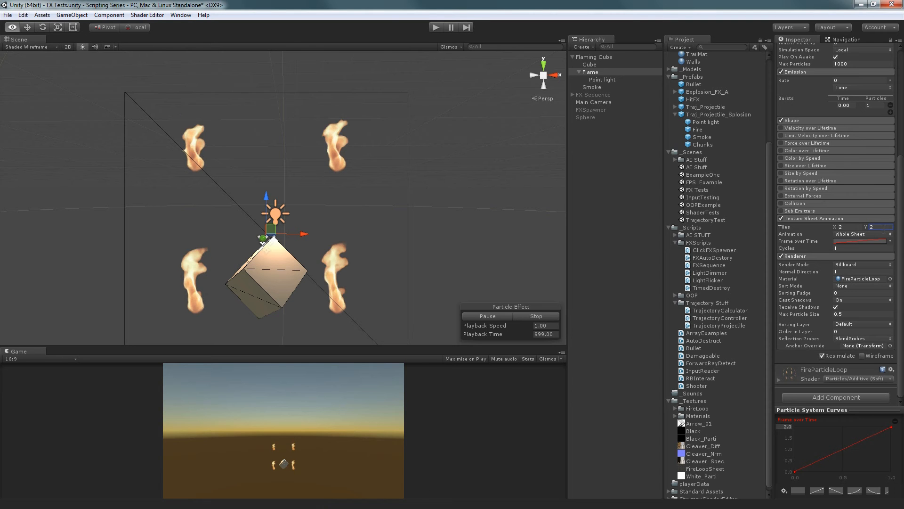
text(1)
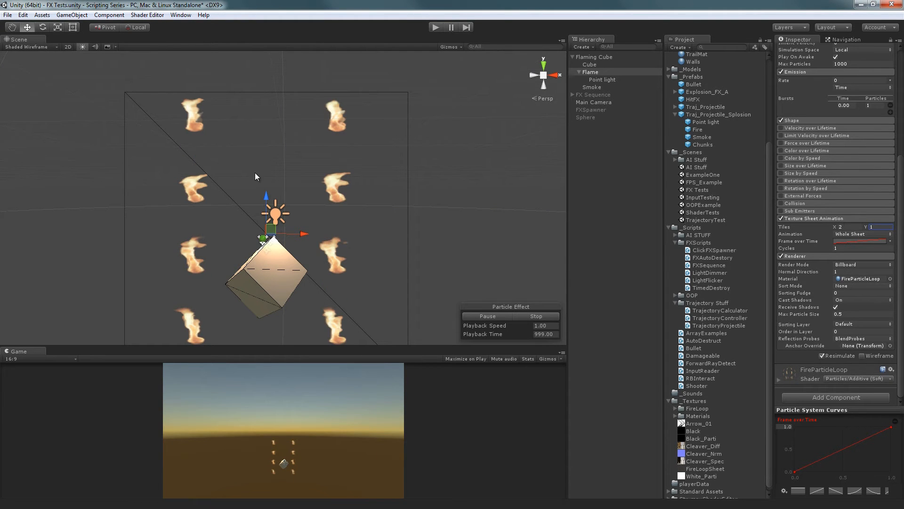
scroll(256, 172, down, 3)
middle_drag(256, 242, 264, 225)
- Set the Flame's Texture Sheet Animation tiles to X 4 and Y 4
click(868, 227)
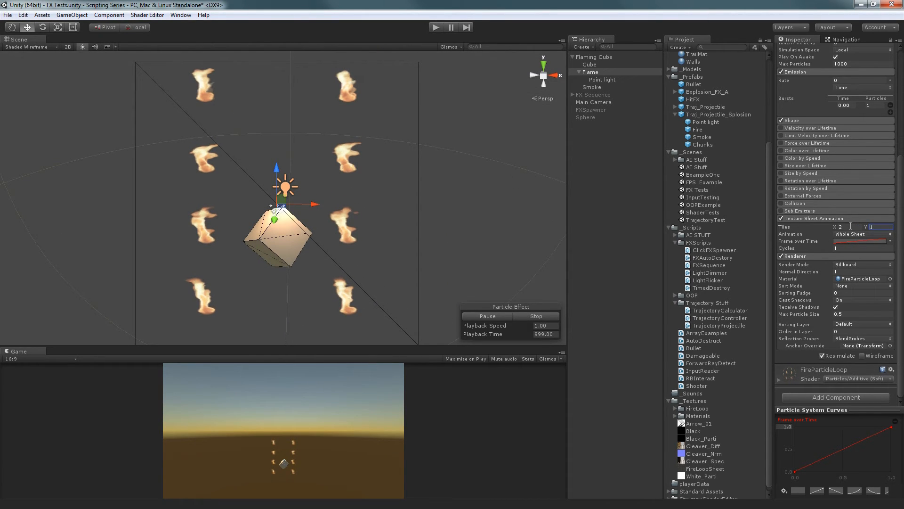
text(4)
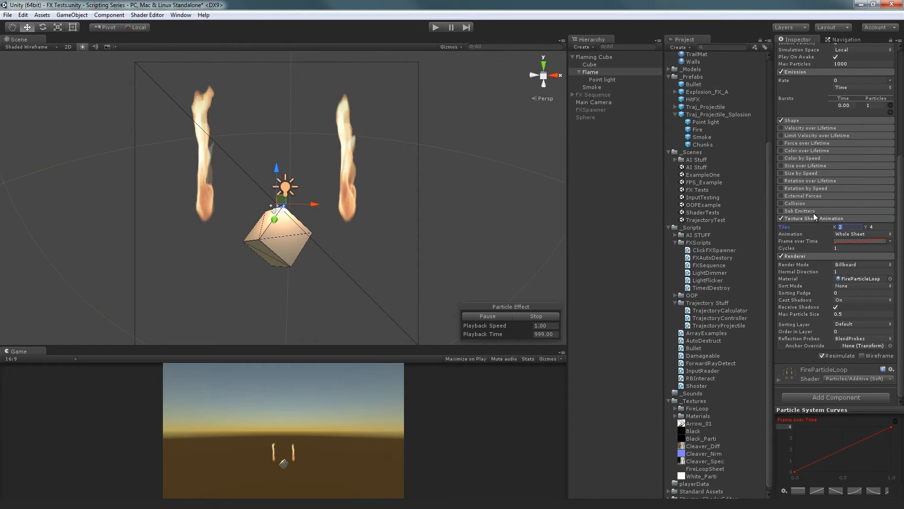
text(4)
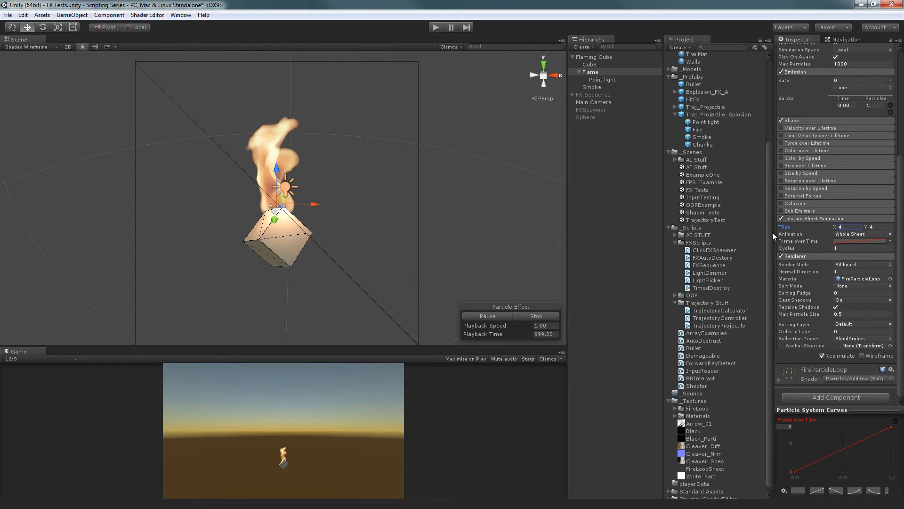
- Set the FireParticleLoop material's shader to Particles/Additive and briefly preview the flame in play mode
scroll(735, 149, up, 3)
scroll(733, 141, up, 1)
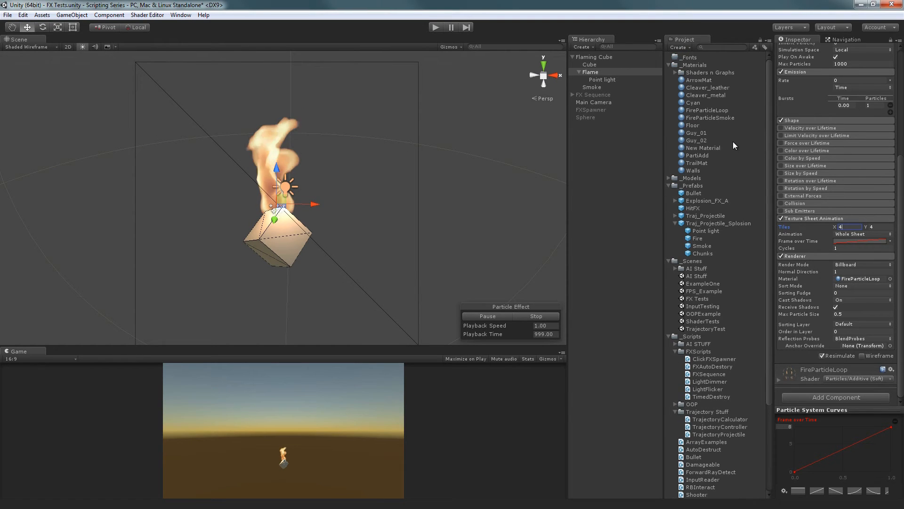
click(726, 109)
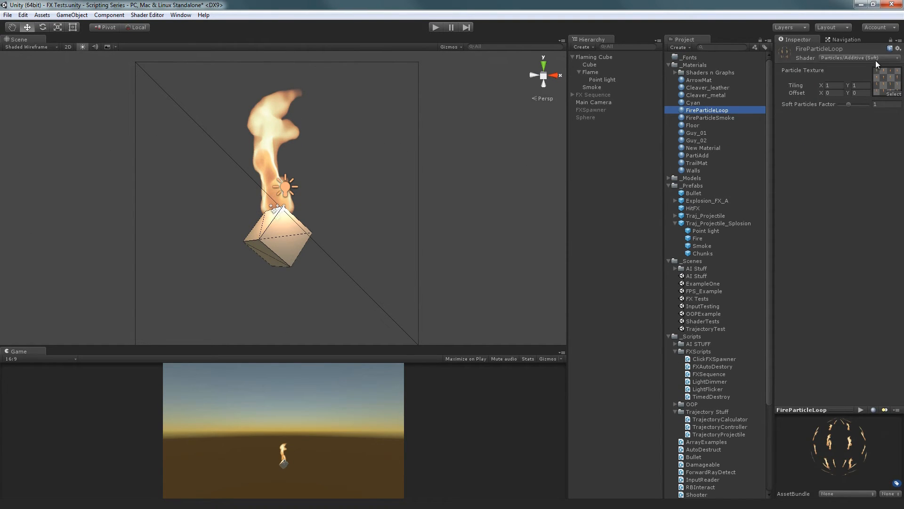
click(875, 59)
mouse_move(835, 122)
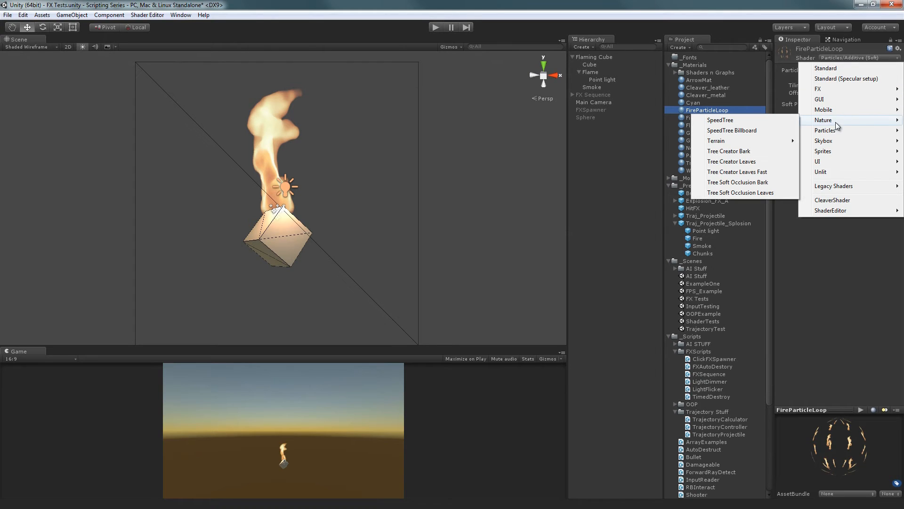
click(736, 132)
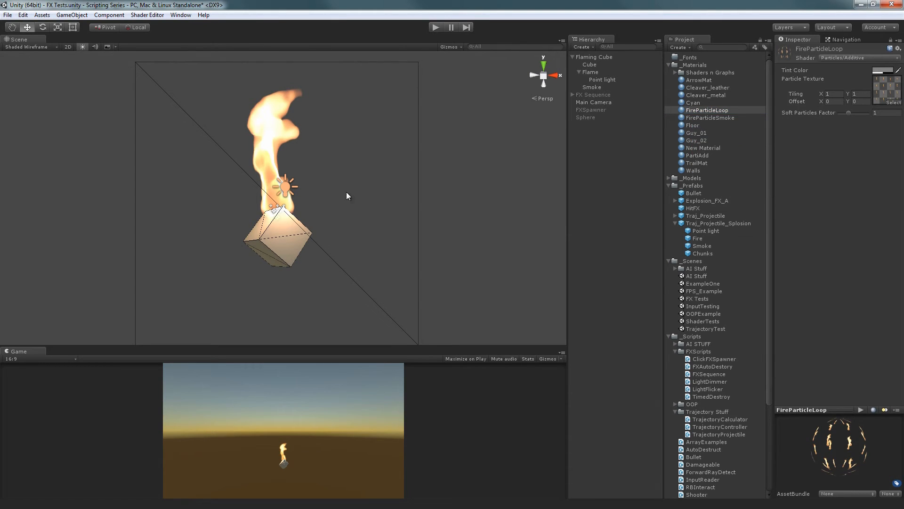
click(437, 29)
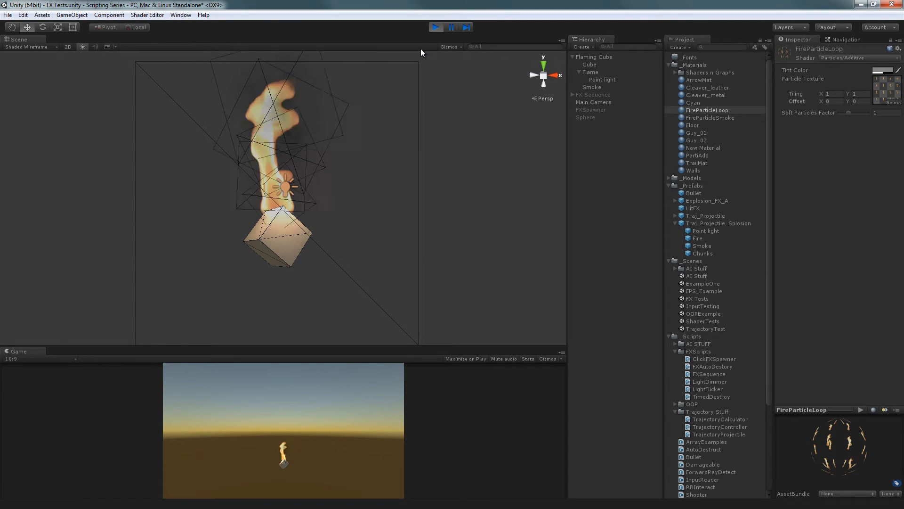
click(441, 28)
- Brighten the FireParticleLoop material's Tint Color to light grey C4C4C4 with alpha 255
click(882, 70)
click(511, 7)
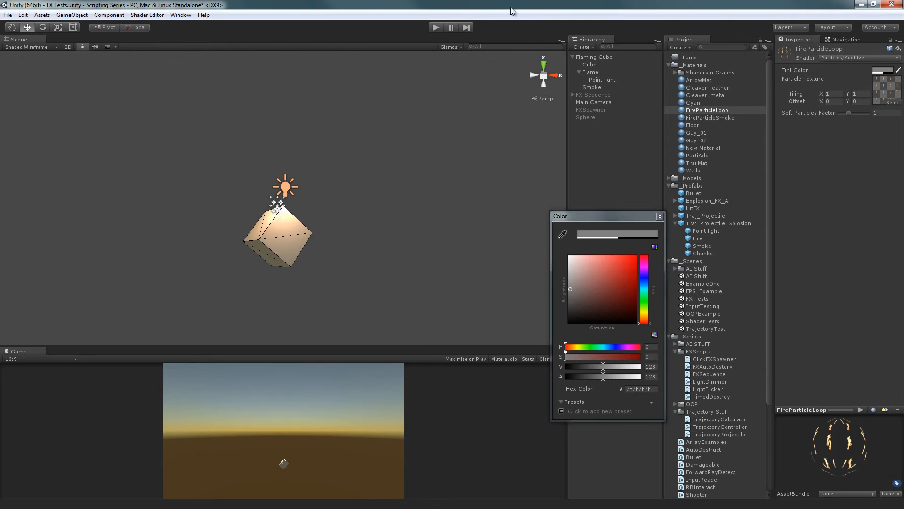
click(608, 73)
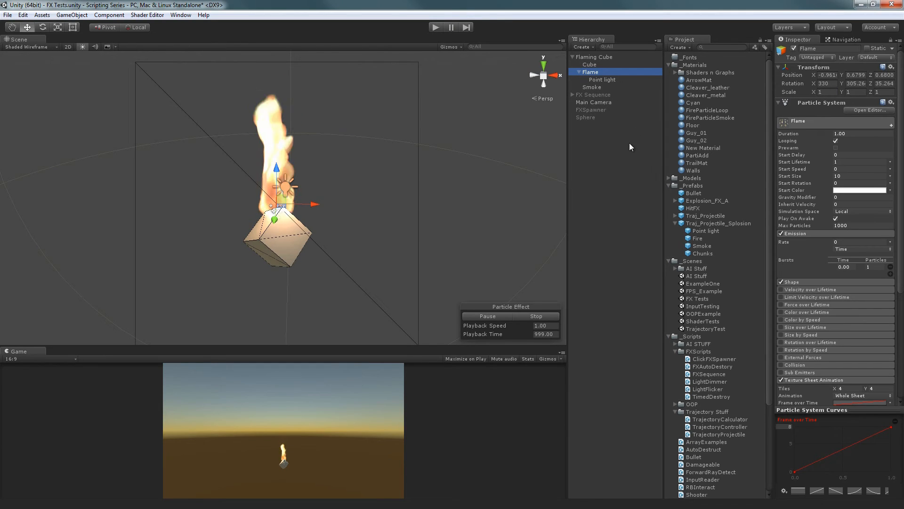
click(726, 109)
click(885, 71)
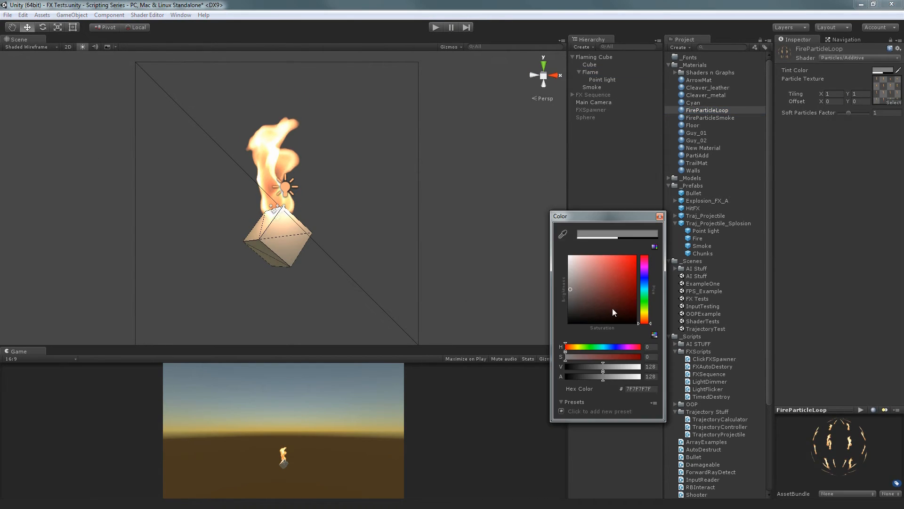
mouse_move(612, 377)
mouse_down()
mouse_move(659, 372)
mouse_move(568, 375)
mouse_move(645, 366)
mouse_move(587, 376)
mouse_move(626, 372)
mouse_up()
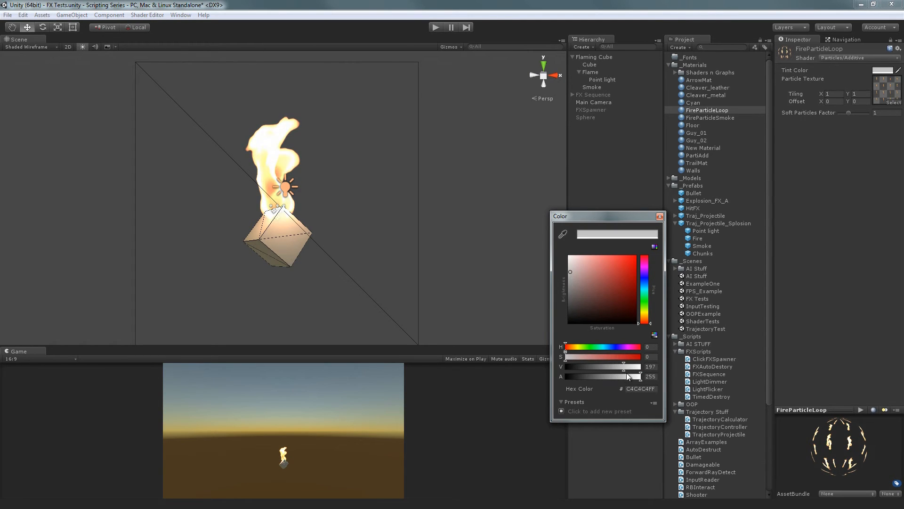
click(660, 216)
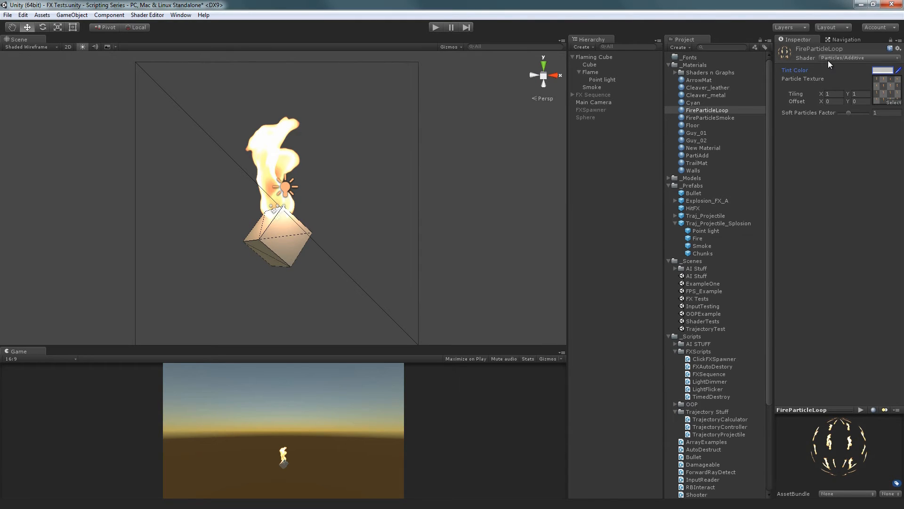
- Set the FireParticleLoop material's shader to Particles/VertexLit Blended and its Emissive Color to white
click(830, 58)
mouse_move(799, 131)
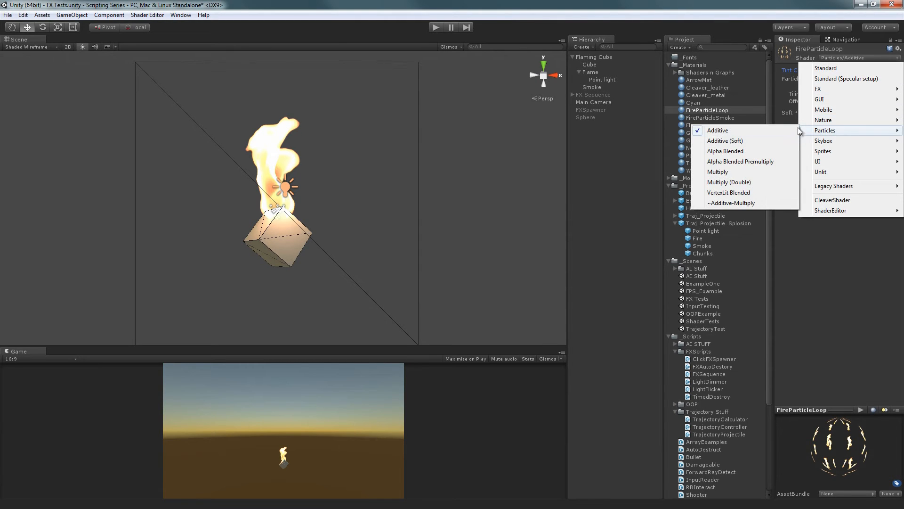
click(750, 192)
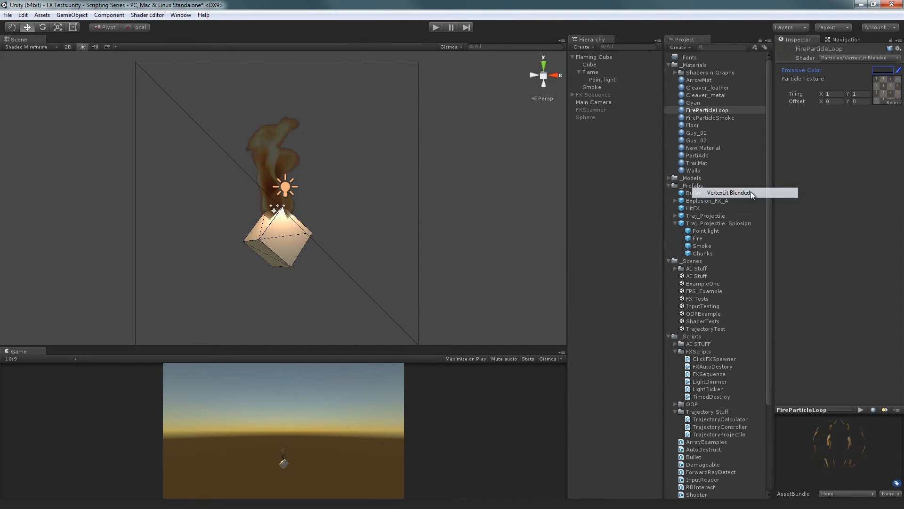
click(882, 76)
drag(623, 272, 445, 169)
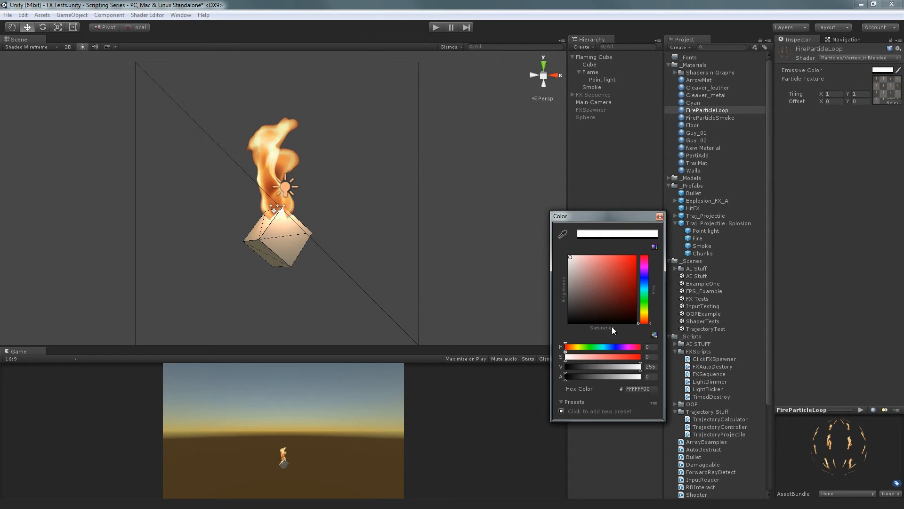
- Sample a pale orange from the flame in the scene as the Emissive Color and set its alpha to 255
click(646, 313)
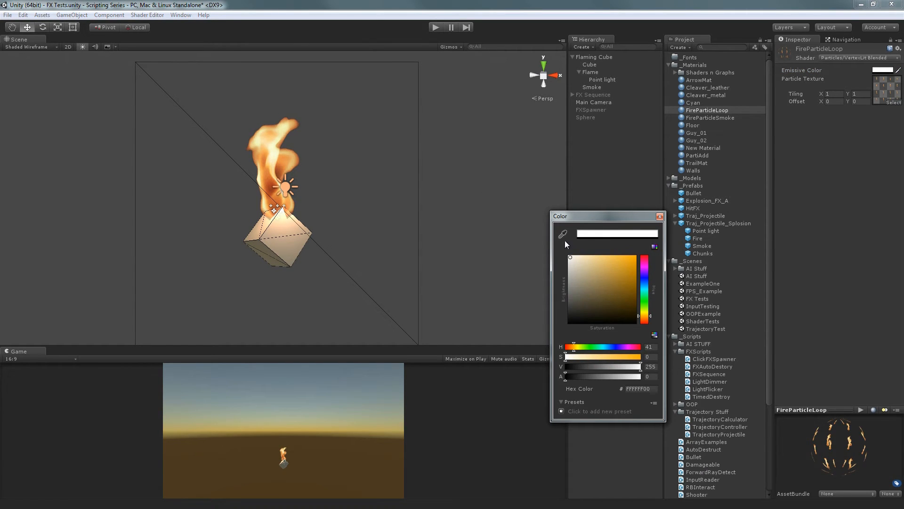
click(563, 235)
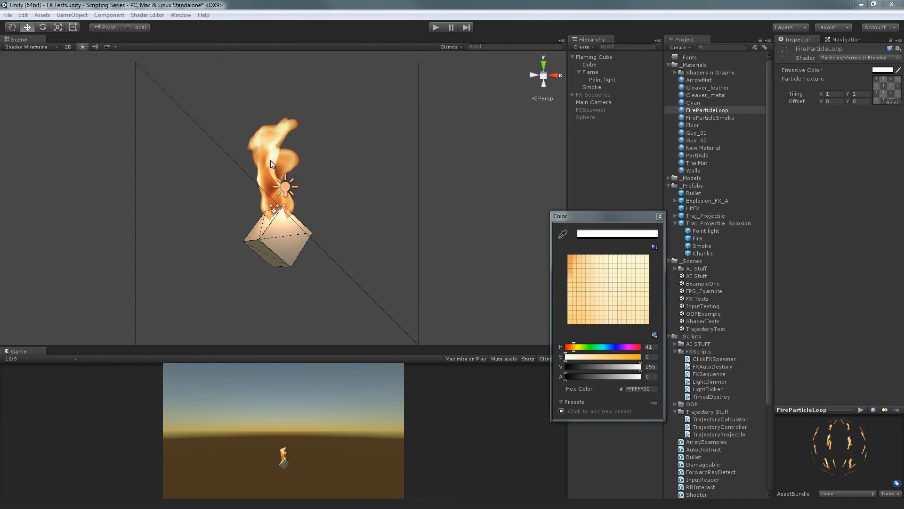
click(269, 163)
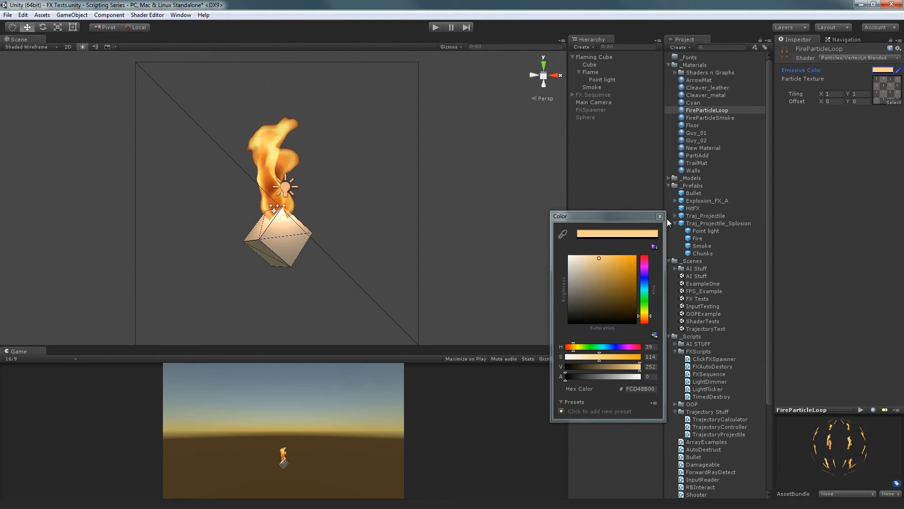
drag(583, 376, 753, 366)
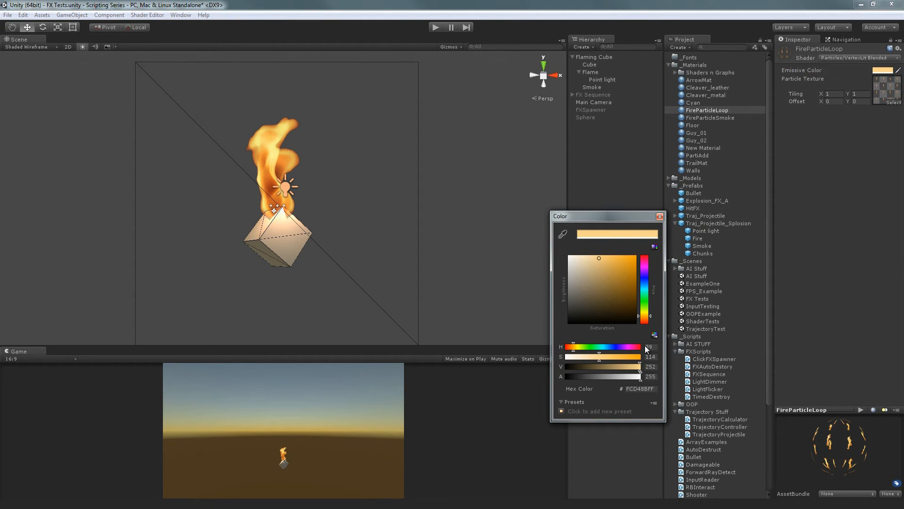
- Vary the Emissive Color from white through orange D2911B to pure red FF0000, and close the color picker
mouse_move(634, 259)
mouse_down()
mouse_move(530, 233)
mouse_move(502, 203)
mouse_up()
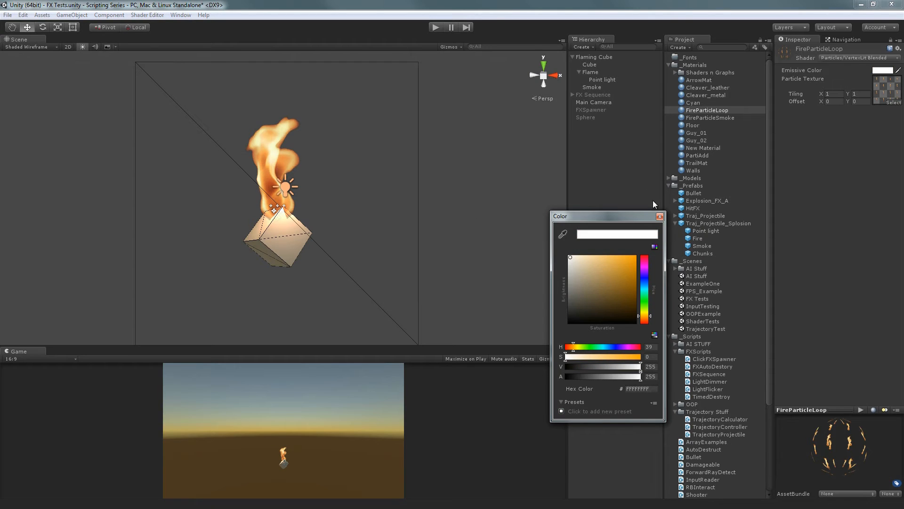
click(635, 257)
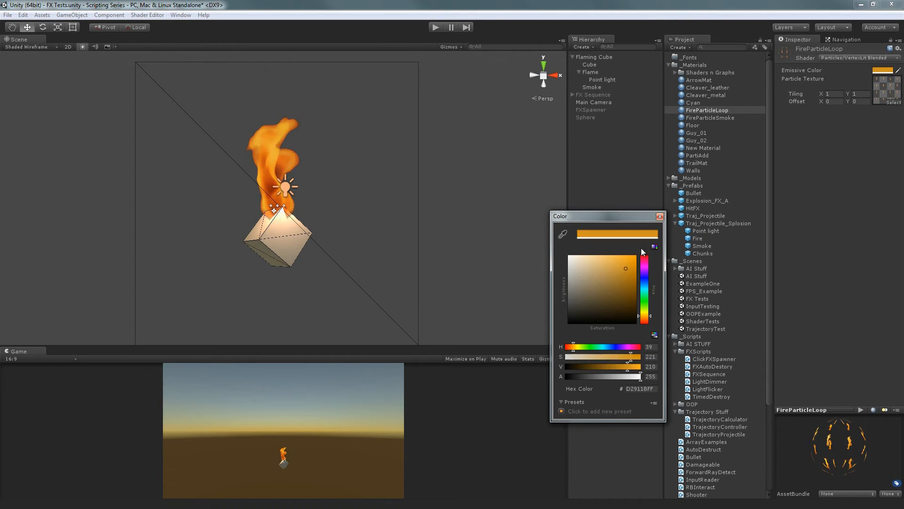
drag(645, 295, 646, 236)
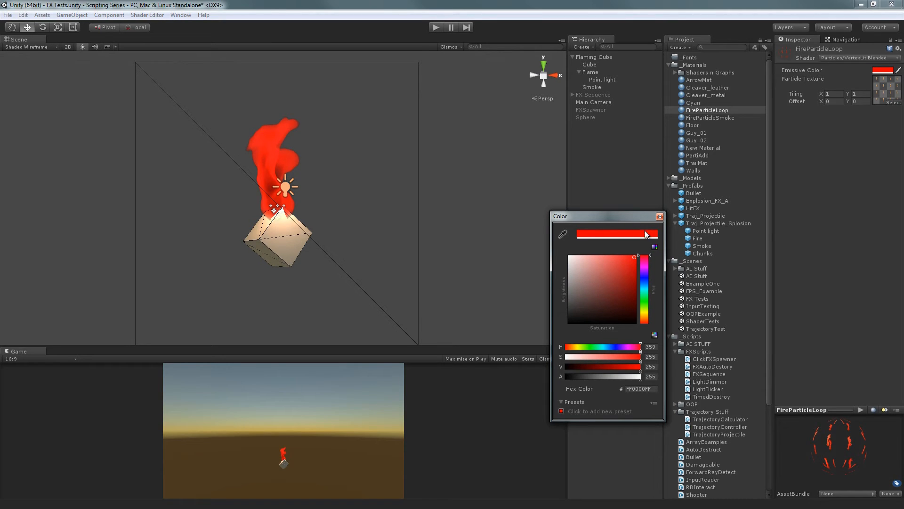
click(660, 216)
- Set the FireParticleLoop material's shader to Particles/Additive
click(826, 58)
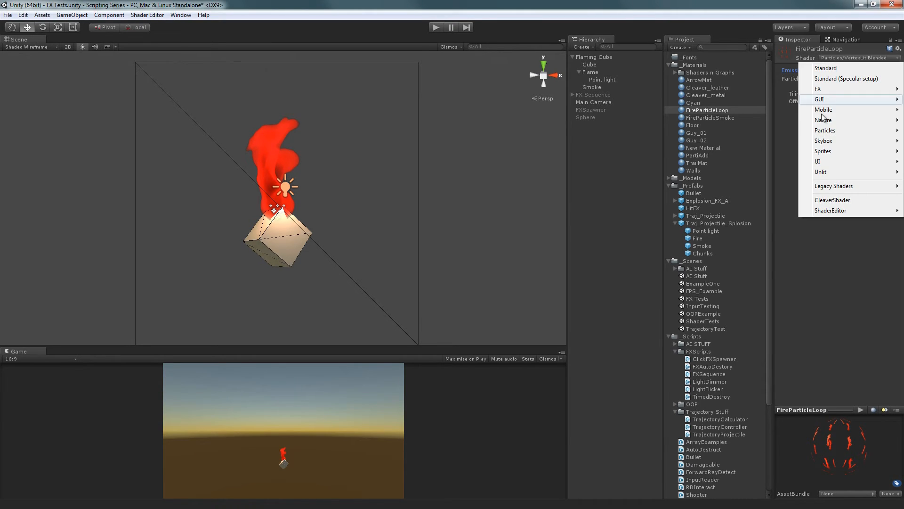
mouse_move(821, 134)
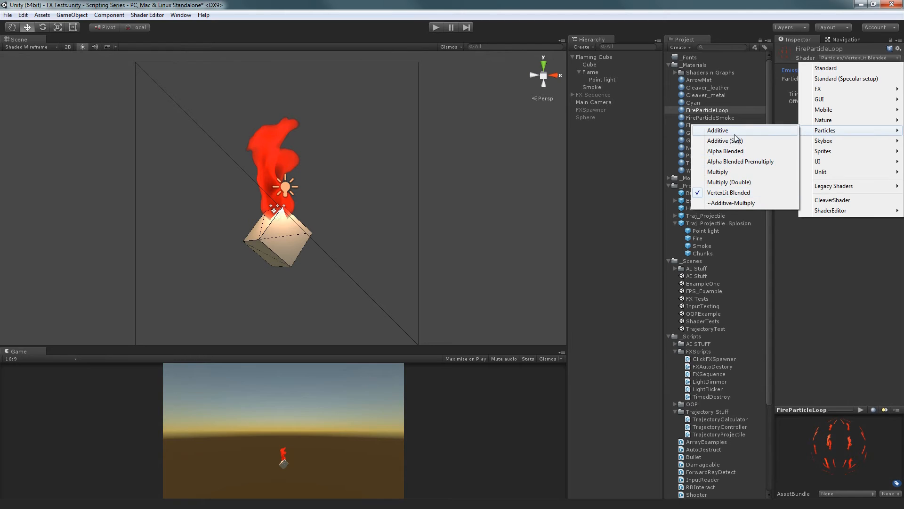
click(781, 130)
- Try white as the FireParticleLoop material's Tint Color, settle on mid grey 8C8C8C, and close the color picker
click(880, 71)
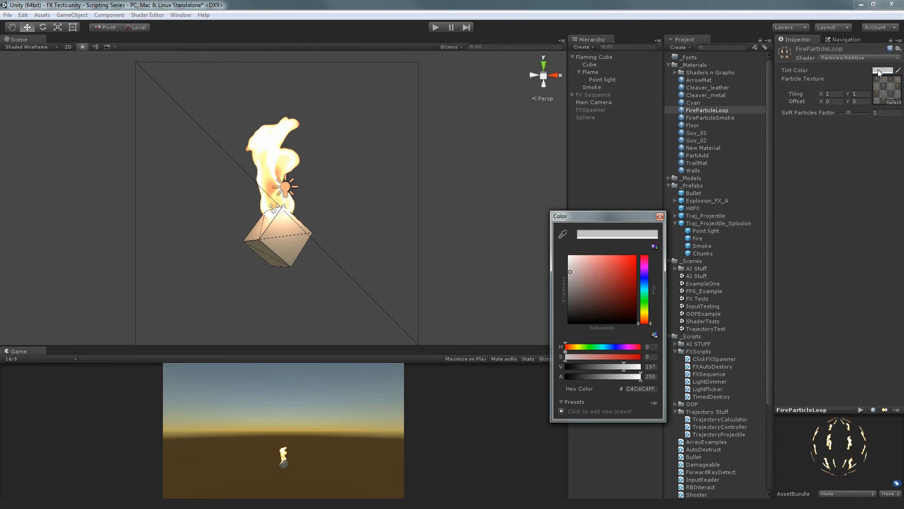
drag(606, 286, 457, 192)
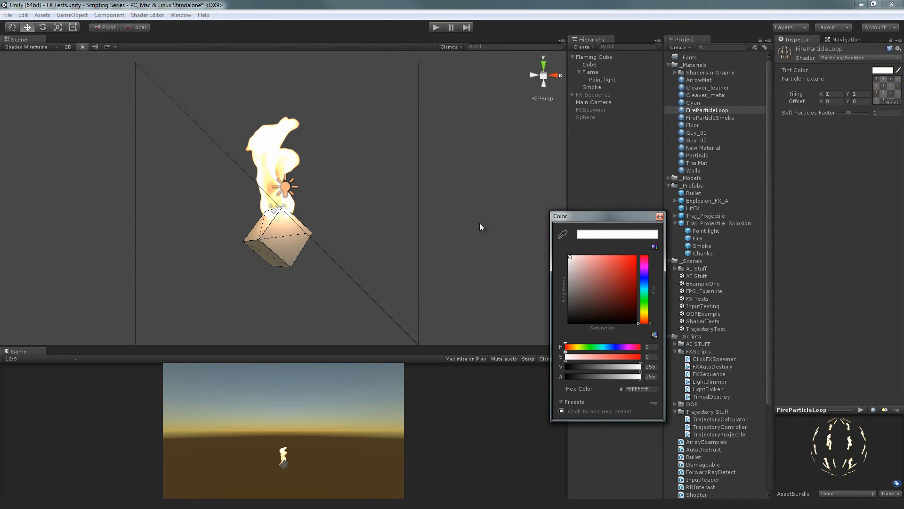
drag(578, 307, 539, 289)
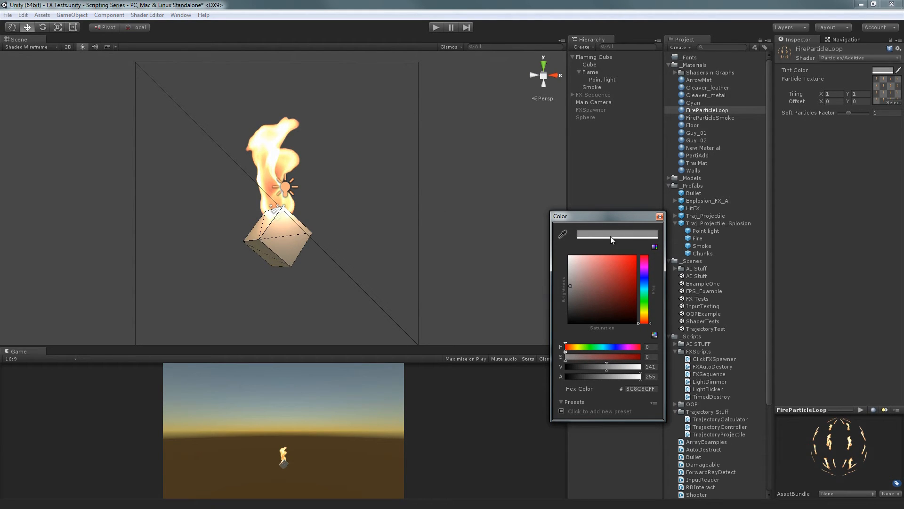
click(659, 217)
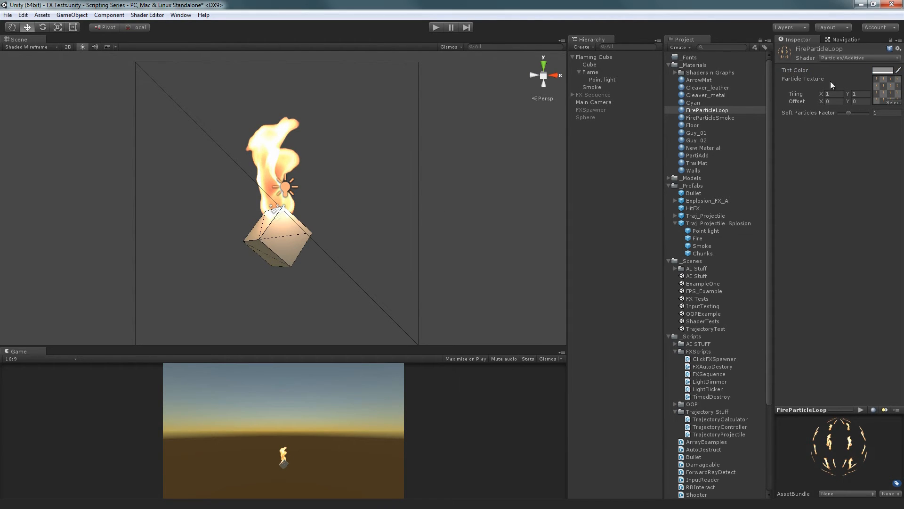
click(840, 58)
key(Escape)
- Turn off Cast Shadows and Receive Shadows in the Flame particle system's Renderer module
click(598, 73)
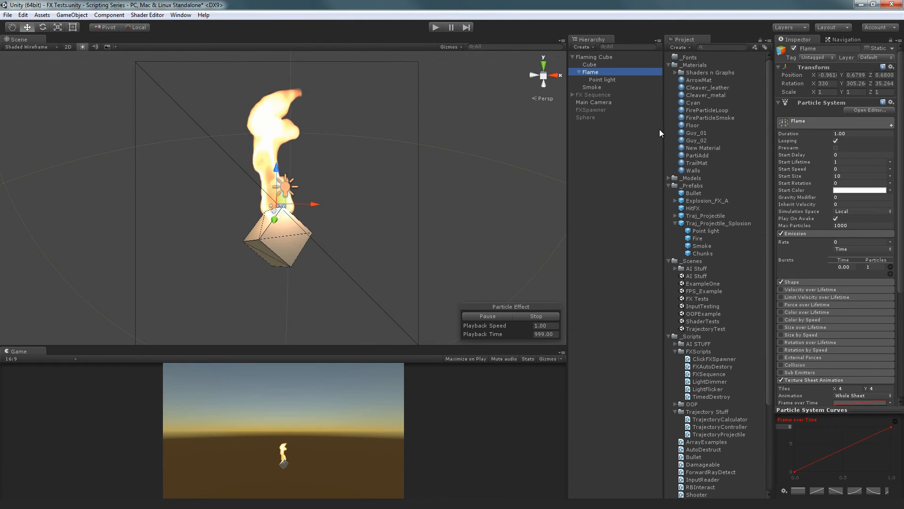
scroll(706, 179, down, 5)
scroll(829, 297, down, 7)
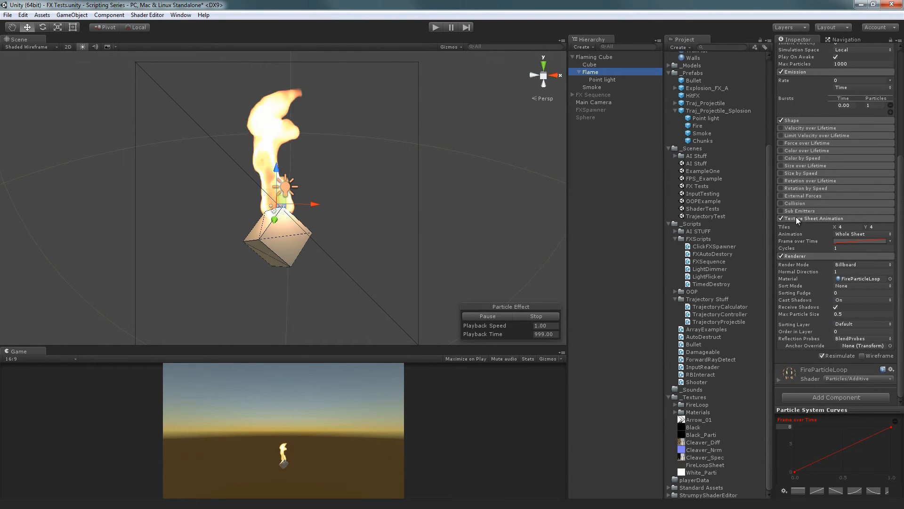
click(841, 298)
click(843, 307)
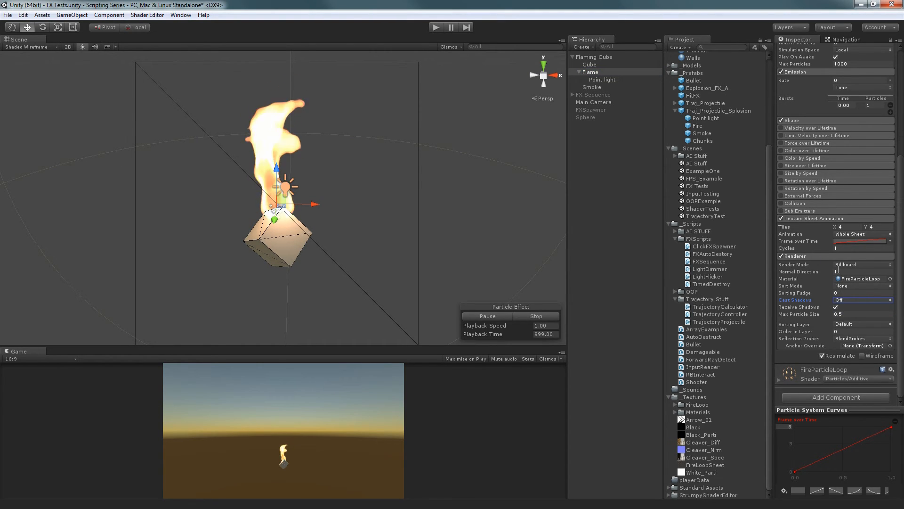
click(836, 307)
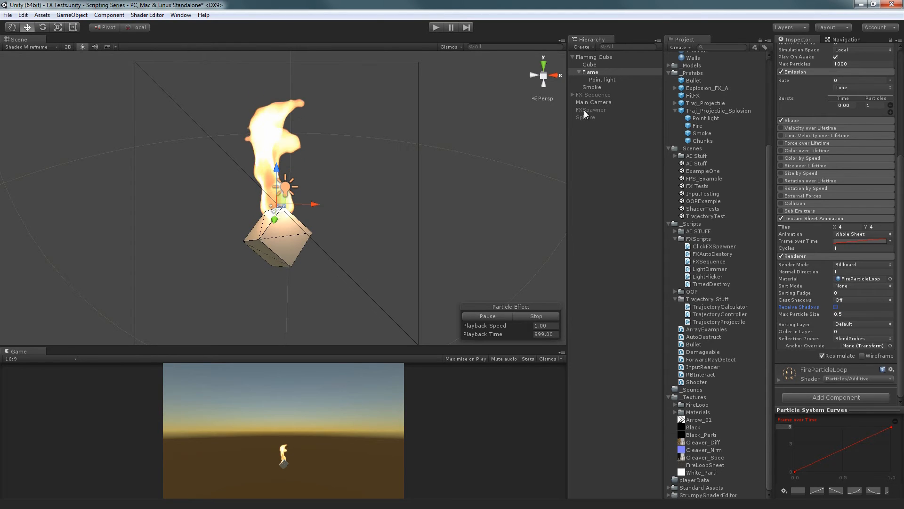
- Compare the Flame with its child Point light in the scene, and set the light's X and Z position to 0
click(612, 78)
scroll(335, 175, up, 2)
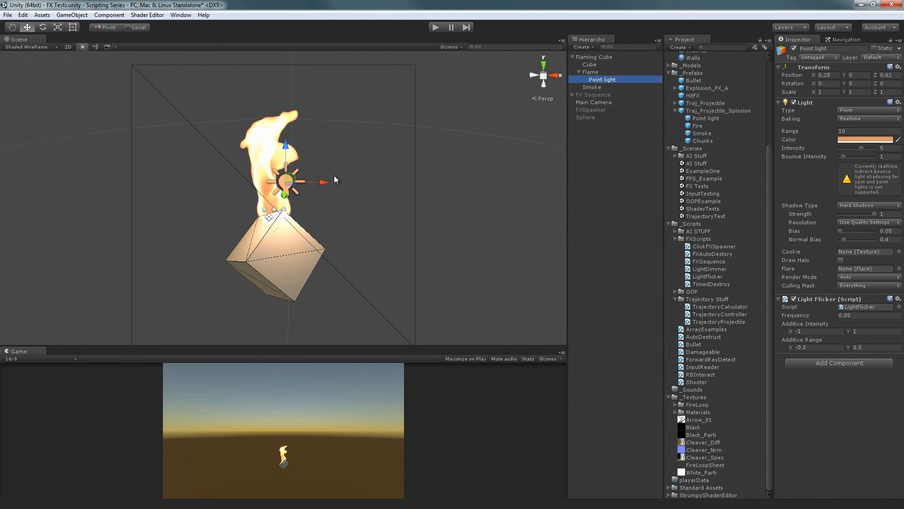
alt+drag(334, 175, 257, 143)
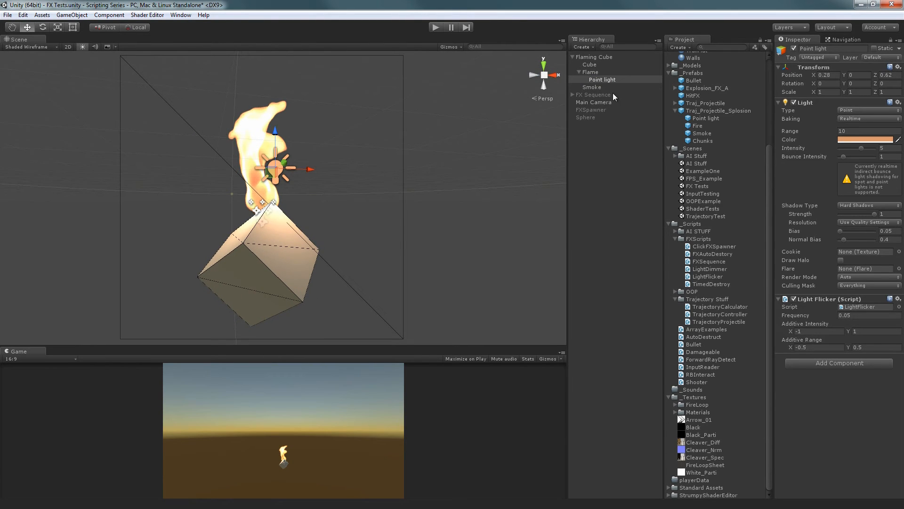
click(594, 74)
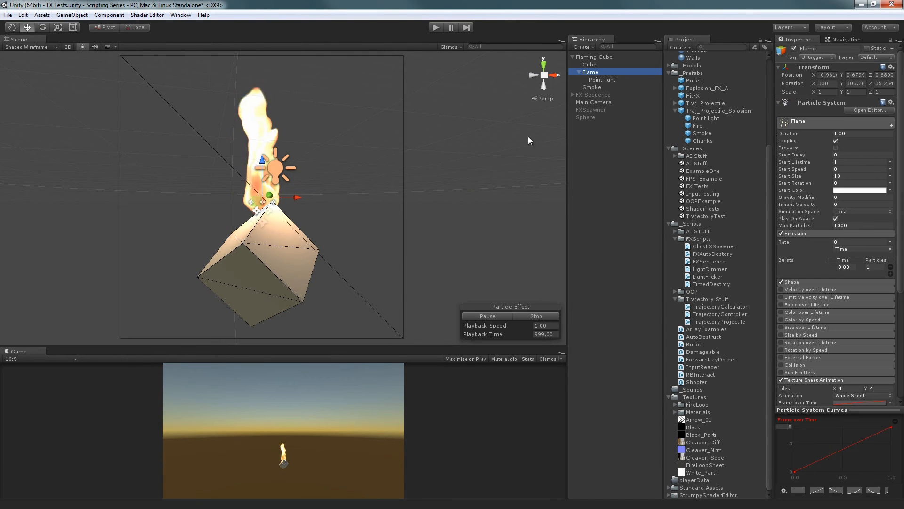
alt+drag(527, 136, 509, 140)
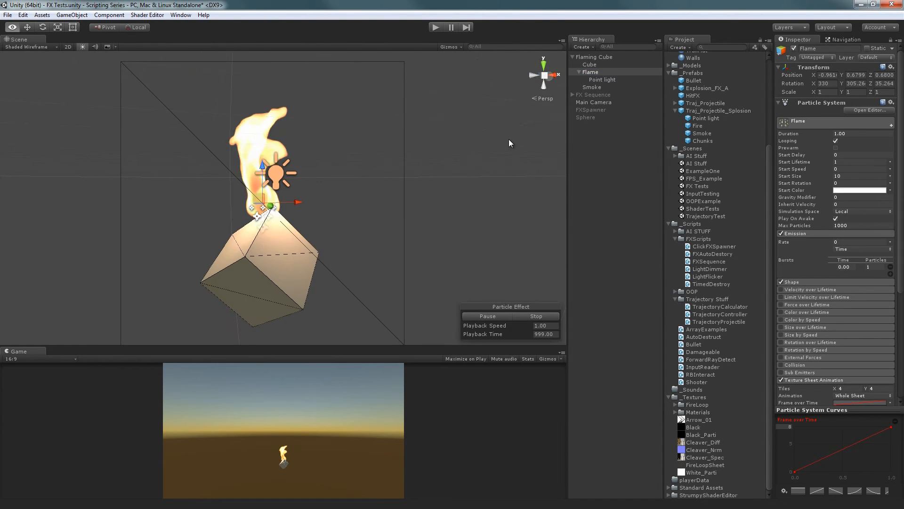
click(601, 81)
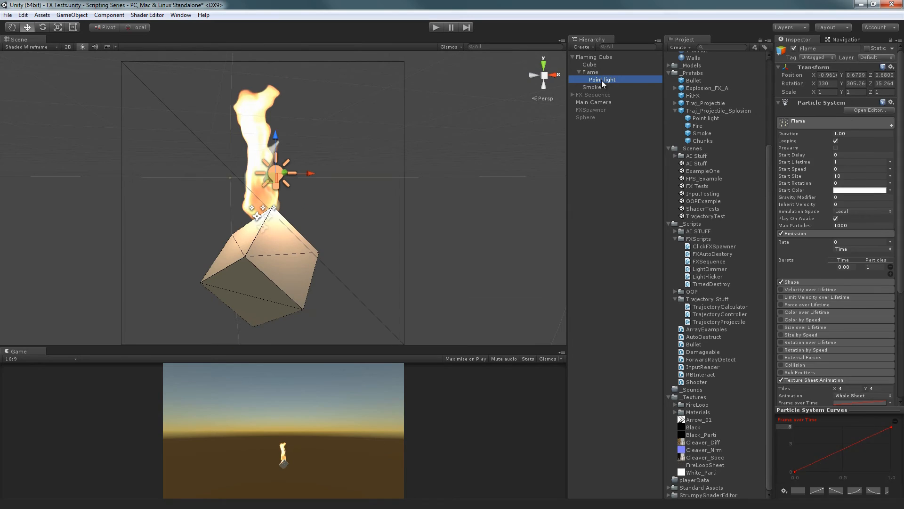
click(839, 76)
text(0)
key(Tab)
key(Tab)
text(0)
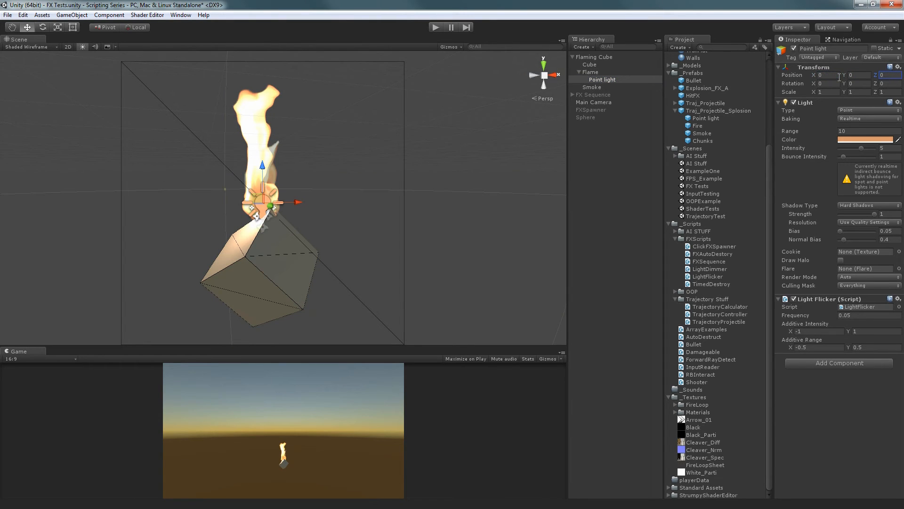
- Raise the Point light along its Z axis above the cube's corner, and set its Z position to 0.5
drag(262, 166, 268, 129)
alt+drag(317, 303, 542, 273)
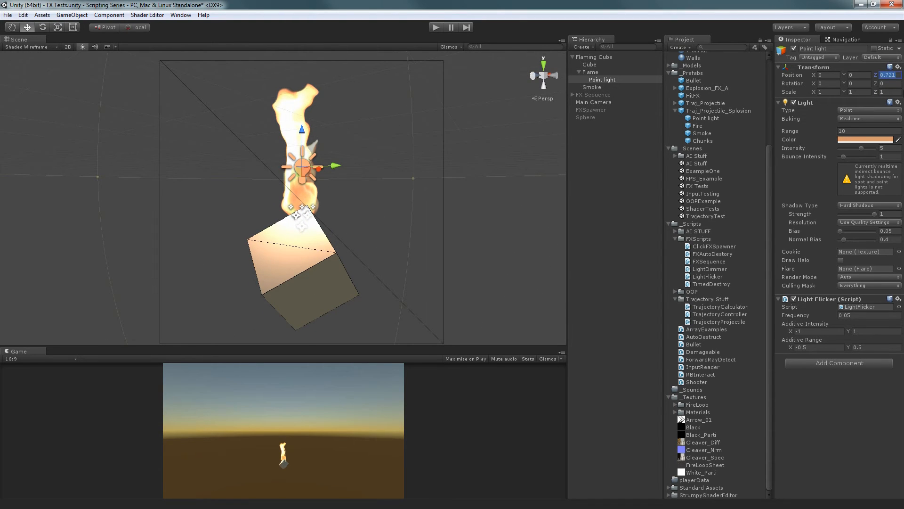
text(0.5)
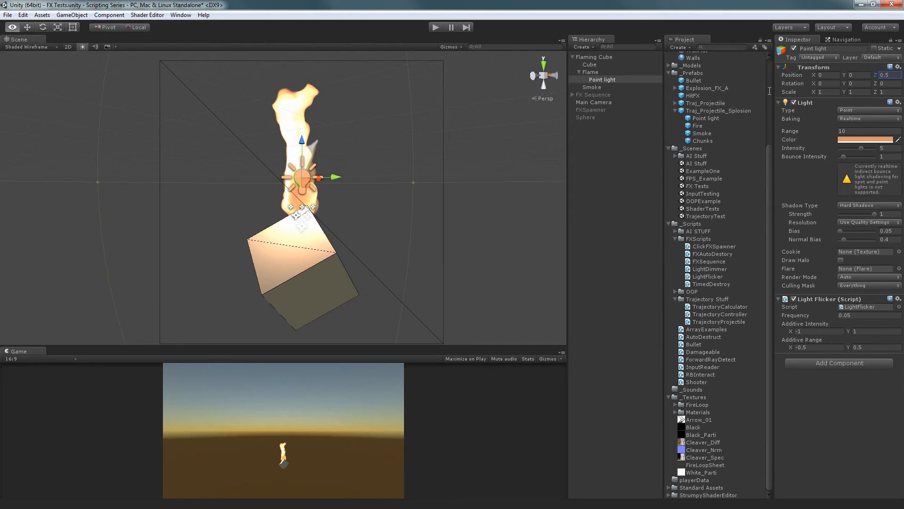
alt+drag(551, 162, 405, 193)
click(595, 73)
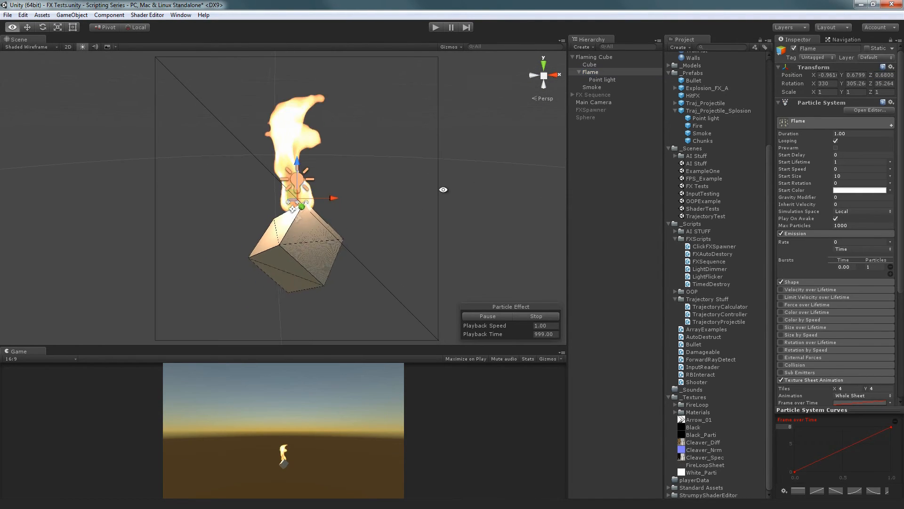
- Set the Point light's Z position to 0 and inspect the lighting on the cube from several sides
click(602, 79)
alt+drag(474, 141, 438, 245)
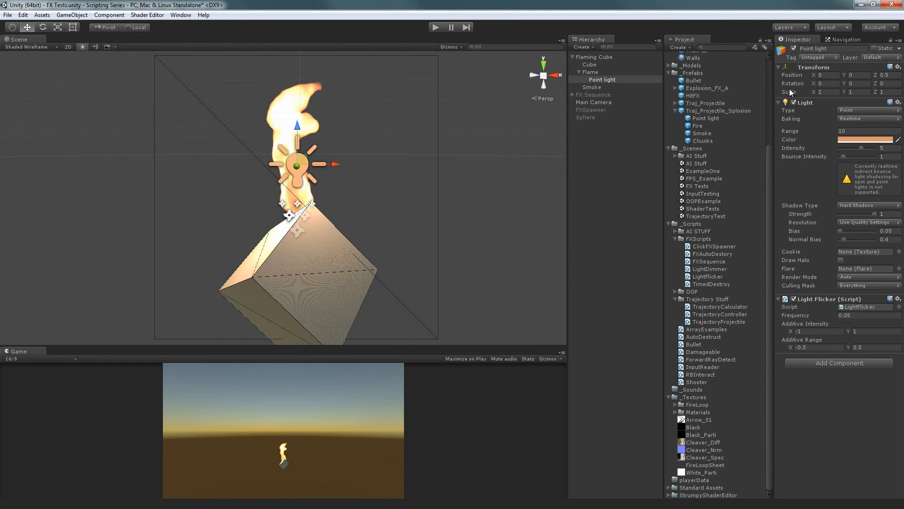
text(0)
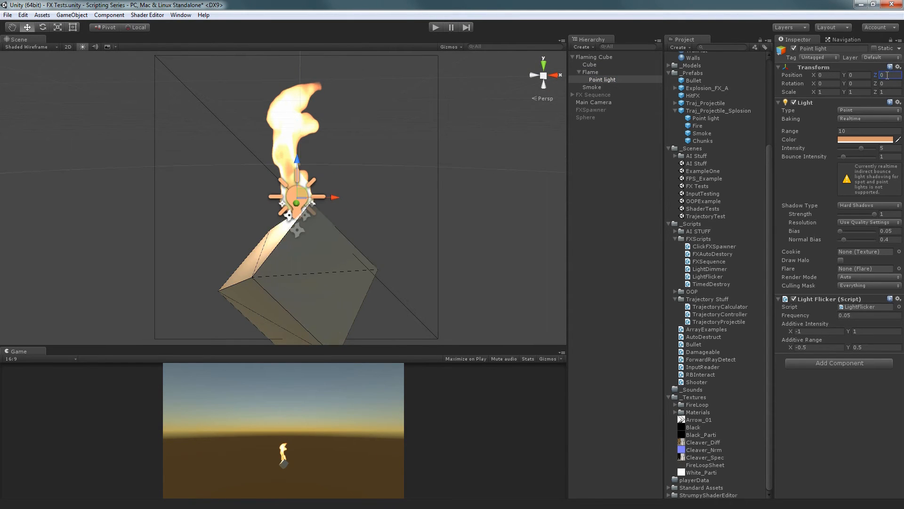
alt+drag(363, 157, 309, 97)
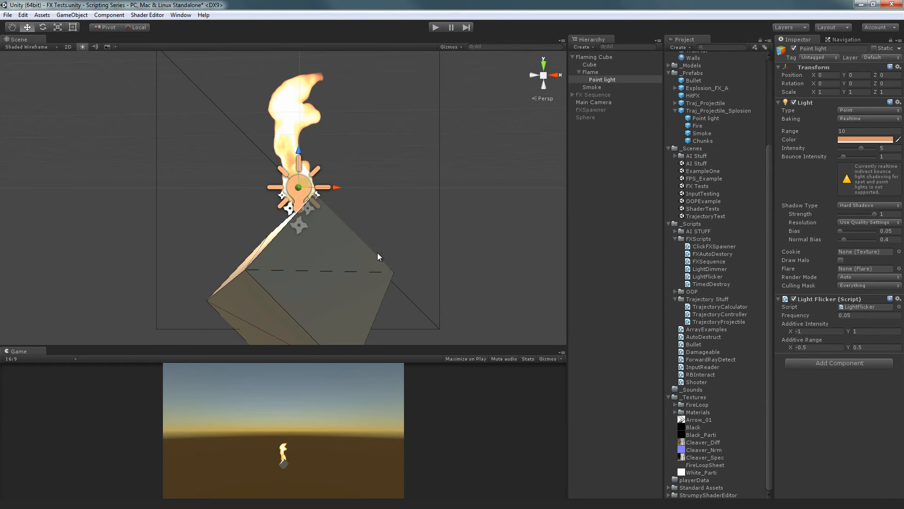
alt+drag(406, 230, 389, 178)
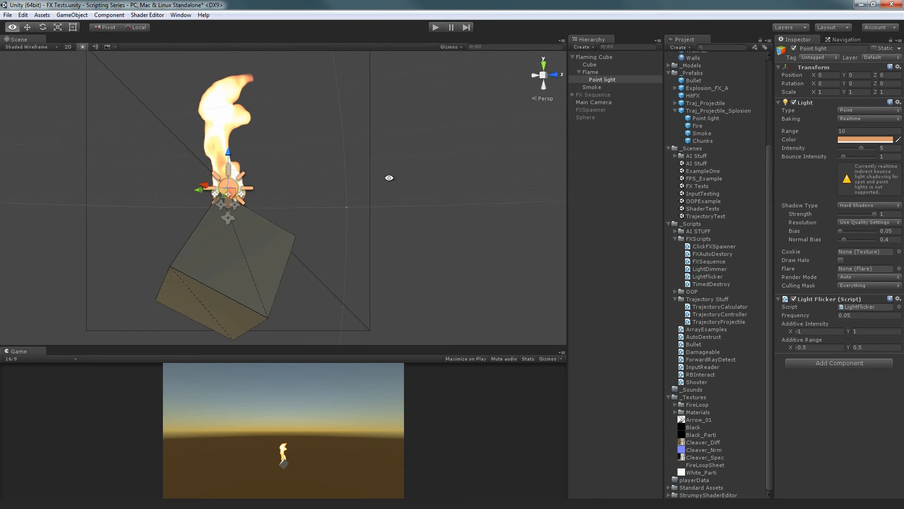
alt+drag(487, 214, 324, 239)
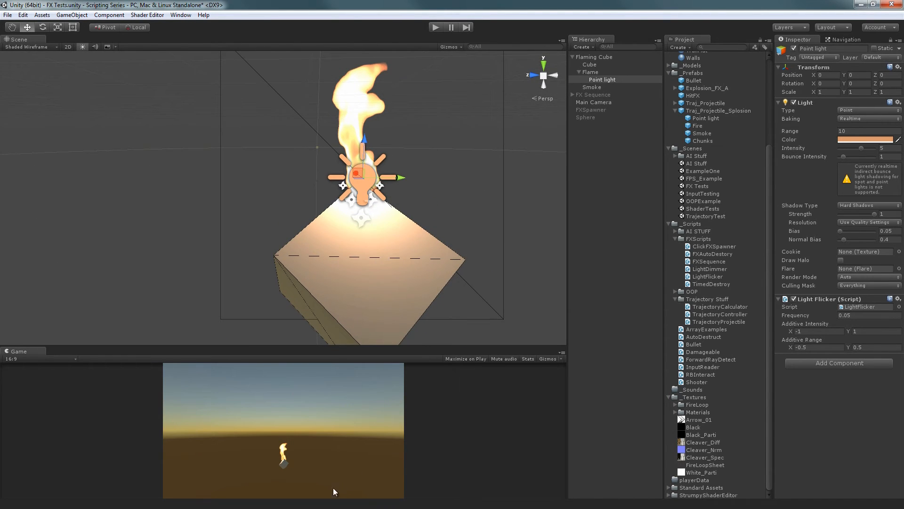
- Enlarge the Game view, set the Point light's Z position to 0.5, and check the flame in the maximized Game view
drag(329, 347, 328, 133)
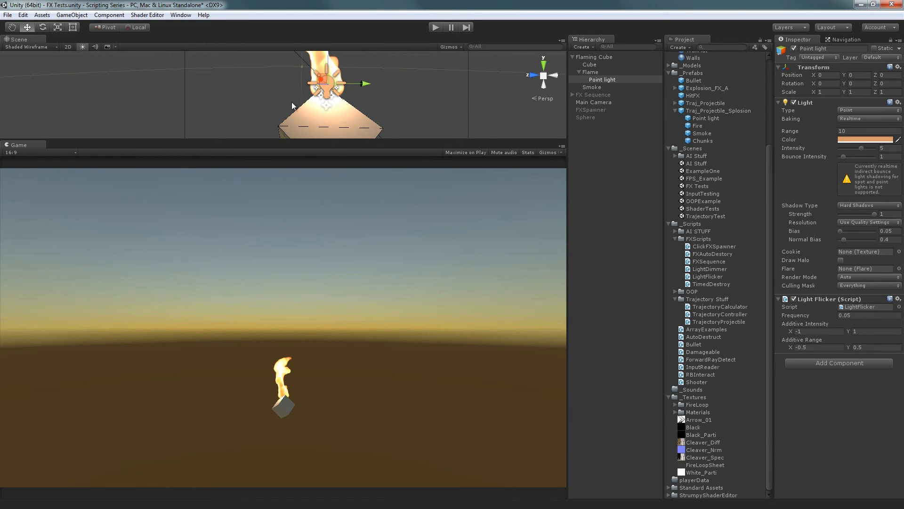
click(888, 76)
text(0.5)
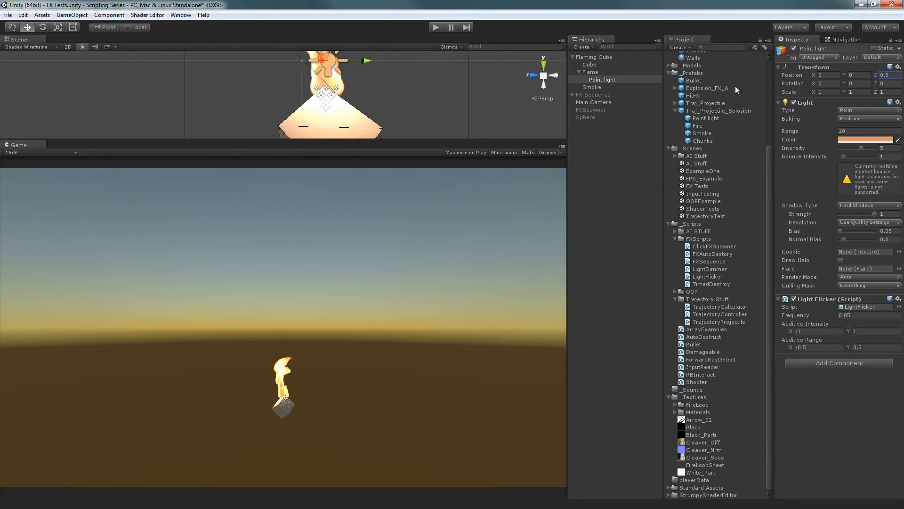
key(shift+space)
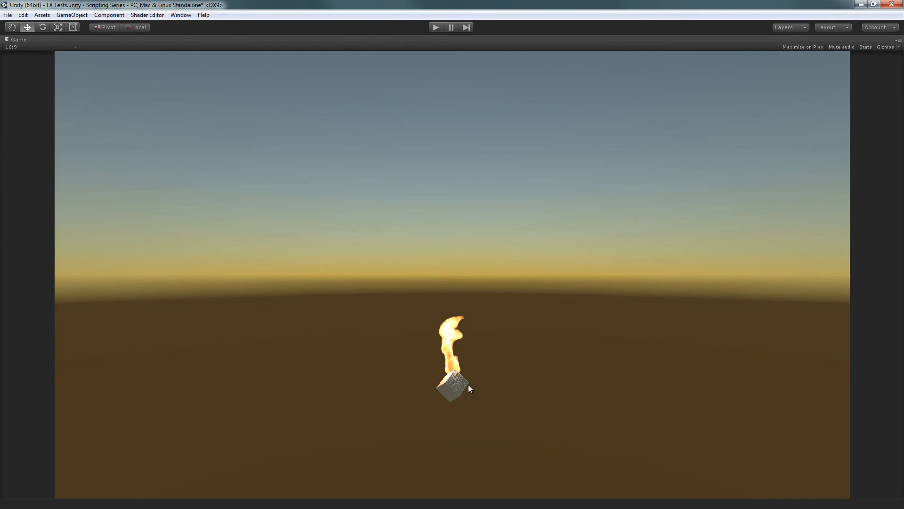
key(shift+space)
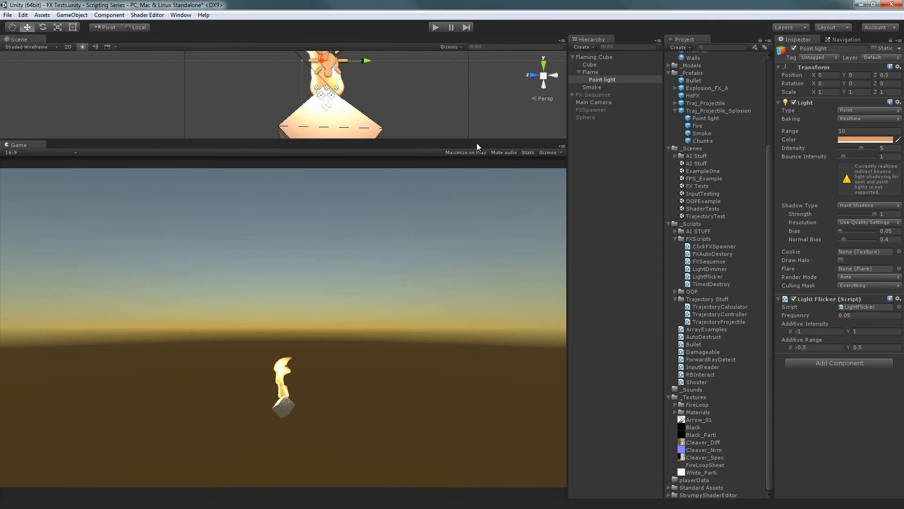
- Move the Main Camera closer to the flaming cube, to about Y -0.36 and Z -15.94
double_click(592, 102)
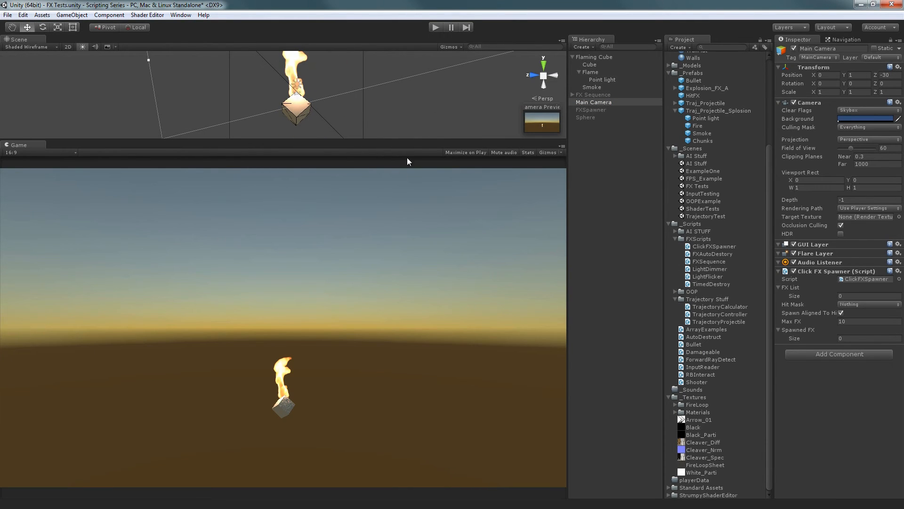
drag(411, 142, 413, 300)
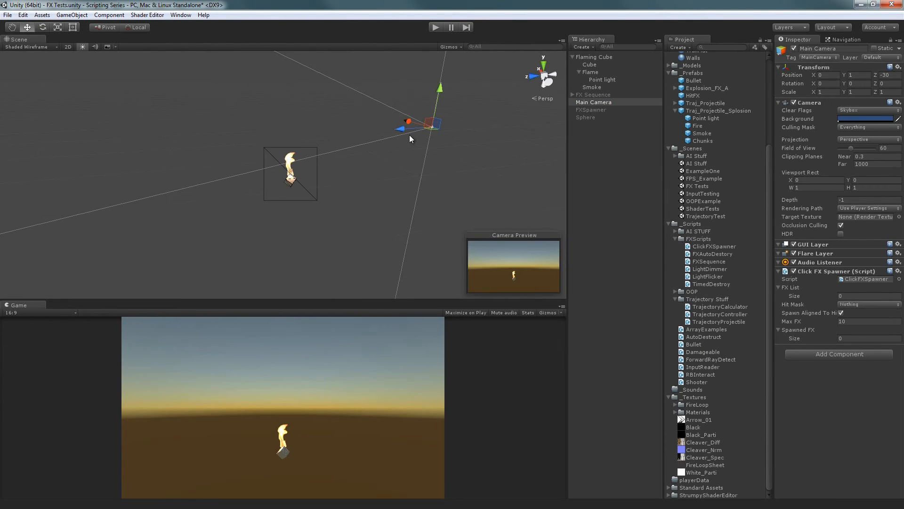
drag(380, 136, 343, 147)
drag(375, 100, 374, 113)
drag(343, 148, 371, 101)
drag(333, 141, 337, 141)
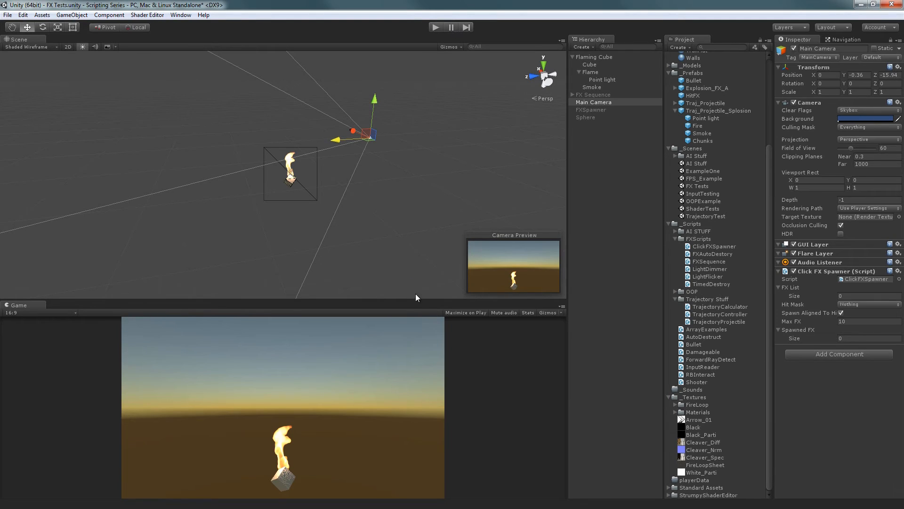
- Examine the flame in the maximized Game view, restore the layout with a larger Game view, and select the Flame's Point light
key(shift+space)
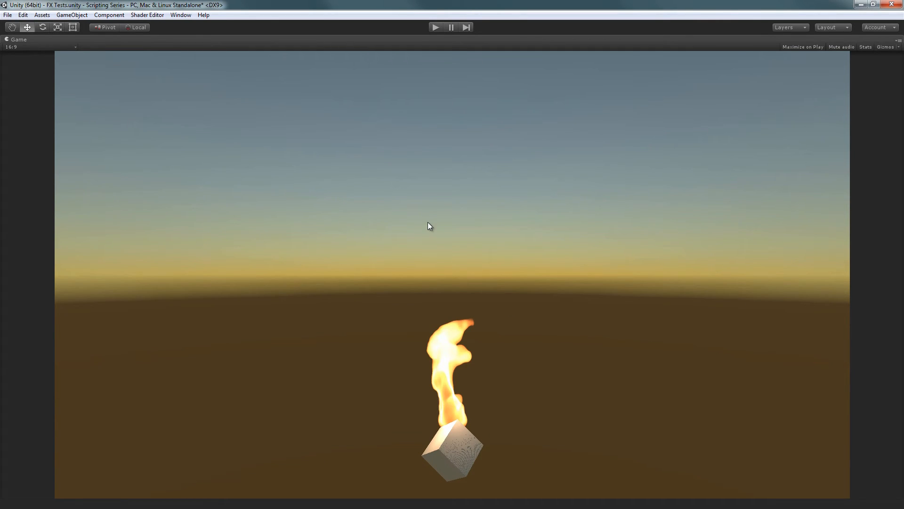
key(shift+space)
drag(471, 303, 460, 201)
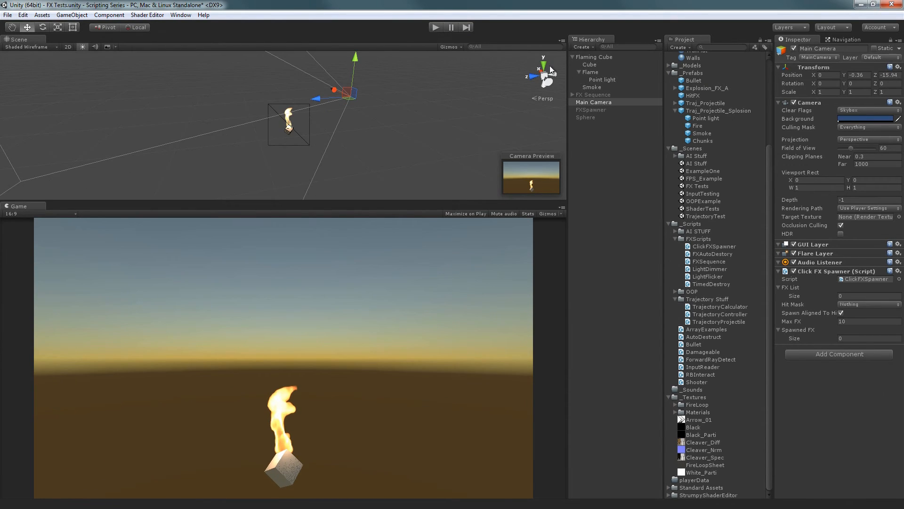
click(595, 72)
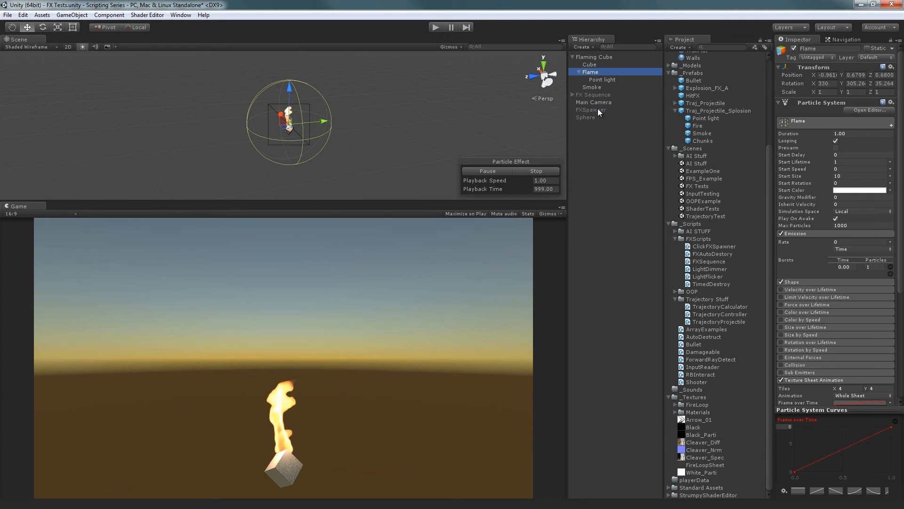
click(644, 80)
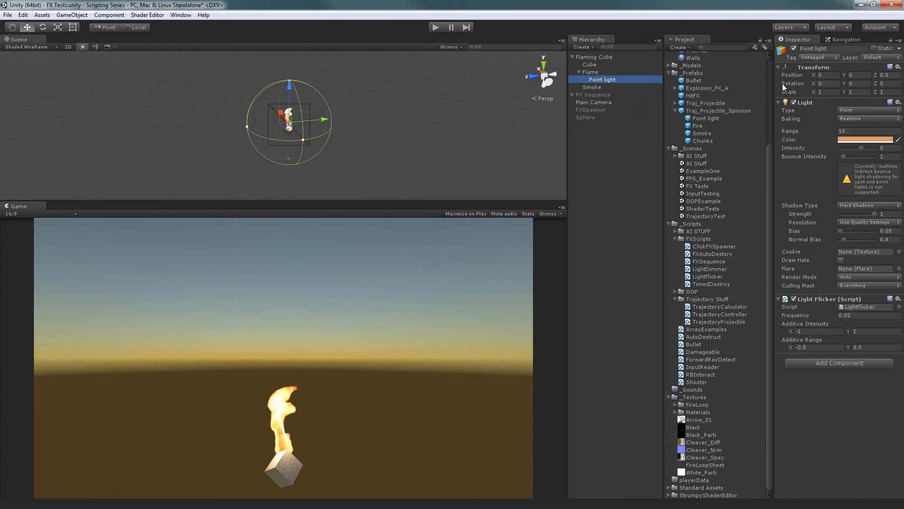
- Switch the Point light off to compare the flame without it, and switch it back on
click(794, 49)
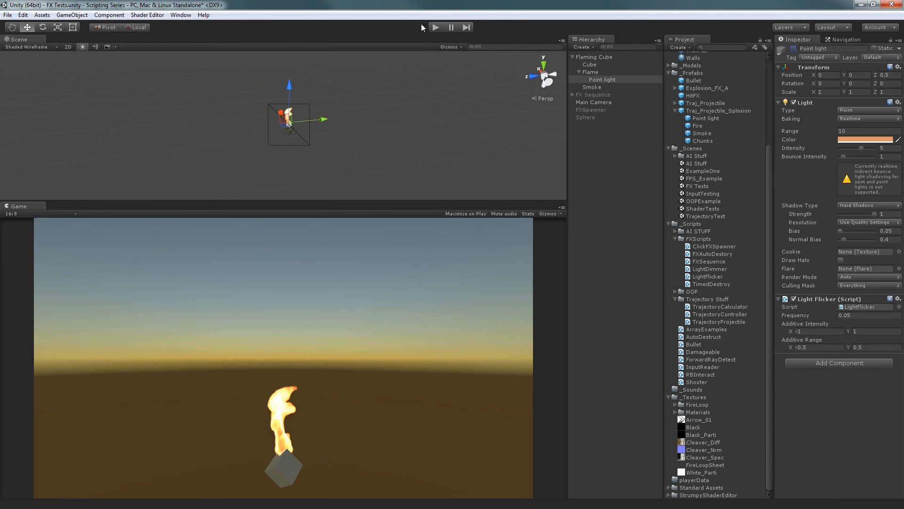
click(600, 73)
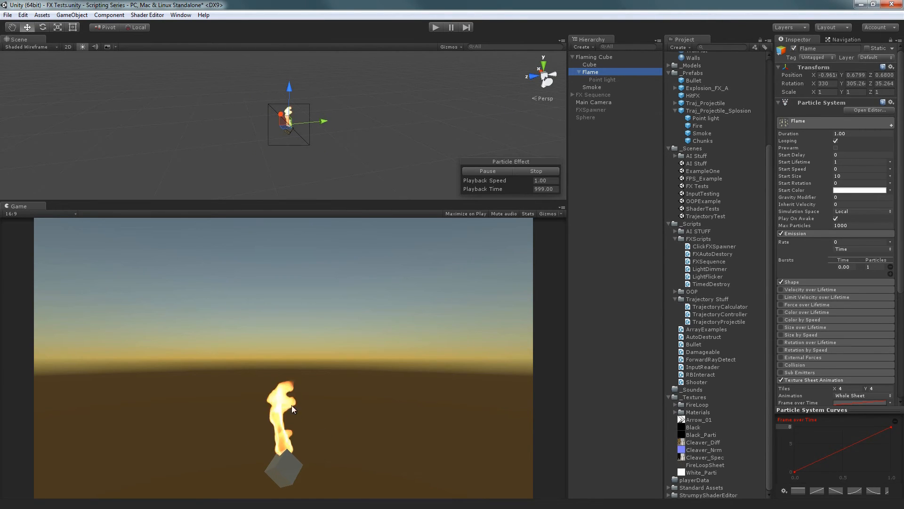
click(612, 79)
click(793, 48)
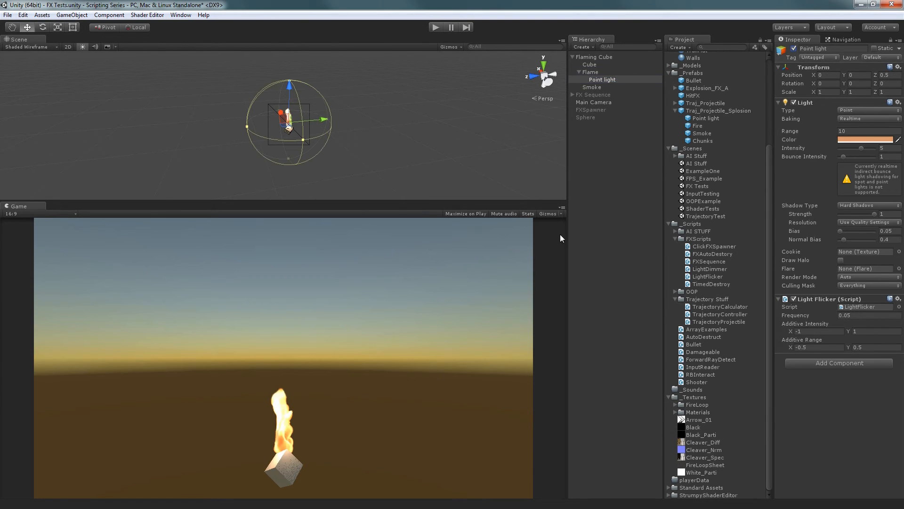
- Inspect the Flame particle system, select the Smoke particle system, and run the scene
click(603, 72)
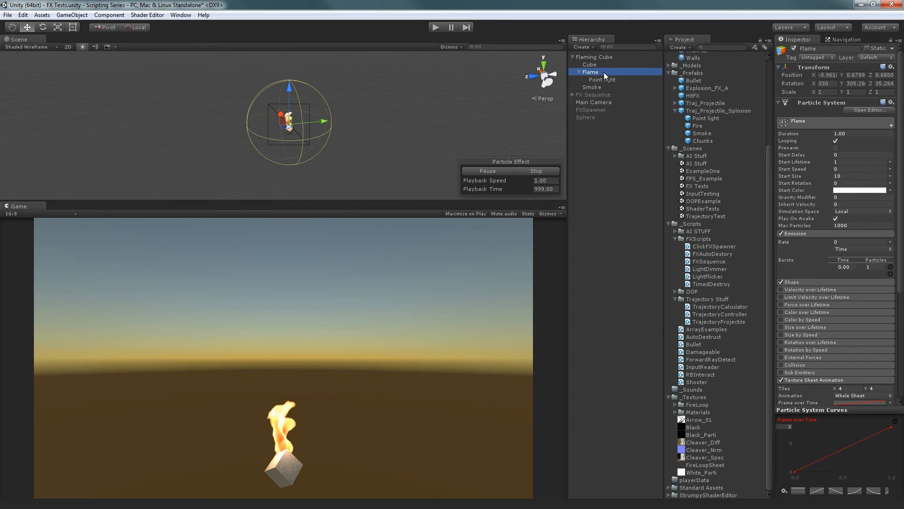
drag(324, 120, 442, 143)
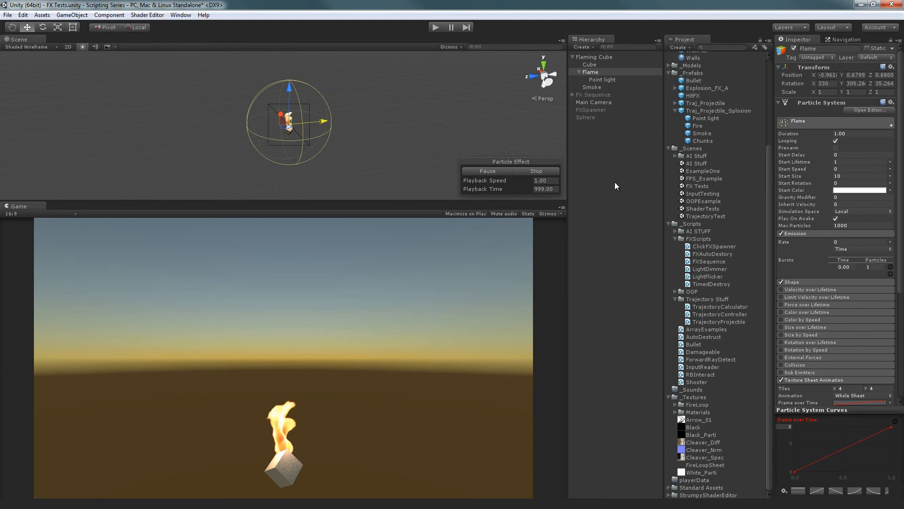
click(598, 89)
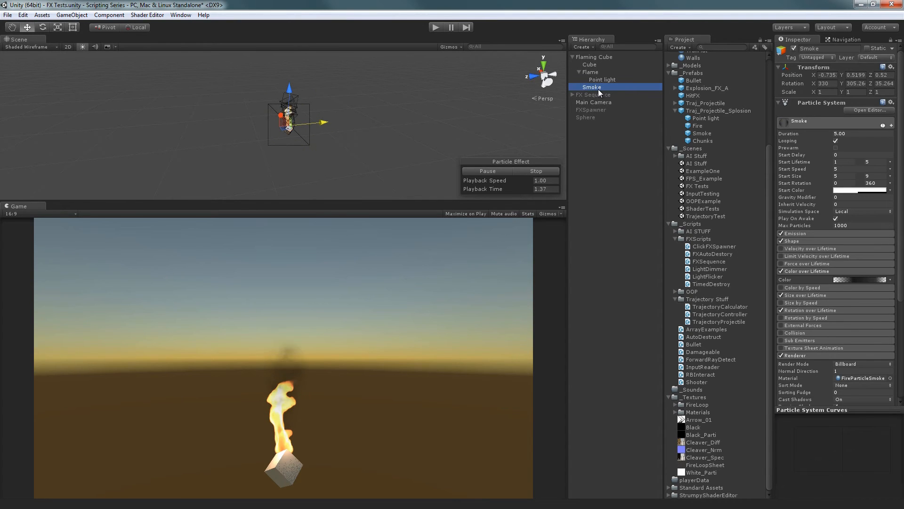
click(431, 27)
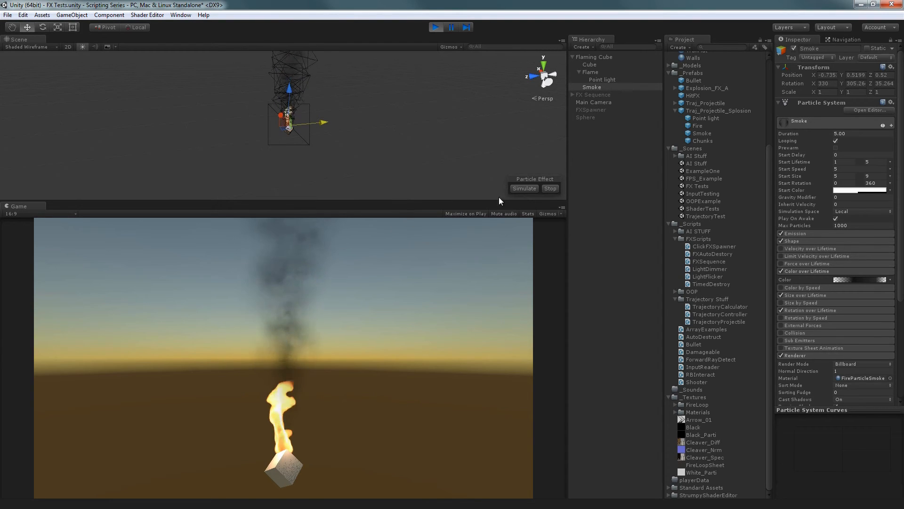
- Pause the running scene and examine the overlap of flame and smoke up close in the Scene view
click(453, 27)
alt+drag(322, 123, 357, 87)
mouse_move(357, 87)
alt+right_down()
mouse_move(427, 368)
mouse_move(408, 281)
alt+right_up()
alt+drag(416, 130, 377, 113)
alt+right_drag(376, 156, 348, 204)
alt+middle_drag(358, 117, 343, 170)
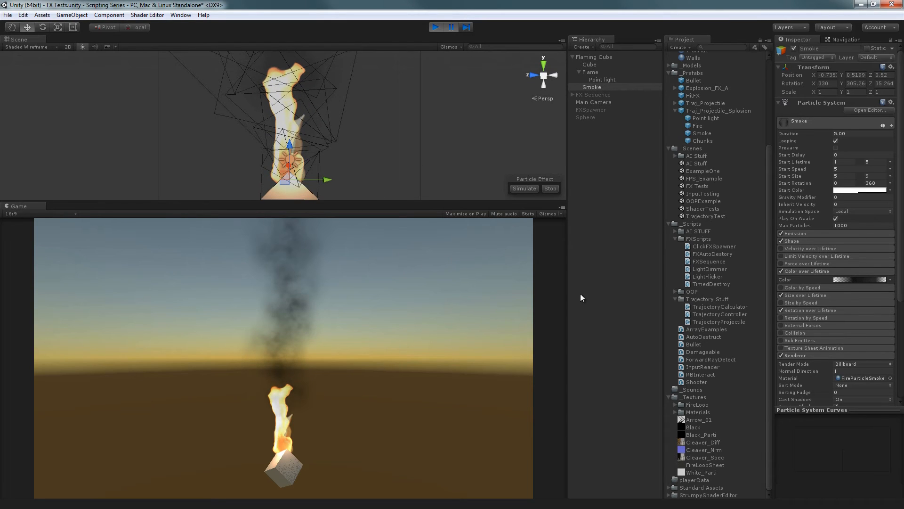
click(453, 27)
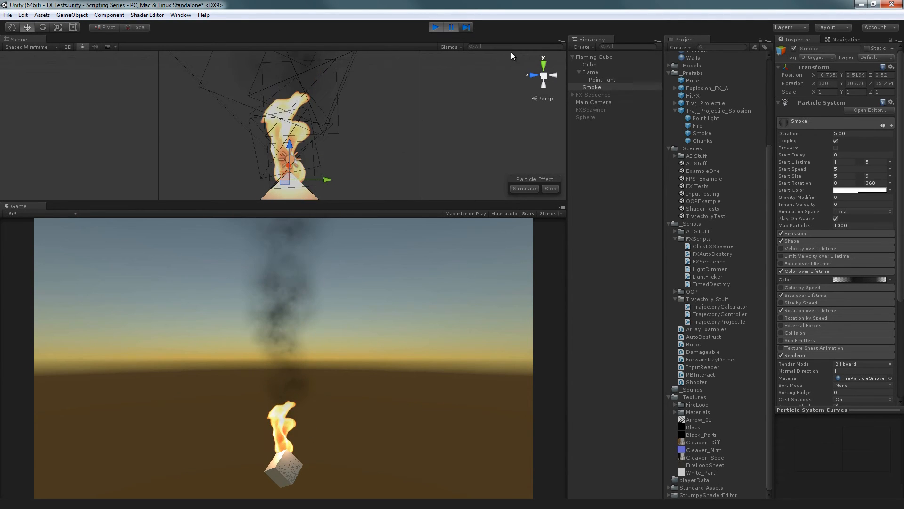
- Set the Smoke renderer's Sorting Fudge to -1, and lower it further to -9.01
scroll(847, 281, down, 5)
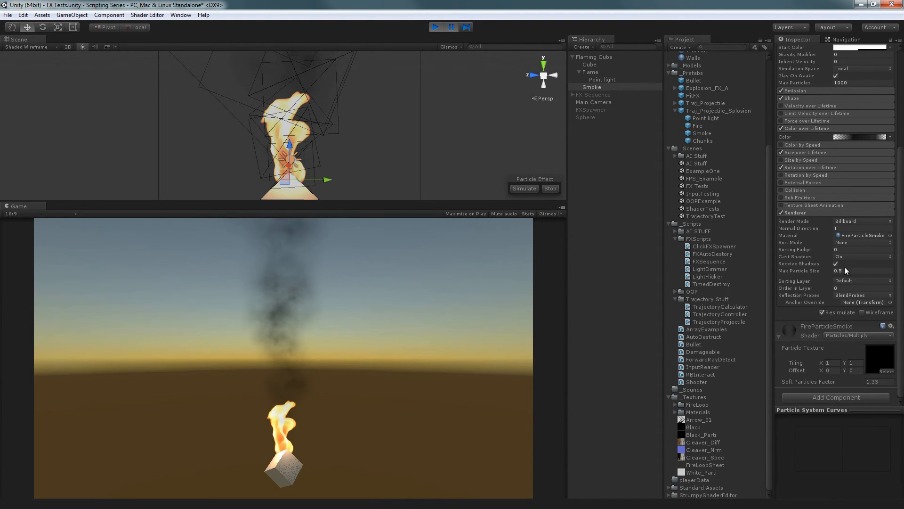
drag(806, 249, 798, 246)
click(783, 248)
text(-)
text(-1)
click(452, 28)
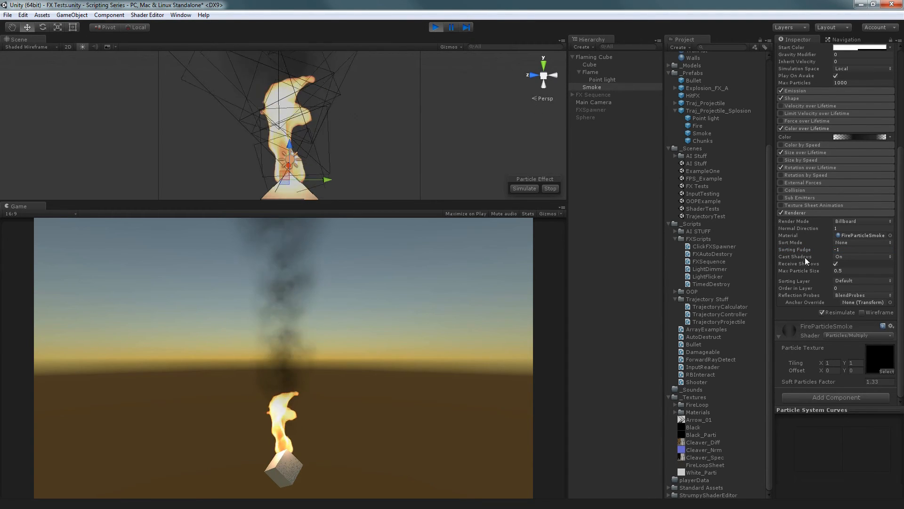
drag(796, 249, 711, 246)
- Raise the Flame renderer's Sorting Fudge to 65.64 and inspect the flame and smoke from another angle
click(607, 72)
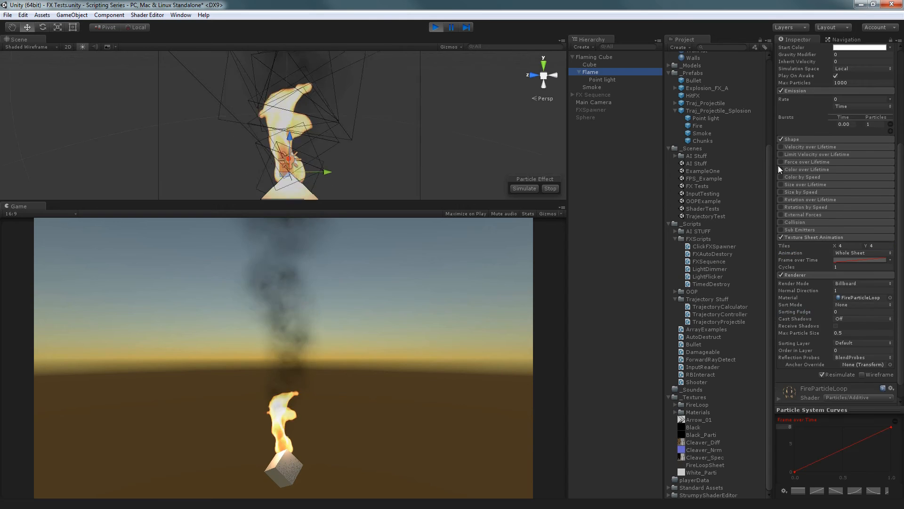
drag(796, 312, 721, 278)
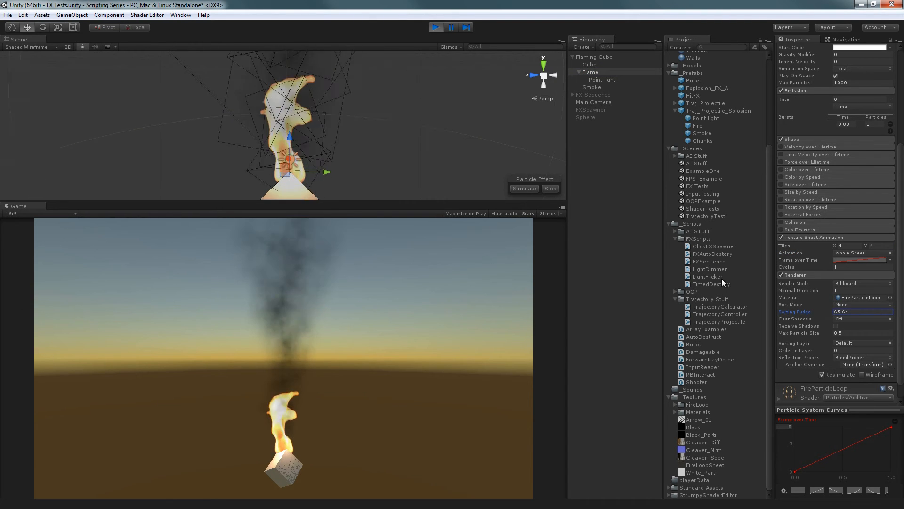
alt+drag(422, 100, 534, 77)
alt+drag(377, 135, 409, 141)
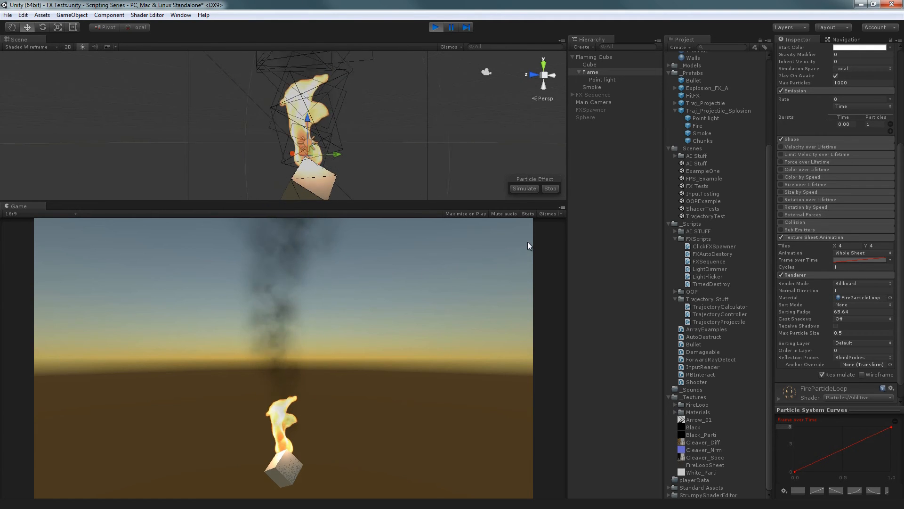
- Reset the Sorting Fudge of both the Flame and the Smoke renderers to 0
click(851, 311)
text(0)
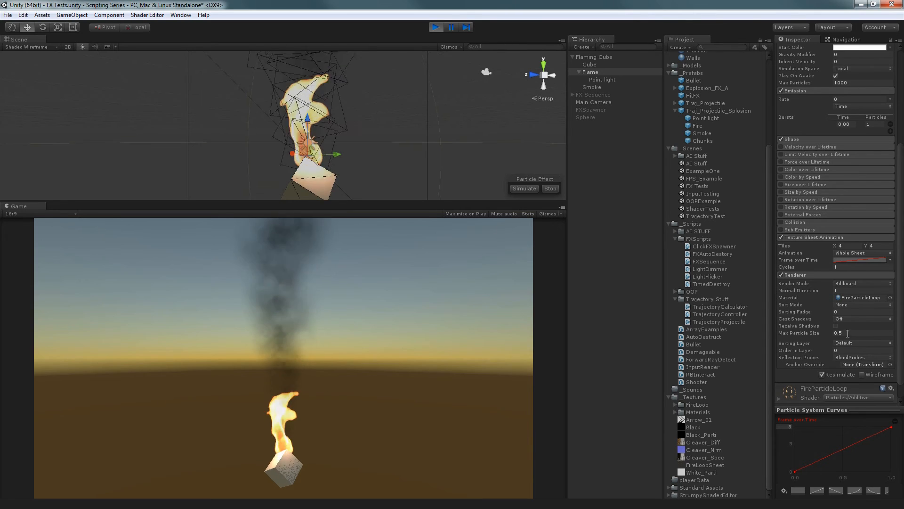
click(594, 88)
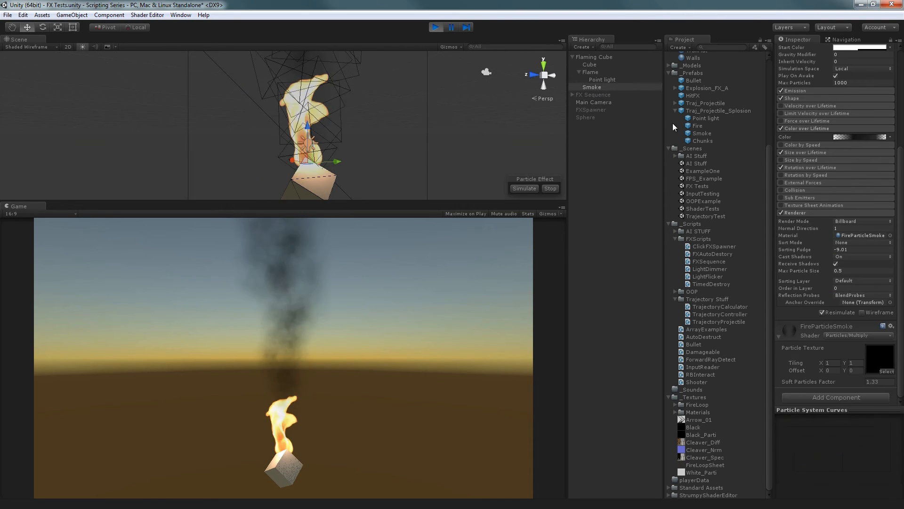
click(875, 249)
text(0)
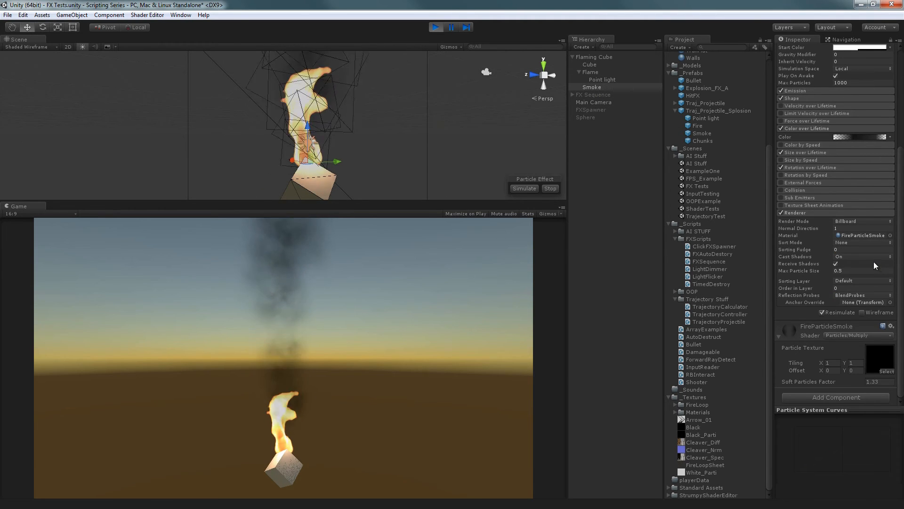
- Try By Distance sorting on the Smoke renderer with Sorting Fudge values -1, -5 and 5, and return the Sort Mode to None
click(853, 256)
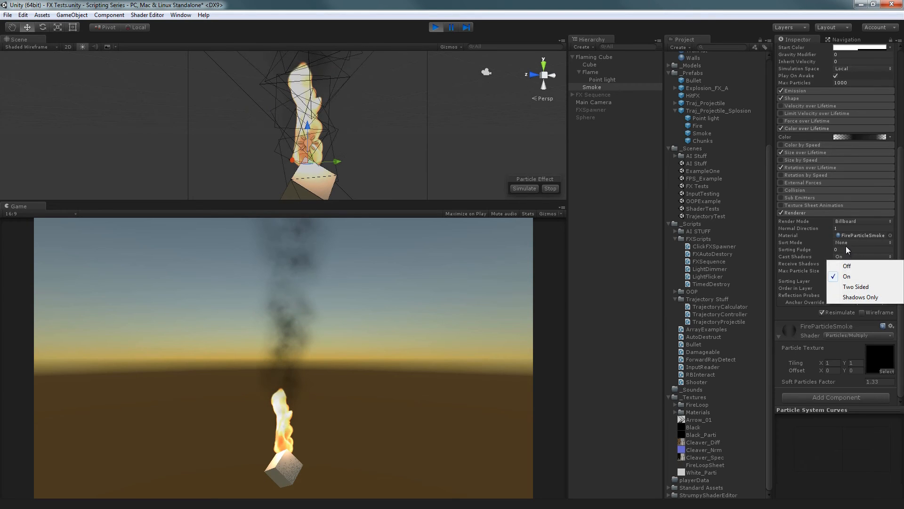
click(849, 243)
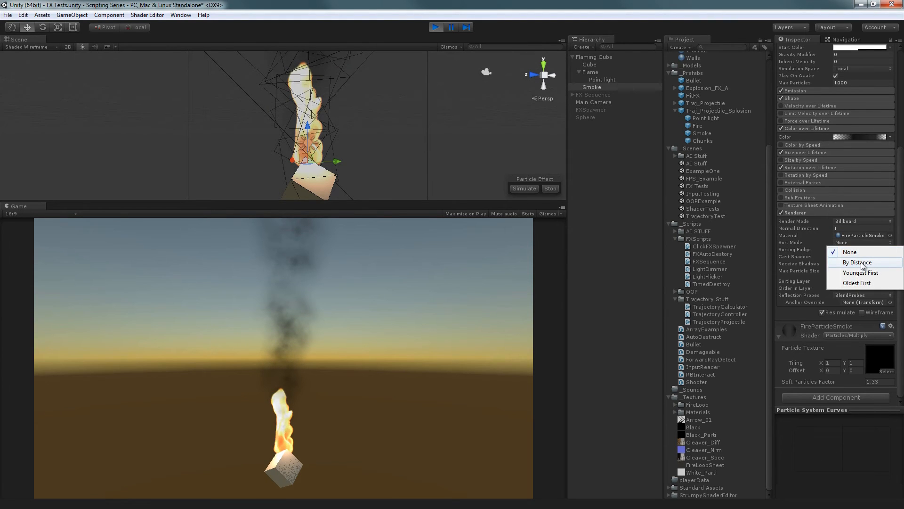
click(864, 266)
click(852, 249)
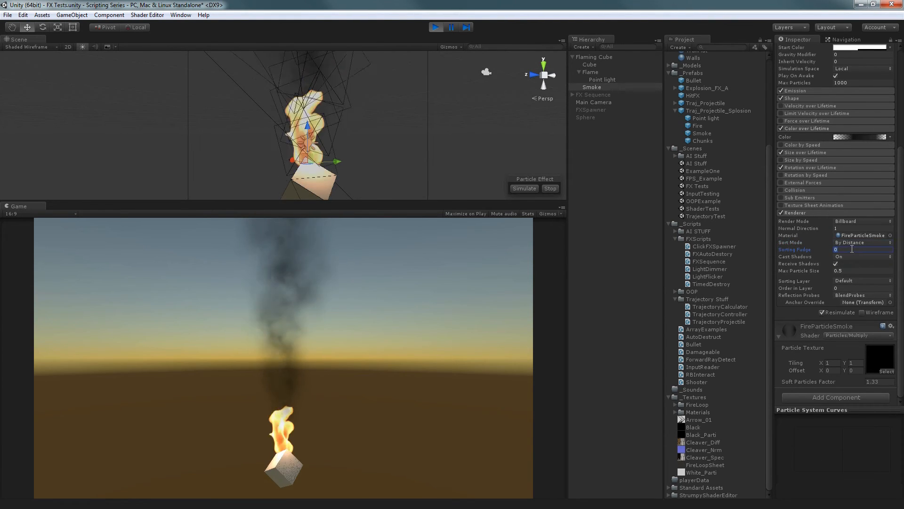
text(-1)
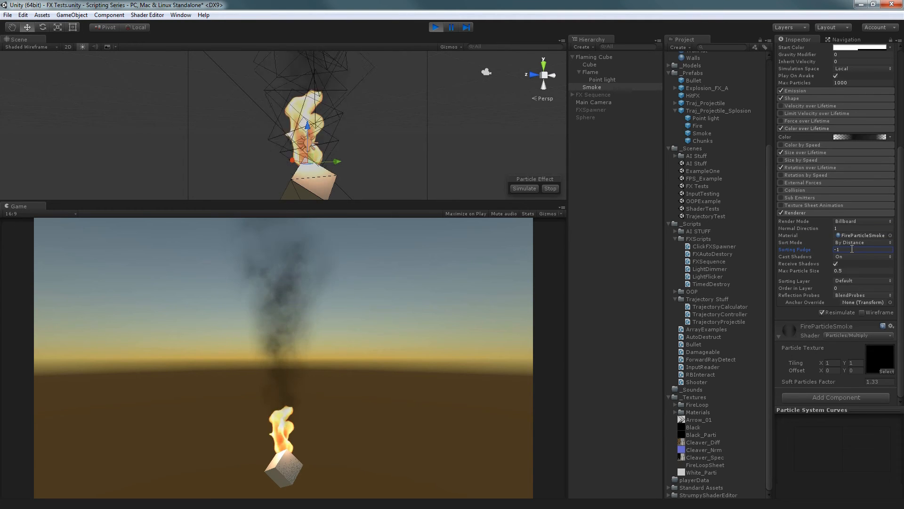
key(BackSpace)
text(5)
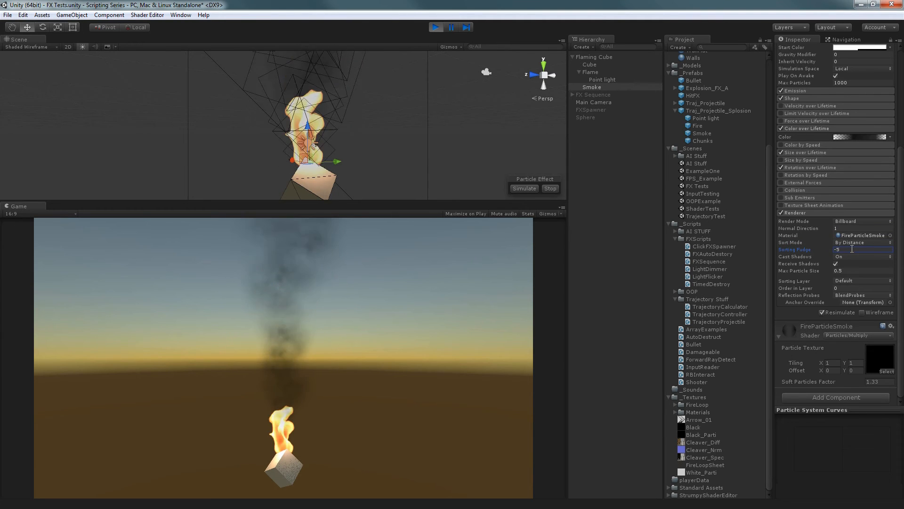
key(Return)
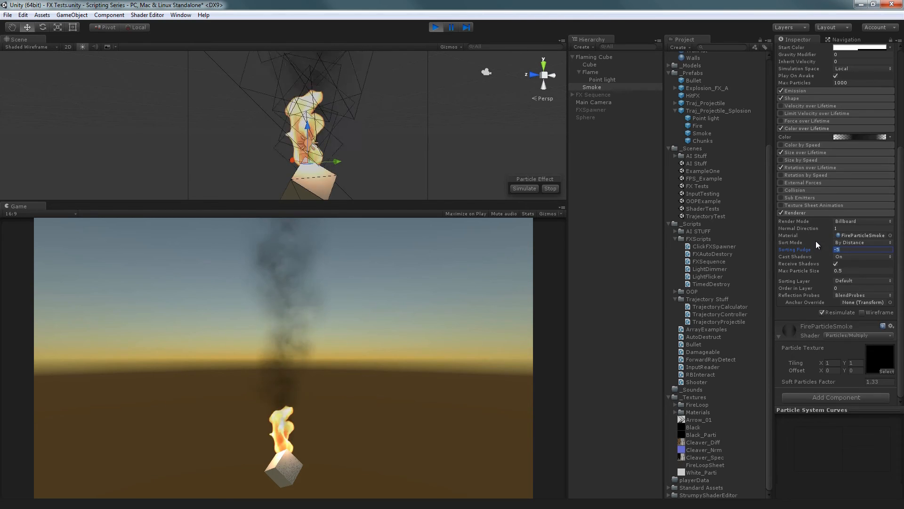
text(5)
key(Return)
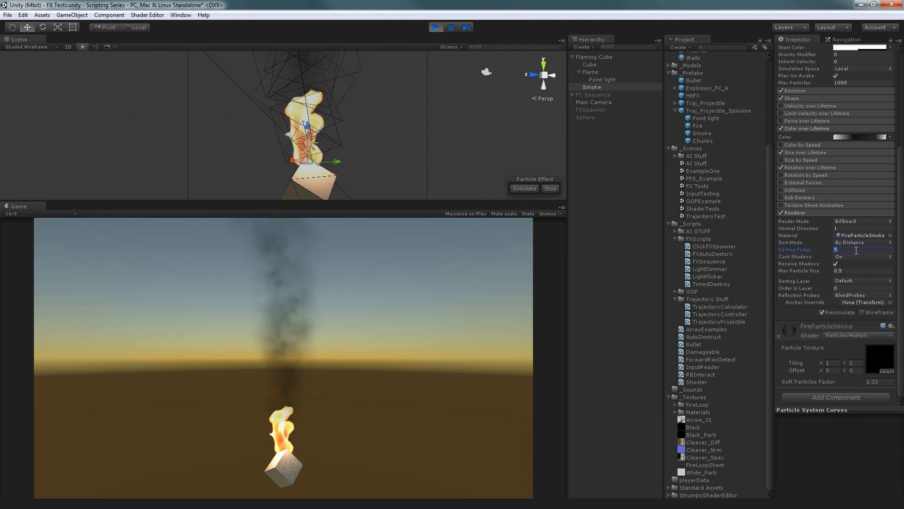
click(863, 243)
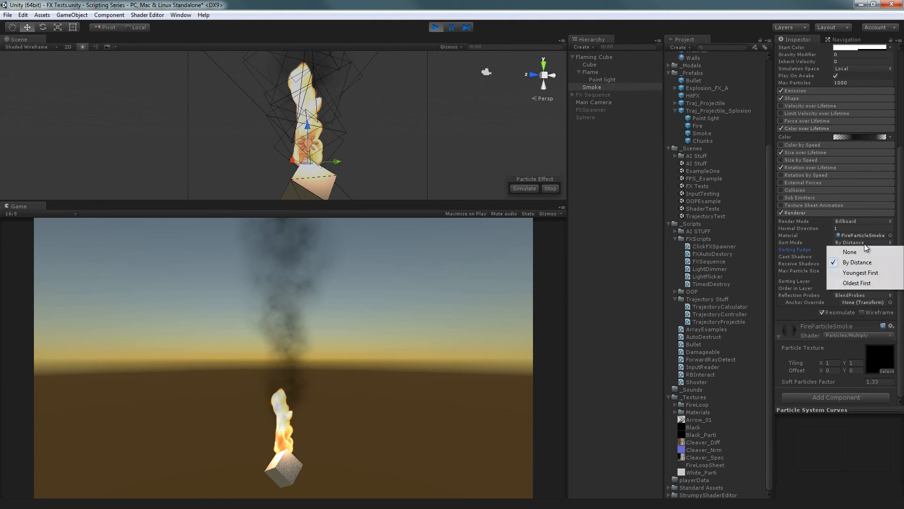
click(846, 252)
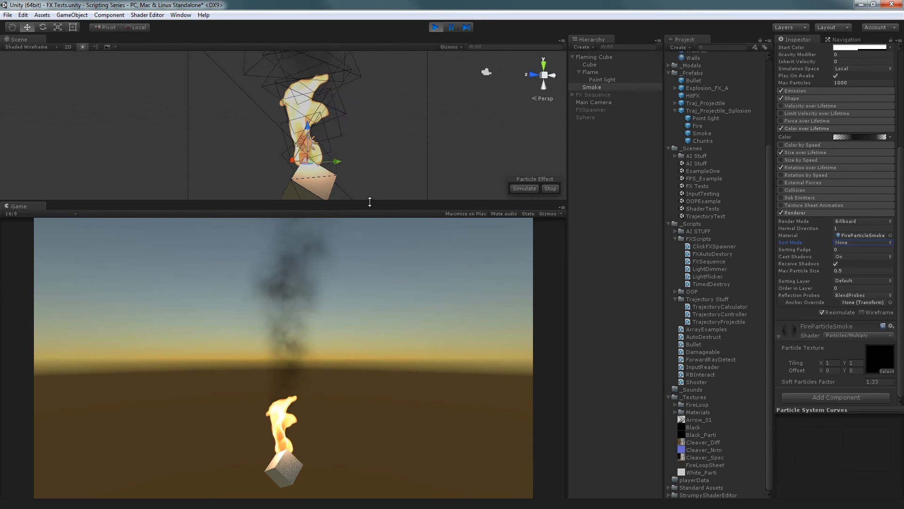
- Enlarge the Scene view, examine the Flame's Point light flickering around the cube from several angles, and stop the running scene
drag(371, 201, 372, 397)
alt+drag(412, 346, 359, 323)
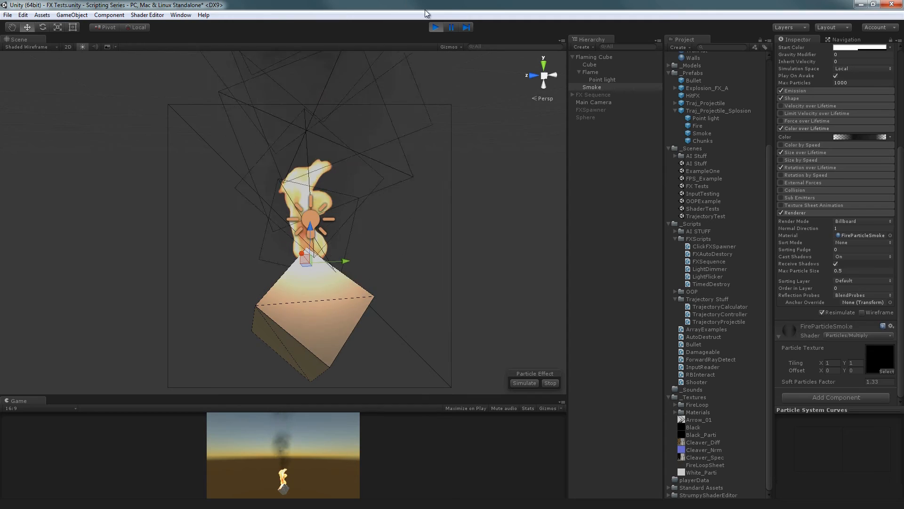
click(608, 80)
scroll(450, 216, down, 15)
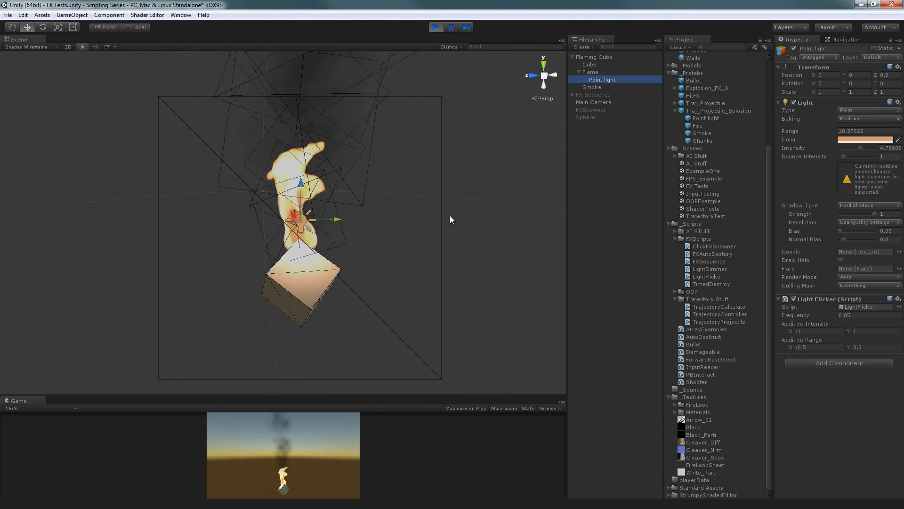
alt+drag(440, 237, 438, 240)
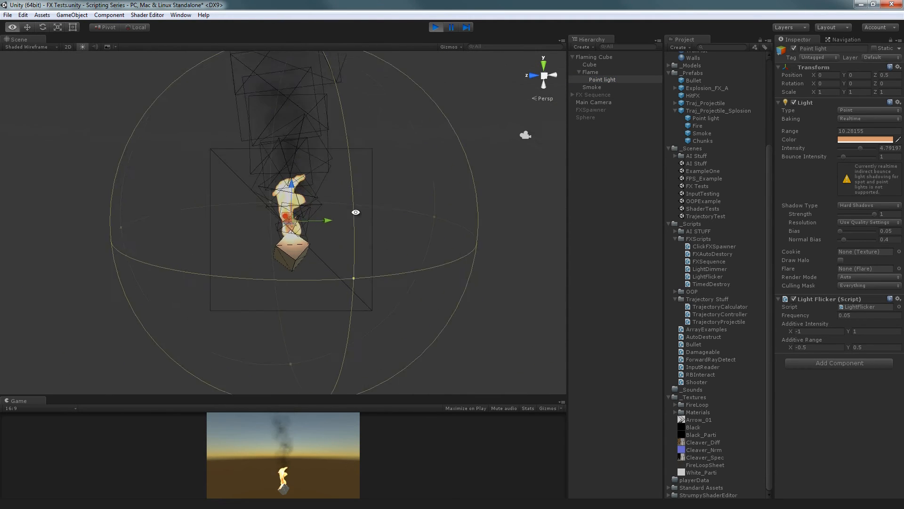
alt+drag(306, 189, 371, 218)
scroll(370, 212, up, 10)
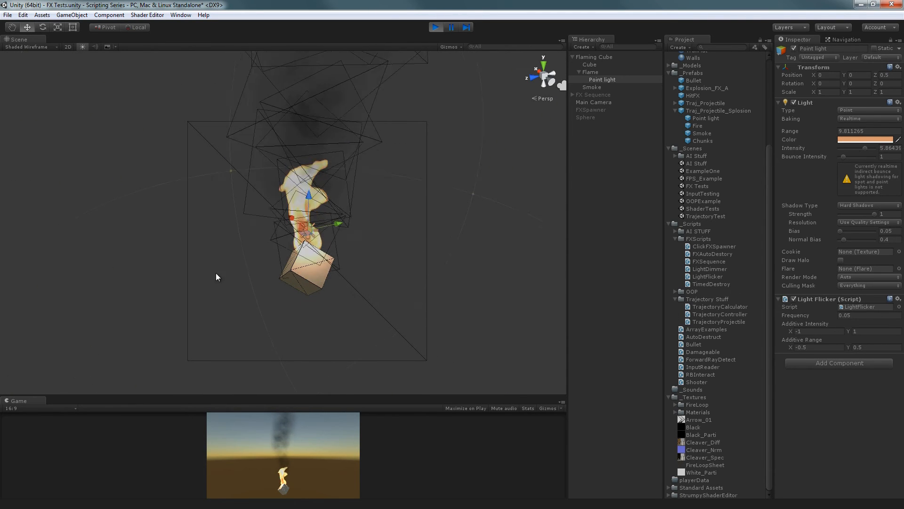
scroll(215, 272, up, 10)
click(436, 26)
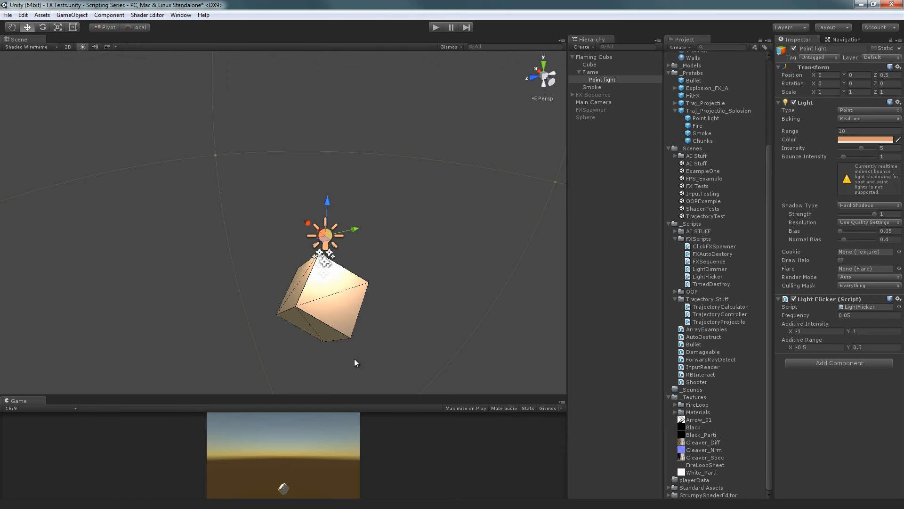
- Show which objects make up the Flaming Cube by selecting them, and reopen the Point light's settings
drag(184, 153, 530, 438)
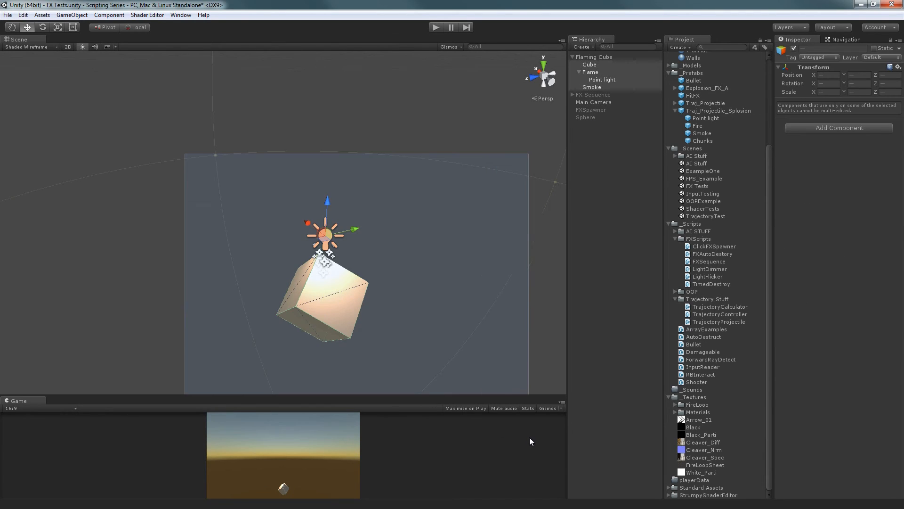
click(594, 216)
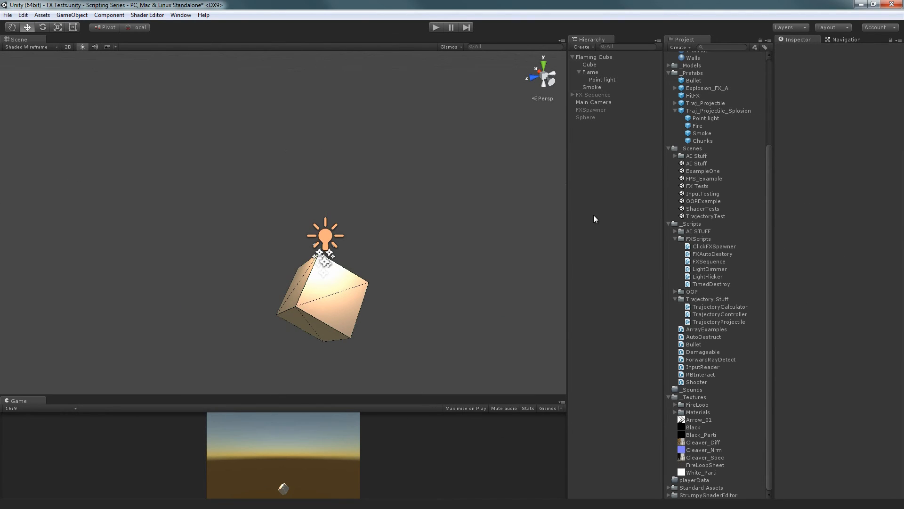
click(600, 56)
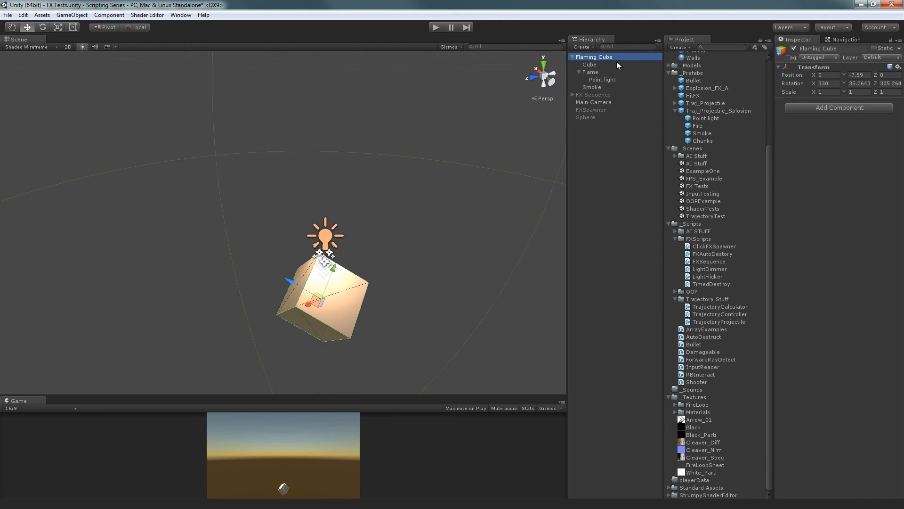
click(603, 79)
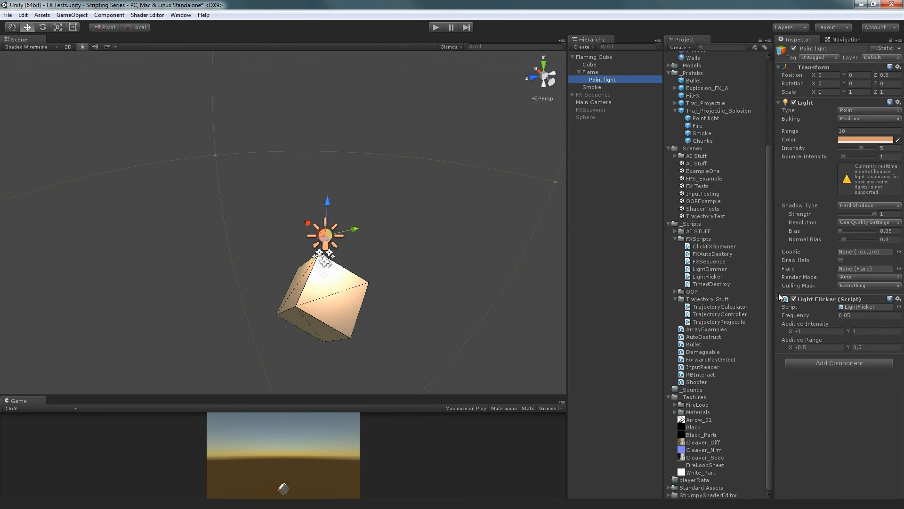
- Open the LightFlicker script attached to the Point light, review its code, and return to the Unity editor
click(864, 307)
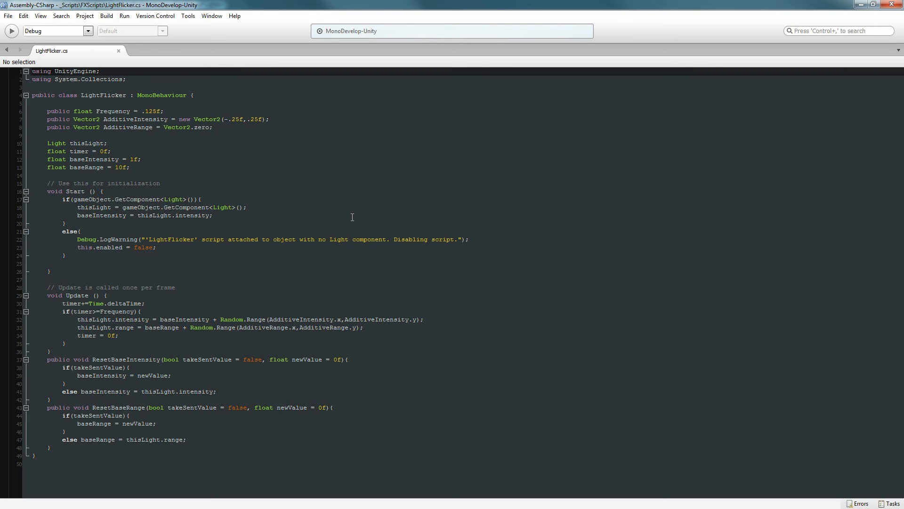
drag(284, 6, 283, 504)
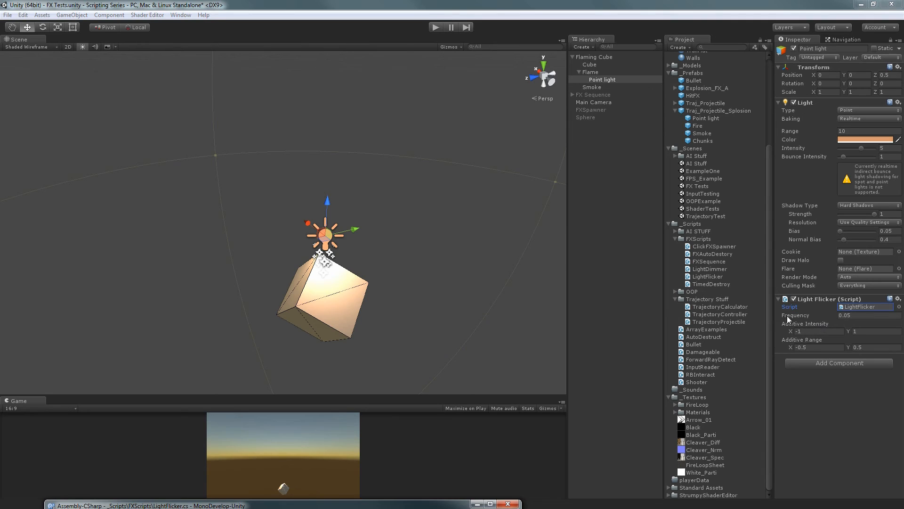
- Run the scene, try Light Flicker Frequency values of 3.05 and 1 on the Point light, and stop the scene
click(439, 29)
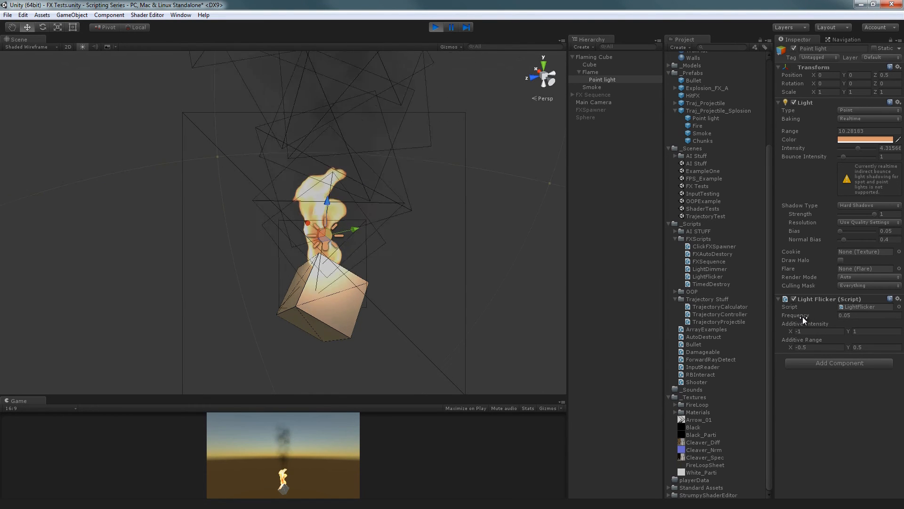
drag(804, 316, 849, 314)
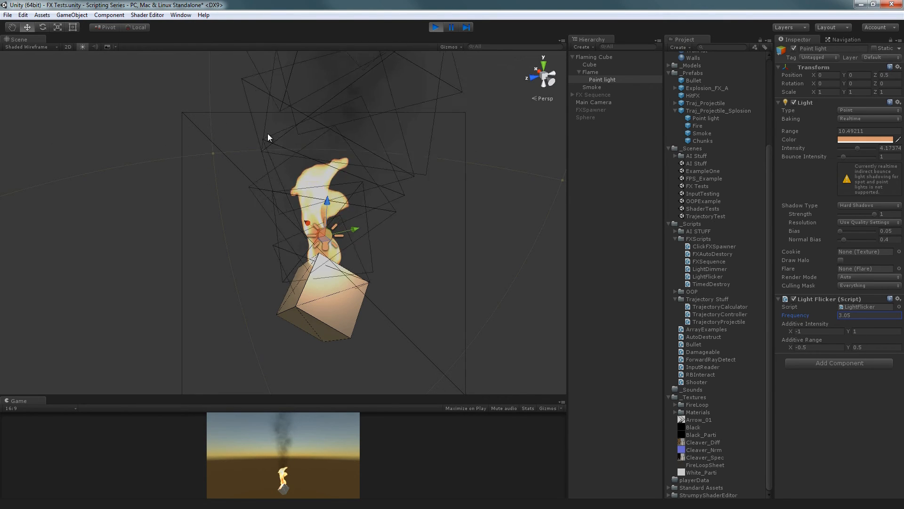
scroll(303, 184, down, 4)
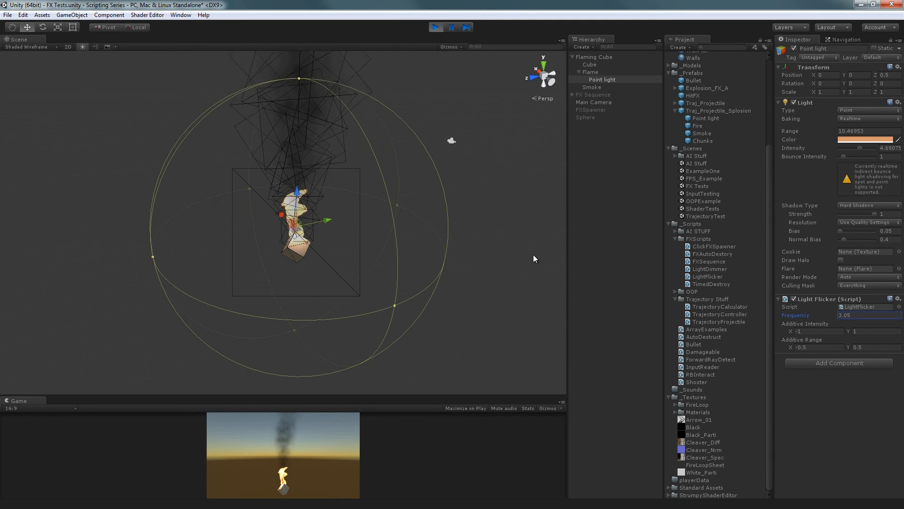
drag(865, 314, 756, 303)
text(1)
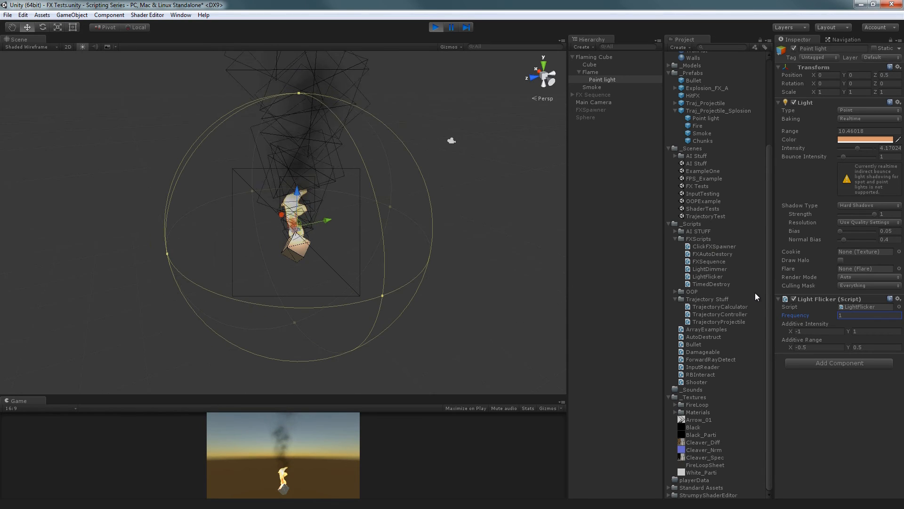
click(438, 28)
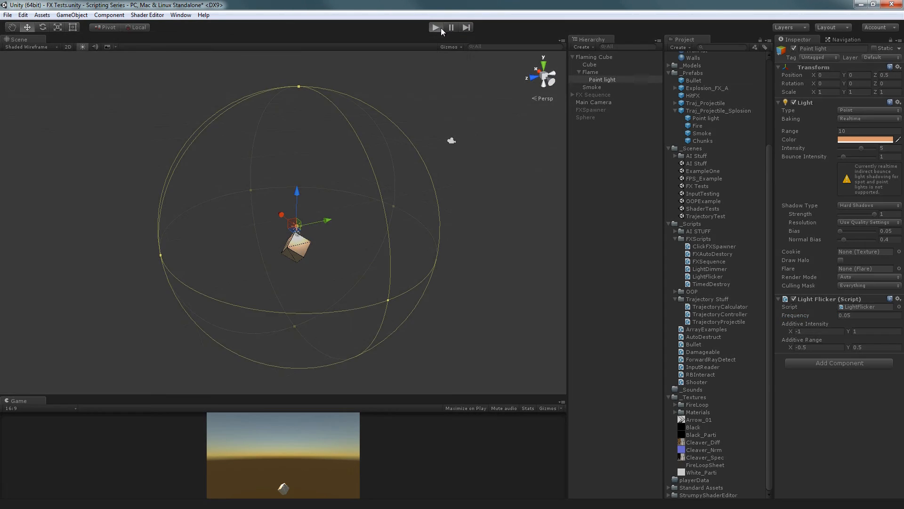
- Run the scene again, set the Light Flicker Frequency to 0.01, and examine the flicker on the cube up close
scroll(350, 242, up, 5)
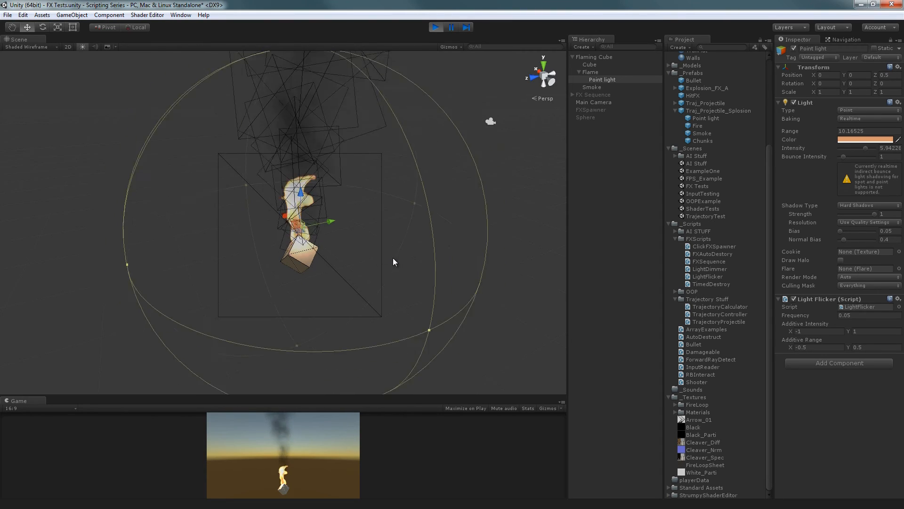
click(857, 315)
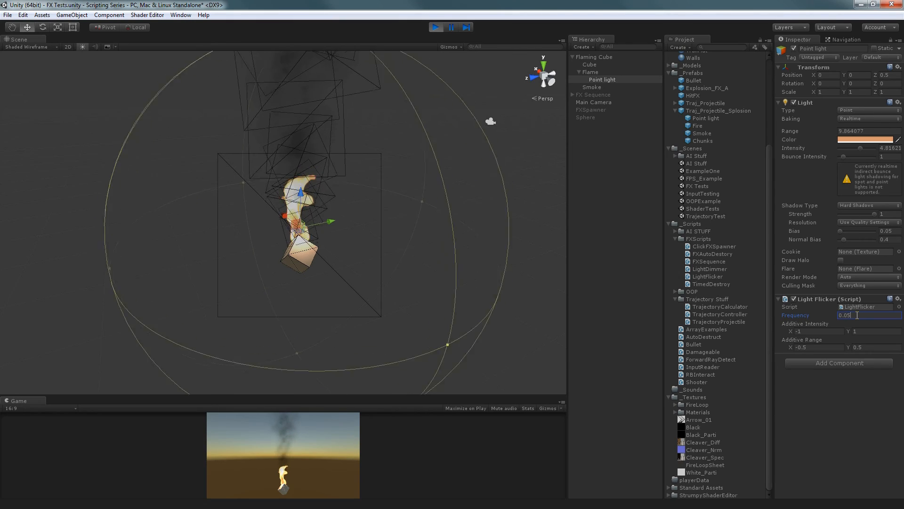
text(0.01)
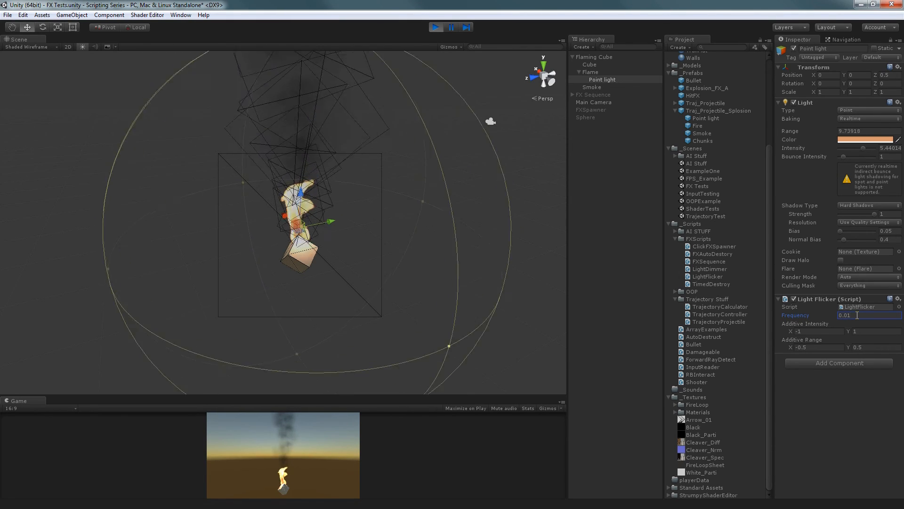
scroll(367, 293, up, 3)
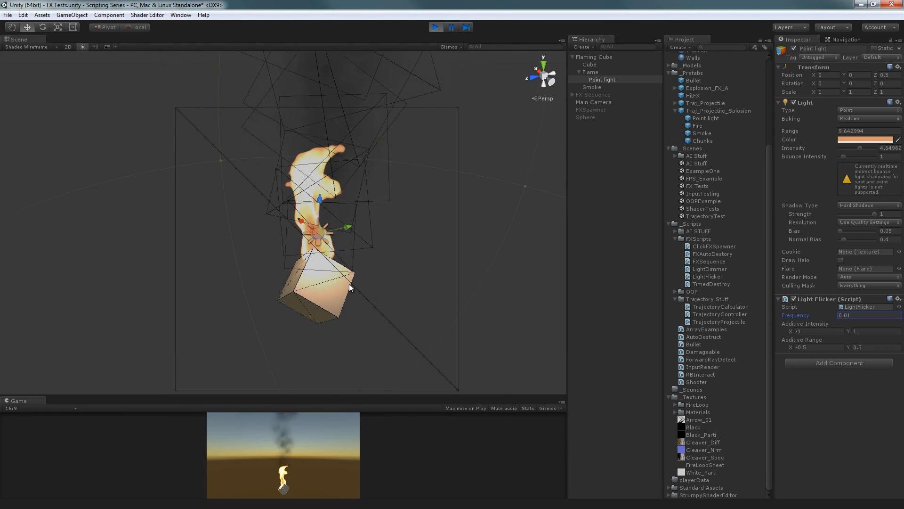
scroll(326, 300, up, 4)
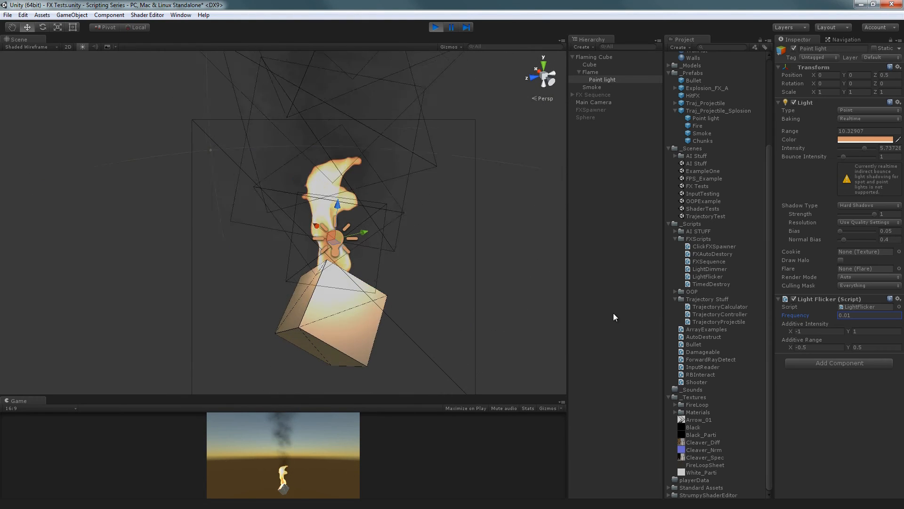
click(613, 312)
alt+middle_drag(380, 317, 348, 271)
scroll(358, 283, up, 3)
middle_drag(381, 307, 389, 326)
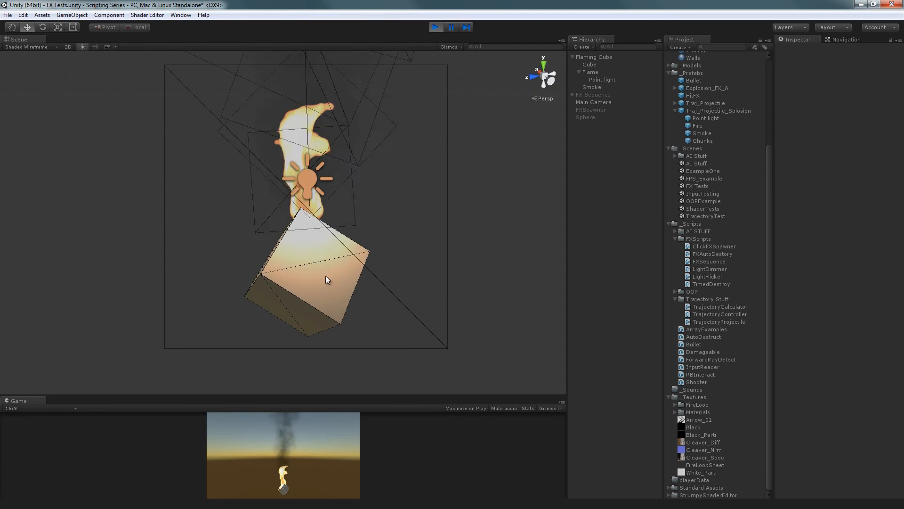
- Set the Point light's Light Flicker Frequency to 0.1 and examine the slower flicker from another angle
click(613, 80)
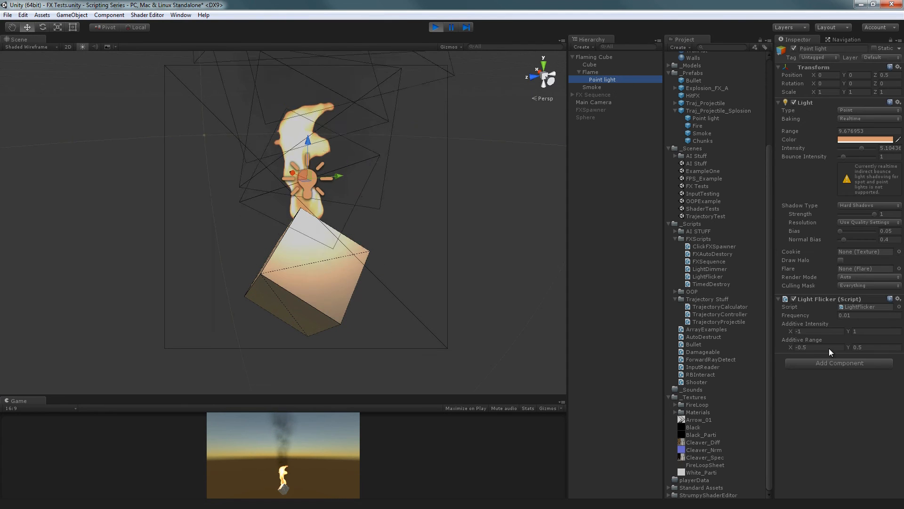
click(867, 314)
text(0.1)
key(Return)
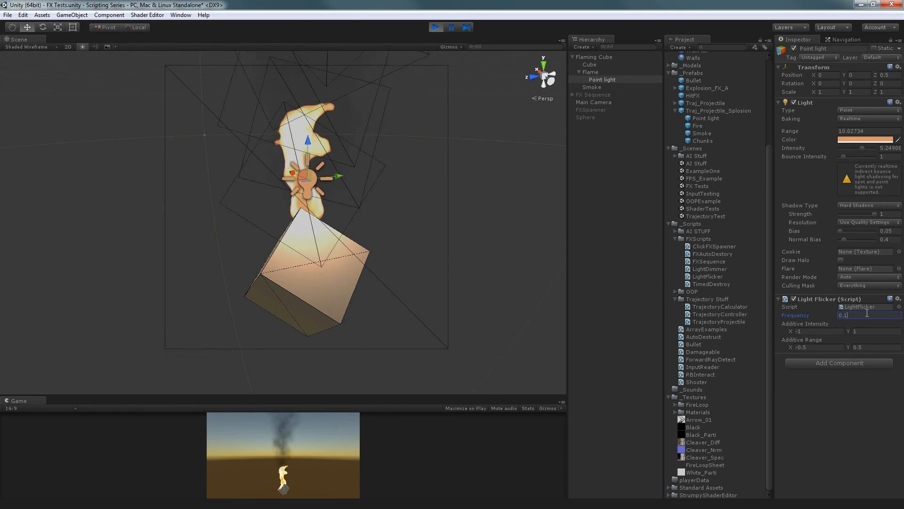
click(576, 261)
alt+drag(521, 252, 463, 244)
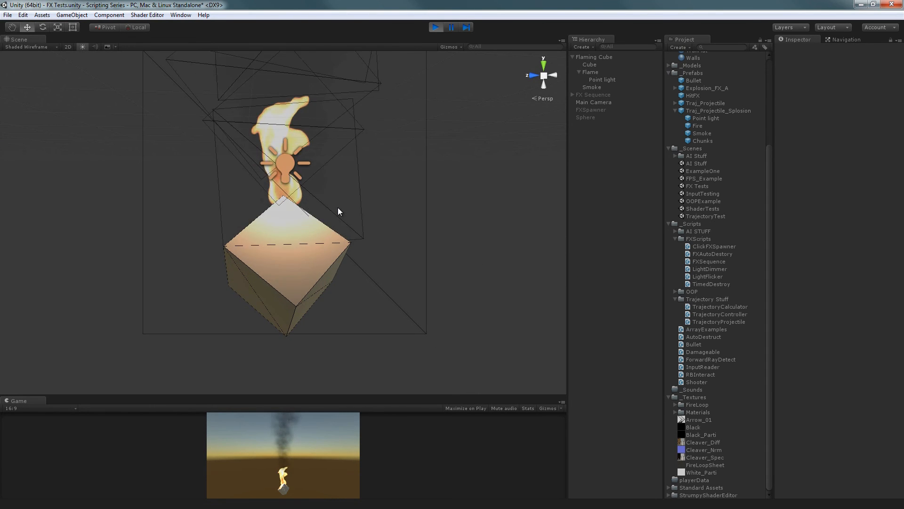
- Set the Point light's Light Flicker Frequency back to 0.05 and check the flicker around the cube
click(614, 79)
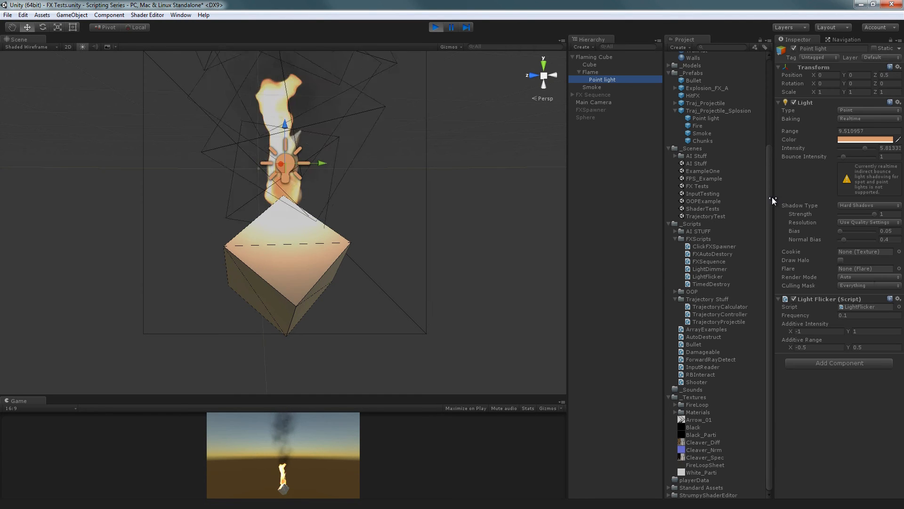
click(863, 315)
text(0.05)
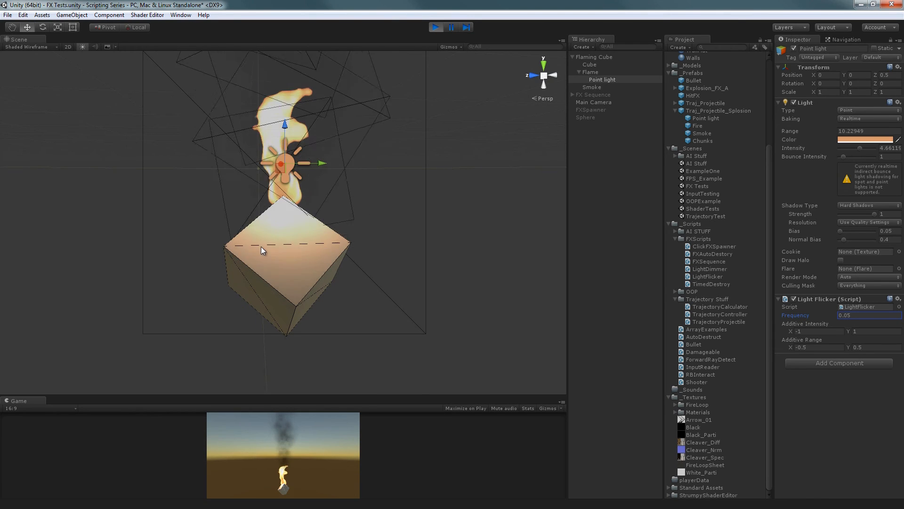
alt+drag(186, 178, 408, 194)
- Try a Light Flicker Additive Intensity of X -5 and Y 5, and stop the running scene
click(816, 331)
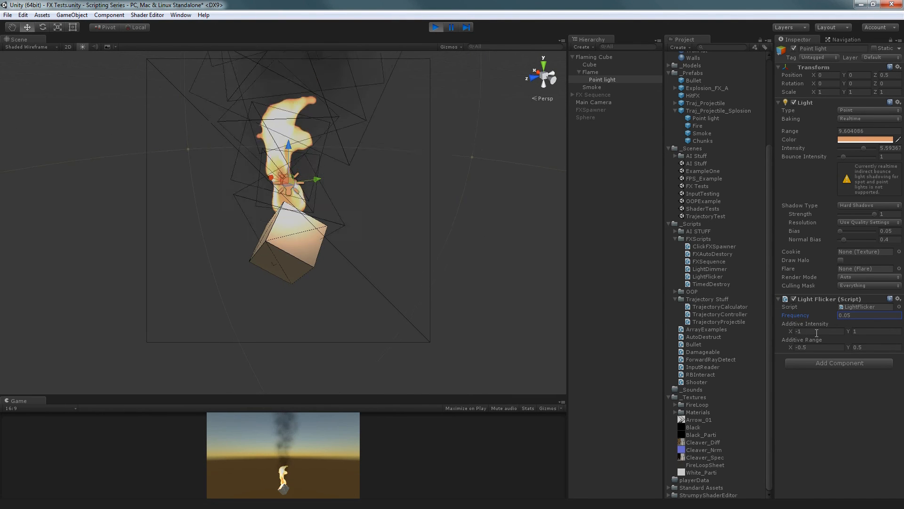
text(-5)
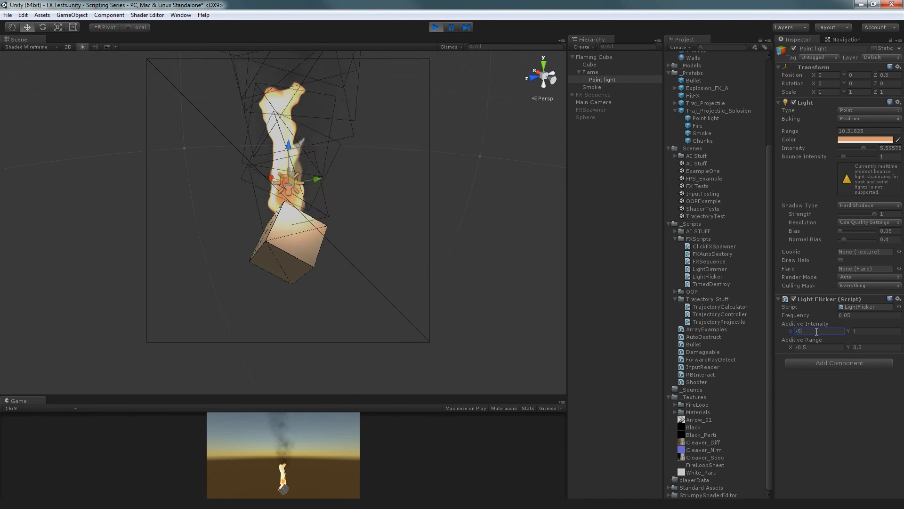
key(Tab)
text(5)
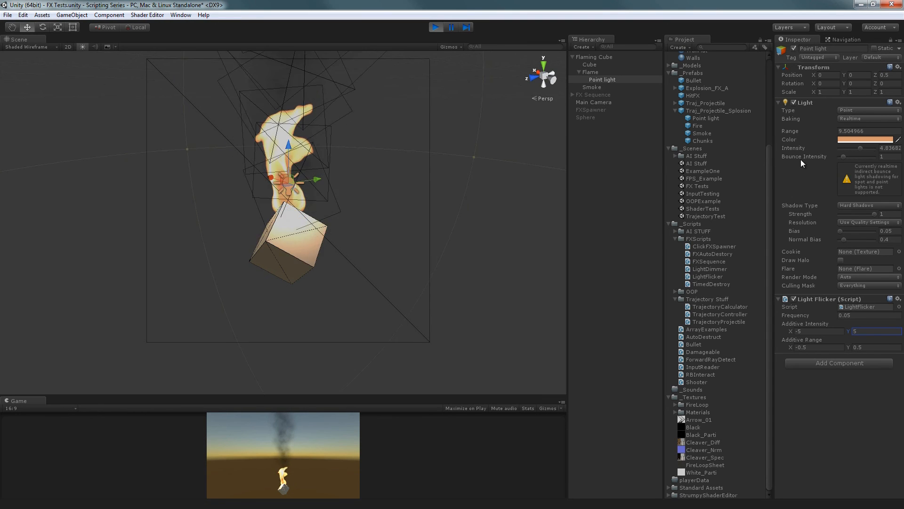
click(436, 27)
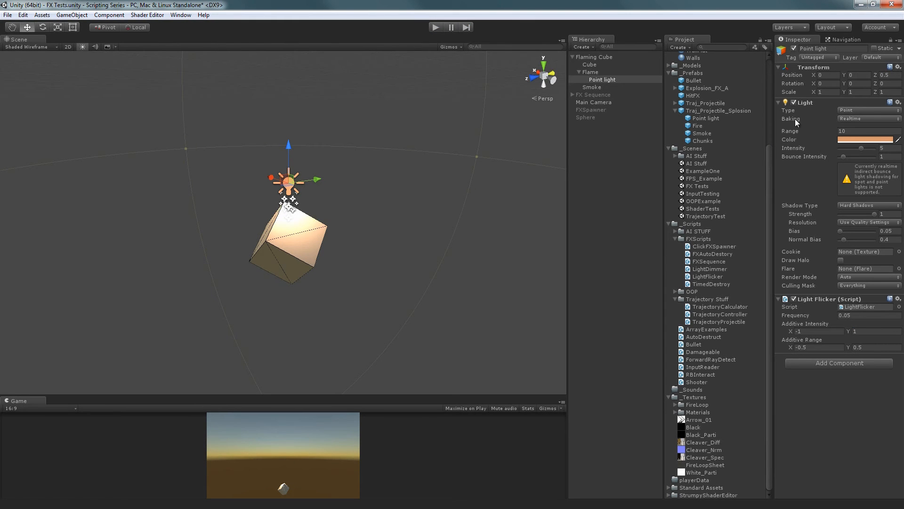
- Rerun the scene and set the Light Flicker Additive Intensity to X -0.5 and Y 0.5, checking the subtler flicker on the cube
scroll(321, 230, up, 5)
alt+drag(292, 268, 259, 297)
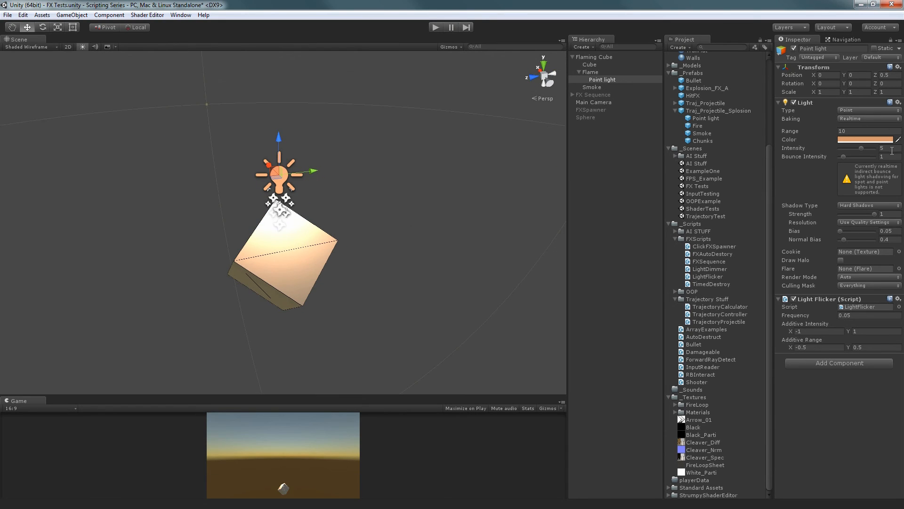
mouse_move(859, 150)
mouse_down()
mouse_move(874, 148)
mouse_move(862, 149)
mouse_up()
click(437, 30)
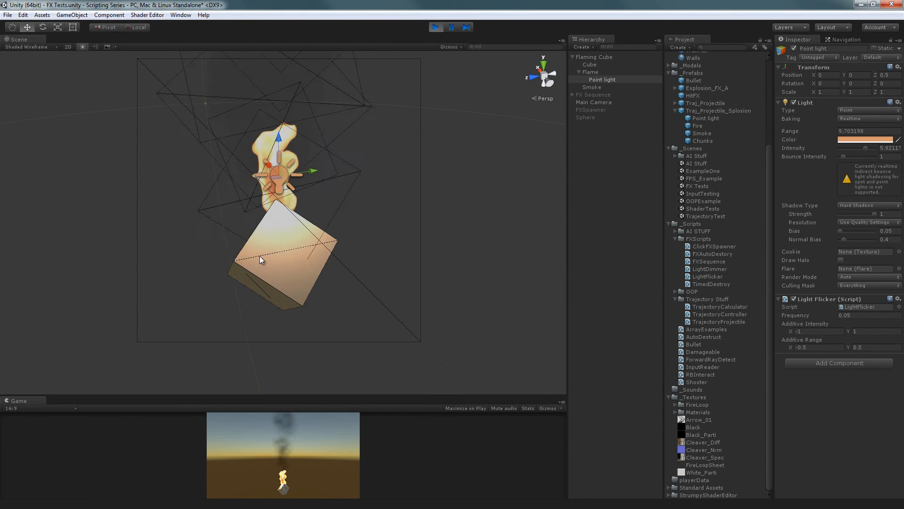
click(808, 331)
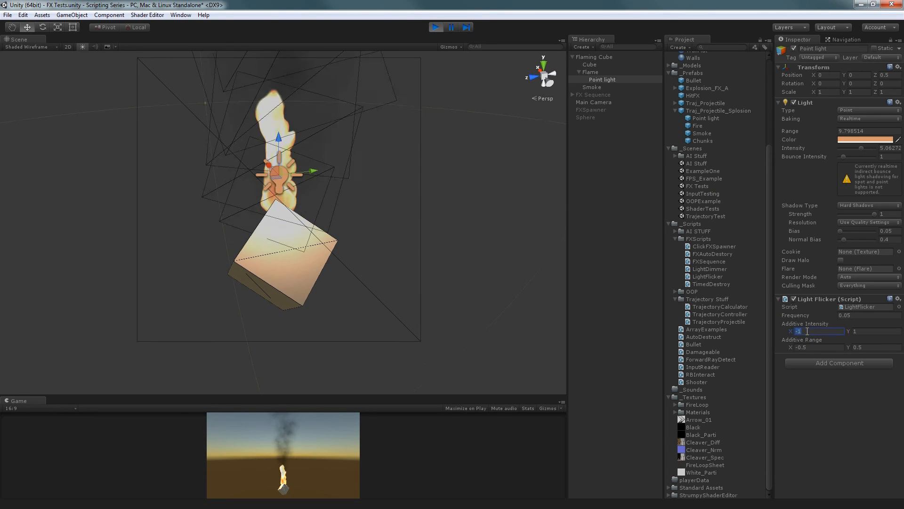
text(-0.5)
key(Tab)
text(0.5)
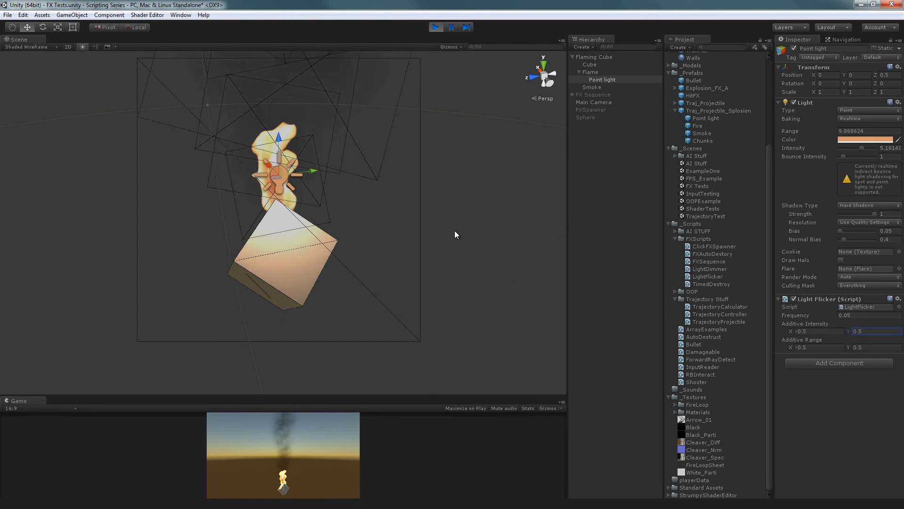
alt+drag(372, 249, 364, 245)
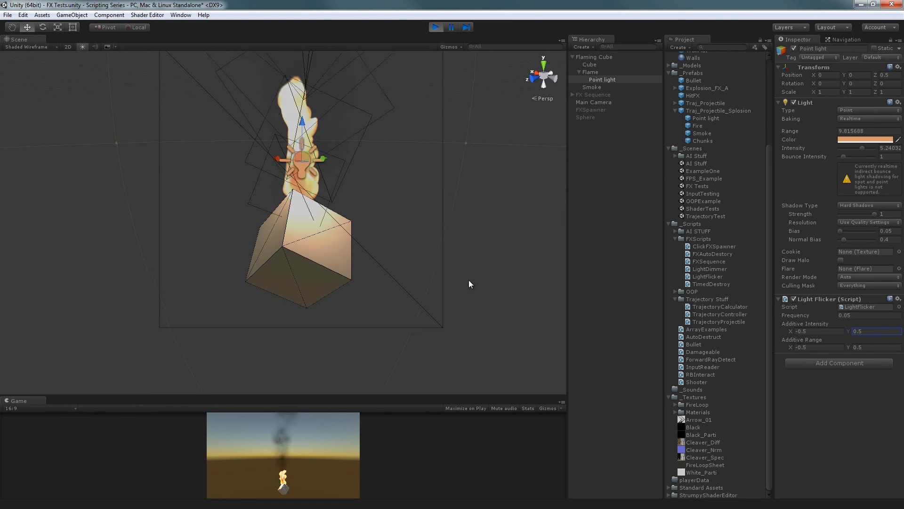
- Set the Light Flicker Additive Range to X 0 and Y 0 while watching the Point light's range sphere
scroll(432, 274, down, 3)
alt+right_drag(432, 274, 404, 200)
alt+drag(404, 228, 418, 260)
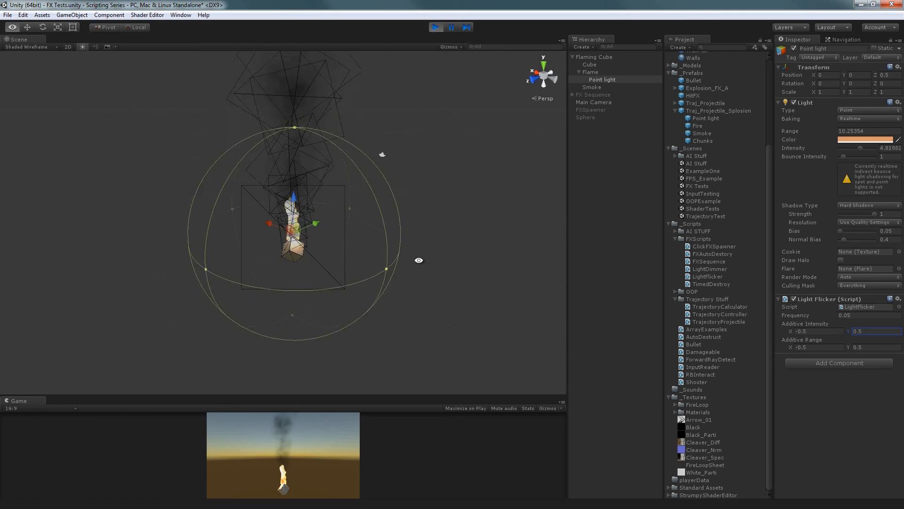
alt+right_drag(418, 261, 425, 280)
click(817, 348)
text(0)
key(Tab)
text(0)
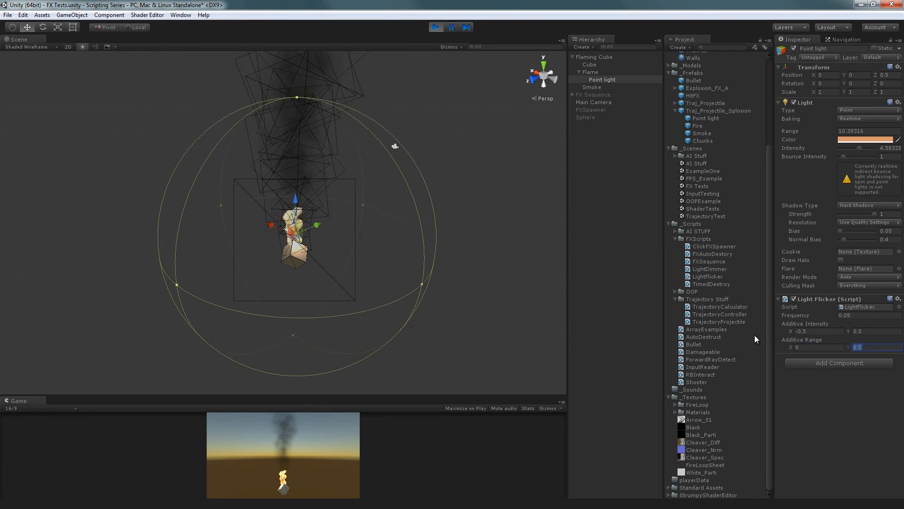
scroll(282, 212, up, 4)
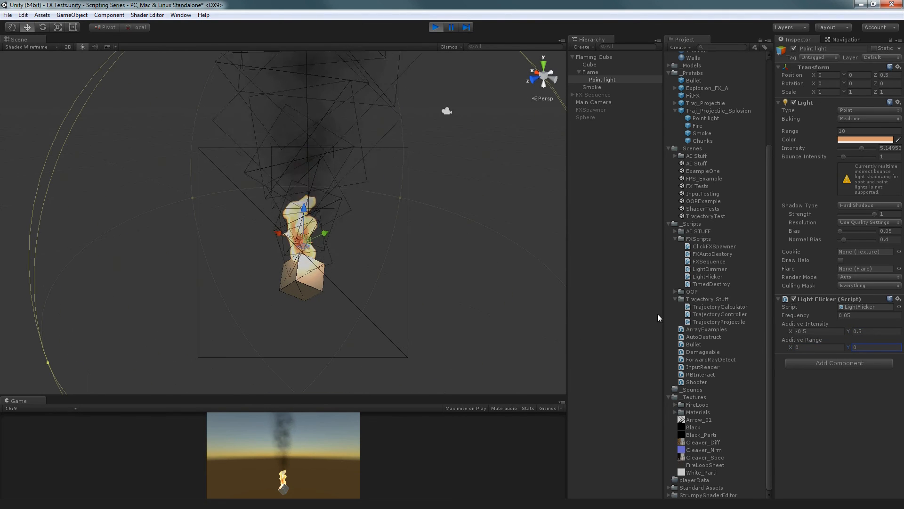
- Set the Light Flicker Additive Range to X -1 and Y 1 and examine how the Point light's range sphere varies
click(820, 349)
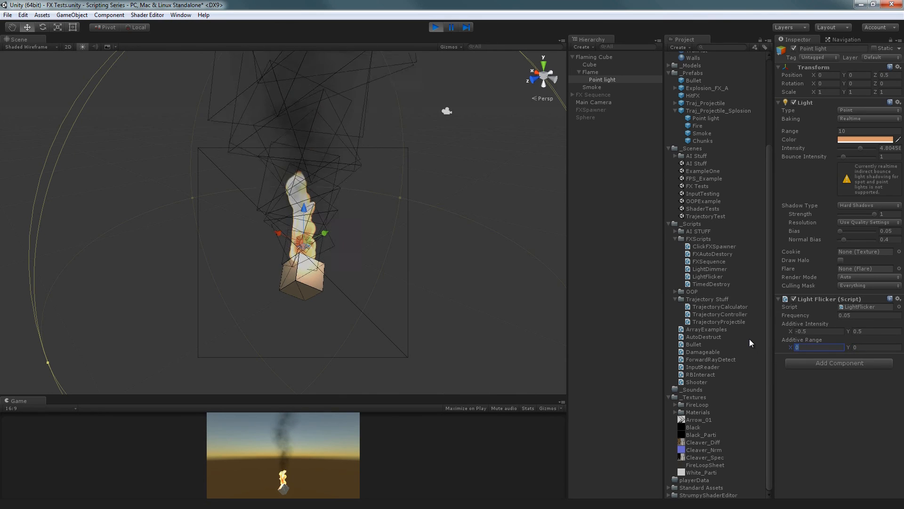
text(-1)
key(Tab)
text(1)
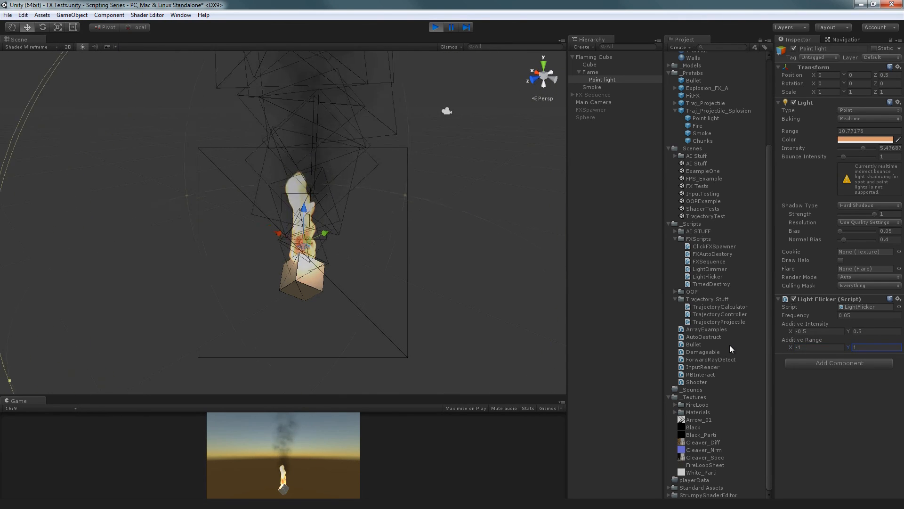
alt+drag(445, 264, 513, 243)
alt+right_drag(513, 243, 393, 207)
alt+drag(394, 207, 472, 275)
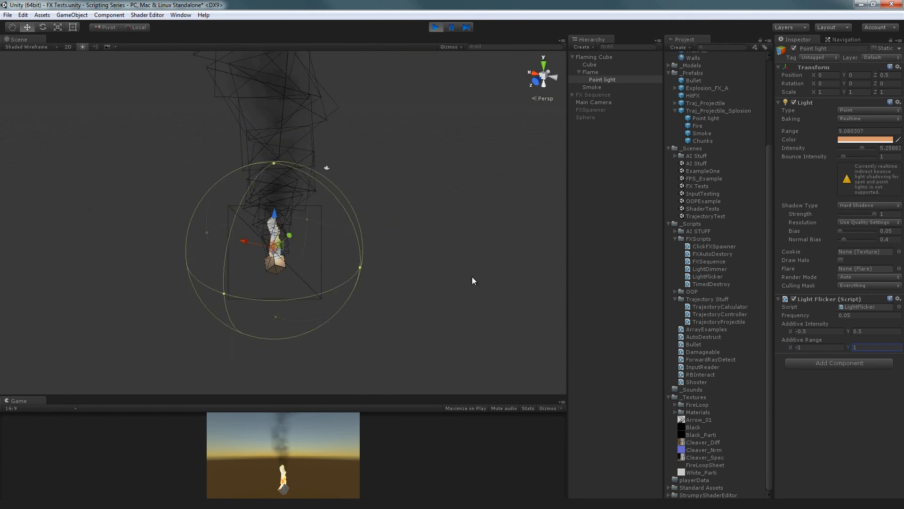
- Add a cube under the Point light, scaled to about 52.6 × 52.6 × 5.8 and moved to Z -6.74 as a floor below the flame
right_click(602, 137)
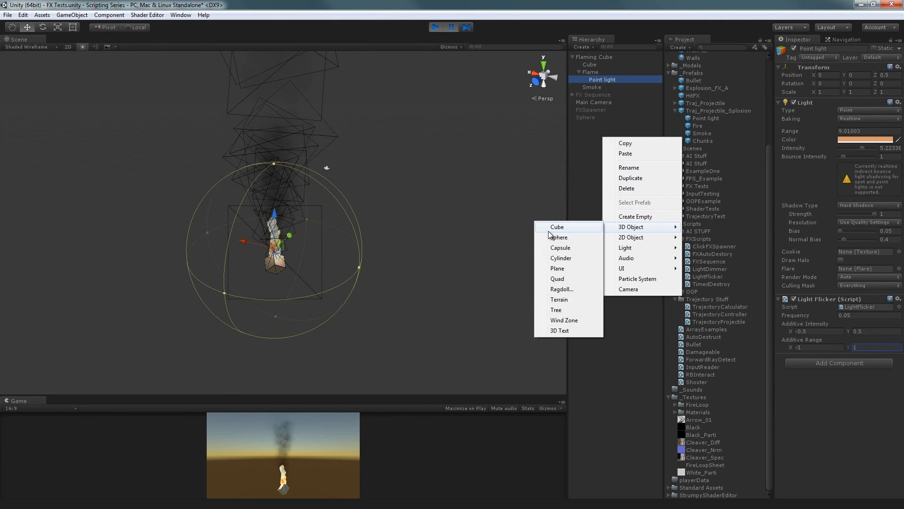
click(548, 231)
alt+drag(353, 278, 359, 308)
key(r)
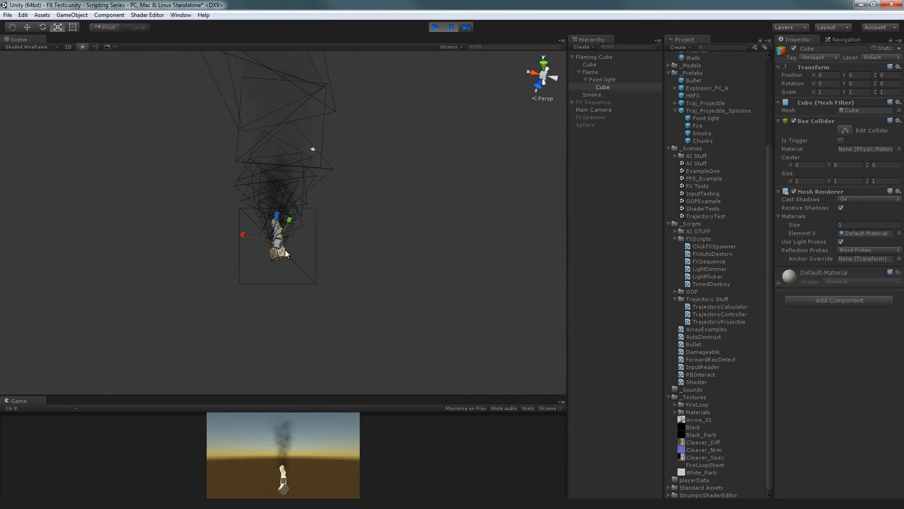
drag(277, 243, 645, 360)
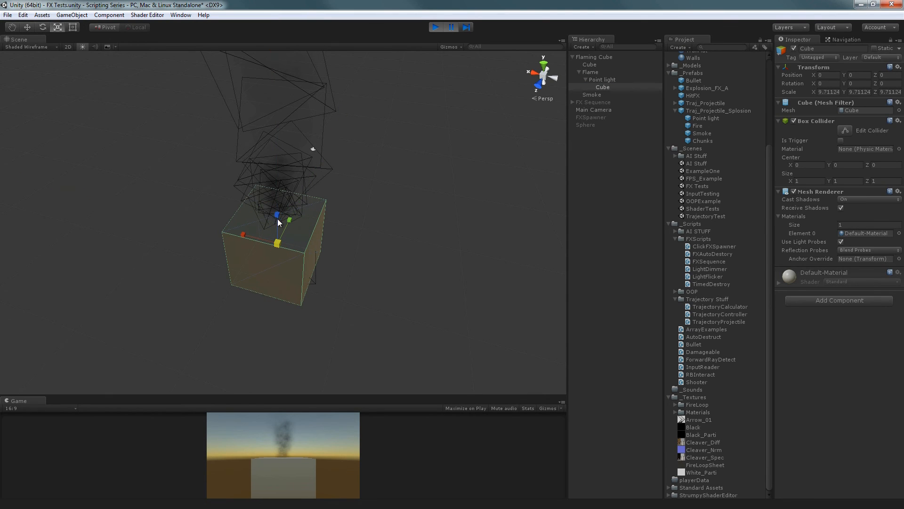
drag(277, 216, 400, 294)
key(w)
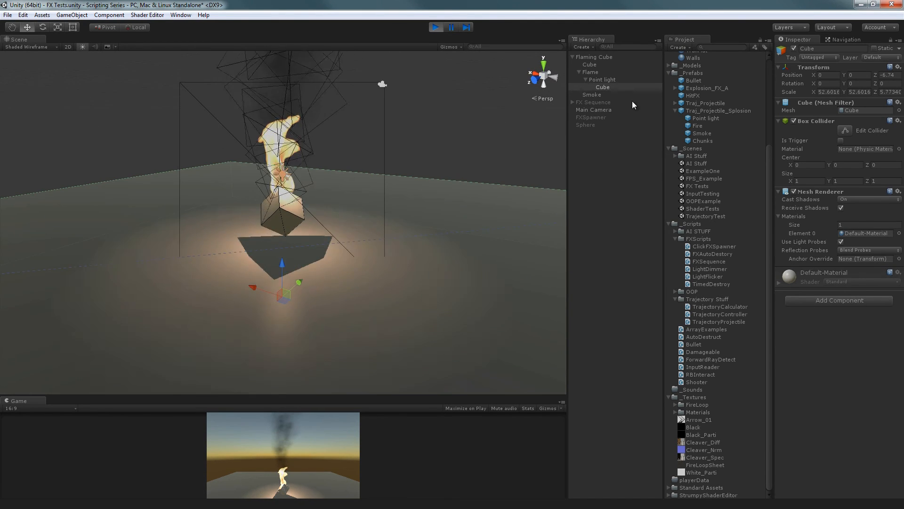
- Set the Point light's Light Flicker Additive Range to X -0.5 and Y 0.5 and examine the flicker on the floor
click(602, 80)
click(817, 347)
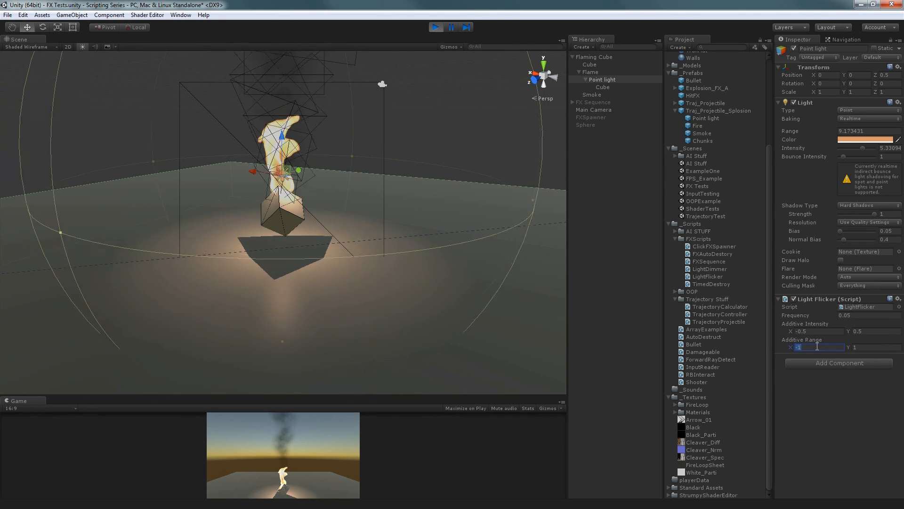
text(-0.5)
key(Tab)
text(0.5)
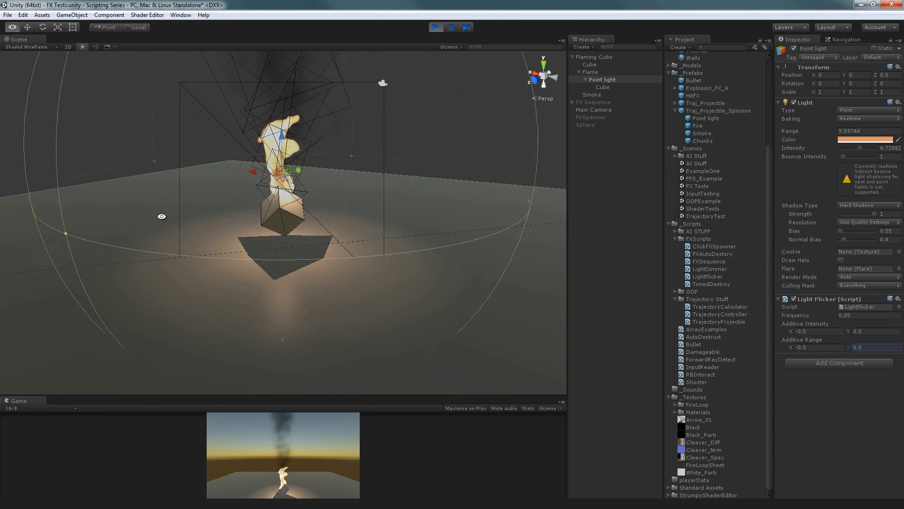
alt+scroll(330, 222, up, 6)
alt+drag(353, 226, 352, 270)
alt+scroll(362, 283, up, 2)
alt+drag(369, 359, 376, 295)
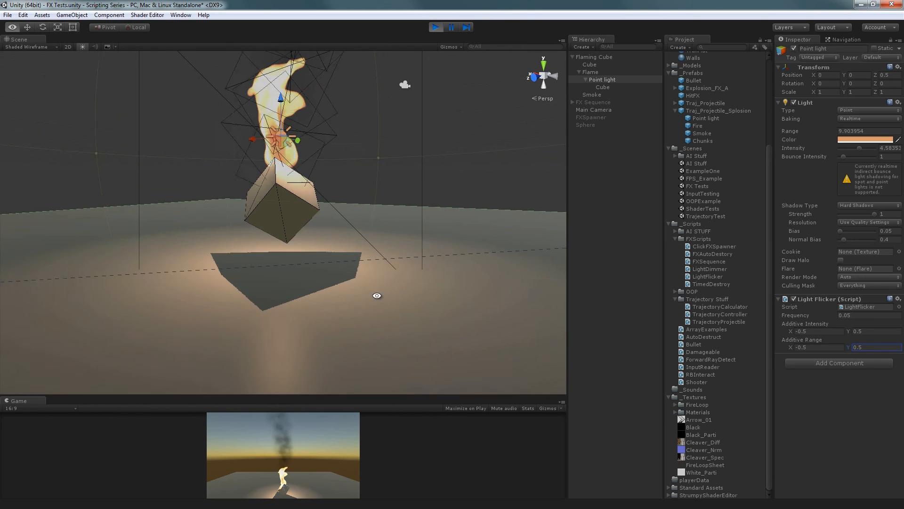
click(589, 257)
alt+drag(355, 254, 448, 303)
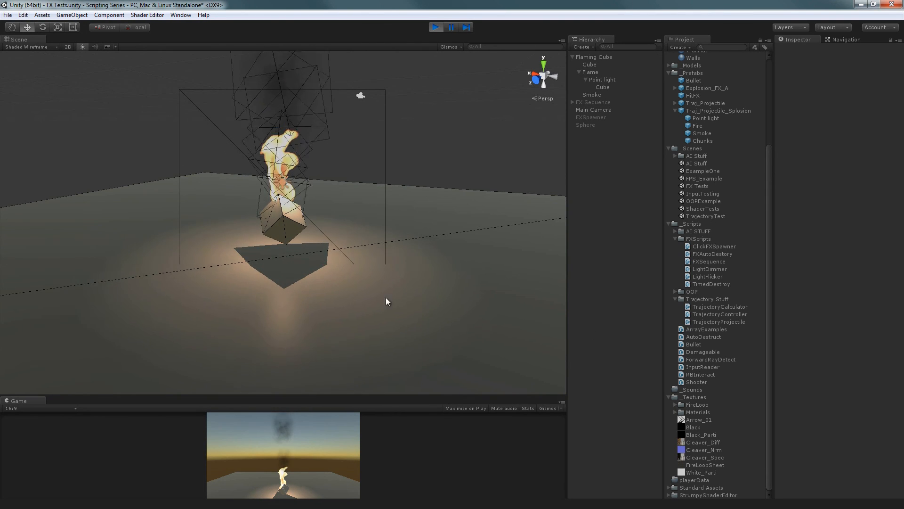
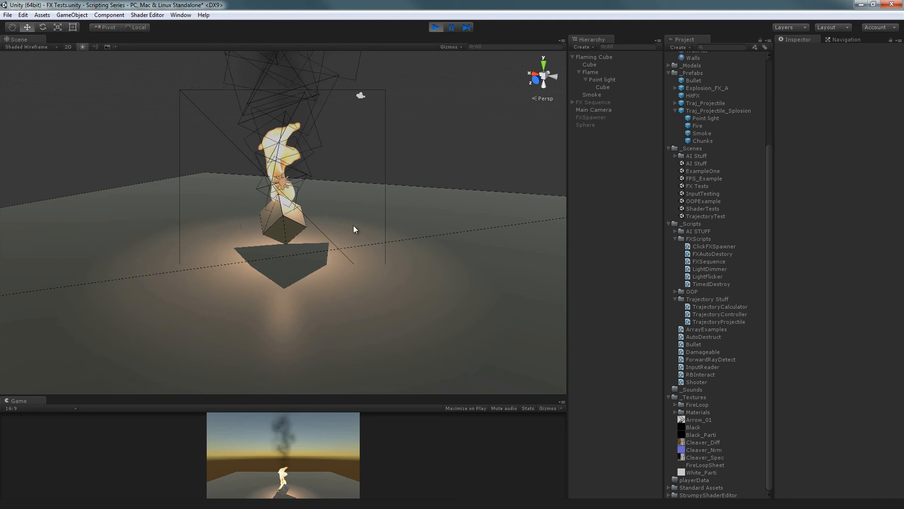
- Stop the running scene and compare the LightFlicker script's thisLight declaration in MonoDevelop with the Point light's Light component in Unity
click(608, 80)
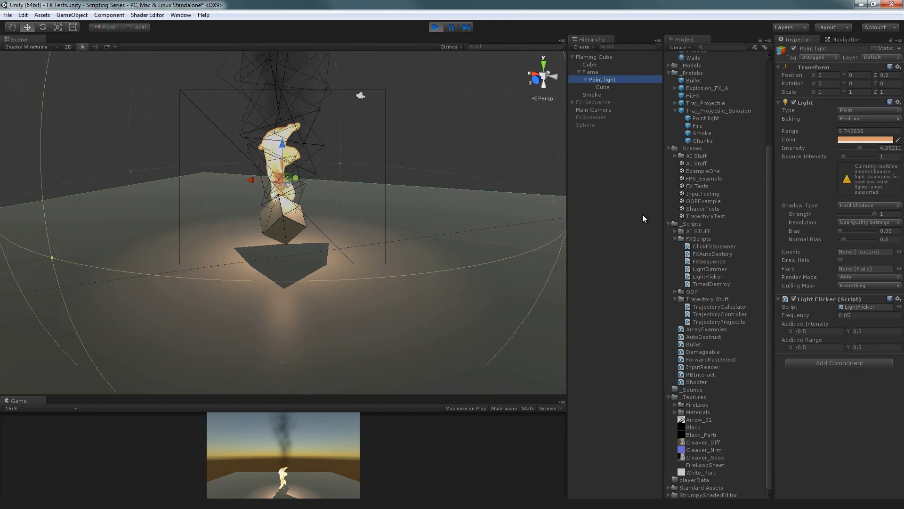
click(436, 27)
key(alt+Tab)
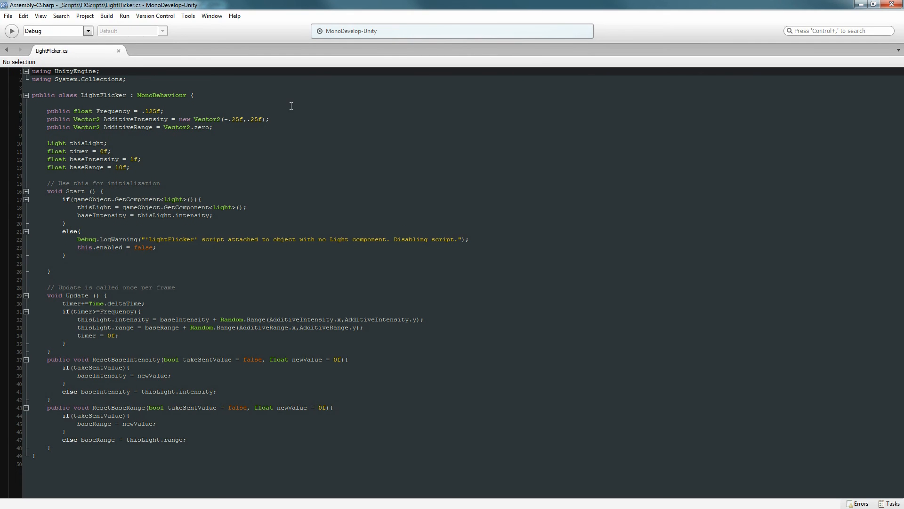
click(197, 111)
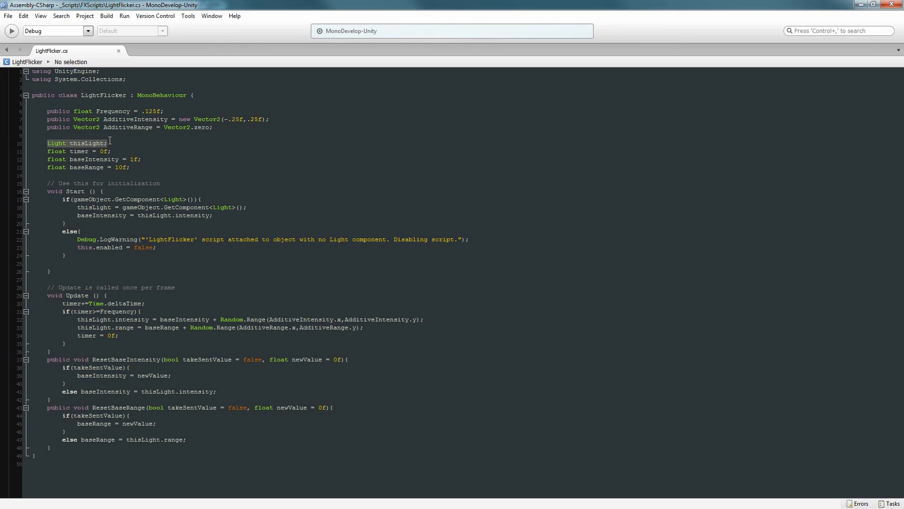
key(alt+Tab)
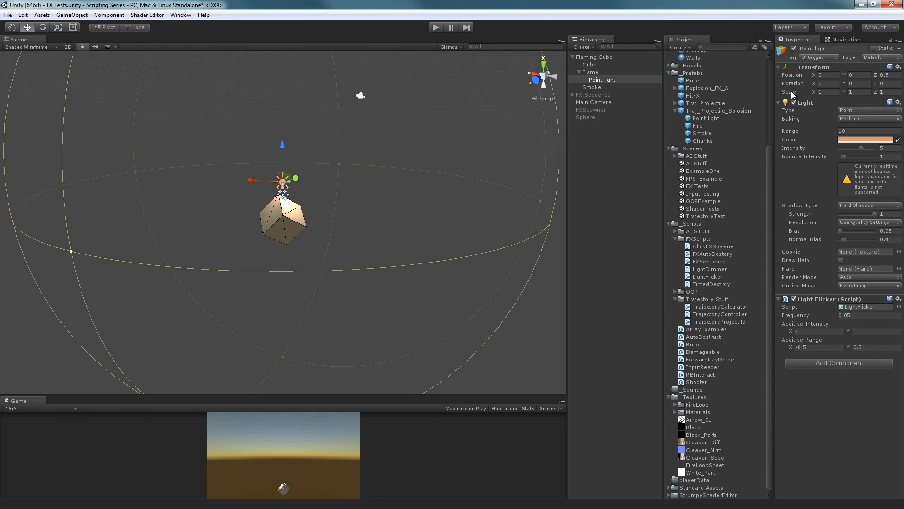
click(814, 103)
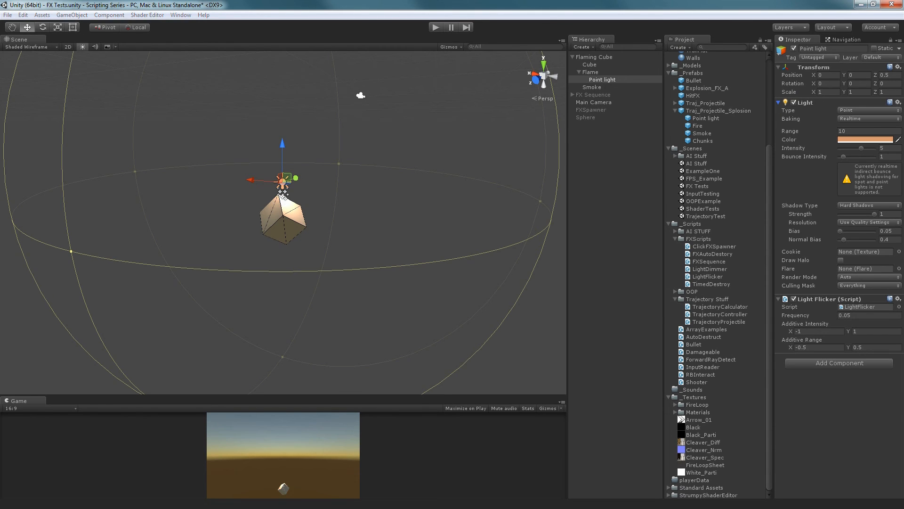
- Switch to MonoDevelop and review the timer, baseIntensity and baseRange declarations in the LightFlicker script
key(alt+Tab)
drag(123, 153, 49, 152)
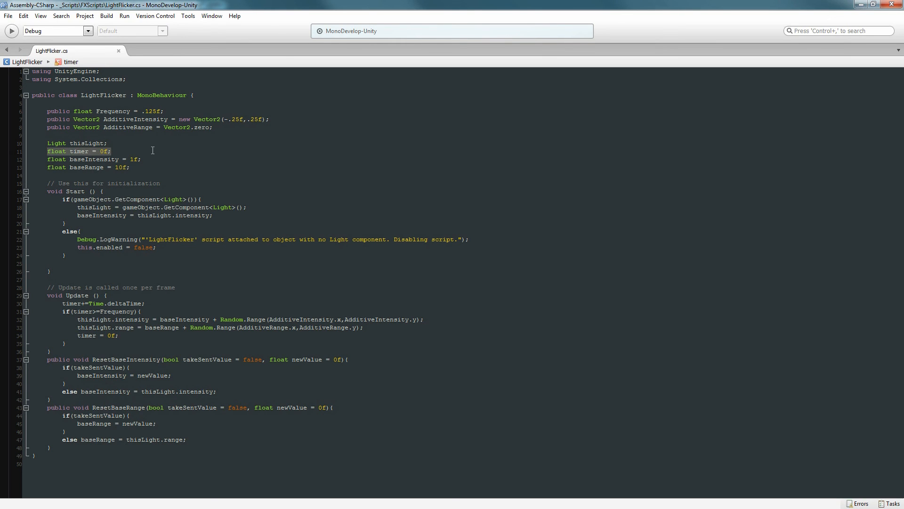
drag(142, 159, 49, 157)
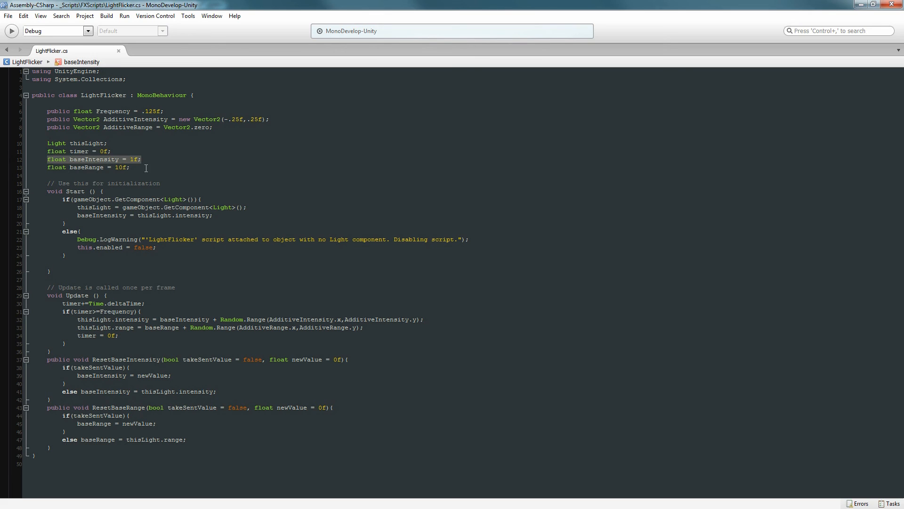
drag(145, 168, 43, 167)
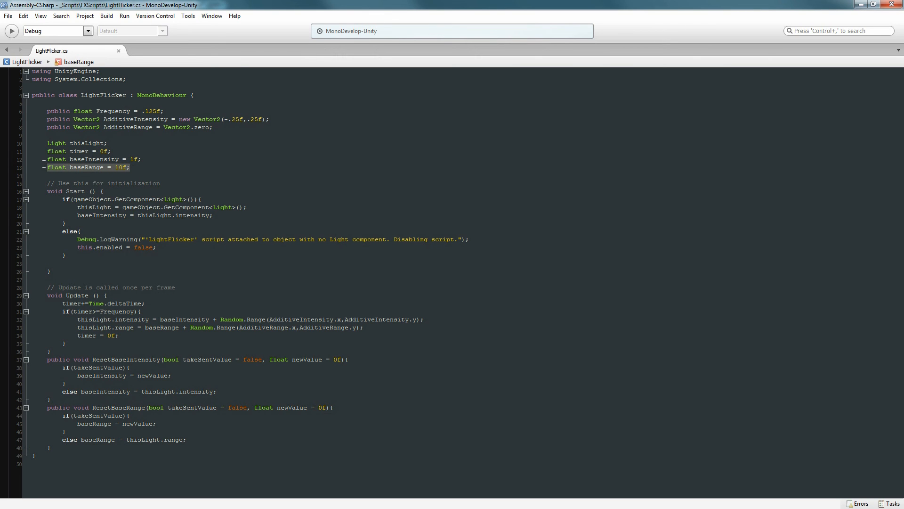
- Try a Point light Intensity of 7.54 in Unity, set it to 5, and return to the LightFlicker script in MonoDevelop
click(858, 4)
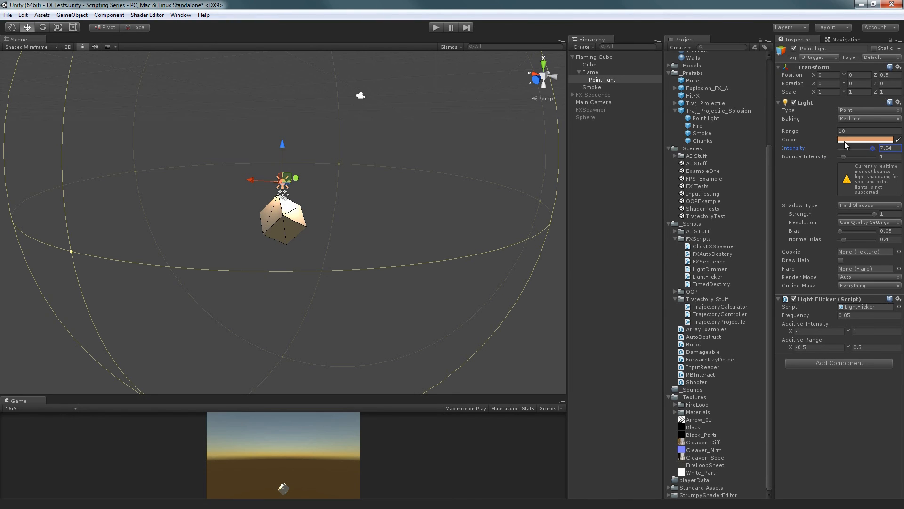
text(5)
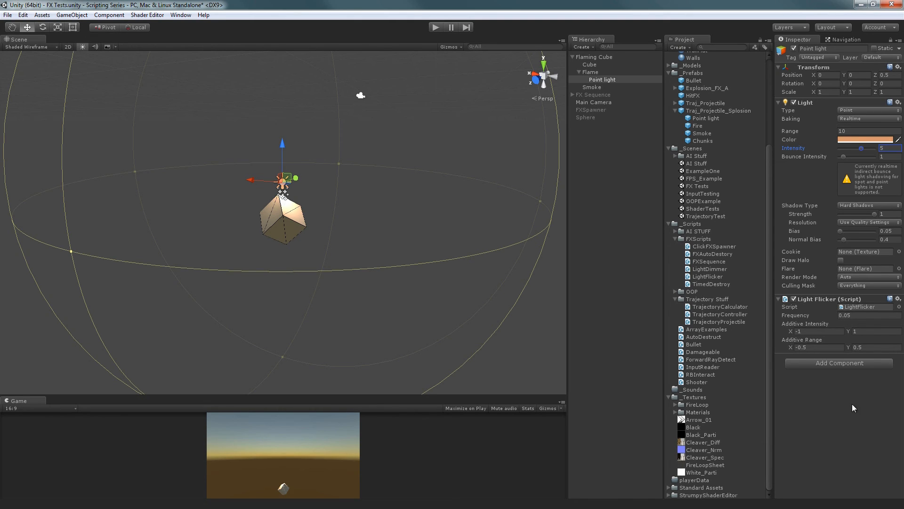
key(alt+Tab)
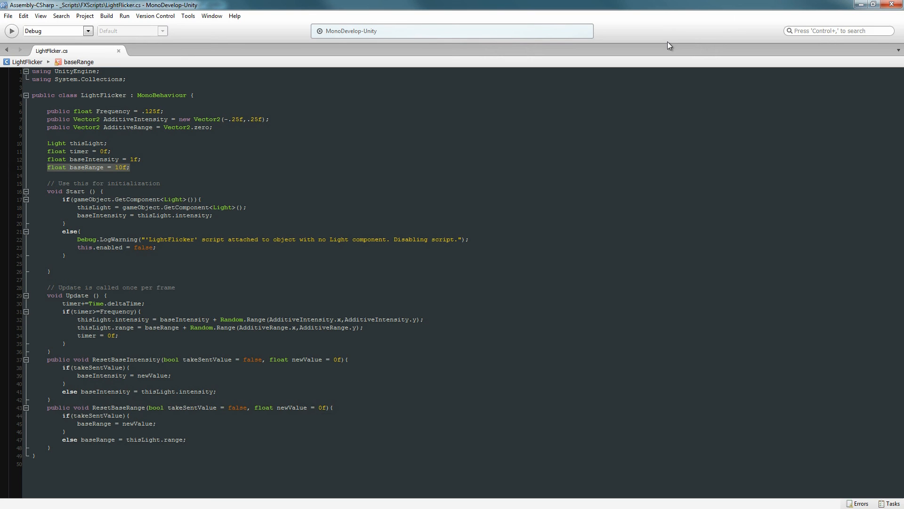
double_click(688, 5)
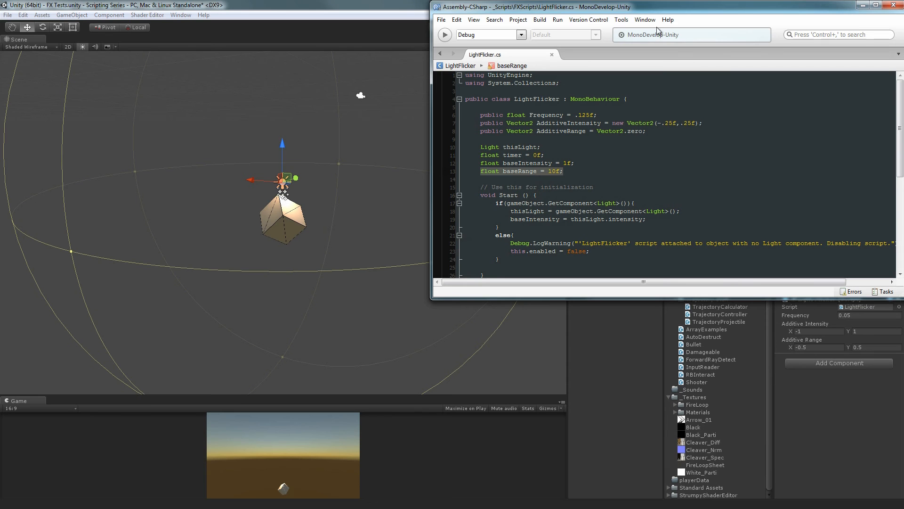
double_click(728, 10)
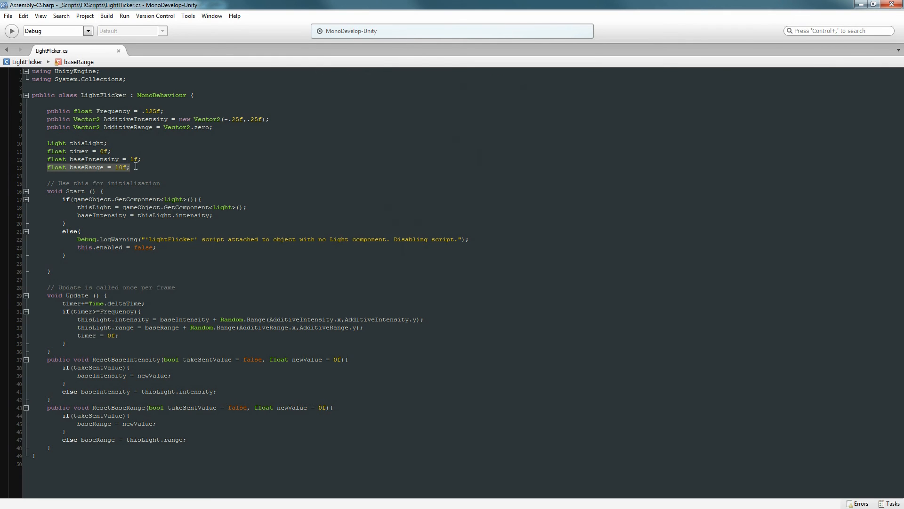
- Examine the base value declarations and the Start function's Light component check, its assignments and the warning branch
drag(135, 167, 36, 160)
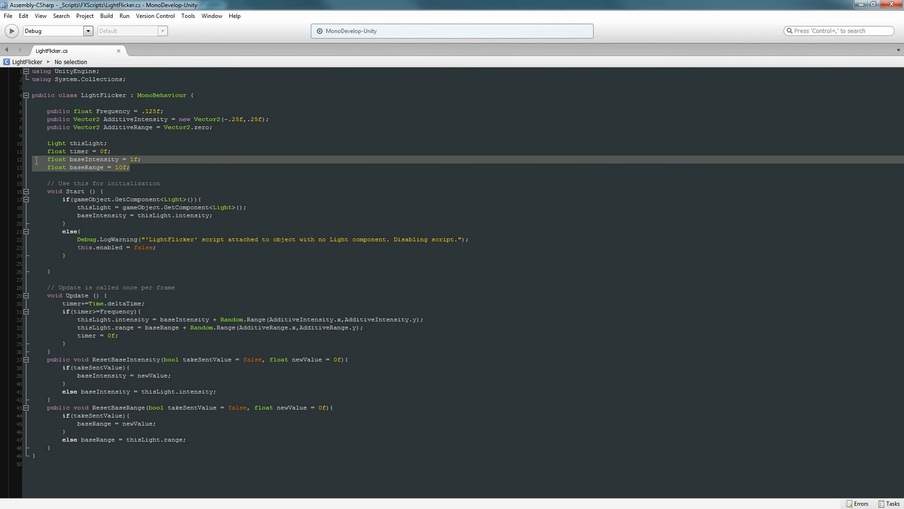
click(153, 207)
click(106, 200)
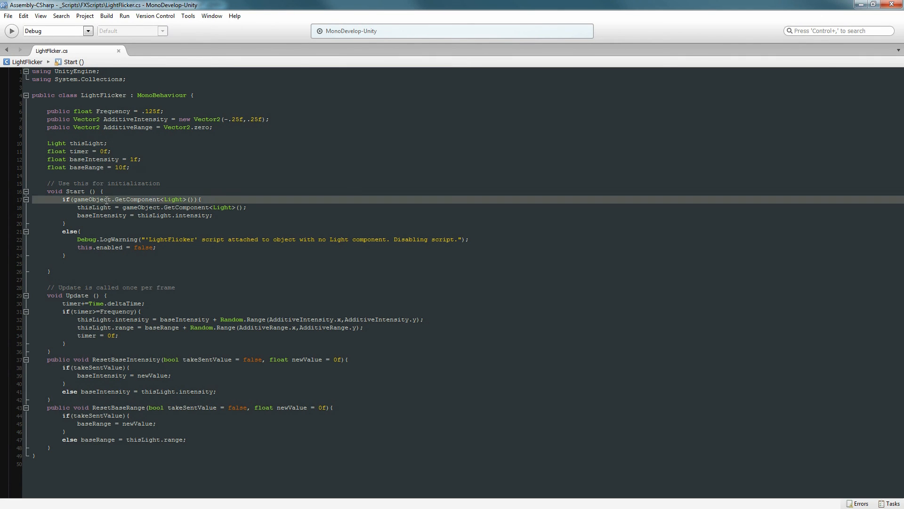
drag(77, 240, 160, 249)
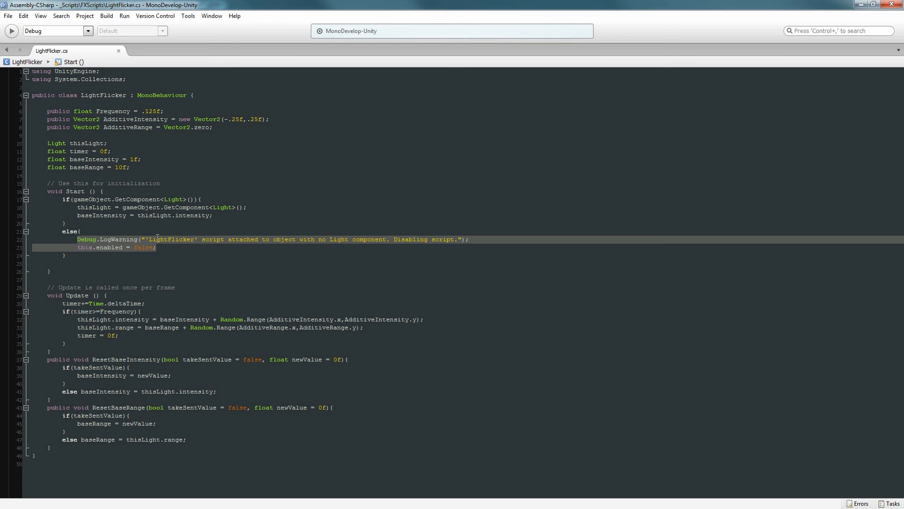
click(197, 238)
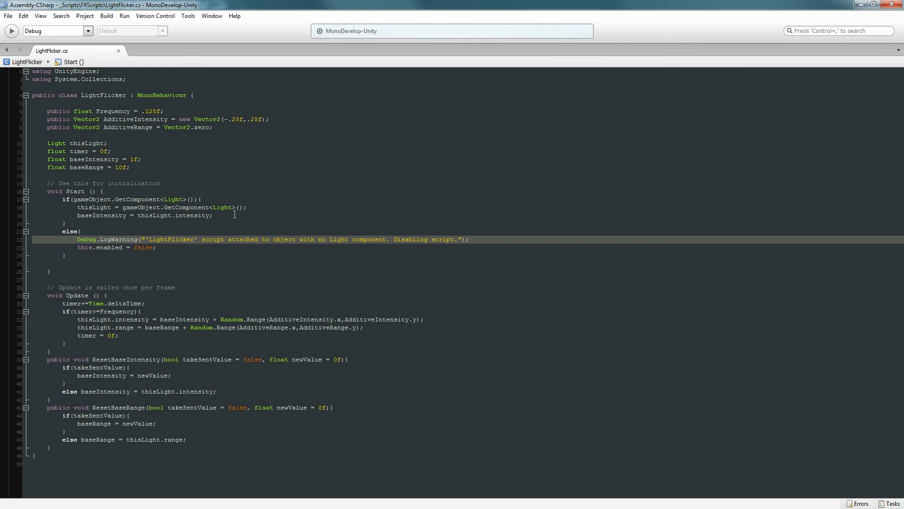
drag(235, 214, 73, 208)
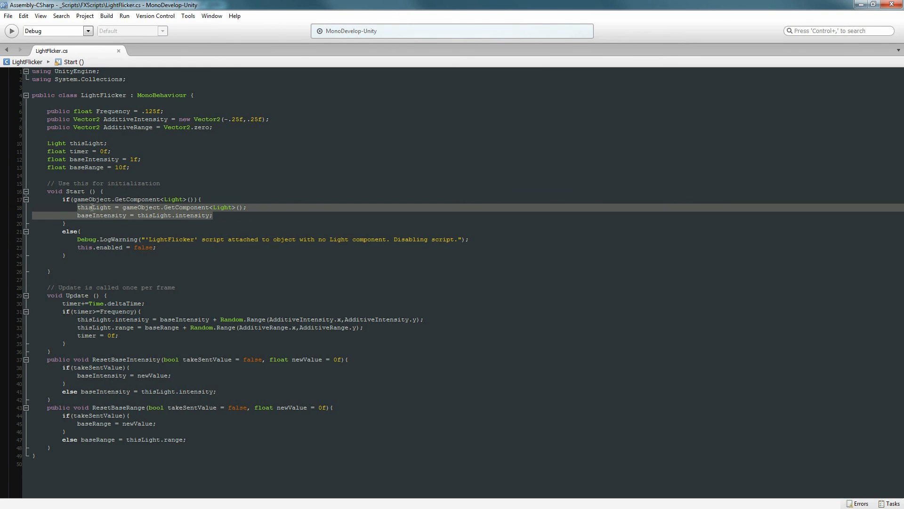
double_click(103, 207)
click(234, 213)
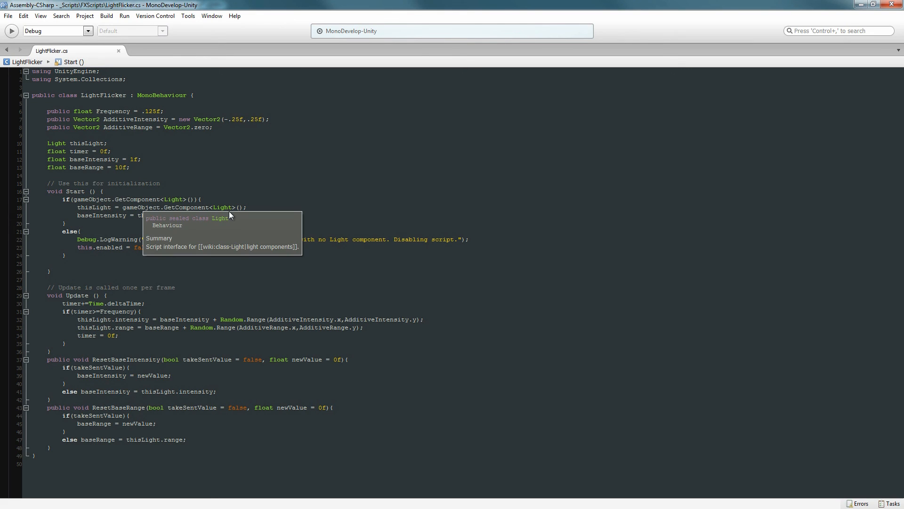
click(144, 171)
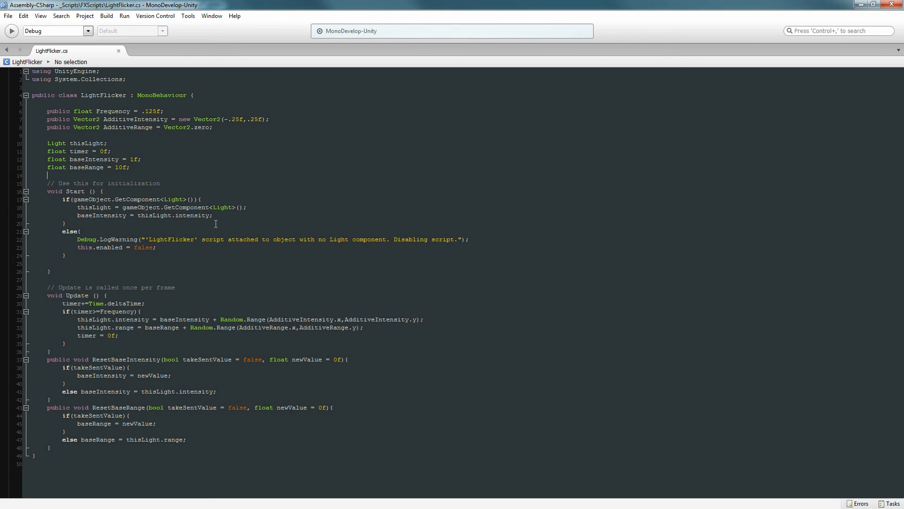
- Add the line "baseRange = thisLight.range;" below the baseIntensity assignment in Start and save the script
click(229, 216)
key(Return)
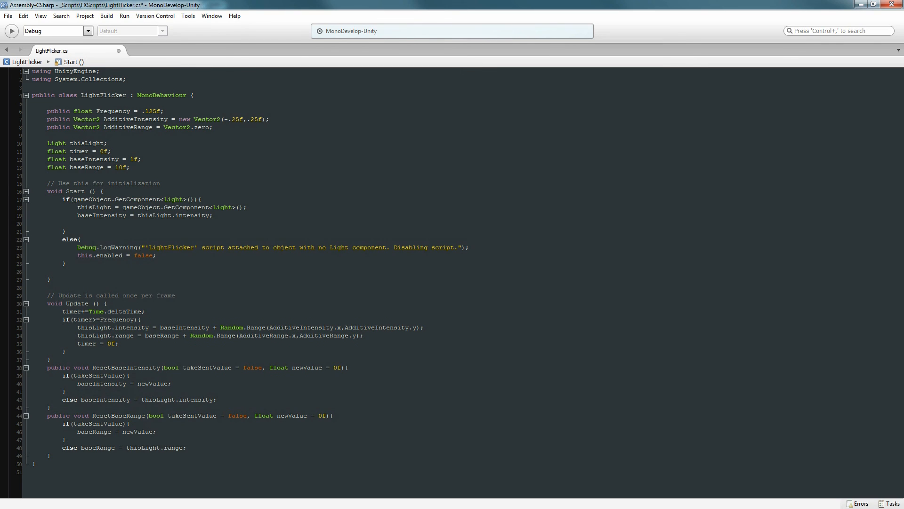
text(basera)
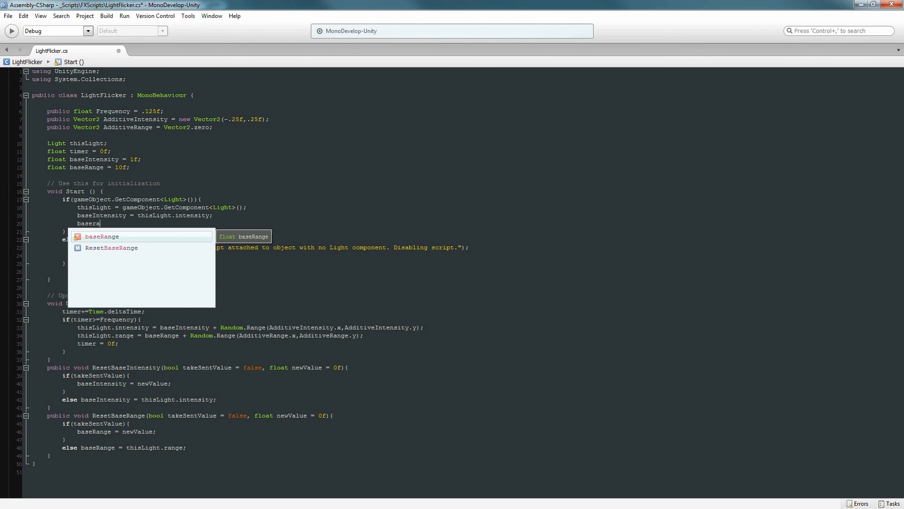
key(Return)
text(= )
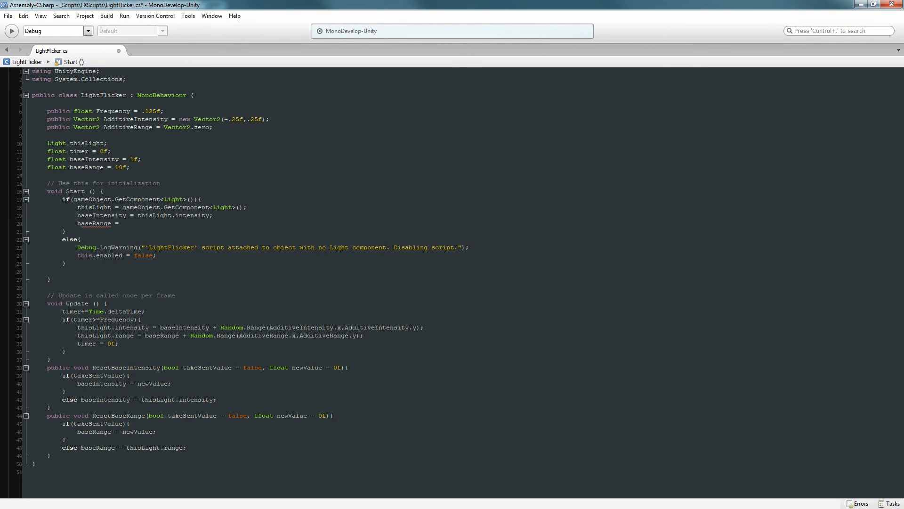
text(thisLight.)
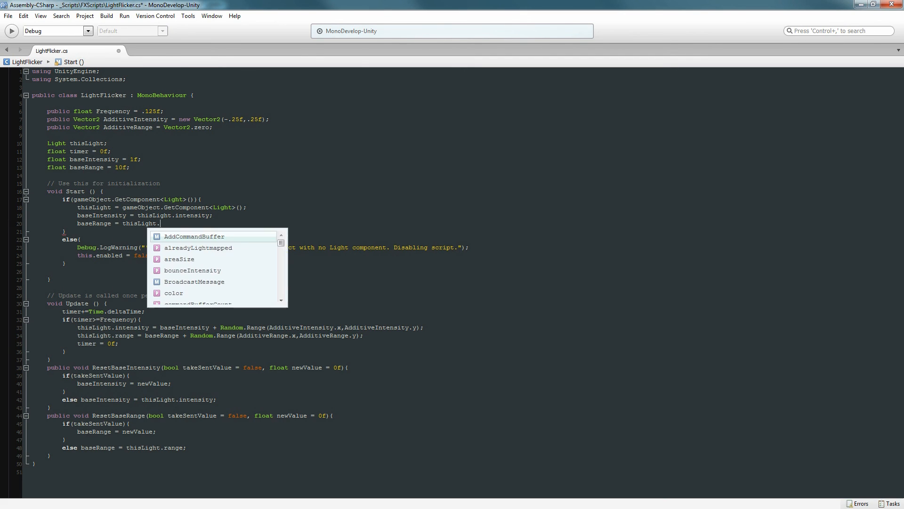
text(r)
key(Return)
text(;)
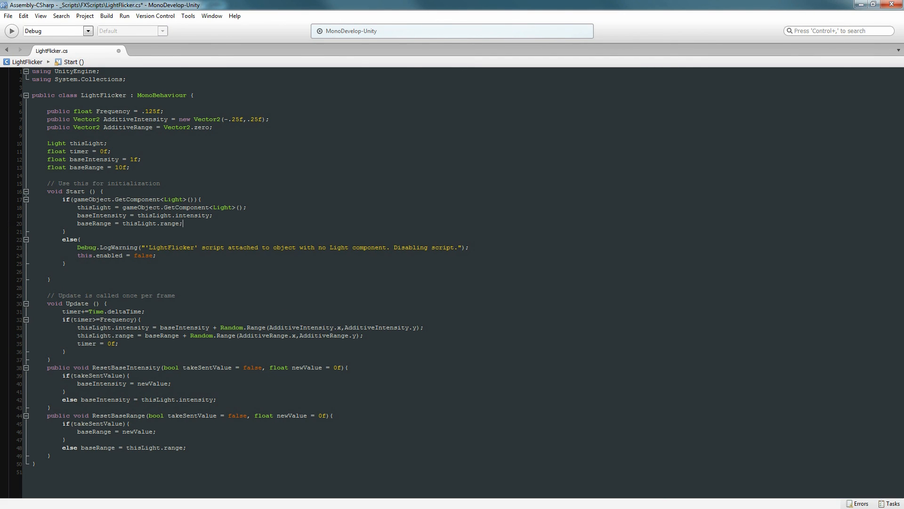
key(ctrl+s)
- Review the Light component check and highlight the thisLight assignment in the Start function
double_click(185, 199)
drag(78, 203, 246, 207)
click(77, 208)
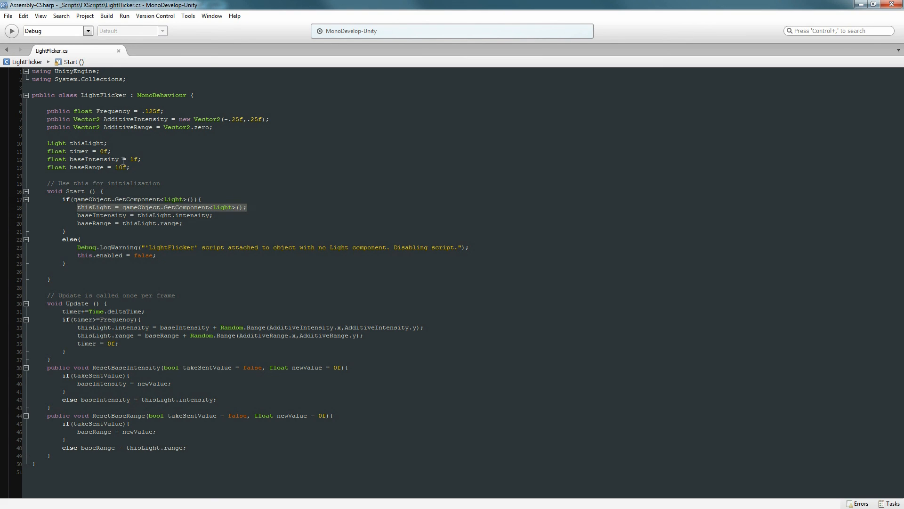
- Review the baseIntensity and baseRange assignments in Start, the two reset functions and the branch that disables the script
drag(77, 215, 215, 224)
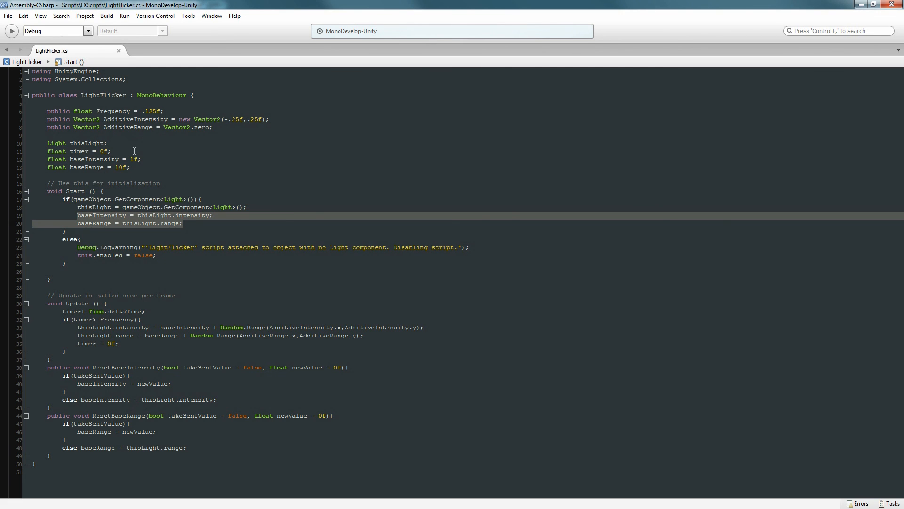
drag(48, 363, 51, 456)
click(178, 208)
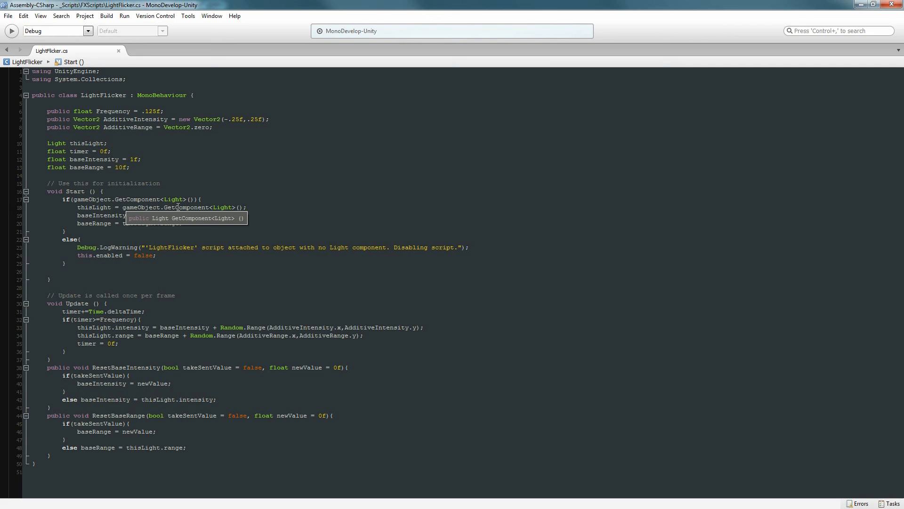
click(145, 255)
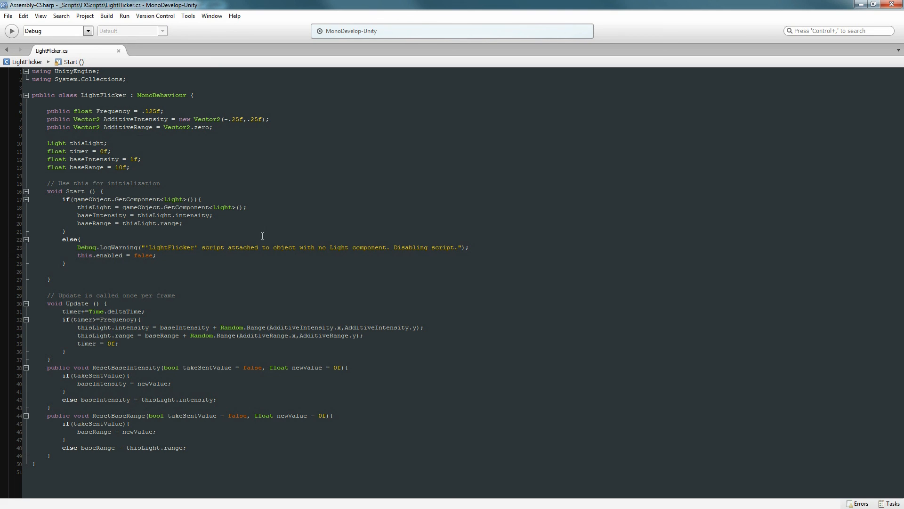
- Examine the Update function, its timer check against Frequency and the three statements inside that condition
drag(40, 304, 143, 360)
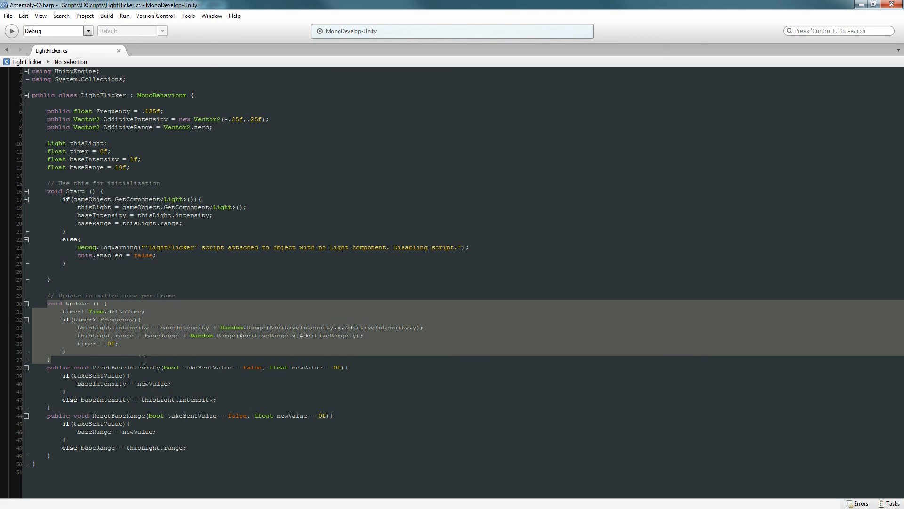
click(123, 331)
click(104, 320)
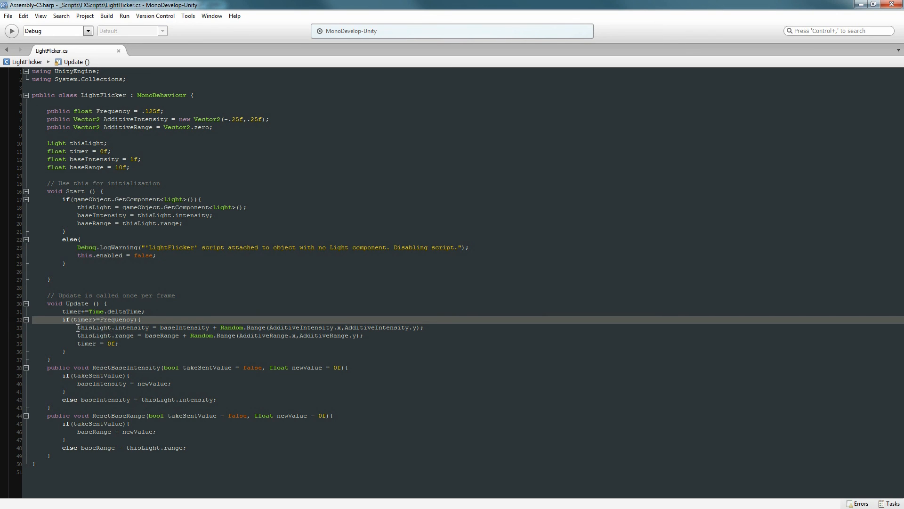
drag(78, 328, 137, 345)
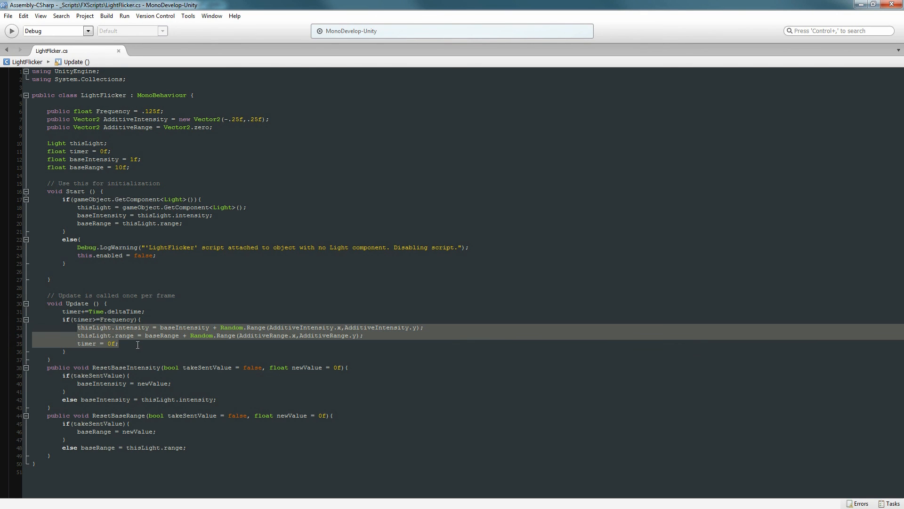
- Examine the light intensity assignment in Update, its Random.Range call and the default Vector2 values of AdditiveIntensity
click(124, 328)
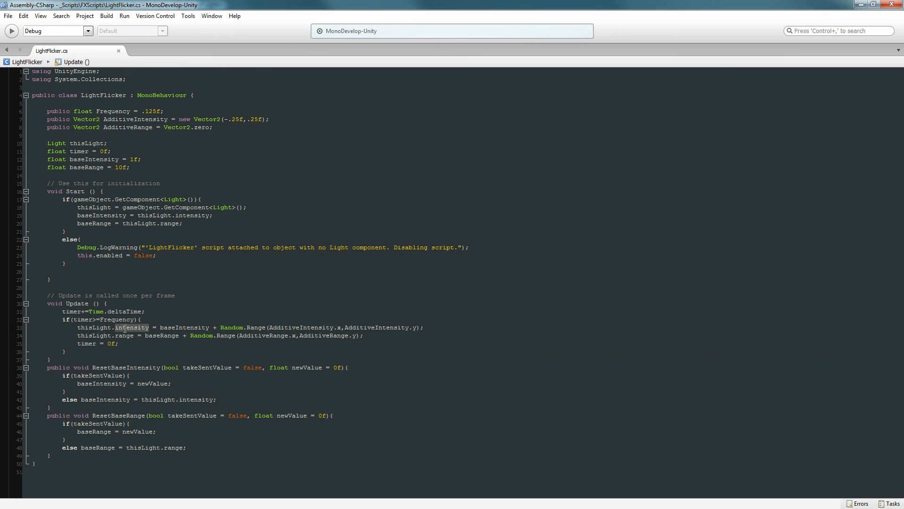
click(190, 328)
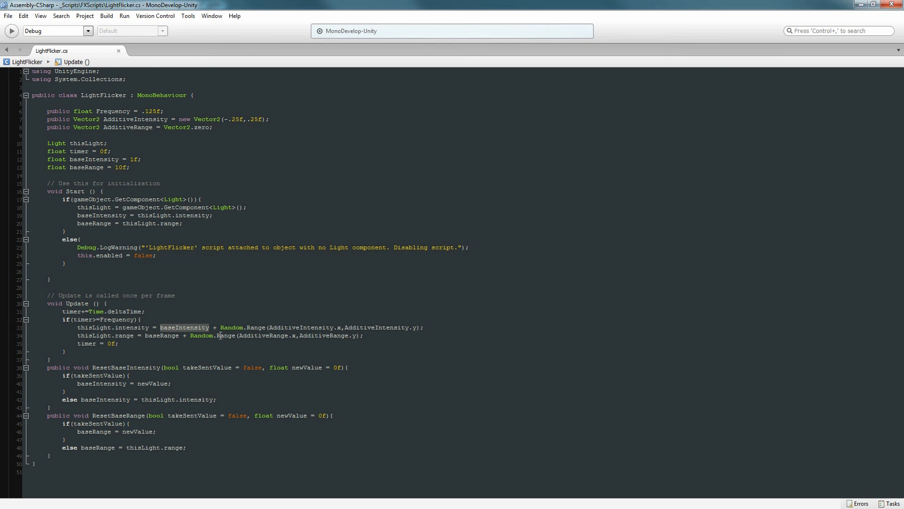
drag(220, 328, 460, 329)
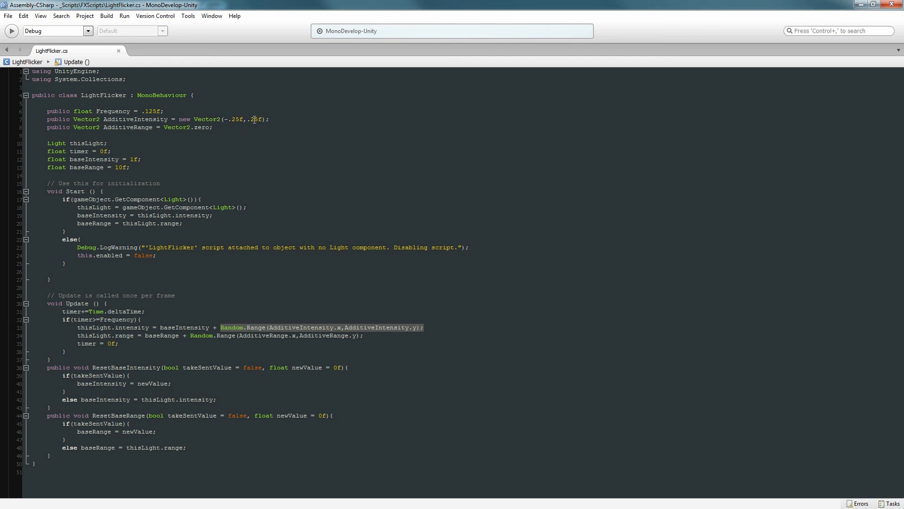
drag(270, 120, 225, 119)
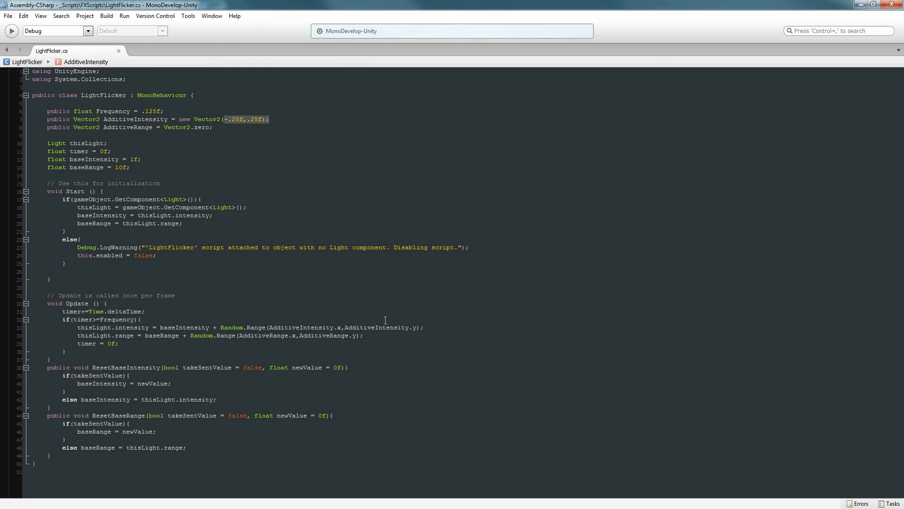
click(372, 327)
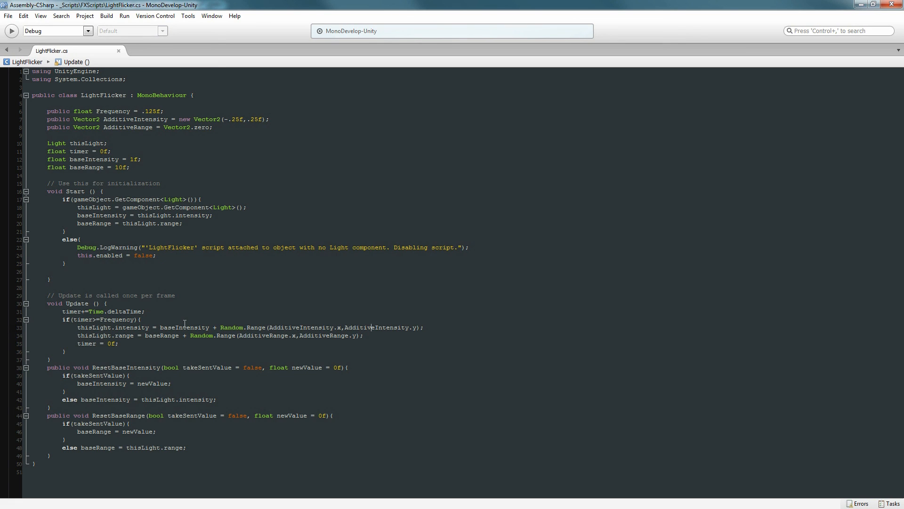
- Review the light range assignment and the timer reset line in the Update function
drag(117, 338, 230, 338)
click(245, 338)
drag(113, 343, 24, 342)
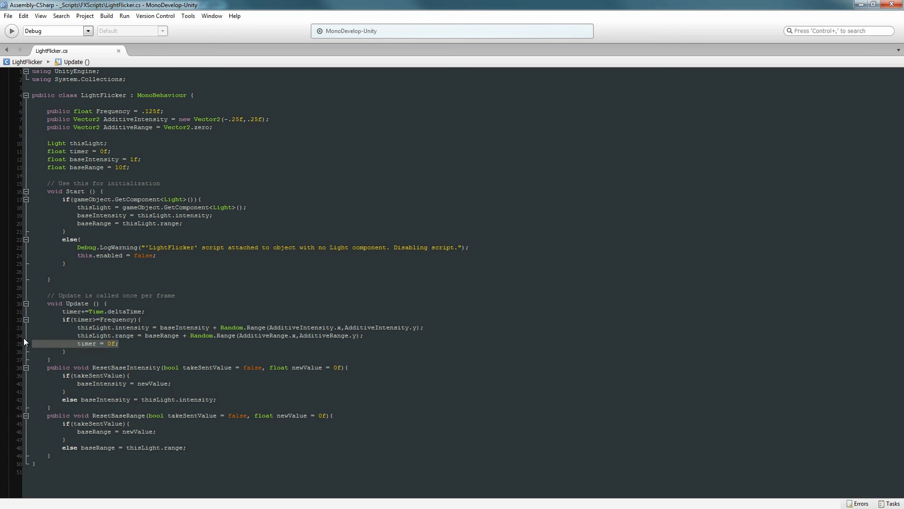
click(140, 333)
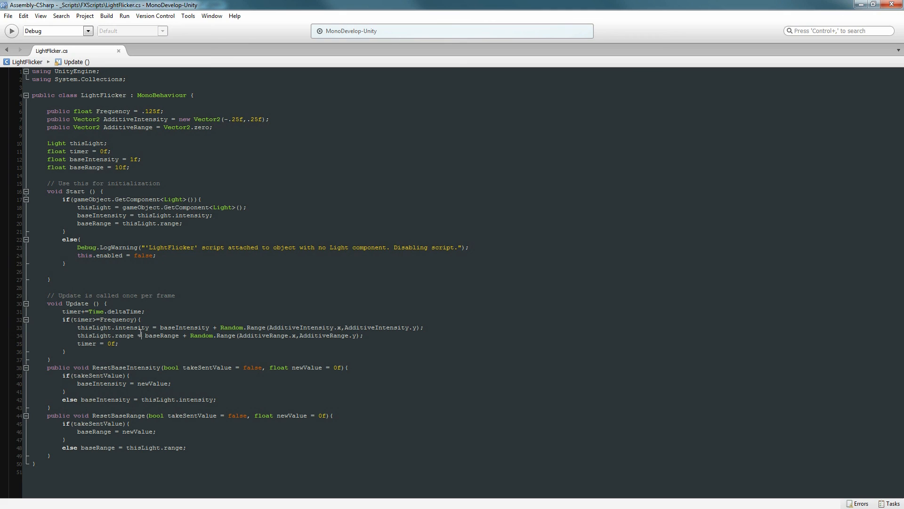
- Examine the ResetBaseIntensity and ResetBaseRange functions, including the takeSentValue and newValue parameters
drag(47, 368, 132, 465)
key(ctrl+c)
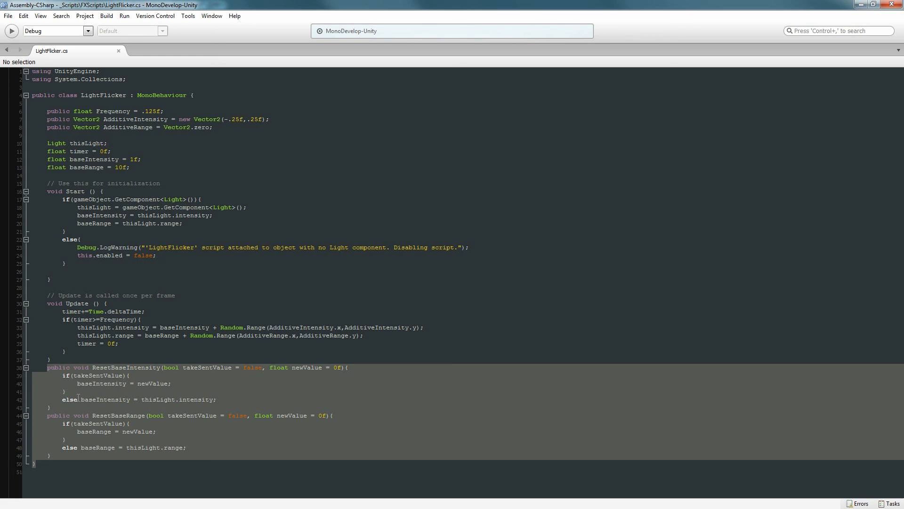
mouse_move(99, 363)
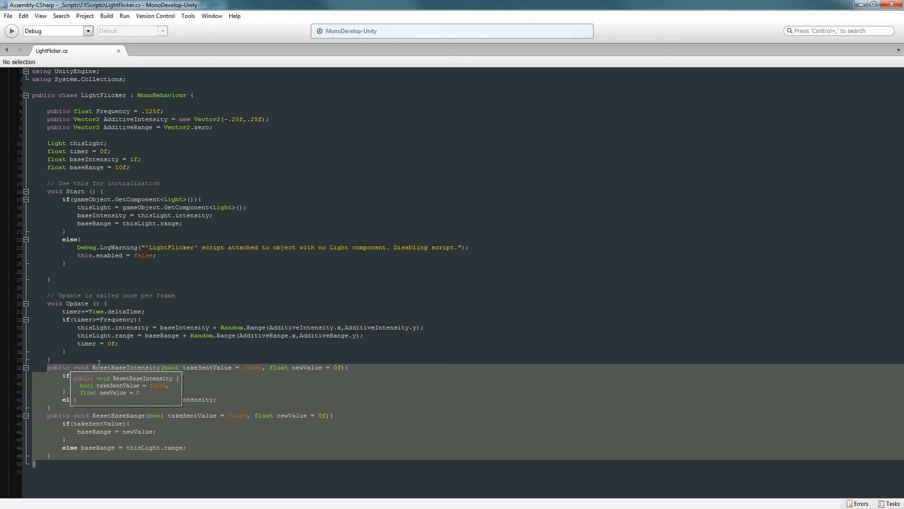
click(292, 377)
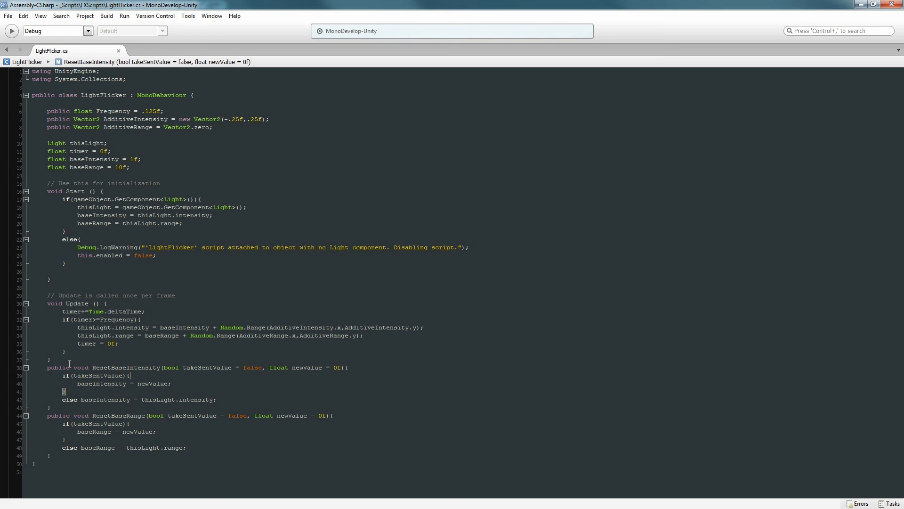
- Delete the ResetBaseIntensity and ResetBaseRange functions, restore them and save the script
drag(47, 367, 69, 455)
key(Delete)
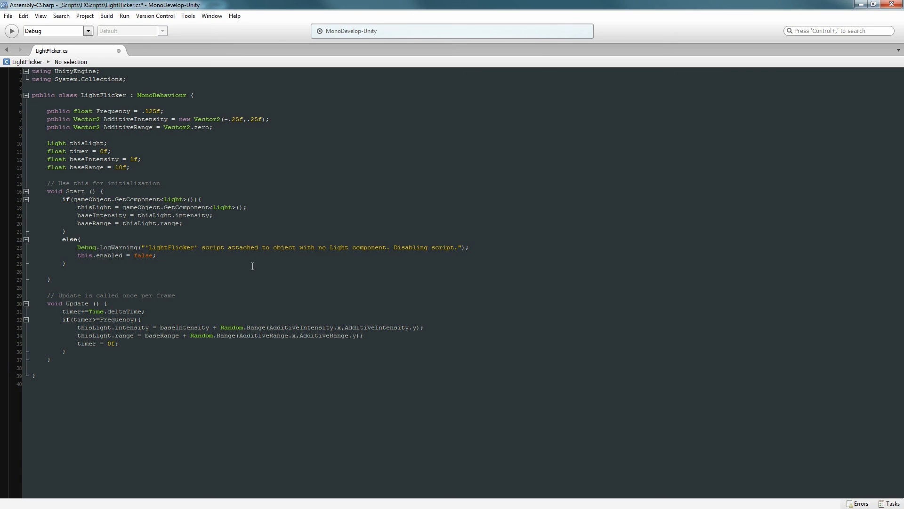
key(ctrl+v)
click(265, 288)
key(ctrl+s)
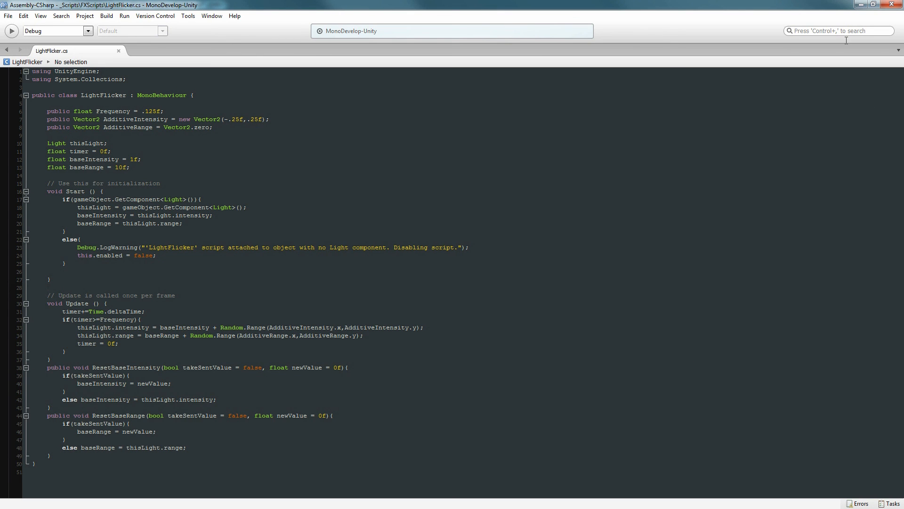
- Minimize MonoDevelop to return to Unity and run the scene in play mode
click(873, 4)
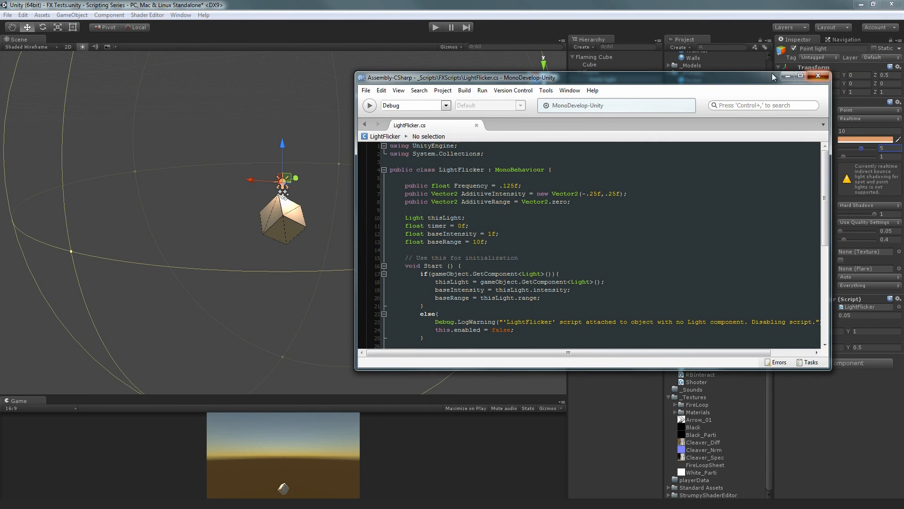
click(787, 76)
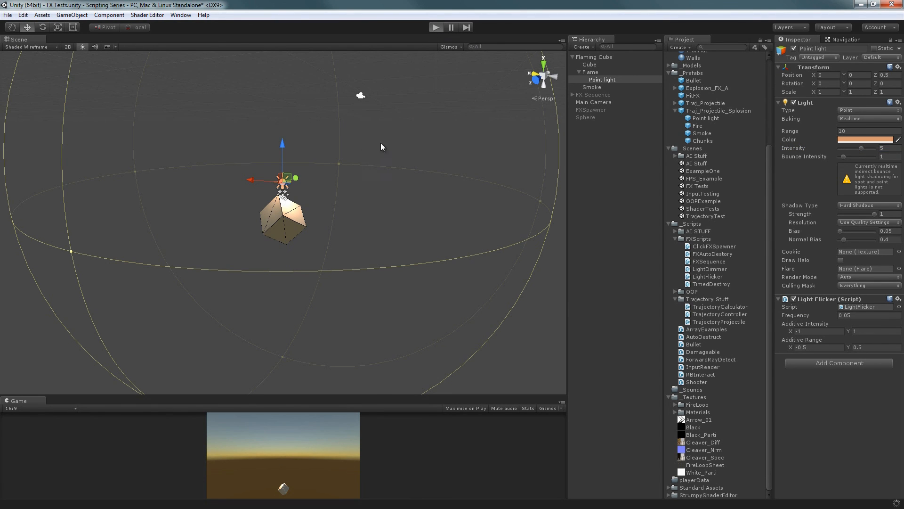
key(ctrl+p)
mouse_move(445, 150)
alt+mouse_down()
mouse_move(417, 126)
mouse_move(399, 186)
mouse_move(438, 151)
alt+mouse_up()
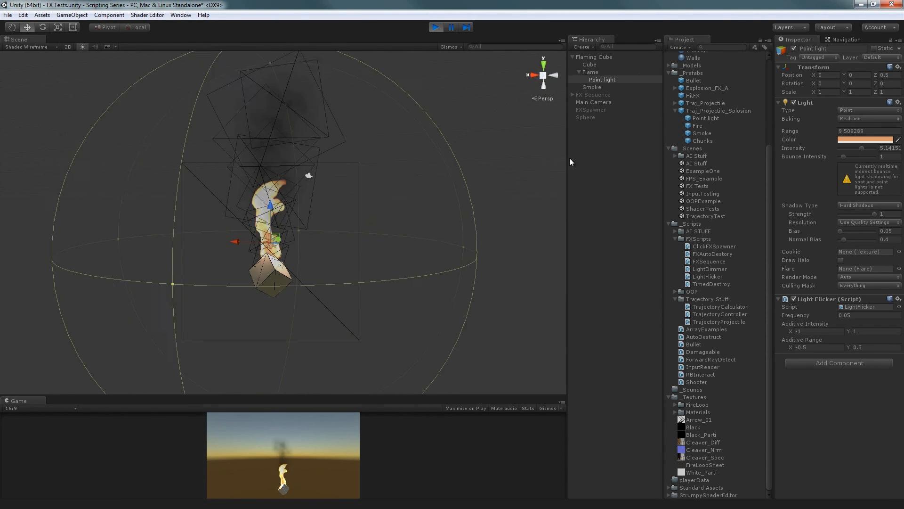
- Deselect the Point light and change the Scene view's shading mode to Shaded
click(571, 160)
alt+right_drag(356, 150, 355, 235)
alt+drag(355, 248, 355, 206)
alt+right_drag(355, 212, 348, 290)
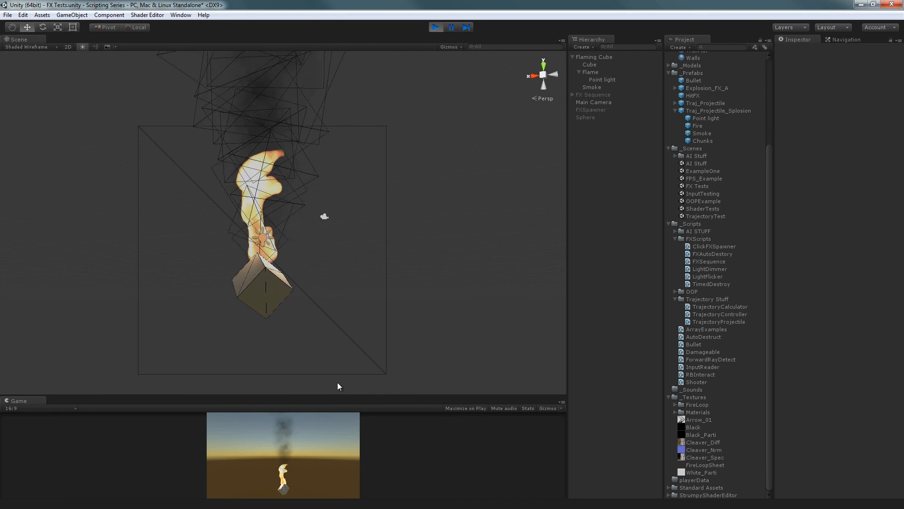
click(53, 47)
click(38, 62)
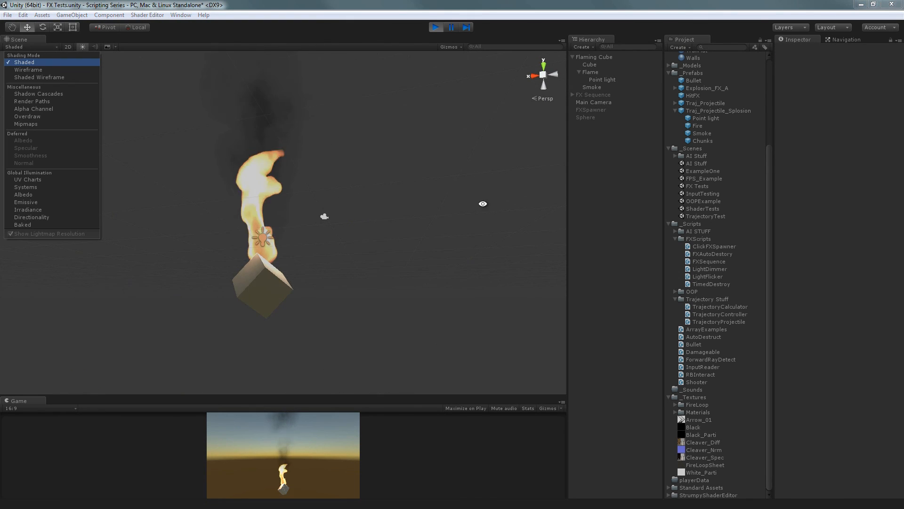
- Examine the flaming cube with its fire, smoke and flickering light from several sides in the Scene view
mouse_move(482, 204)
alt+mouse_down()
mouse_move(381, 349)
mouse_move(318, 319)
alt+mouse_up()
alt+right_drag(319, 319, 352, 276)
alt+middle_drag(352, 276, 345, 285)
mouse_move(345, 284)
alt+mouse_down()
mouse_move(337, 312)
mouse_move(355, 275)
alt+mouse_up()
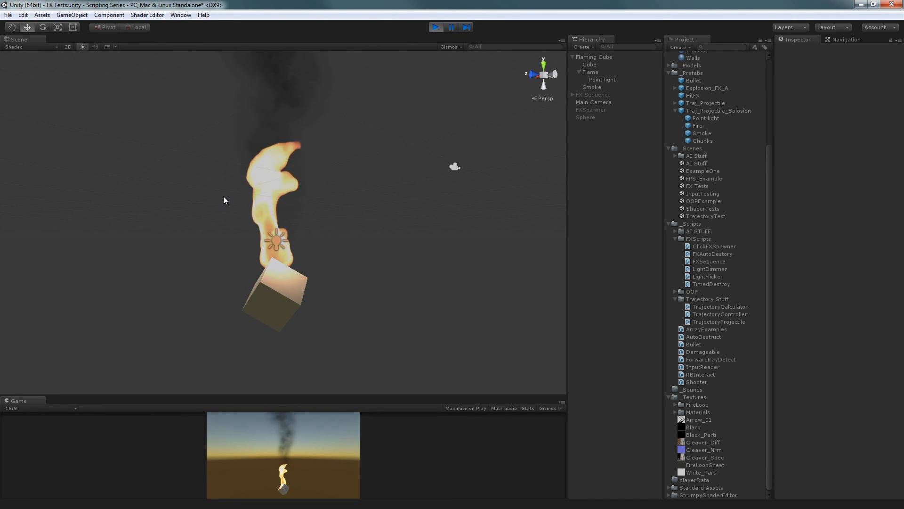
scroll(306, 192, down, 5)
middle_drag(310, 179, 294, 250)
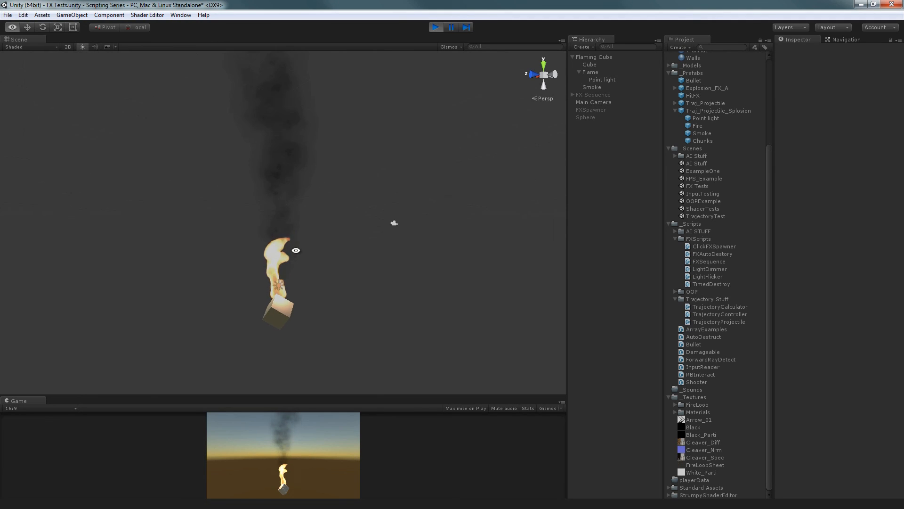
alt+drag(295, 250, 388, 230)
alt+right_drag(388, 230, 374, 306)
mouse_move(374, 307)
alt+mouse_down()
mouse_move(387, 303)
mouse_move(381, 317)
alt+mouse_up()
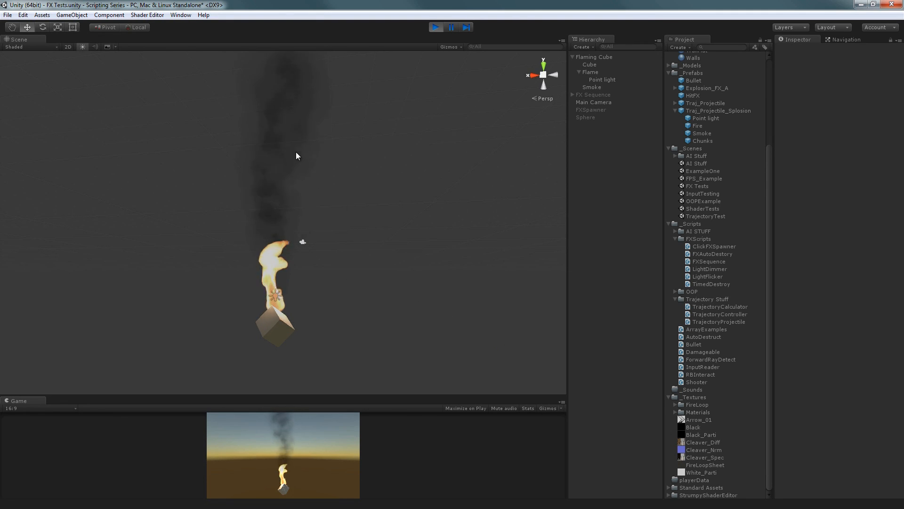
- Try a more transparent Start Color on the Smoke particle system by lowering its alpha to 47
click(612, 87)
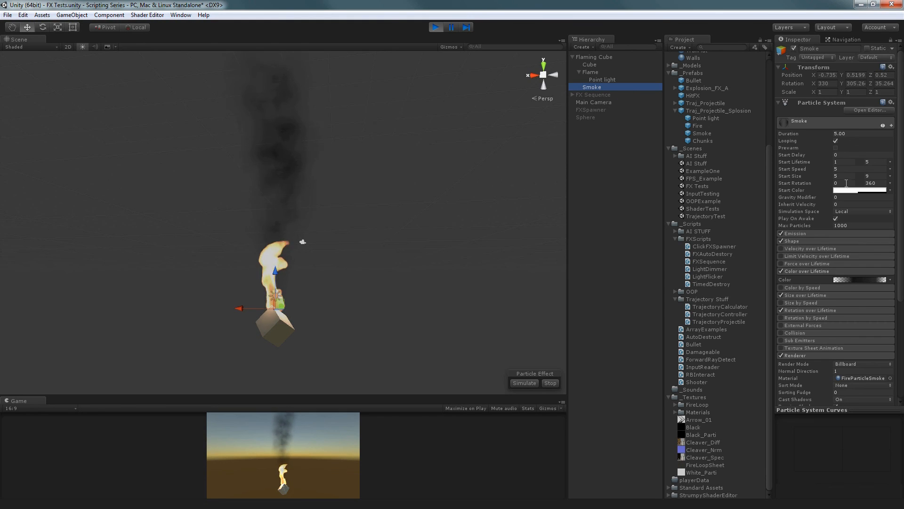
click(860, 189)
drag(585, 376, 580, 377)
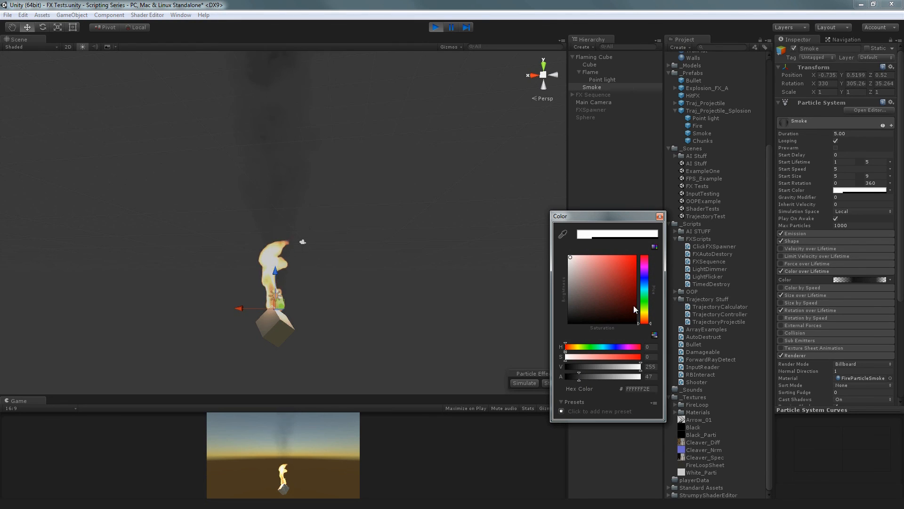
click(660, 216)
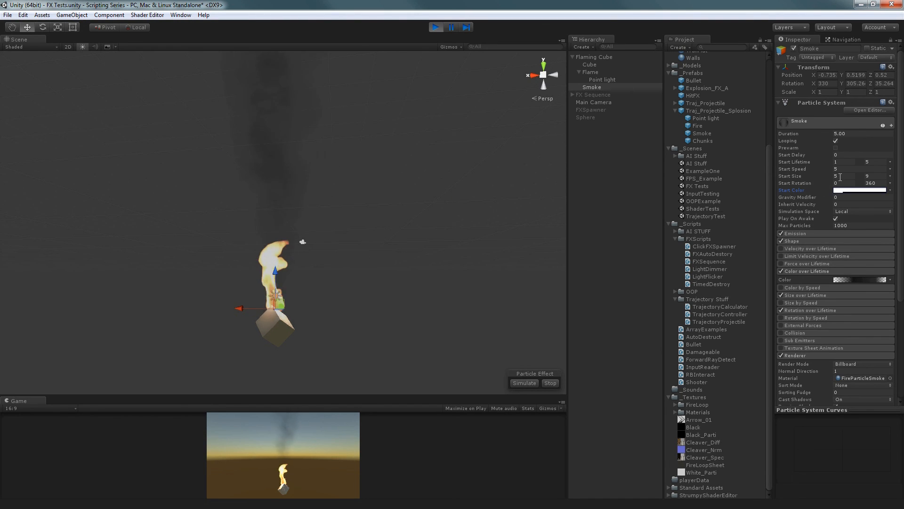
- Try an Emission Rate of 3 and a Start Size range of 8 to 12 on the Smoke particle system
click(824, 233)
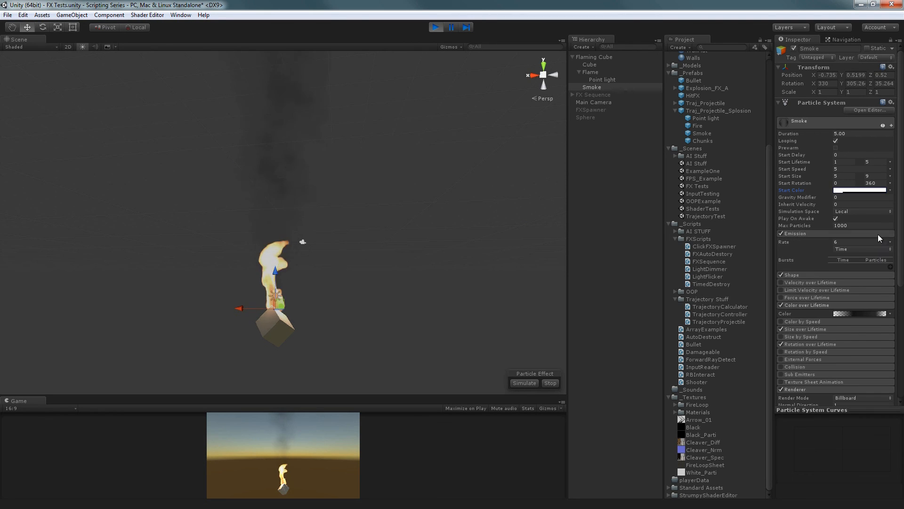
click(861, 242)
text(3)
click(841, 176)
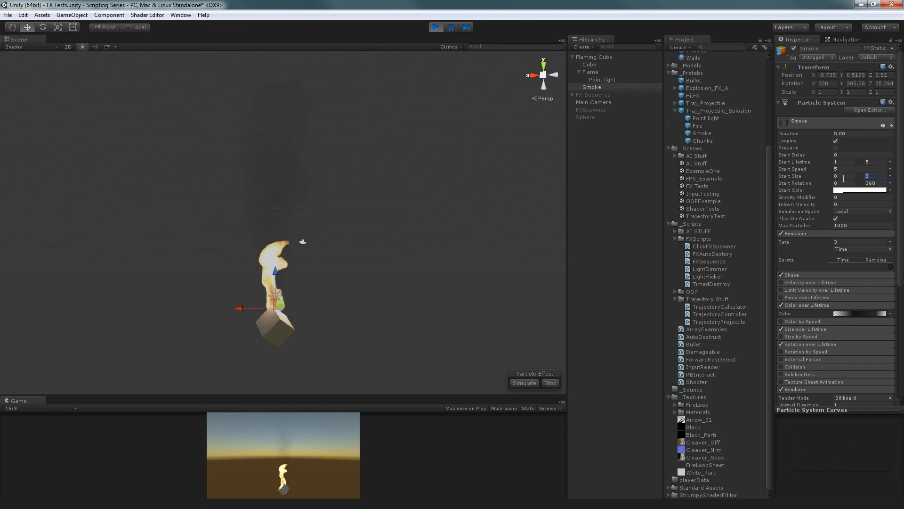
text(8)
key(Tab)
text(12)
- Enlarge the Game view to inspect the effect, and stop play mode with nothing selected
drag(402, 395, 415, 170)
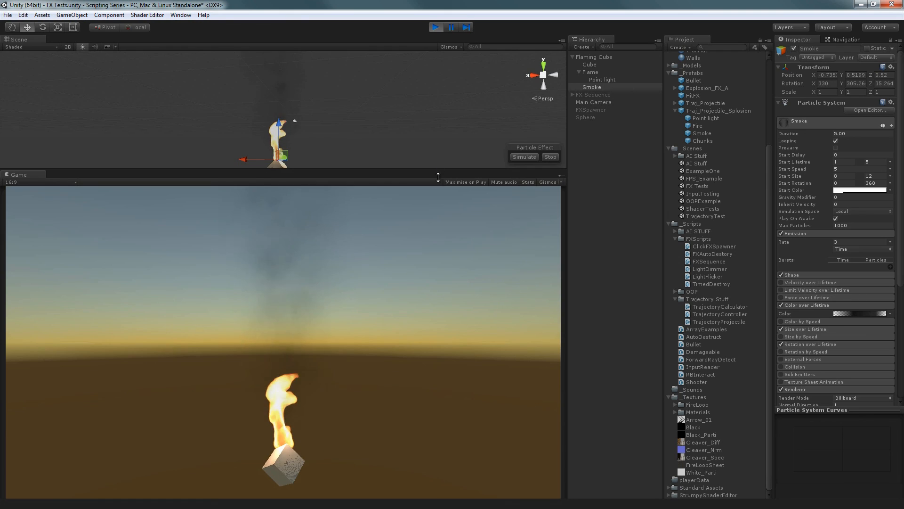
drag(439, 167, 432, 218)
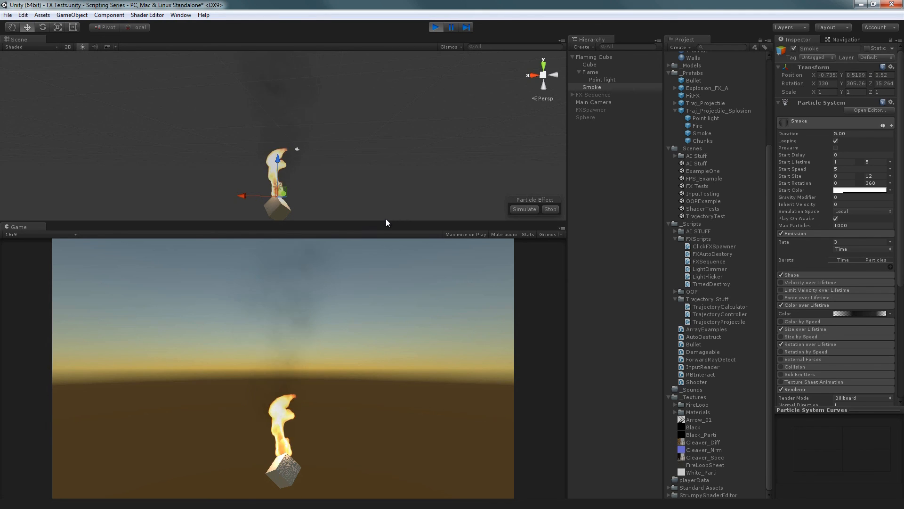
click(436, 27)
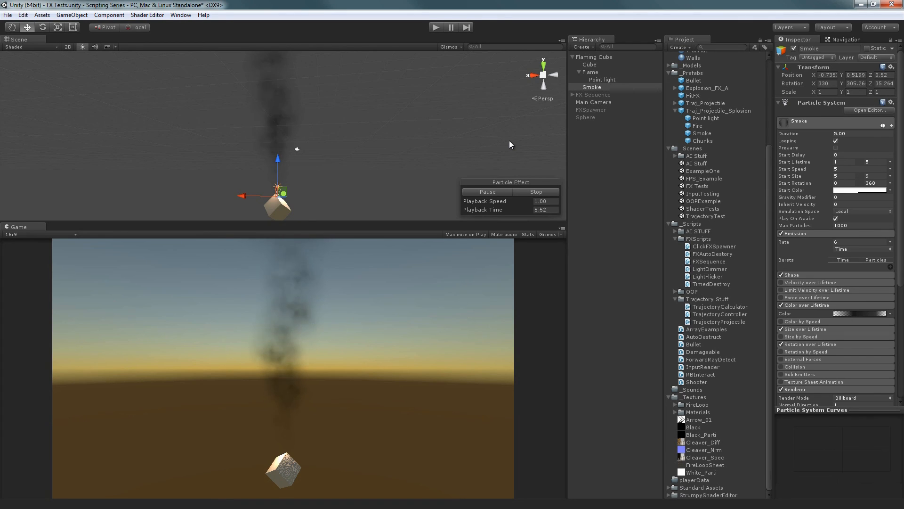
click(615, 179)
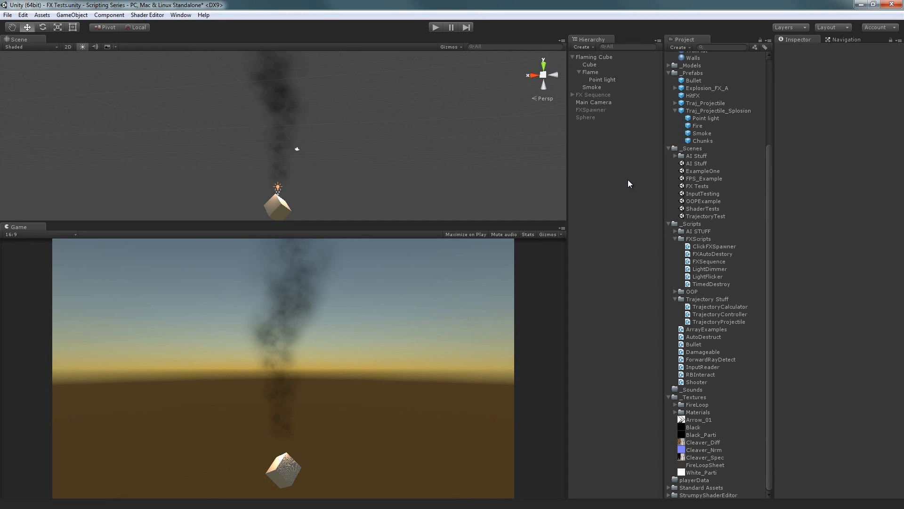
- Deactivate the Flaming Cube and play-test the FX Sequence object in its place, then stop play mode
click(618, 58)
click(793, 48)
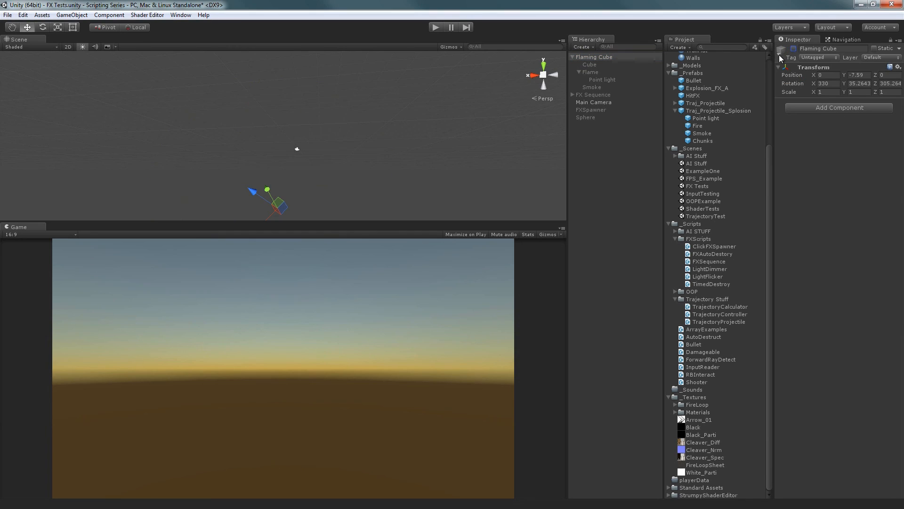
click(612, 94)
click(794, 48)
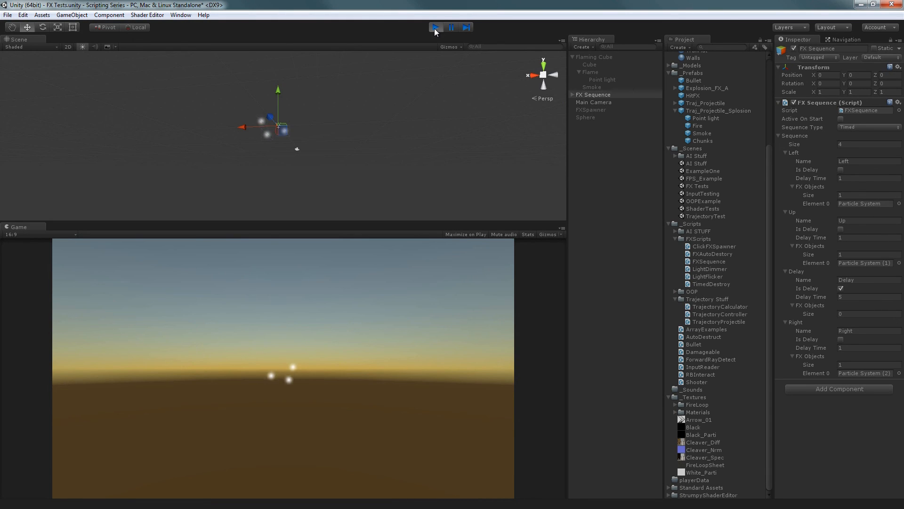
click(435, 28)
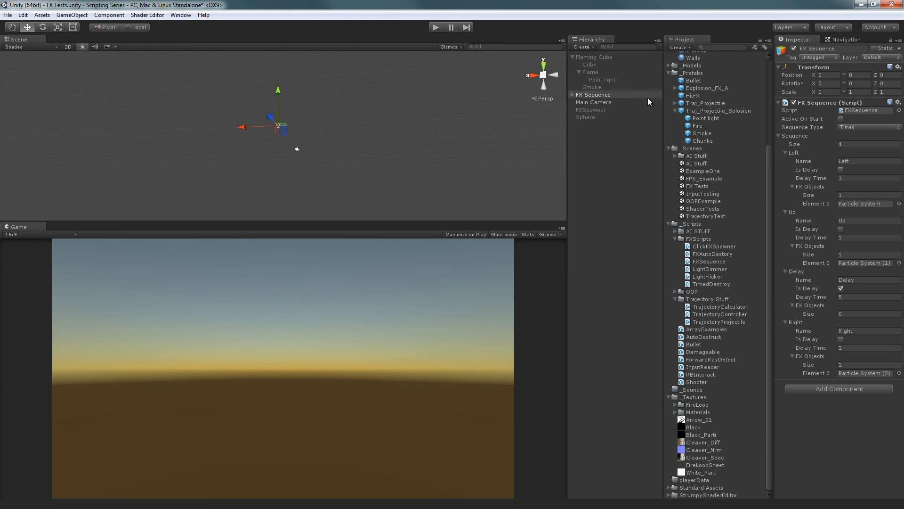
- Activate the FXSpawner in place of FX Sequence, together with the Sphere for it to hit
click(594, 110)
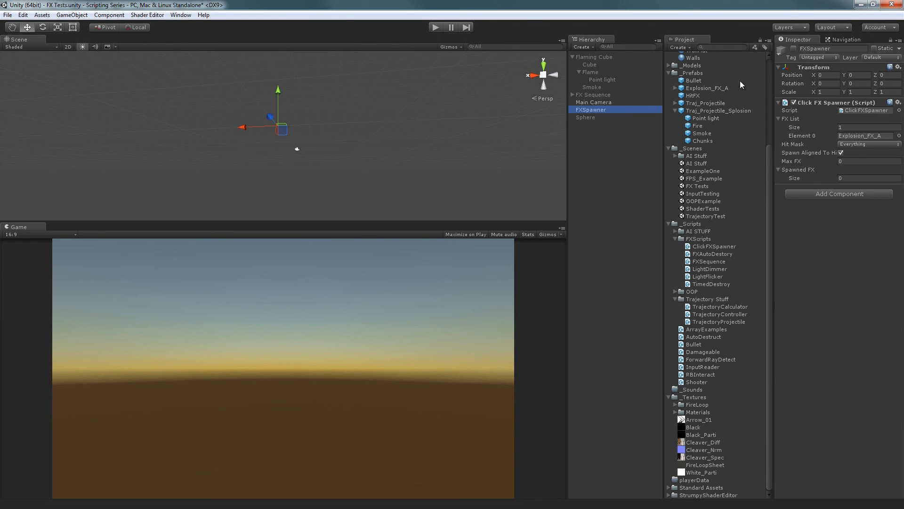
click(792, 49)
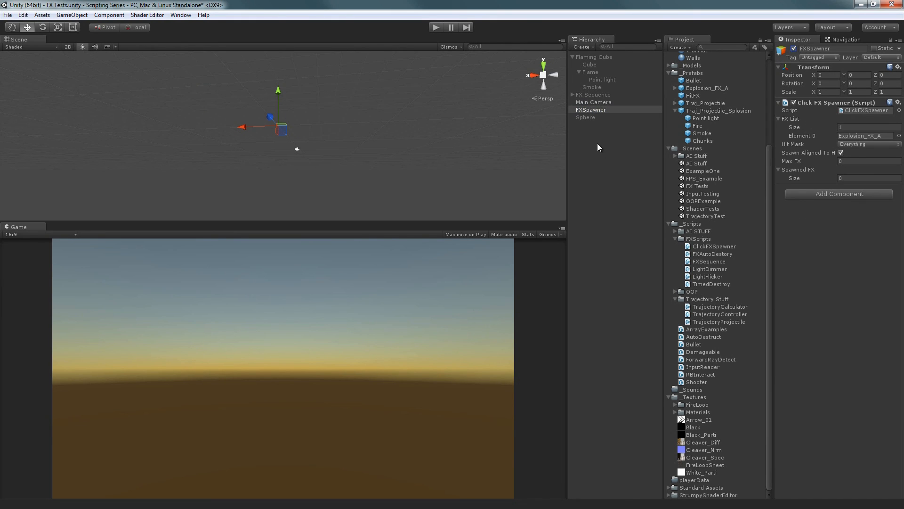
click(442, 28)
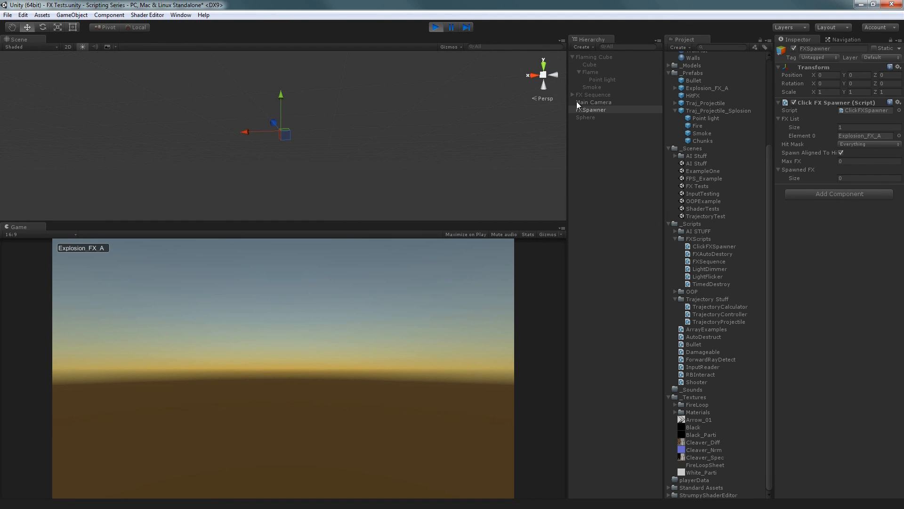
click(440, 27)
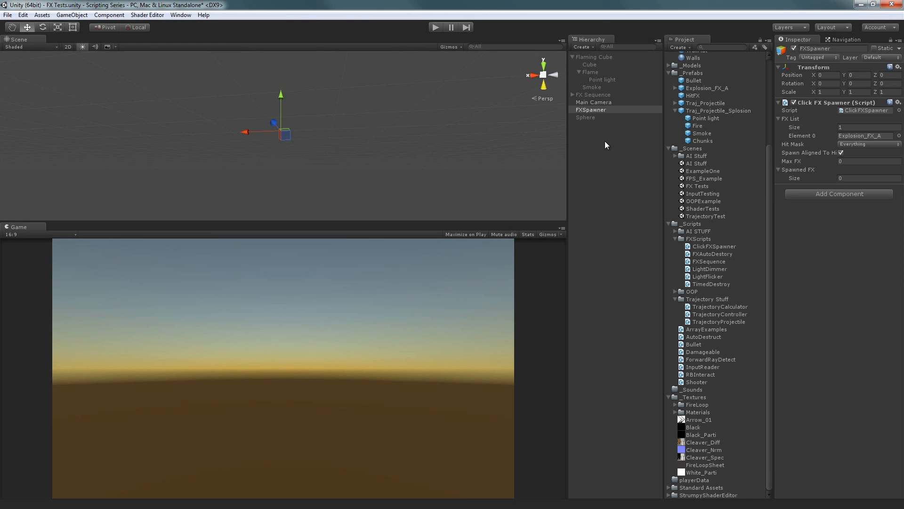
click(587, 118)
click(794, 48)
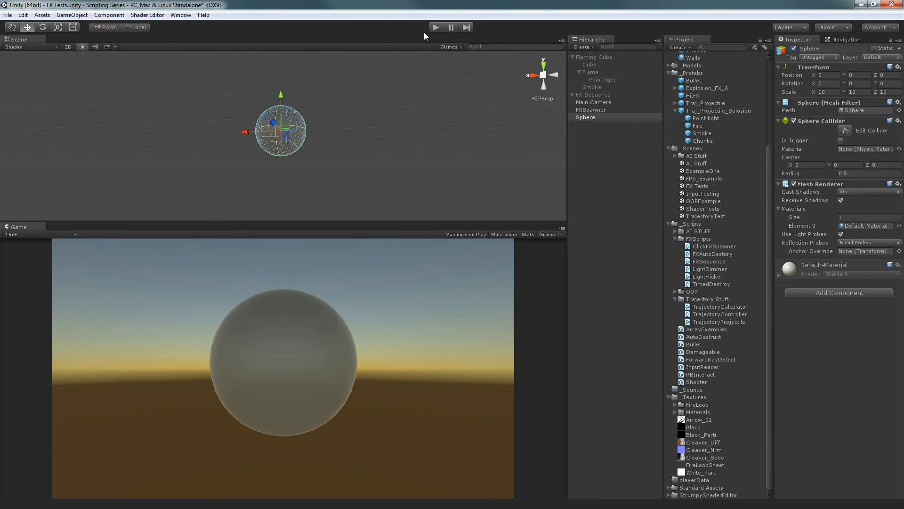
- Play the scene and spawn Explosion_FX_A at several points across the sphere's surface
click(435, 26)
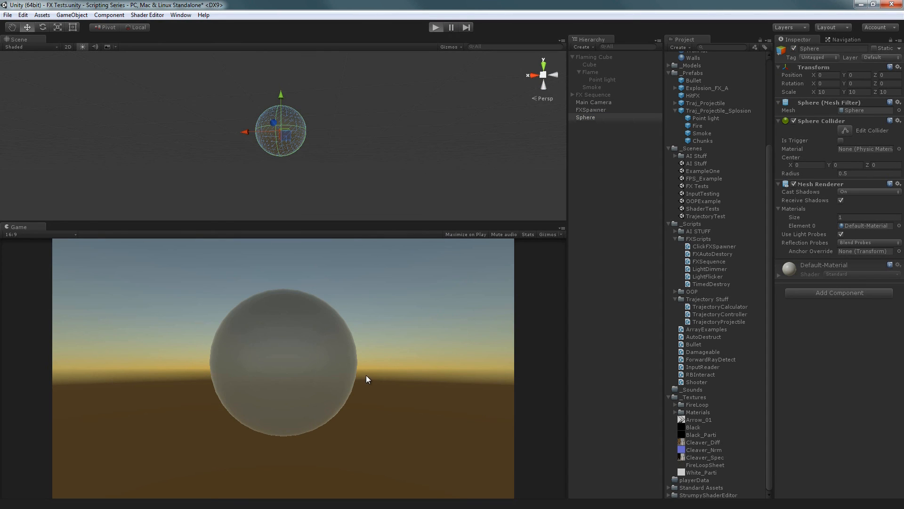
click(343, 384)
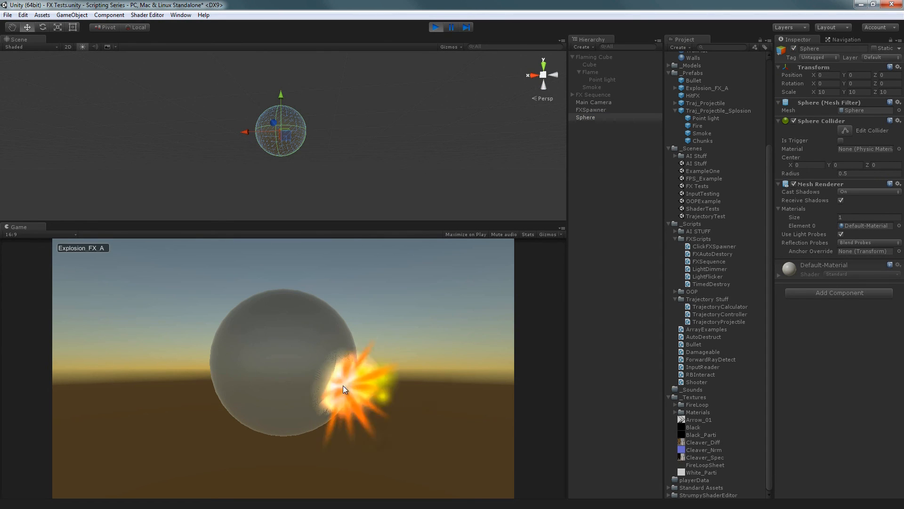
click(227, 322)
click(290, 310)
click(333, 327)
click(287, 371)
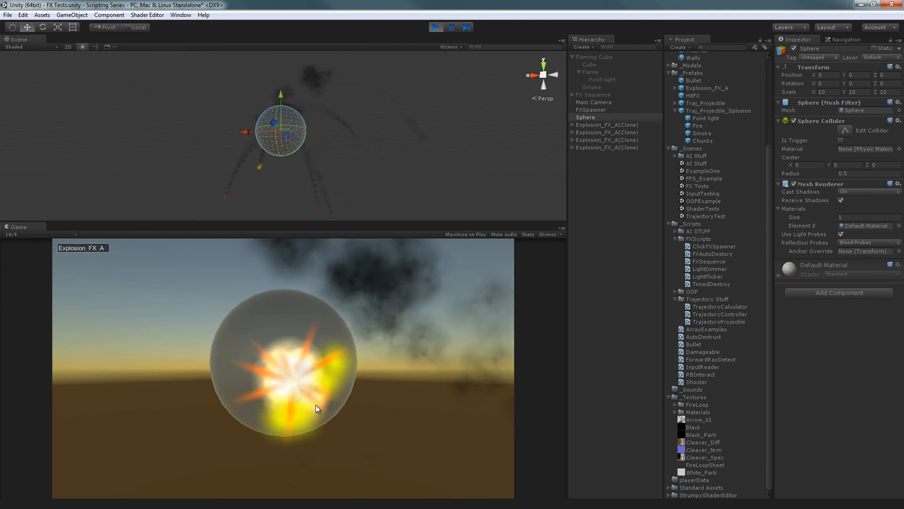
click(334, 415)
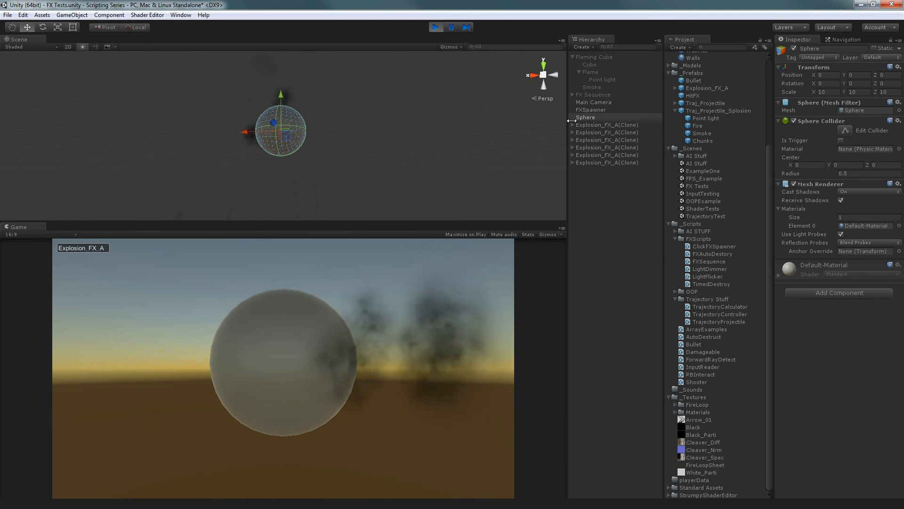
- Set the Main Camera's Y position to 0 and pull it back from the sphere to about -44.6 on Z
click(591, 102)
click(858, 76)
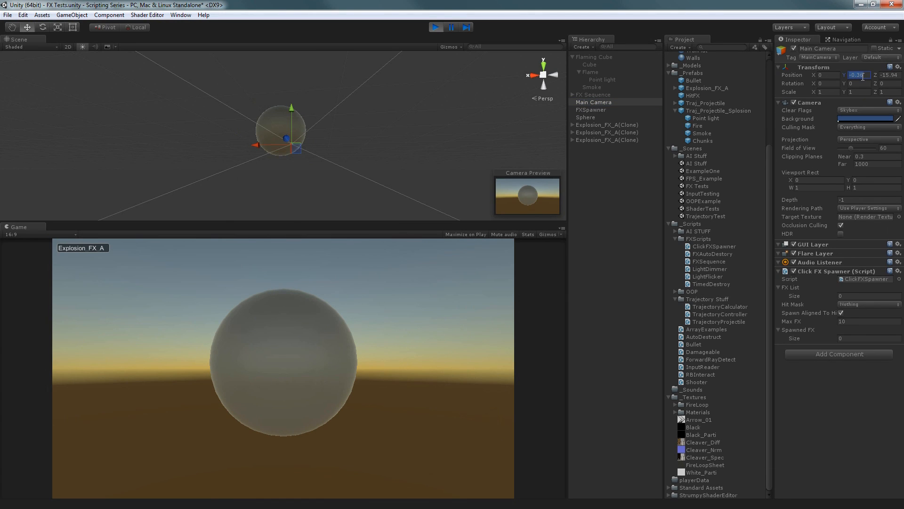
text(0)
key(Tab)
text(0)
key(Tab)
alt+drag(457, 139, 219, 235)
drag(244, 144, 405, 120)
- Spawn many explosions all over the sphere to examine the effect from the distant camera, and stop play mode
click(298, 349)
click(272, 379)
click(274, 357)
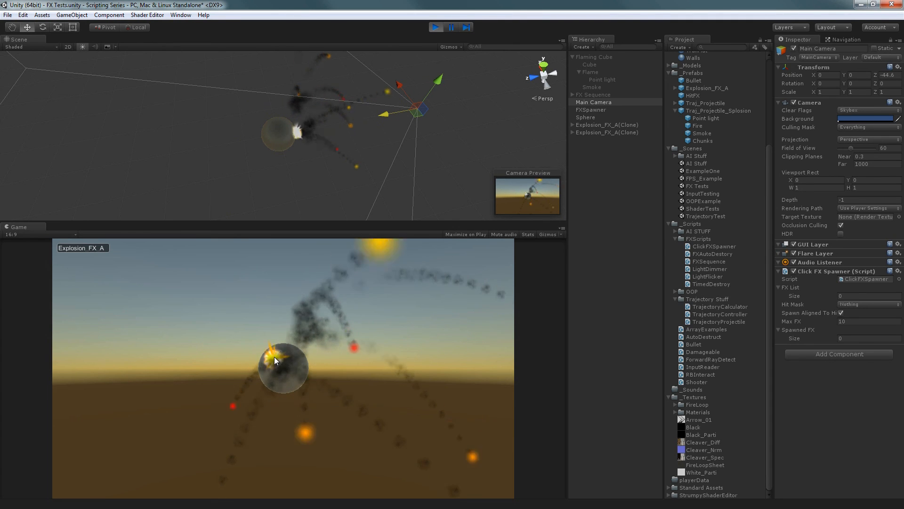
click(276, 346)
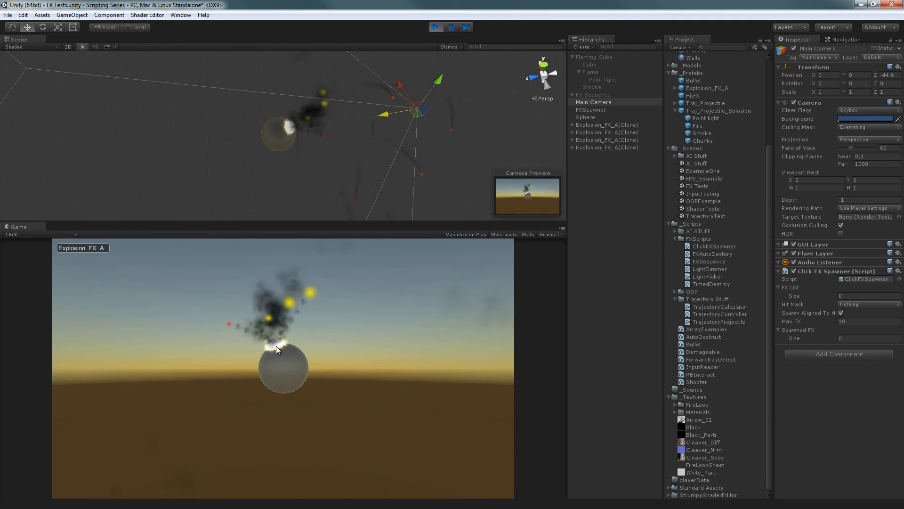
click(305, 380)
click(259, 390)
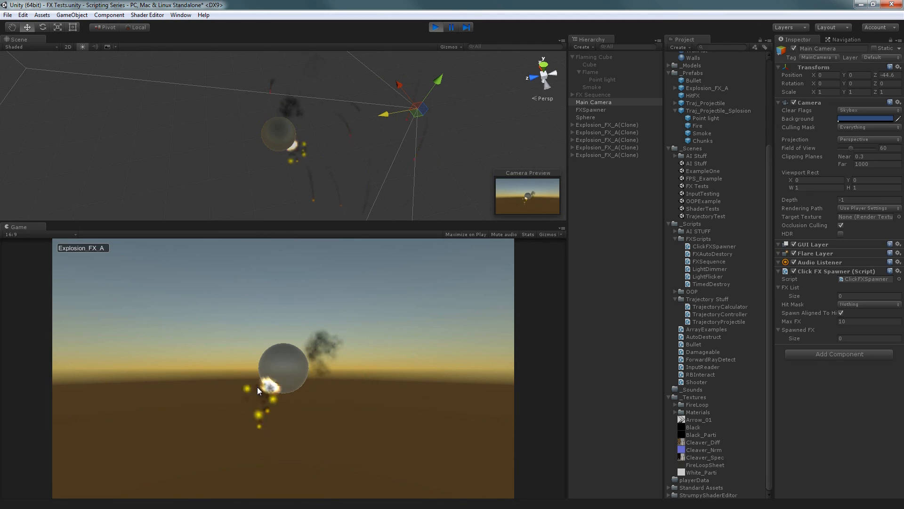
click(263, 371)
click(305, 351)
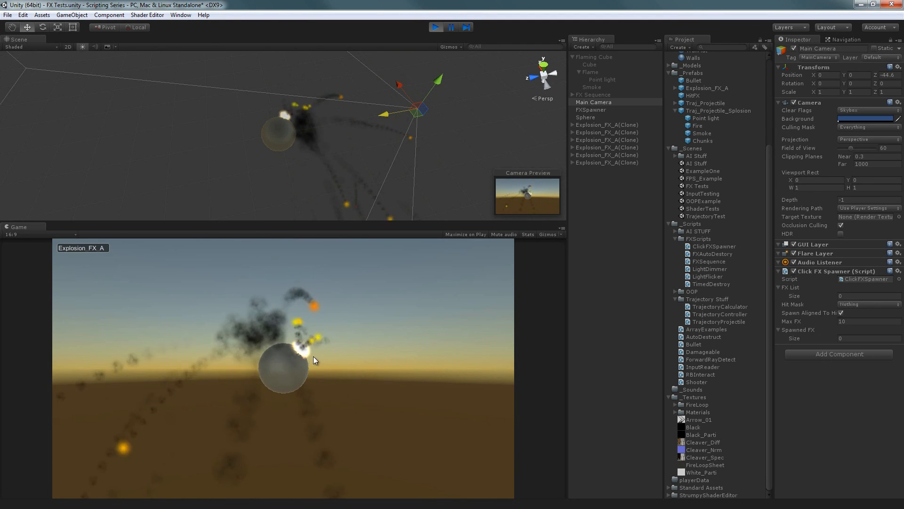
click(306, 373)
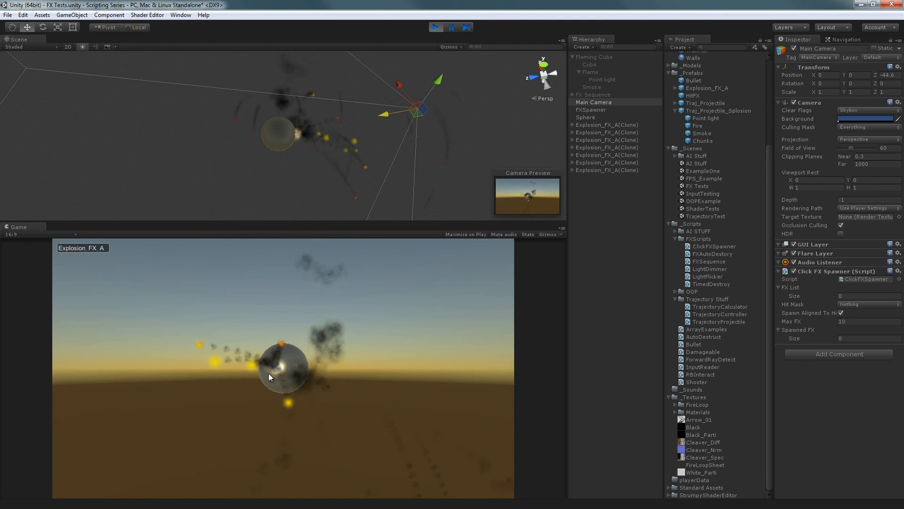
click(286, 362)
click(273, 376)
click(286, 374)
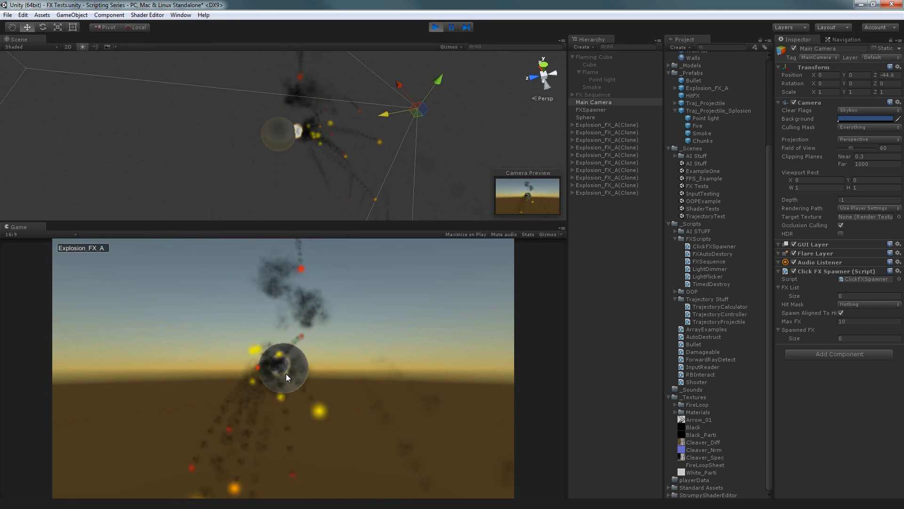
click(289, 365)
click(292, 354)
click(284, 361)
click(276, 369)
click(285, 370)
click(295, 370)
click(288, 368)
click(279, 374)
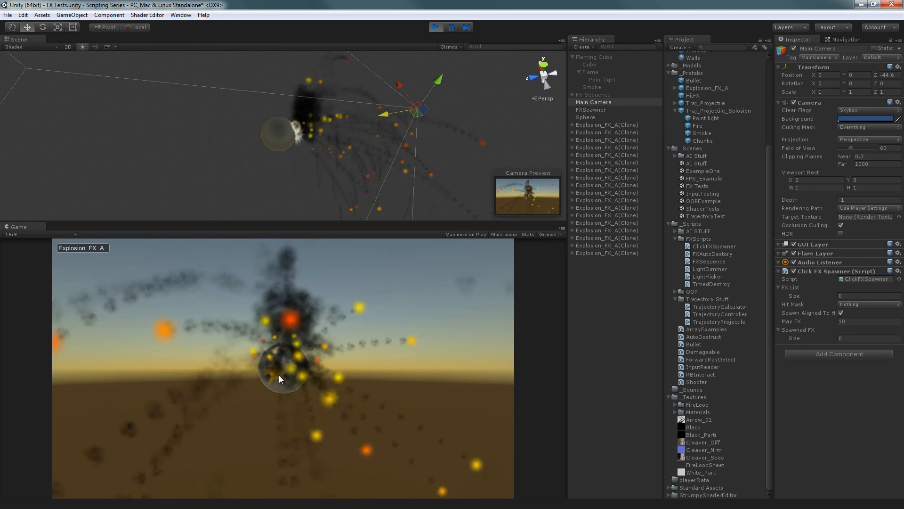
click(285, 369)
click(294, 363)
click(291, 368)
click(283, 381)
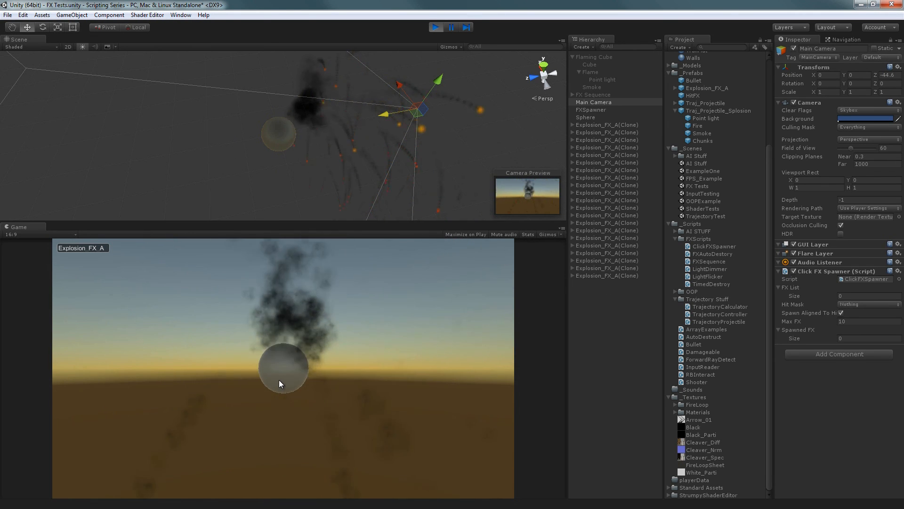
click(284, 355)
click(300, 352)
click(300, 355)
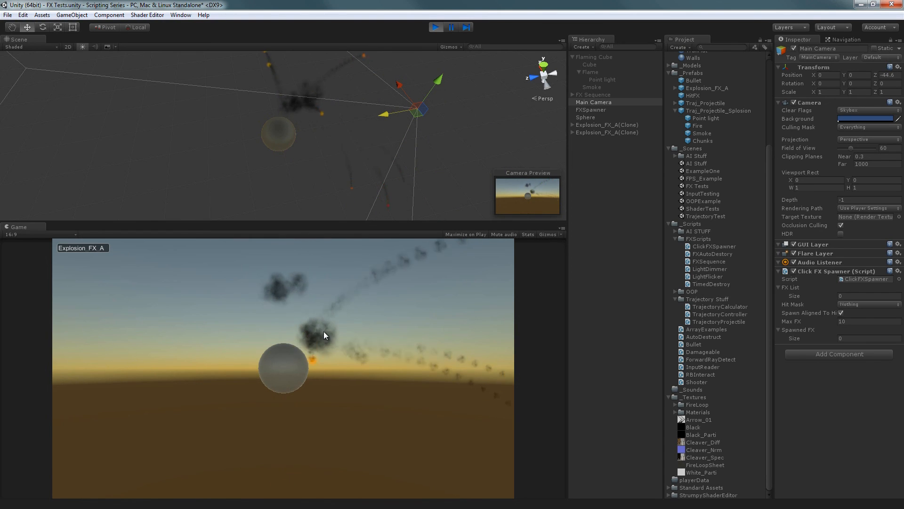
click(437, 27)
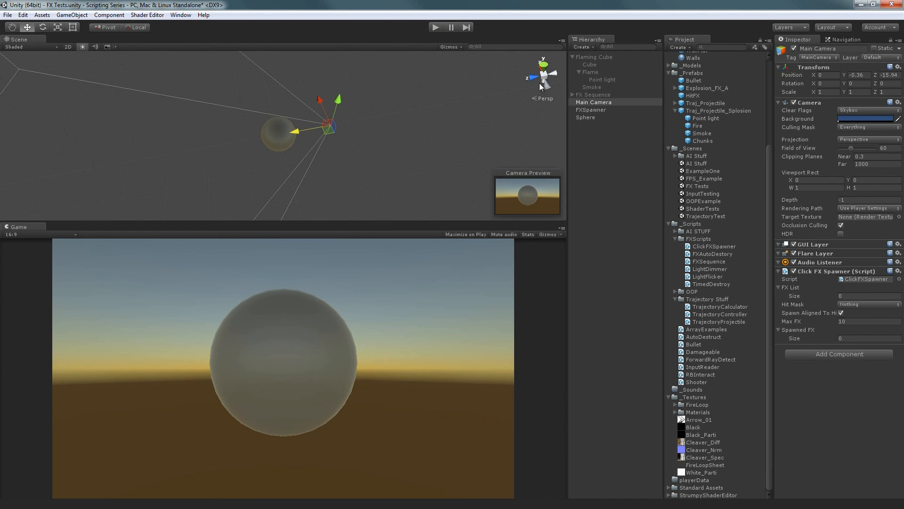